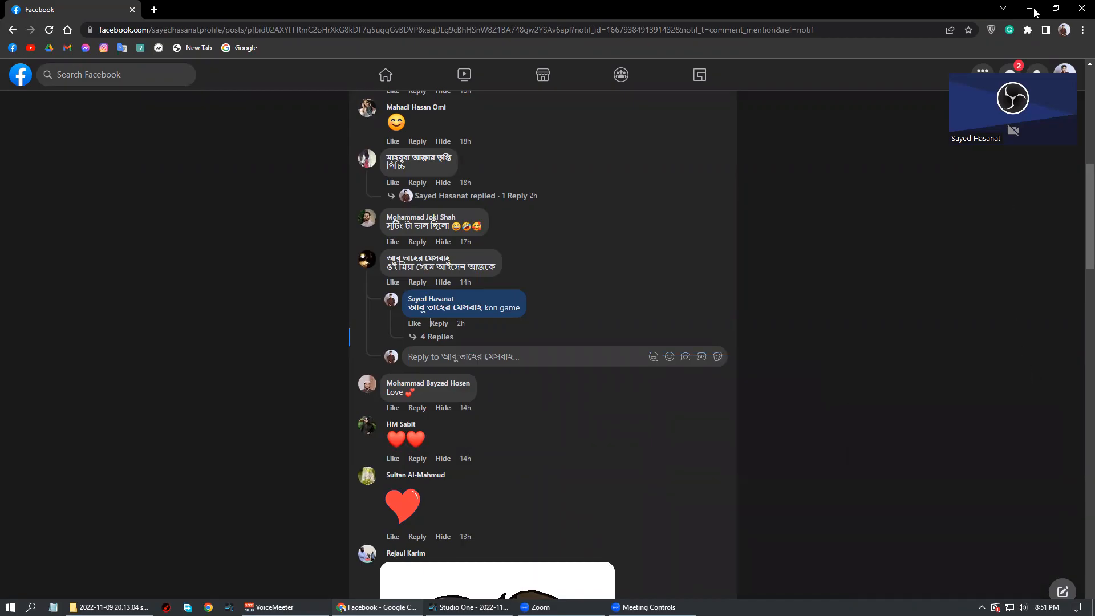
Minimise the browser, close the meeting recording's folder window, and switch to the song in Studio One
left_click(1035, 12)
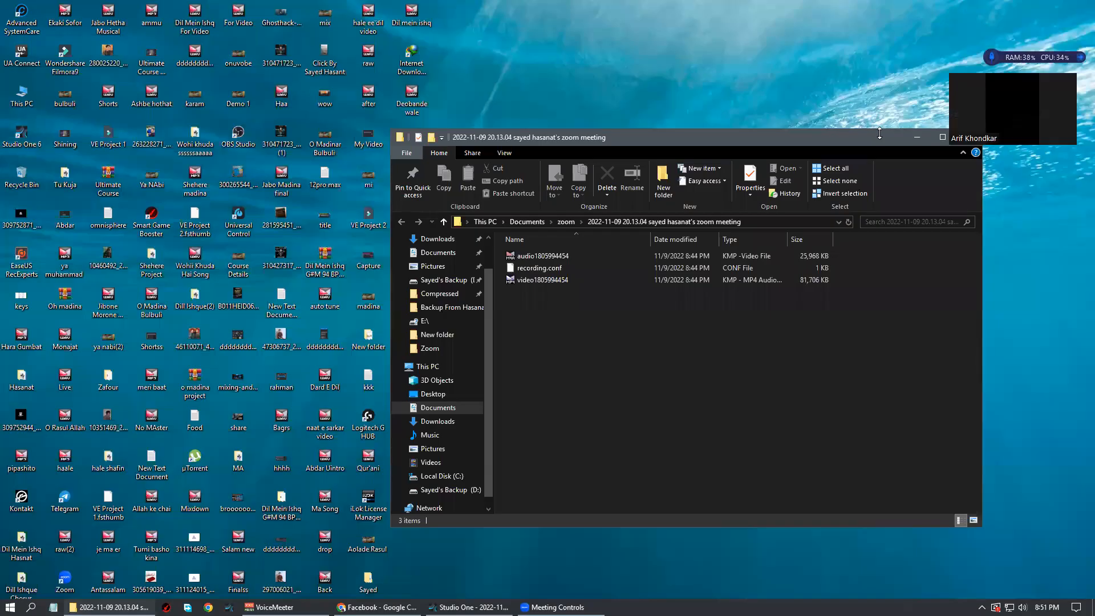
left_click_drag(870, 133, 825, 147)
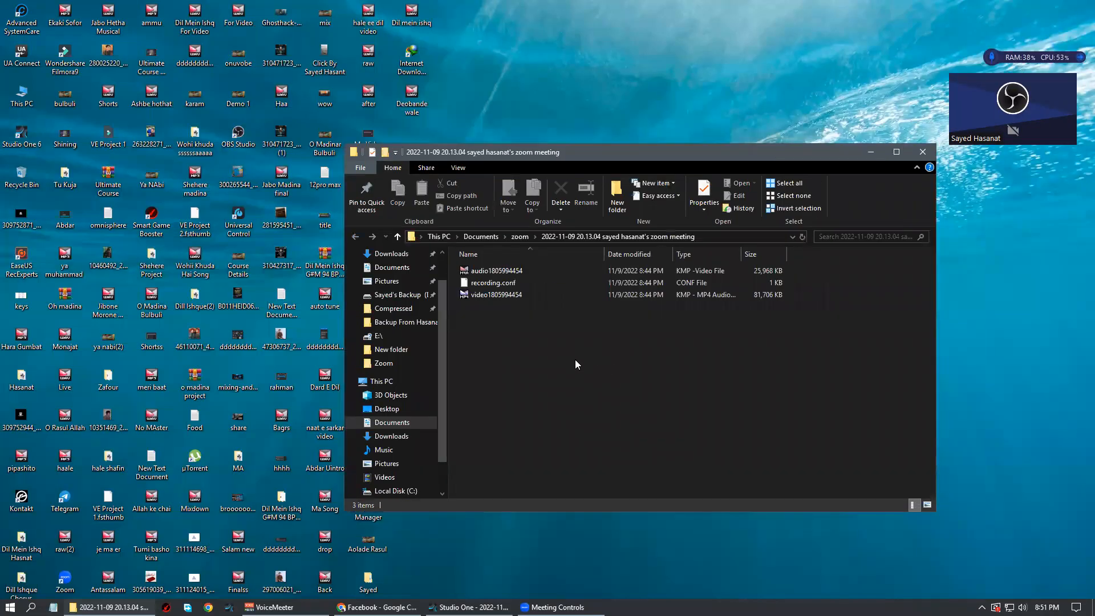
left_click(922, 152)
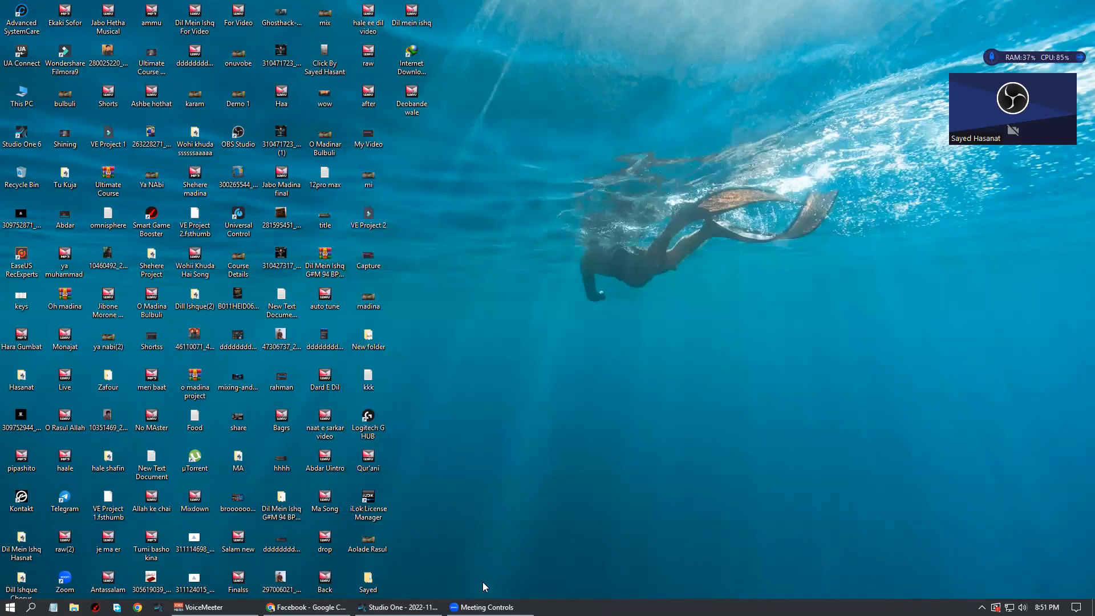
left_click(451, 535)
left_click(496, 377)
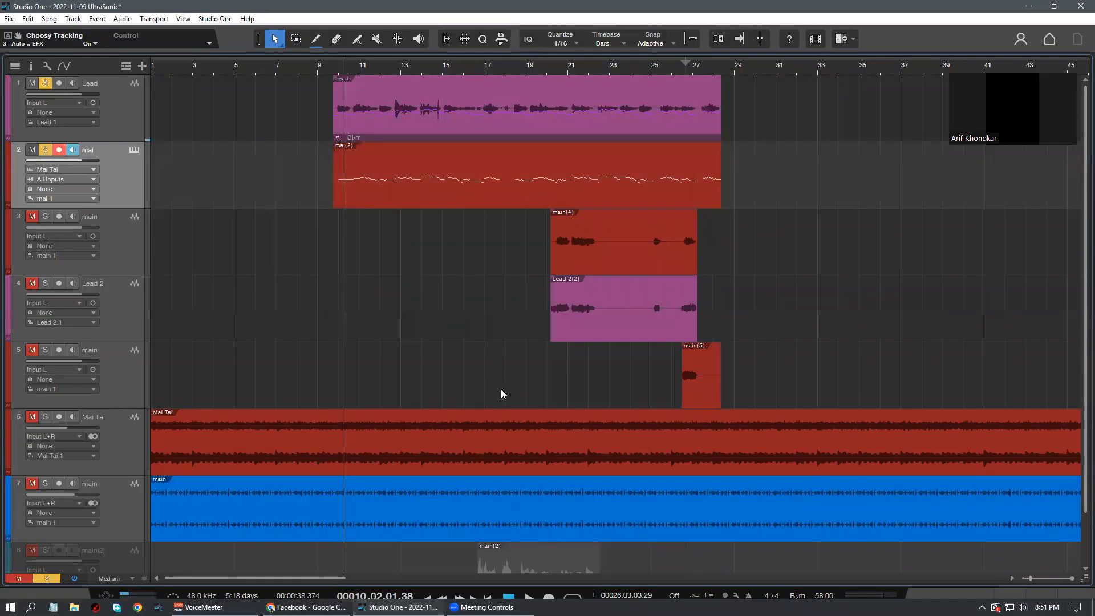
Look over the arrangement's tracks and select the Lead track
scroll(506, 384, "up", 1)
scroll(457, 368, "down", 3)
scroll(347, 277, "up", 2)
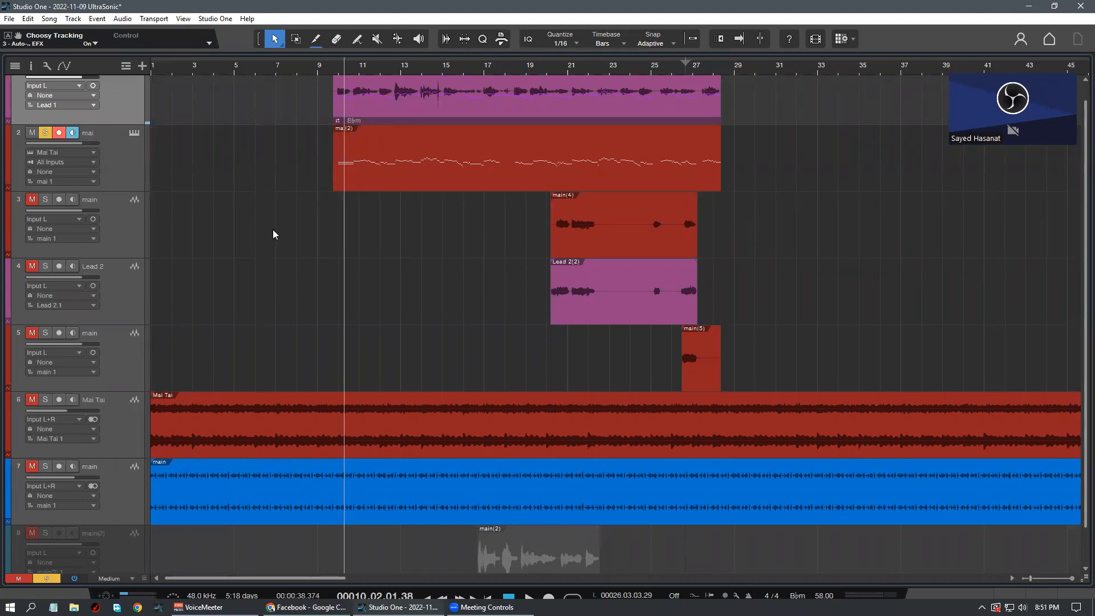
scroll(259, 276, "up", 1)
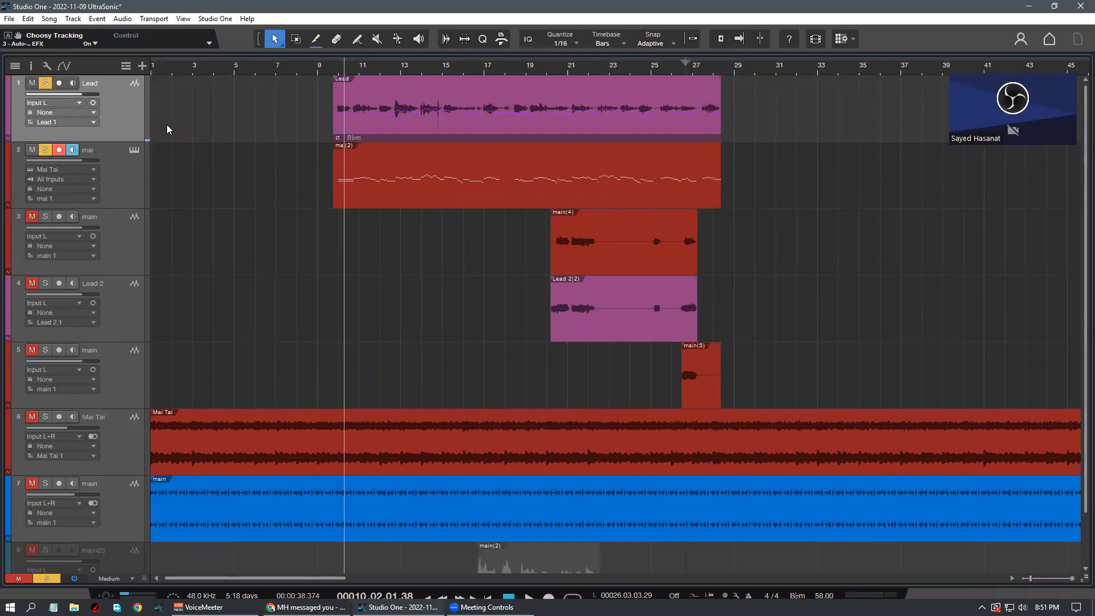
left_click(139, 269)
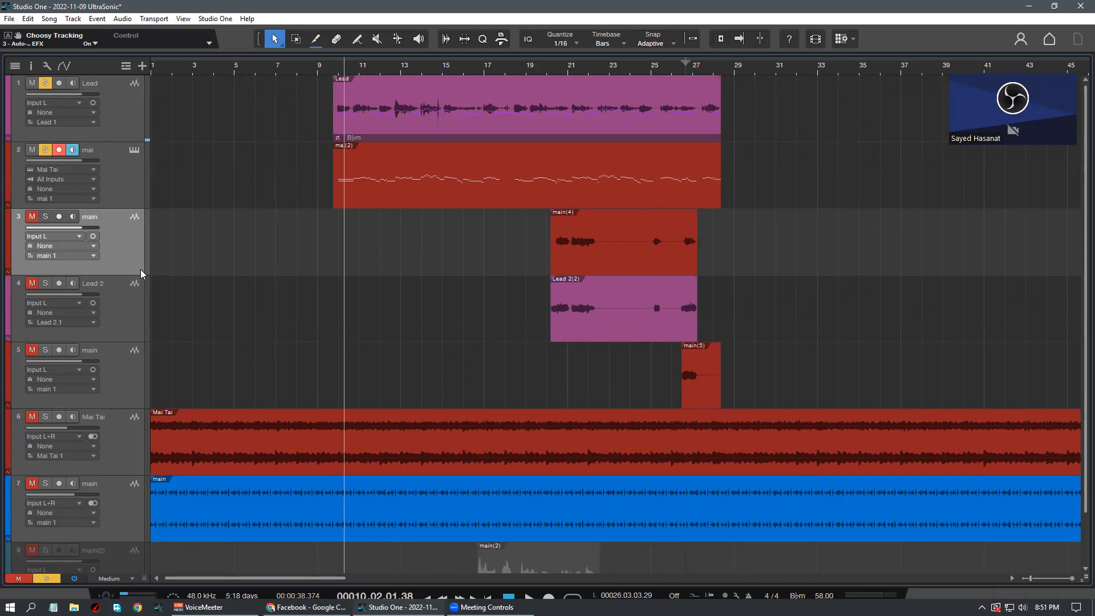
left_click(141, 102)
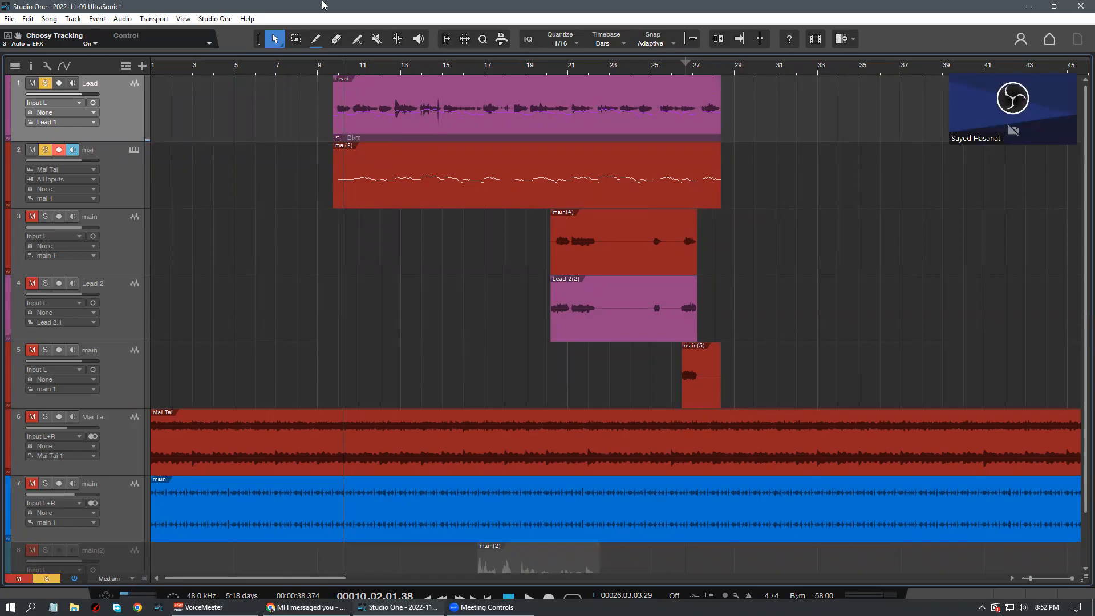
left_click_drag(992, 118, 901, 164)
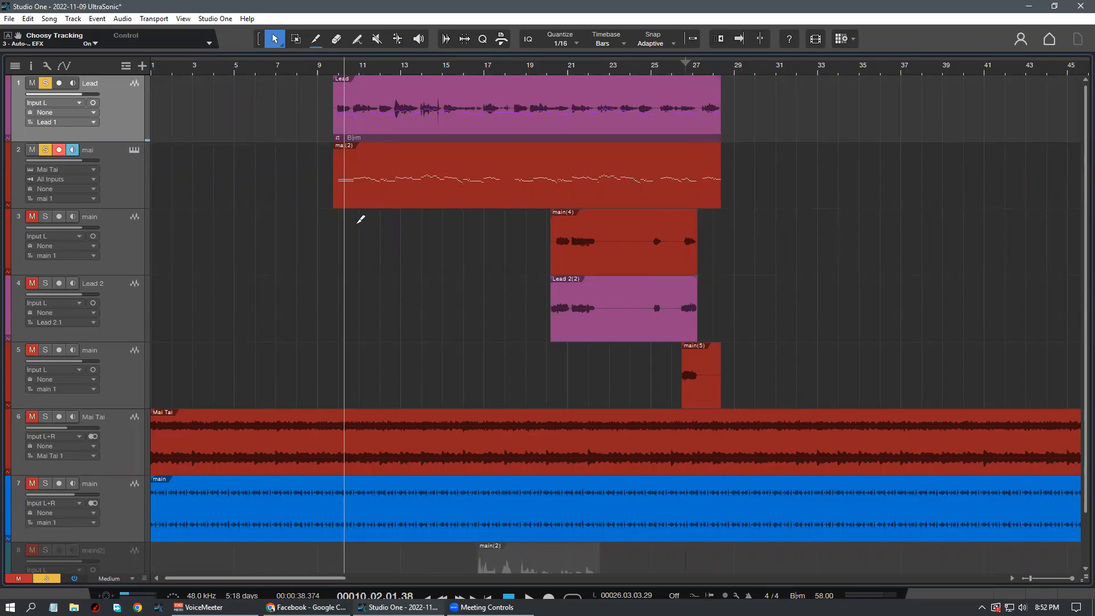
Place the playhead at the start of bar 10 and select the Lead track
scroll(359, 223, "up", 2)
left_click(340, 62)
scroll(337, 98, "up", 5)
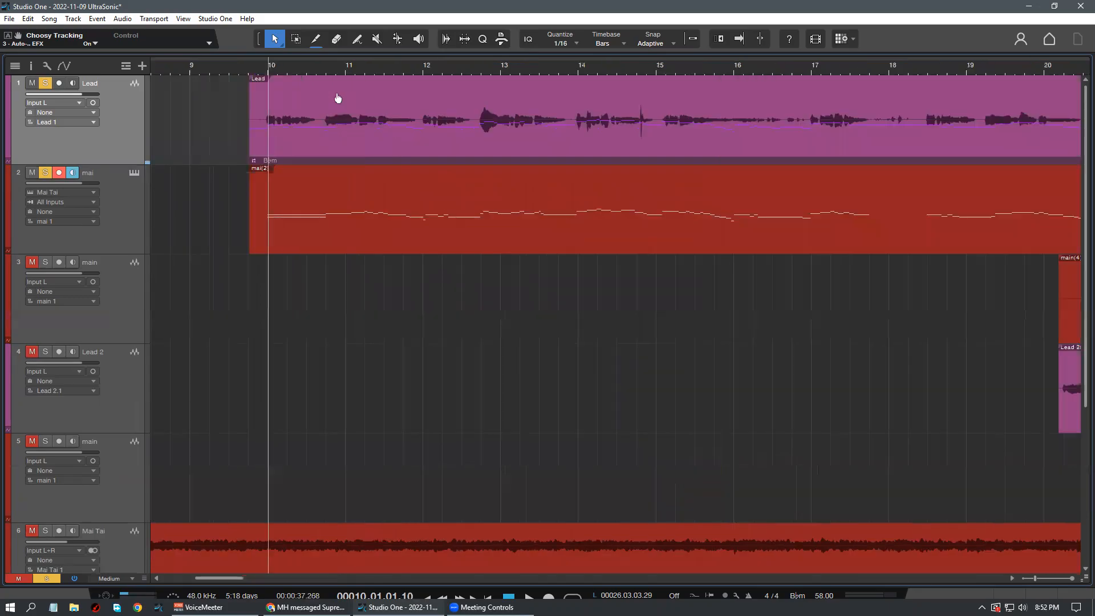
scroll(420, 313, "down", 1)
scroll(415, 330, "up", 2)
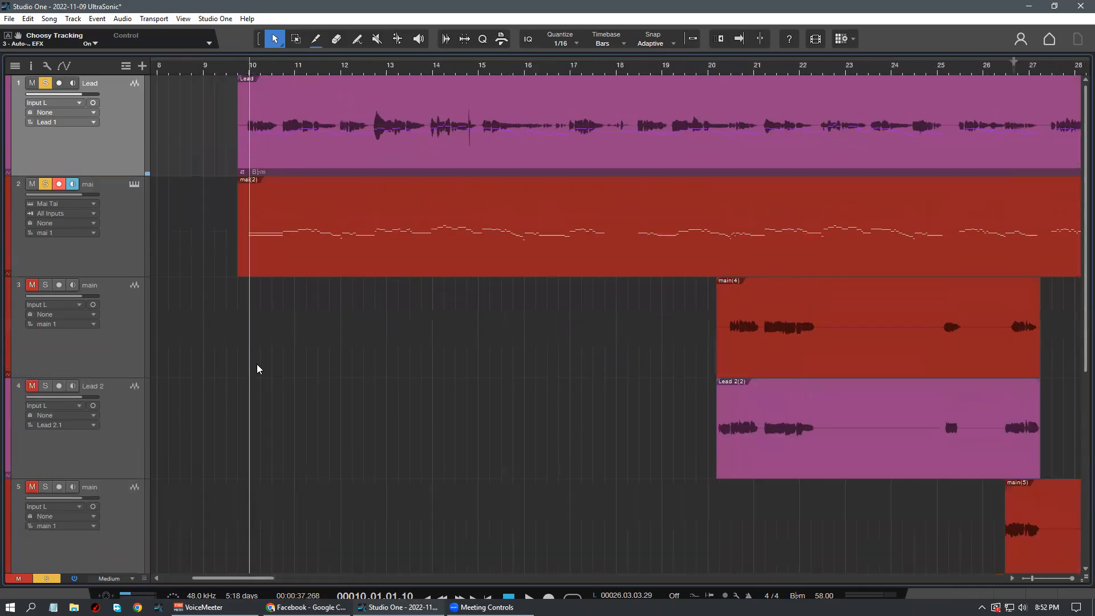
left_click(143, 319)
left_click(144, 155)
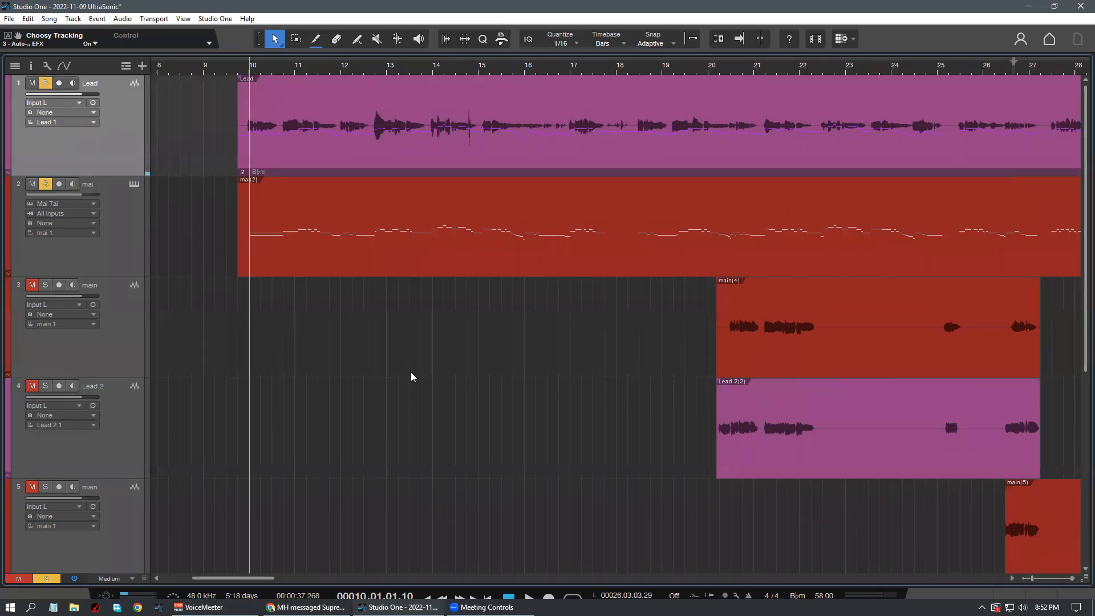
Trim the beginning of the Lead audio event to about 9.04.03, just before the first sung phrase
scroll(414, 368, "down", 3)
scroll(413, 377, "up", 3)
scroll(247, 94, "up", 3)
left_click(246, 150)
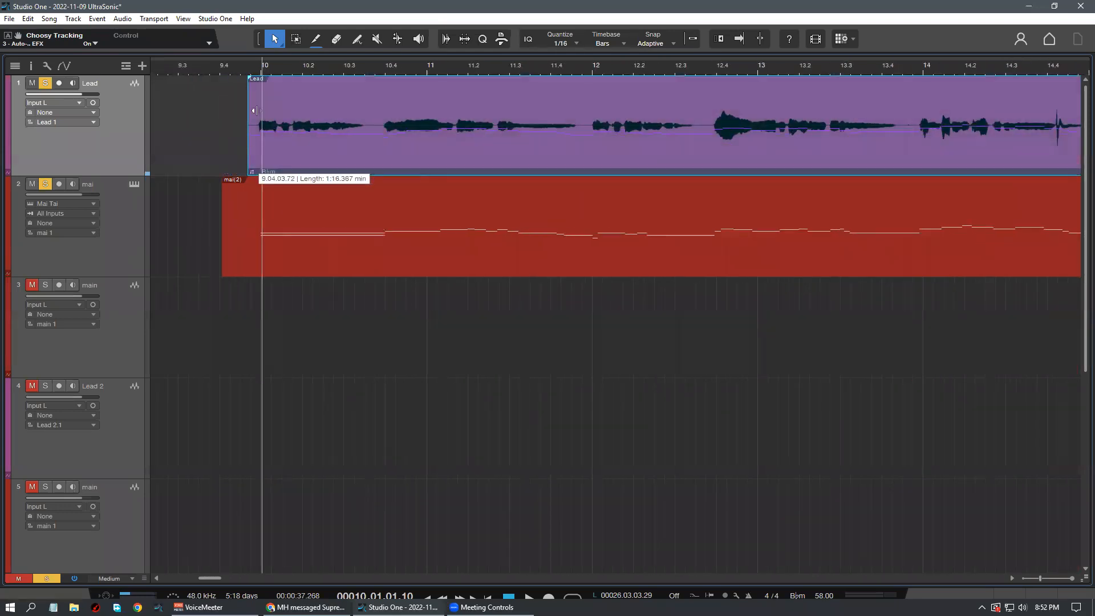
scroll(264, 80, "down", 3)
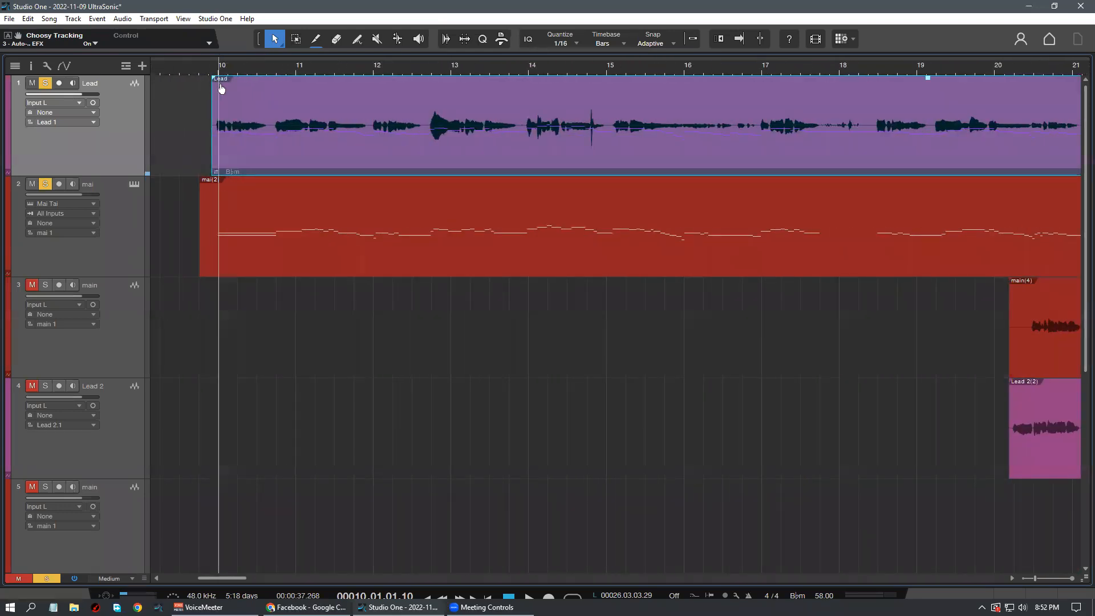
scroll(242, 74, "down", 3)
scroll(240, 66, "up", 1)
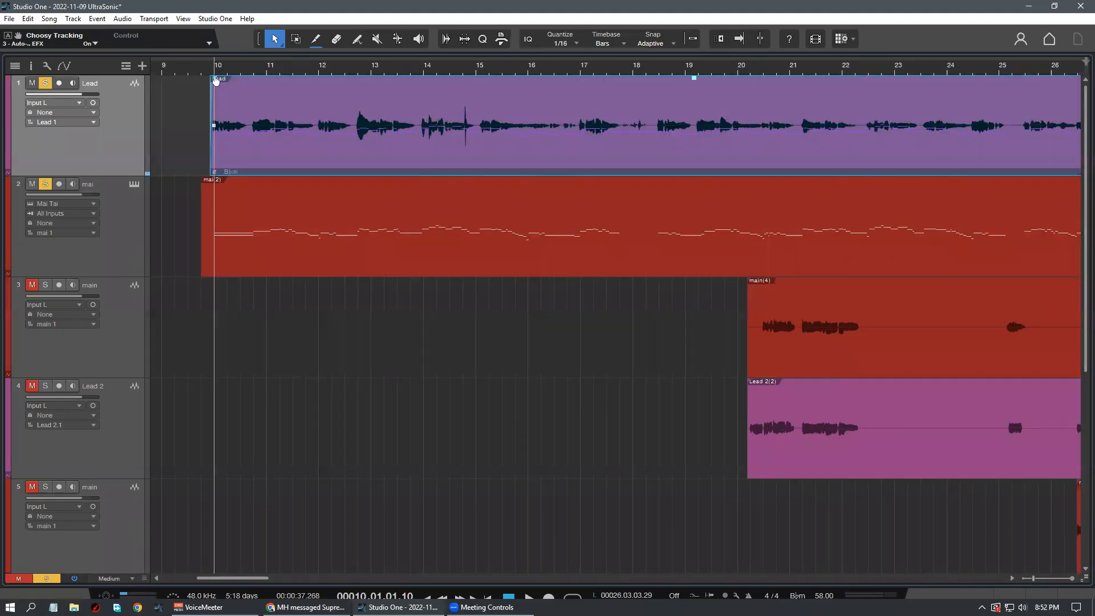
Play the song from bar 10 and open the mai track's instrument part for note editing
key("space")
scroll(244, 84, "up", 1)
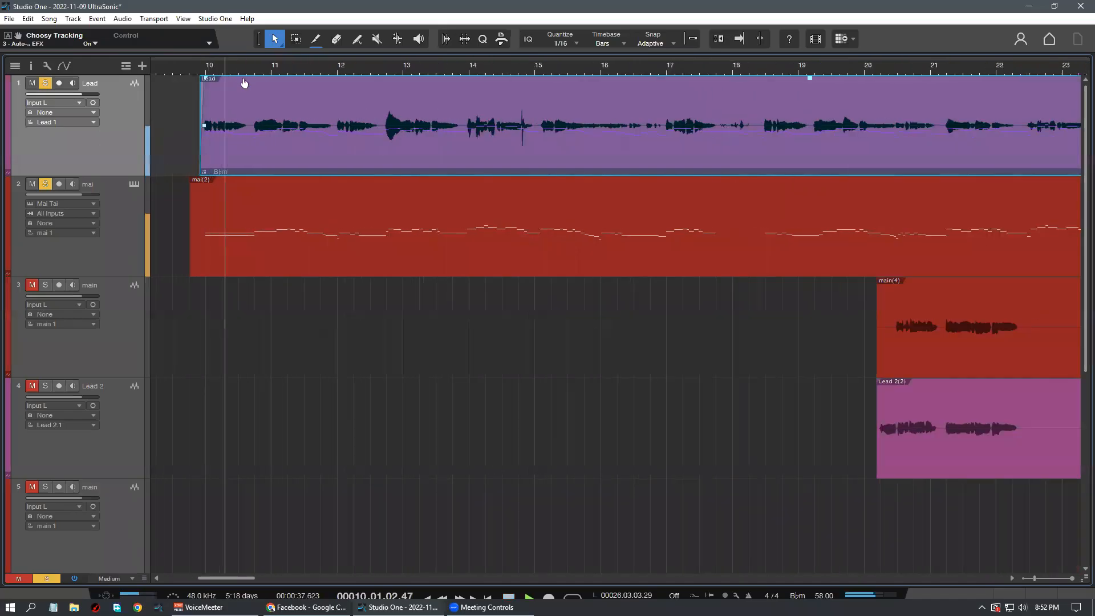
scroll(244, 83, "up", 1)
double_click(254, 276)
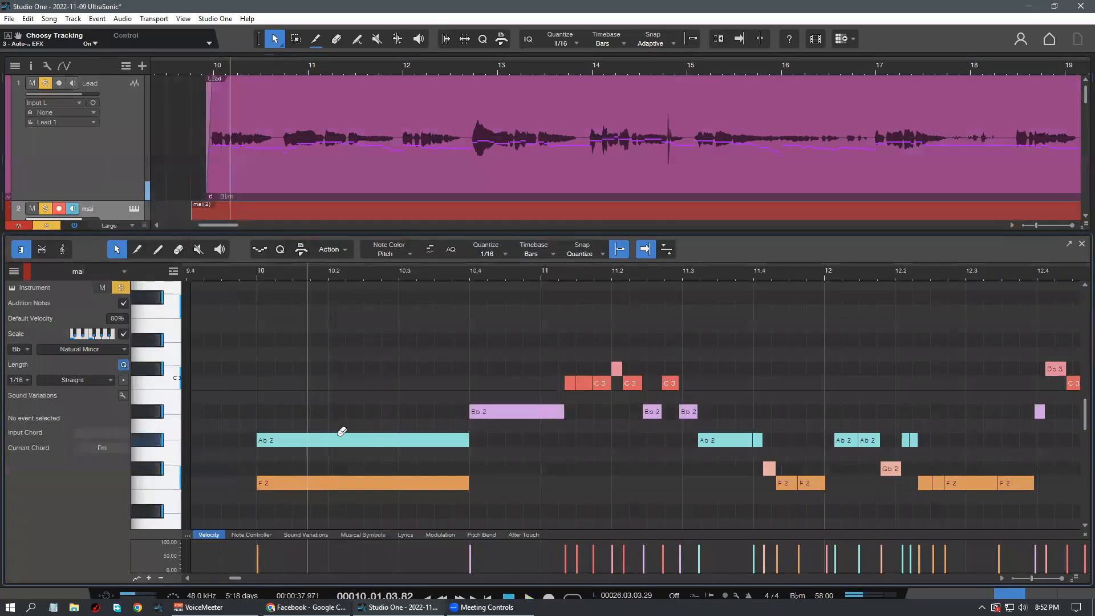
scroll(403, 418, "down", 4)
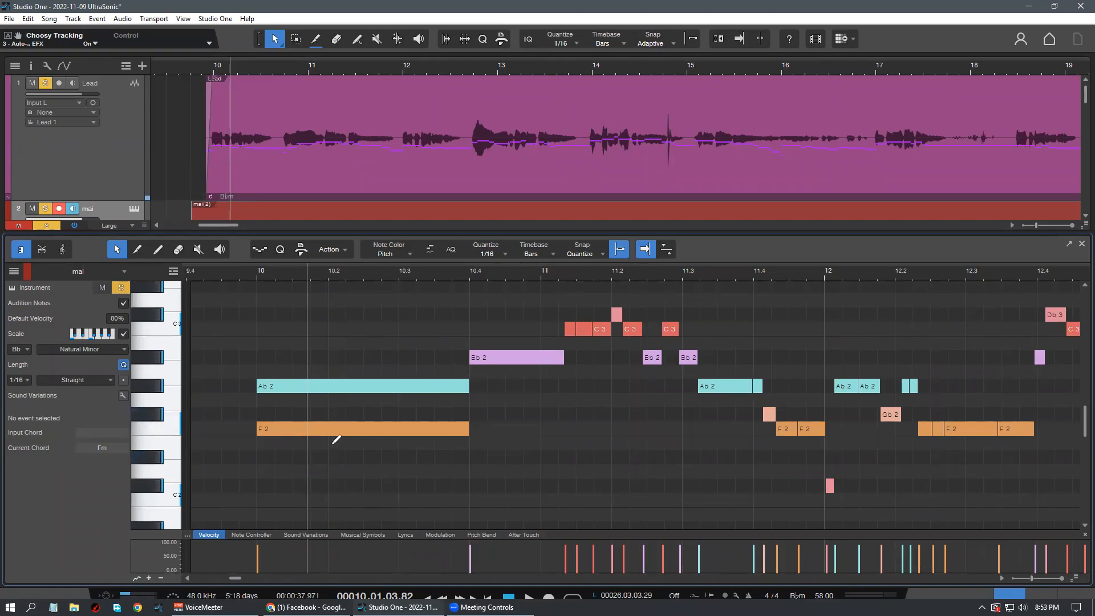
Select the long opening Ab 2 and F 2 notes, reposition the playhead just before bar 10, and clear the note selection
left_click_drag(381, 483, 388, 348)
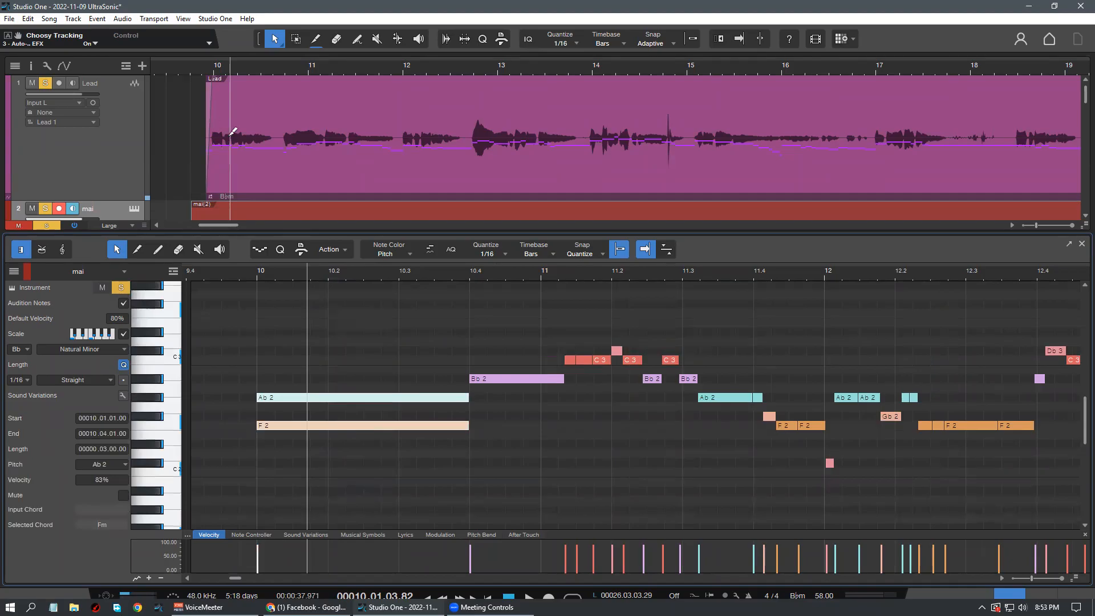
scroll(225, 135, "down", 2)
left_click(207, 69)
scroll(158, 159, "up", 2)
scroll(114, 171, "down", 1)
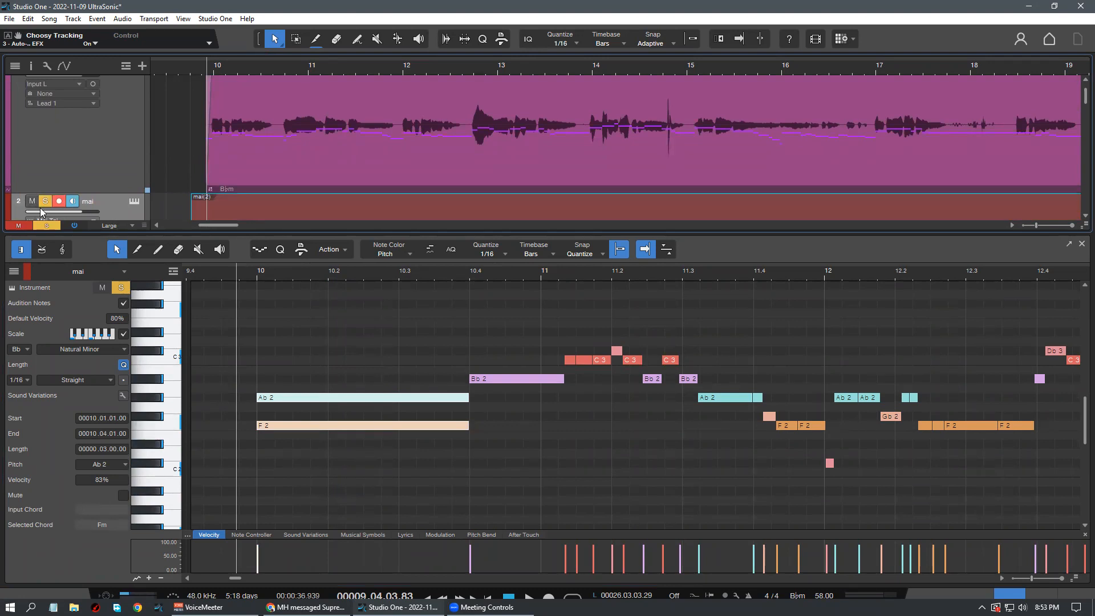
left_click(424, 460)
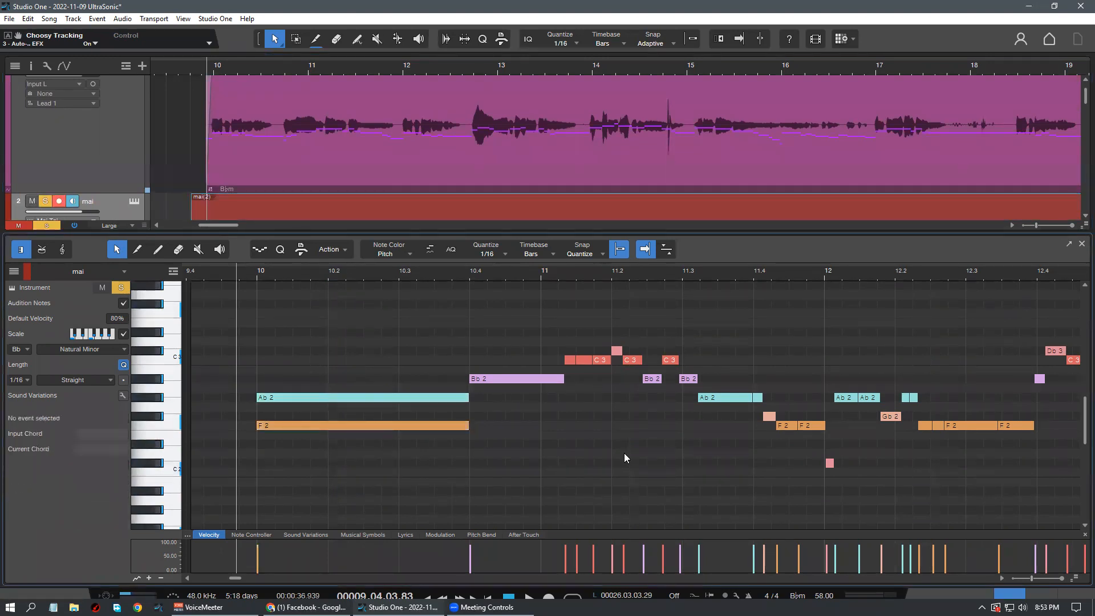
Examine the mai part's melody notes from bar 10 onward, selecting the second C 3 note in bar 11
left_click_drag(513, 273, 431, 378)
left_click(443, 360)
scroll(456, 402, "up", 1)
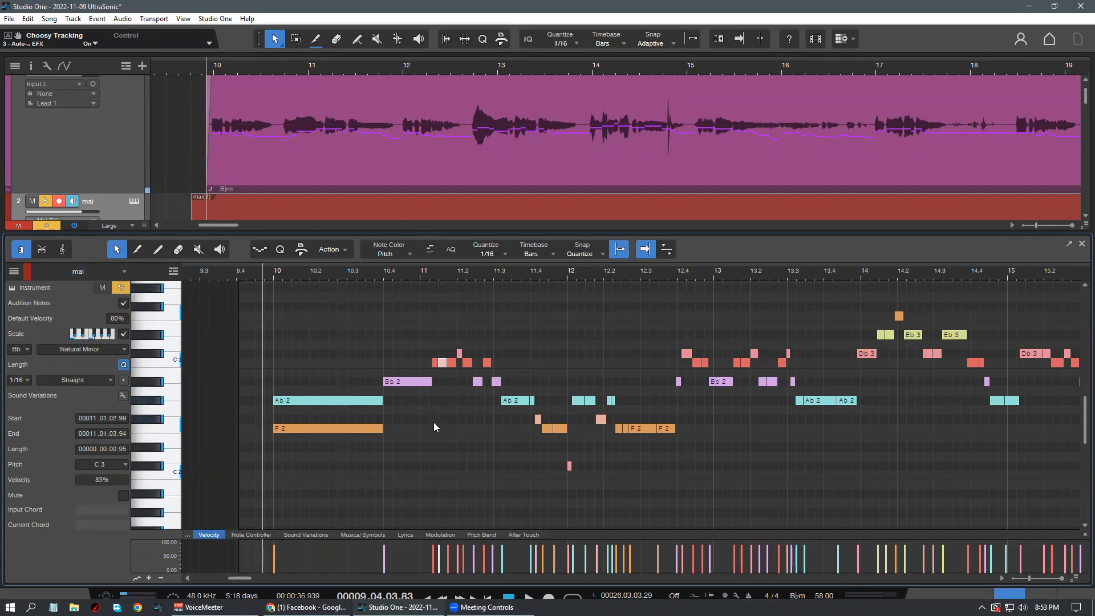
scroll(289, 300, "up", 4)
scroll(289, 299, "down", 1)
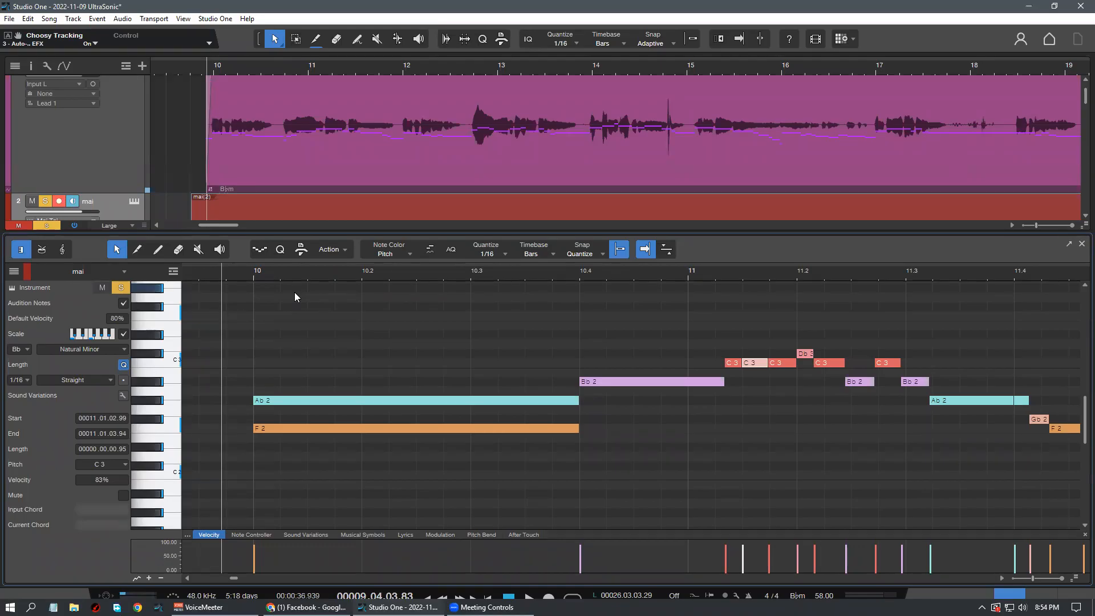
scroll(254, 175, "down", 3)
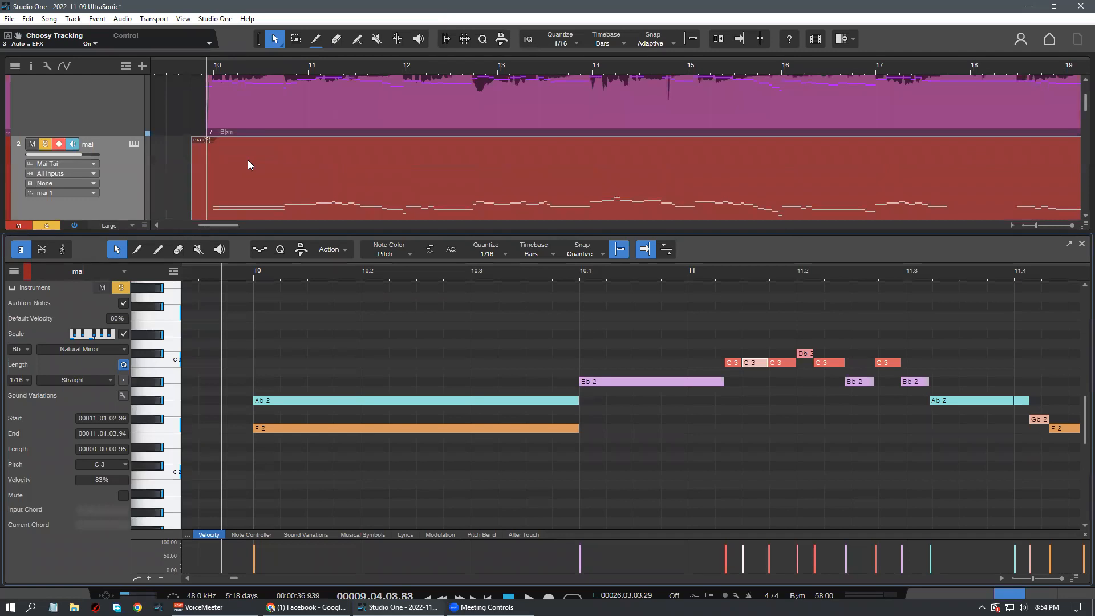
scroll(408, 415, "up", 1)
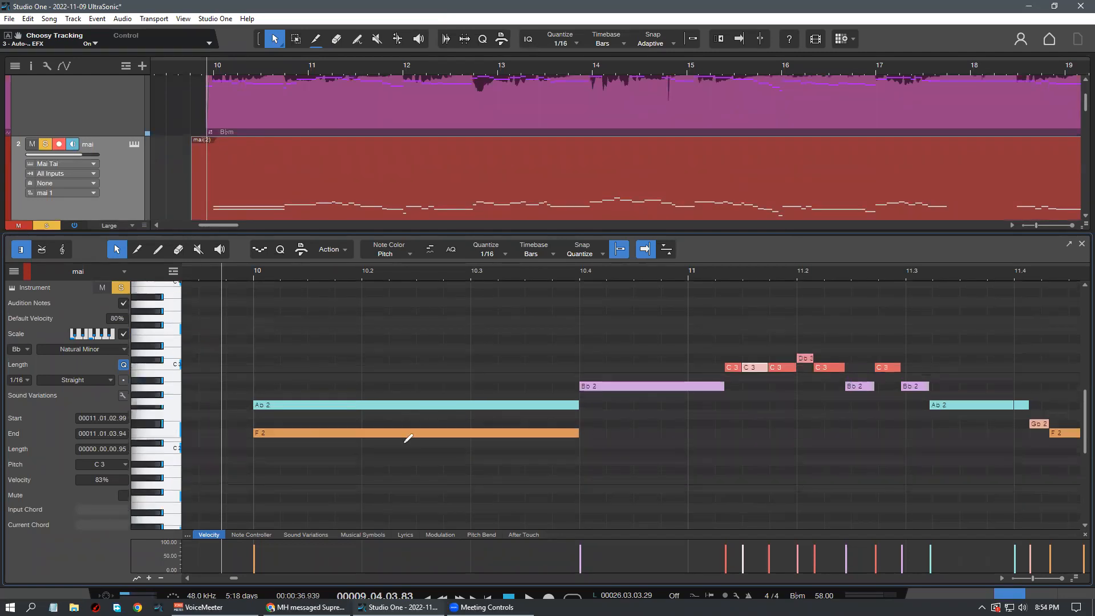
Transpose the two long opening notes, Ab 2 and F 2, up one octave to Ab 3 and F 3 during playback
left_click_drag(393, 474, 348, 389)
key("space")
left_click_drag(390, 483, 335, 344)
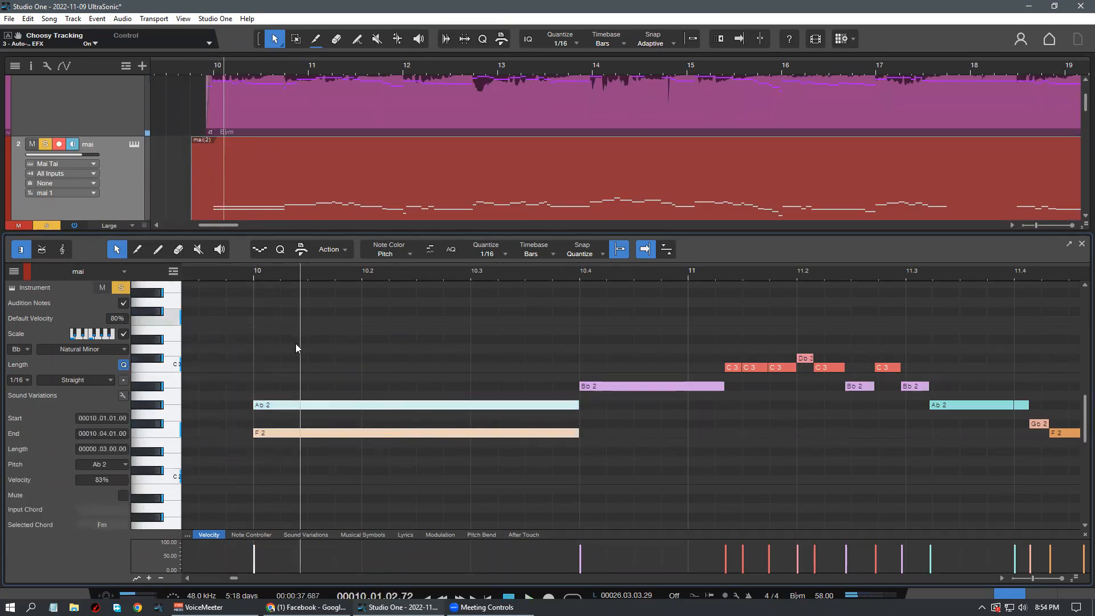
key("shift+Up")
Play the opening notes from just before bar 10, stop before the Bb 2 note, and clear the selection
left_click(231, 272)
key("space")
scroll(329, 374, "down", 1)
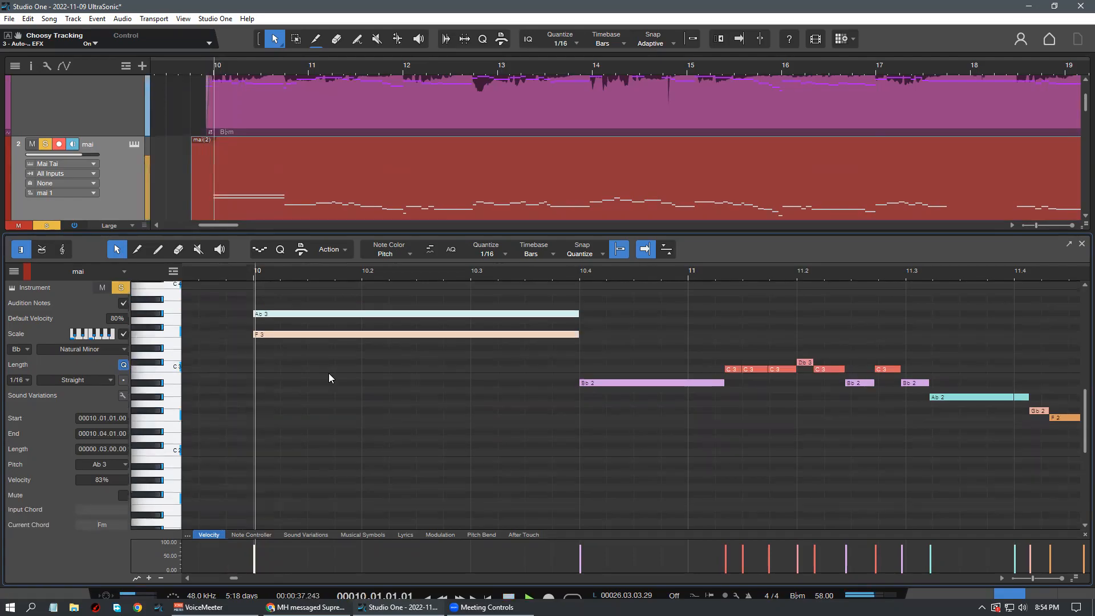
scroll(391, 392, "up", 1)
left_click_drag(485, 272, 354, 278)
key("space")
scroll(479, 457, "up", 1)
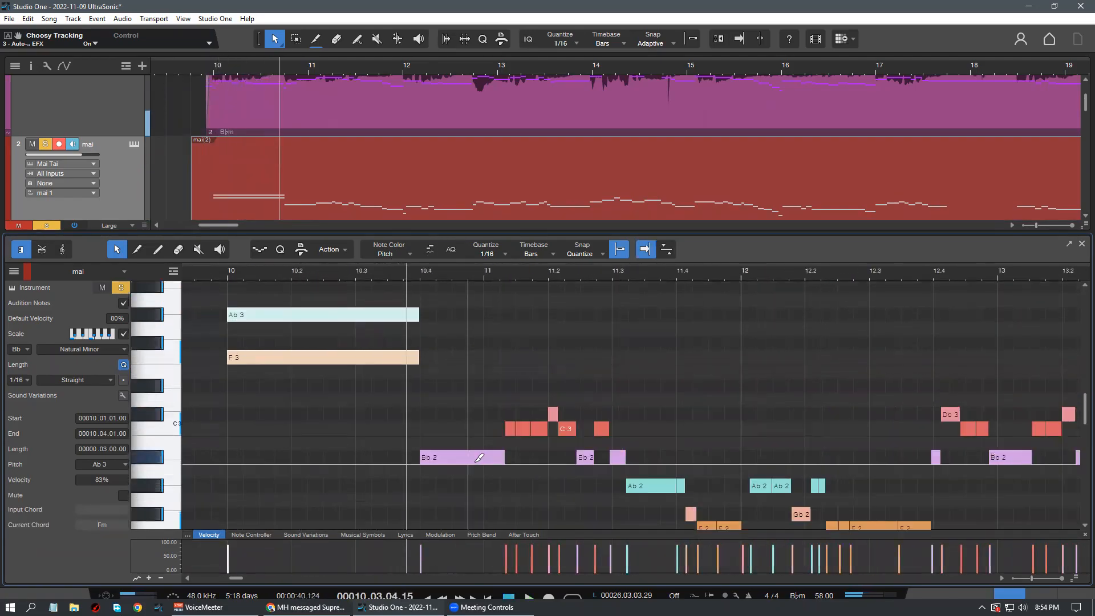
scroll(439, 443, "down", 1)
scroll(439, 444, "up", 1)
left_click(412, 425)
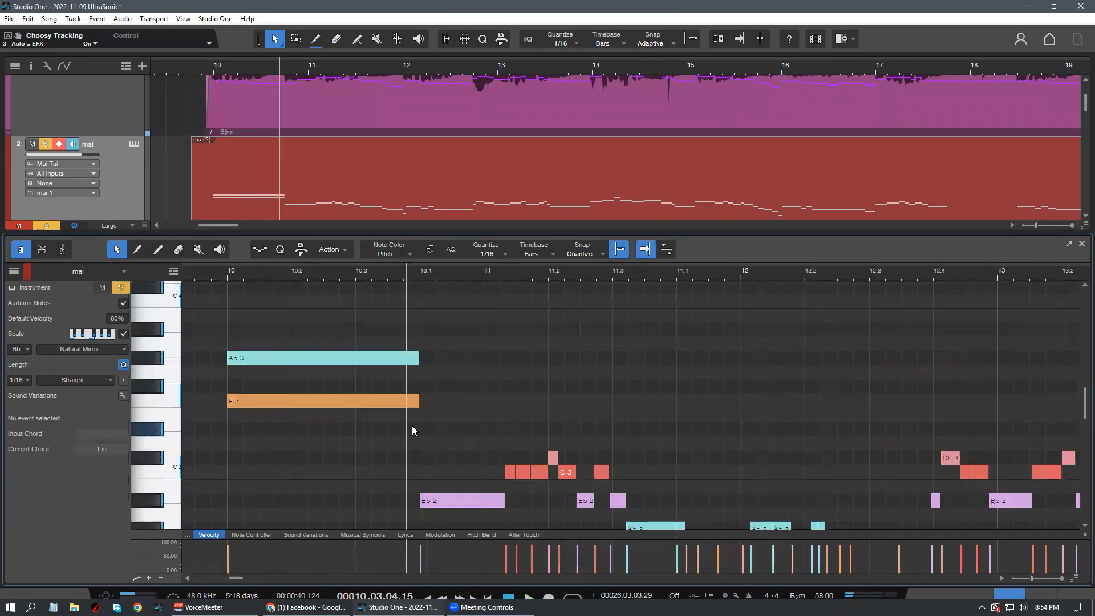
Audition the long Bb 2 note before bar 11 and the second C 3 note that follows it
scroll(454, 462, "down", 1)
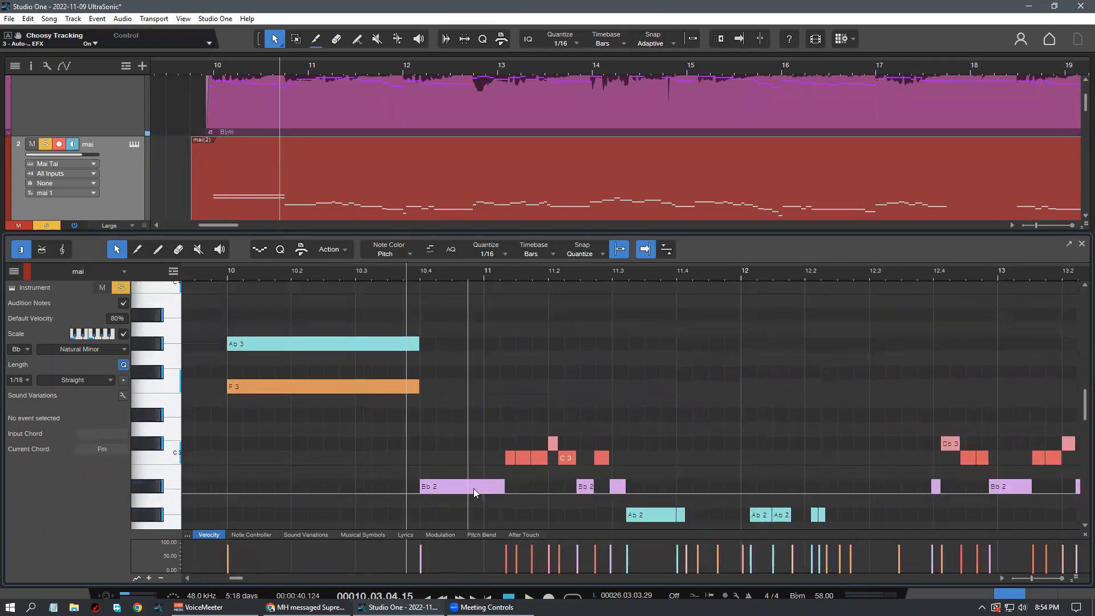
scroll(632, 346, "down", 1)
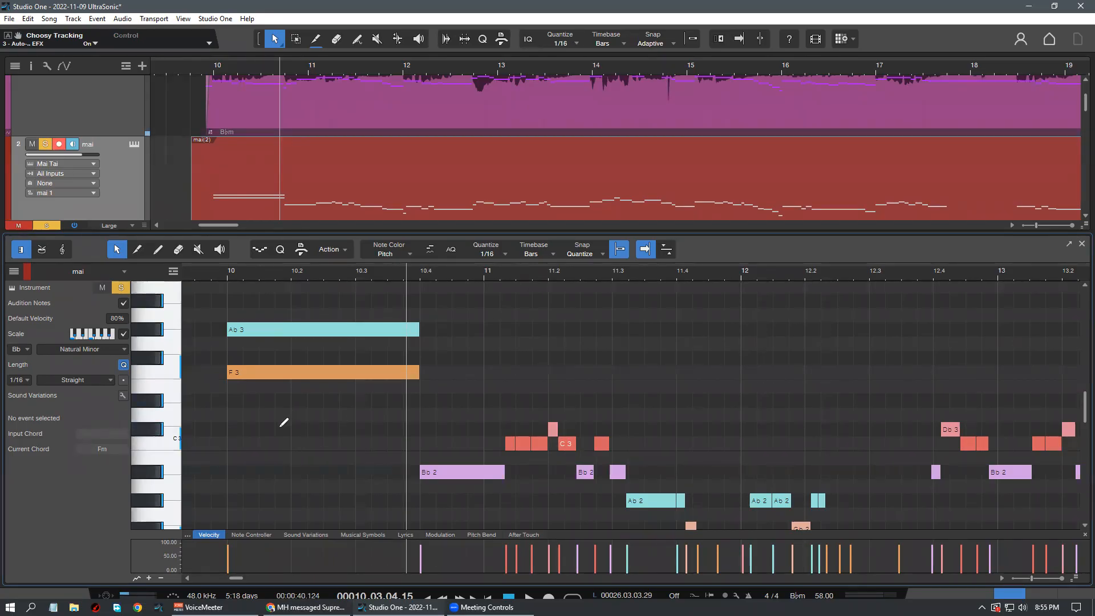
scroll(281, 425, "down", 1)
scroll(485, 447, "up", 1)
scroll(544, 472, "down", 1)
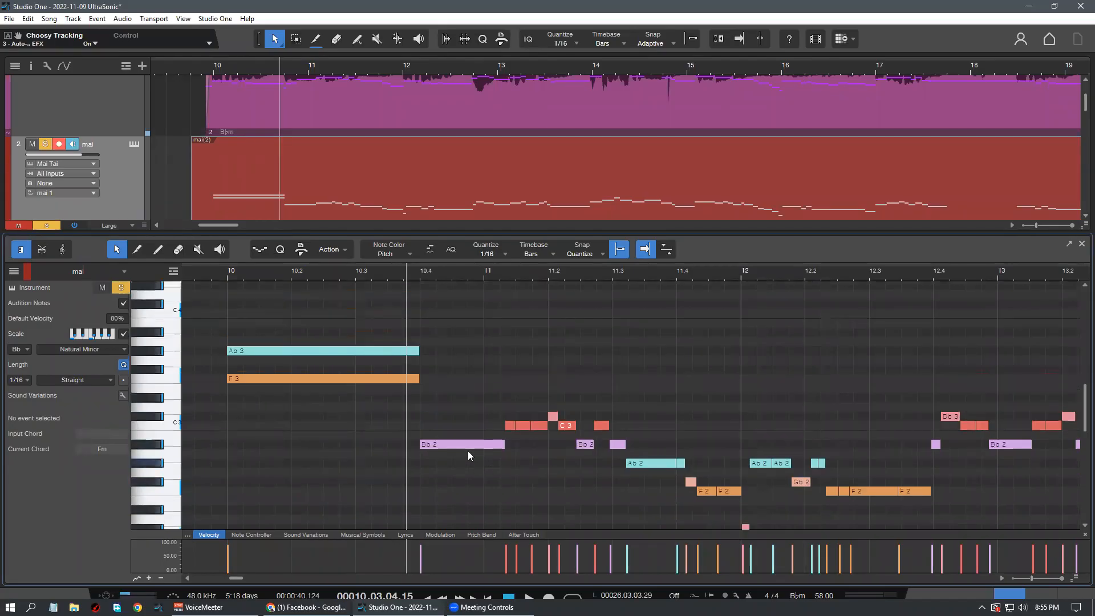
left_click(469, 446)
left_click(525, 425)
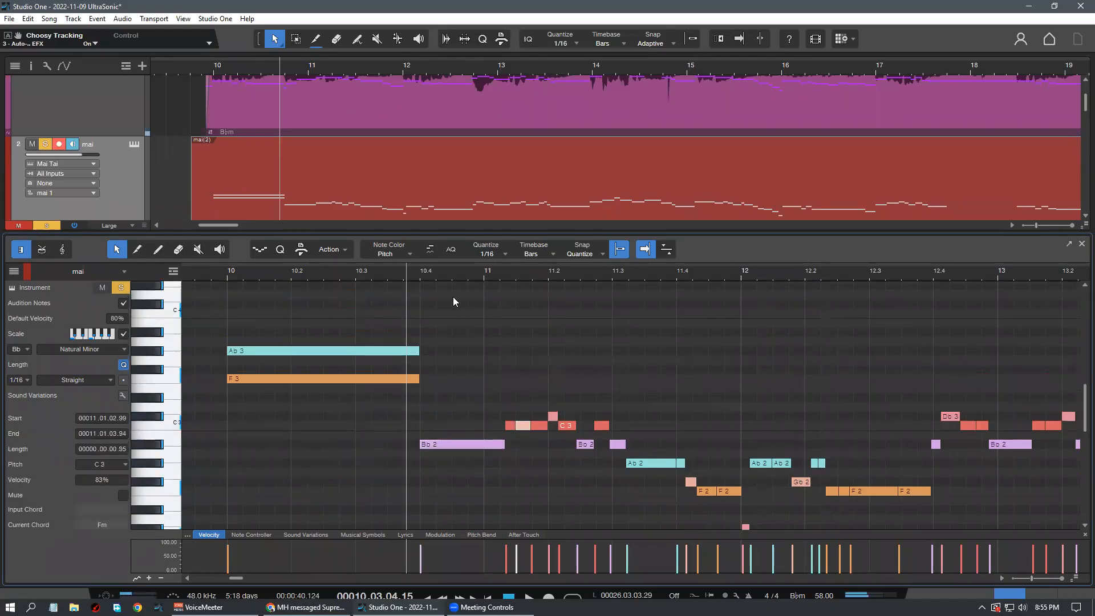
Resume playback from beat 3 of bar 10 and mute the Lead track
key("space")
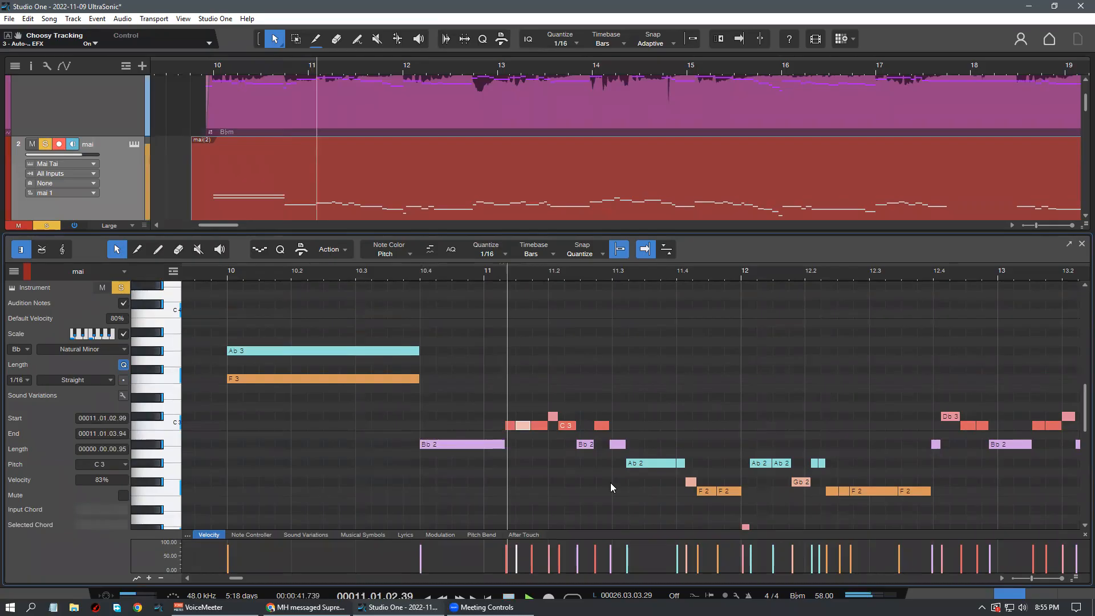
scroll(103, 133, "up", 2)
left_click(32, 83)
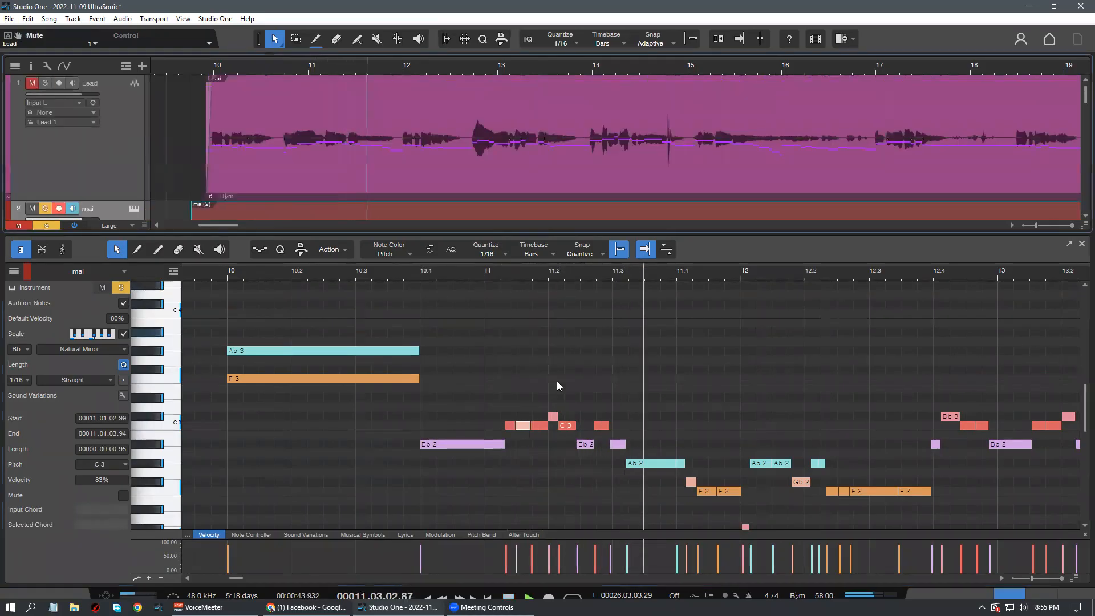
Listen to the melody into bar 12, stop playback and clear the note selection
scroll(710, 398, "down", 2)
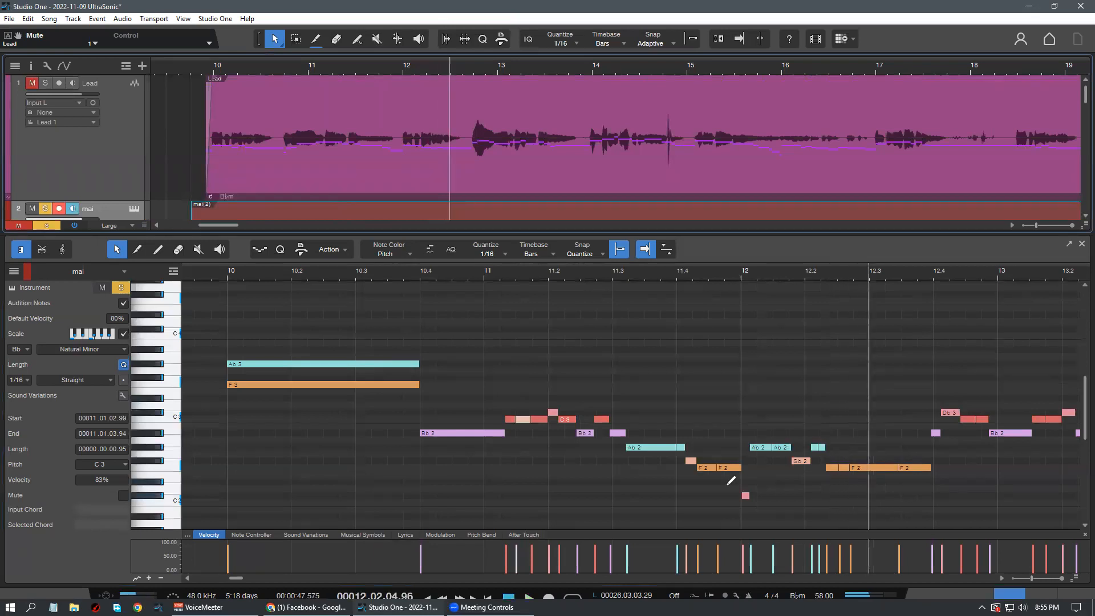
scroll(876, 507, "up", 2)
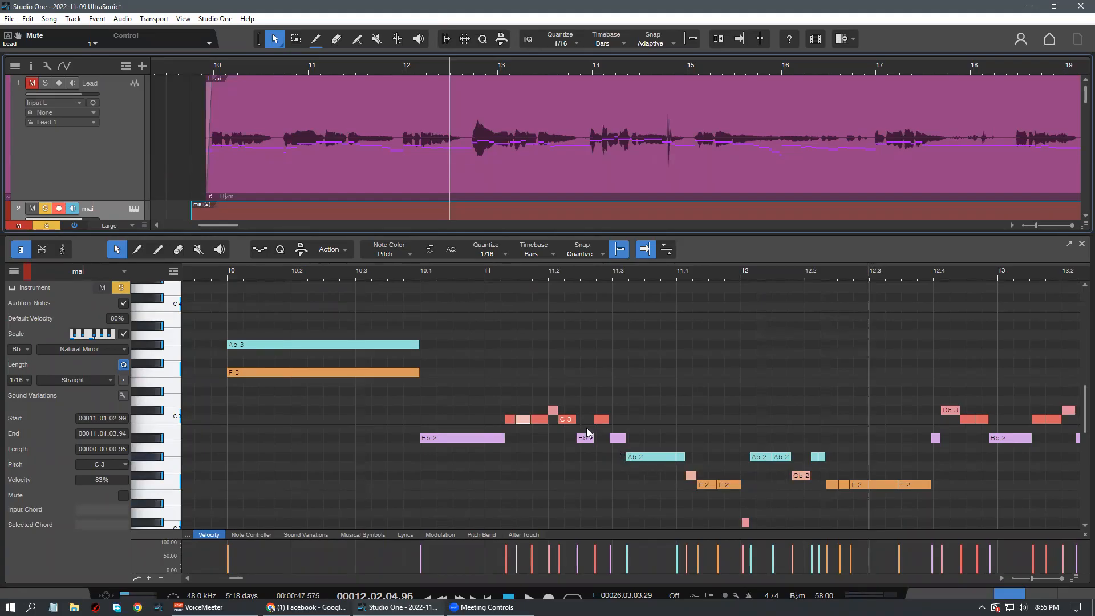
left_click(549, 444)
scroll(554, 444, "down", 2)
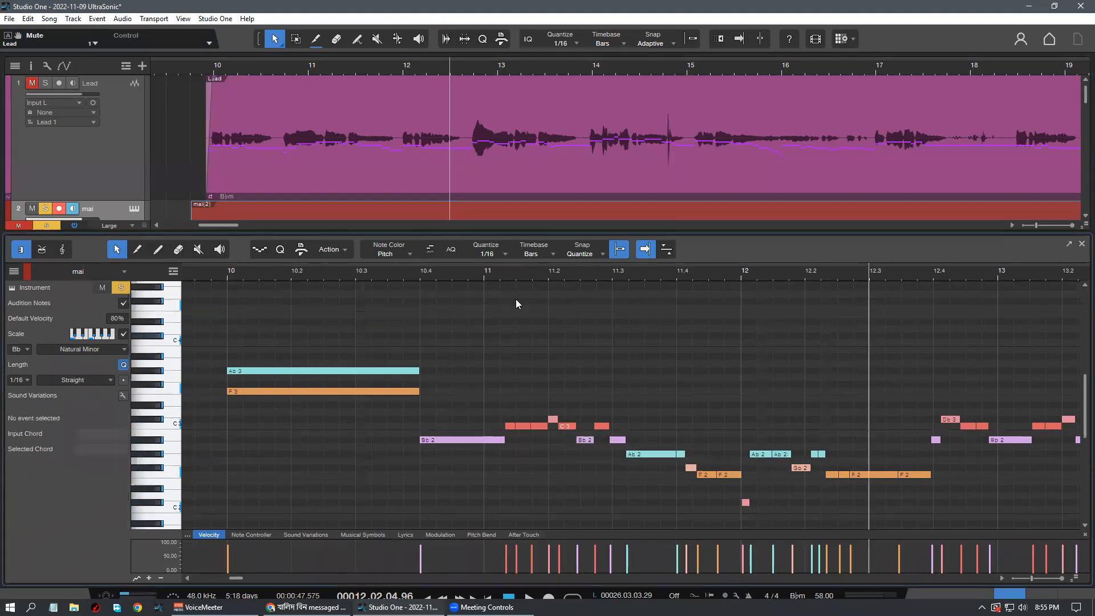
Transpose all melody notes after the two long opening notes, from Bb 2 before bar 11 onward, up one octave
left_click_drag(440, 246, 391, 243)
scroll(464, 433, "down", 1)
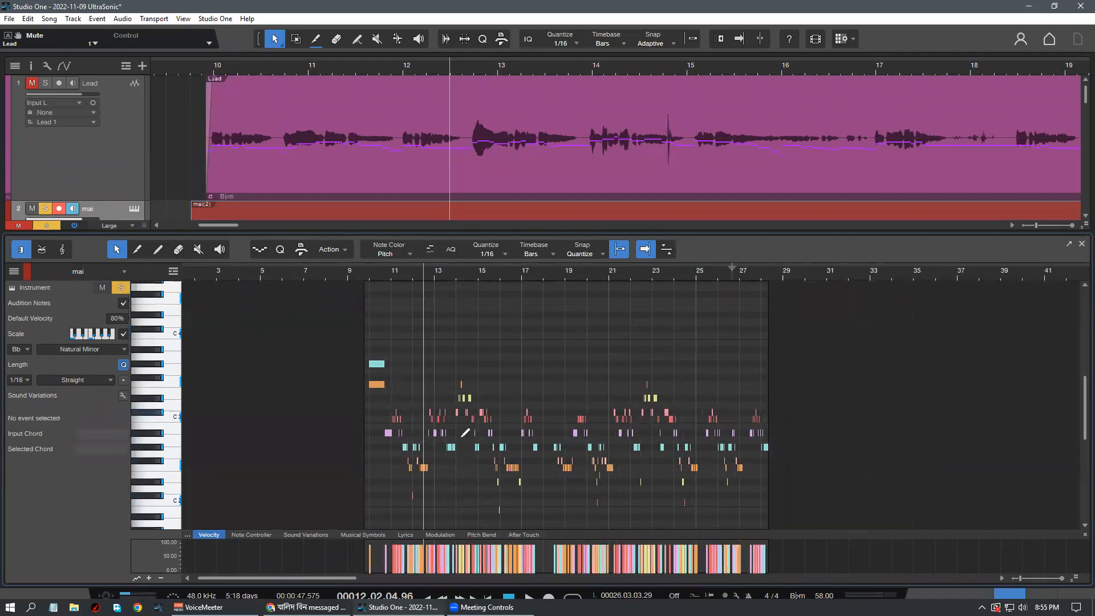
left_click_drag(365, 521, 790, 397)
left_click_drag(725, 361, 395, 442)
key("shift+Up")
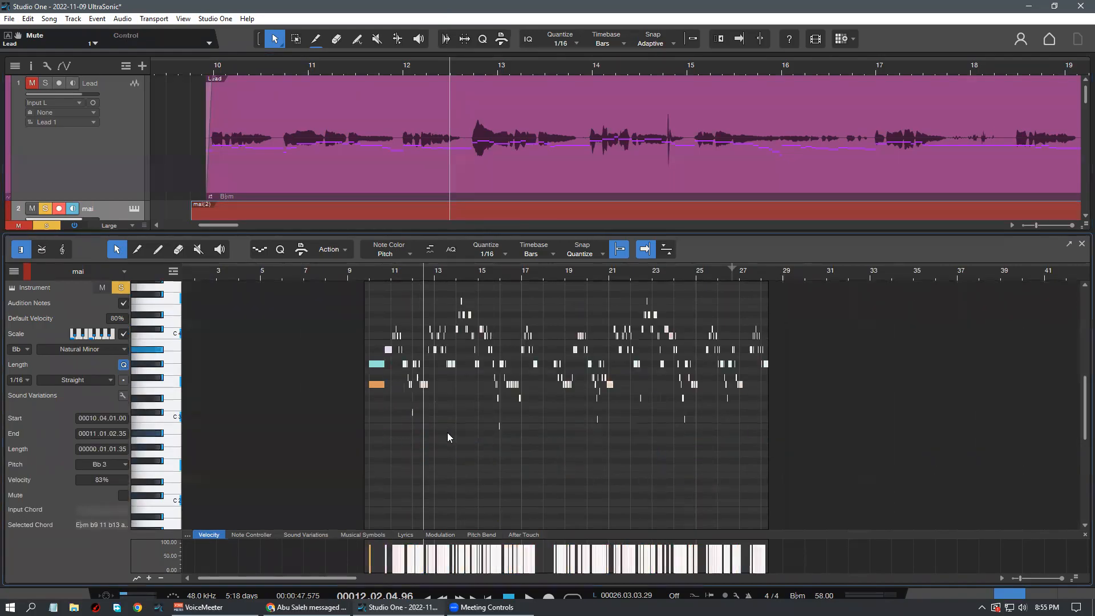
Place the playhead at beat 2 of bar 10, transpose the melody notes back down one octave and clear the selection
scroll(439, 426, "down", 2)
left_click(375, 272)
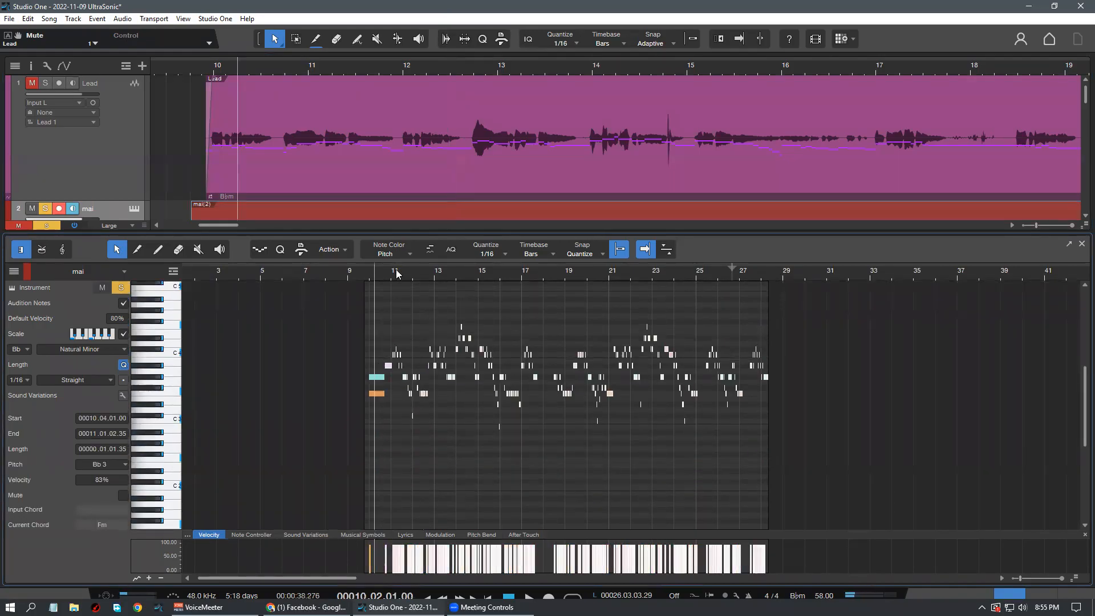
scroll(409, 301, "up", 8)
scroll(343, 365, "up", 1)
left_click_drag(363, 260, 398, 274)
scroll(497, 414, "up", 2)
left_click_drag(489, 276, 409, 313)
key("shift+Down")
scroll(408, 352, "down", 2)
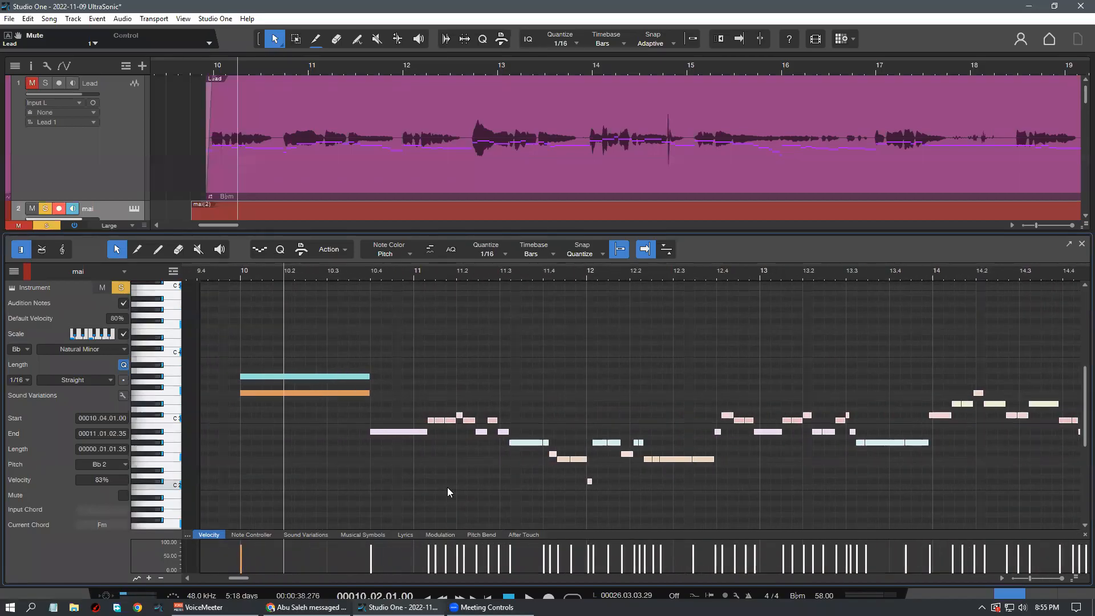
left_click(447, 487)
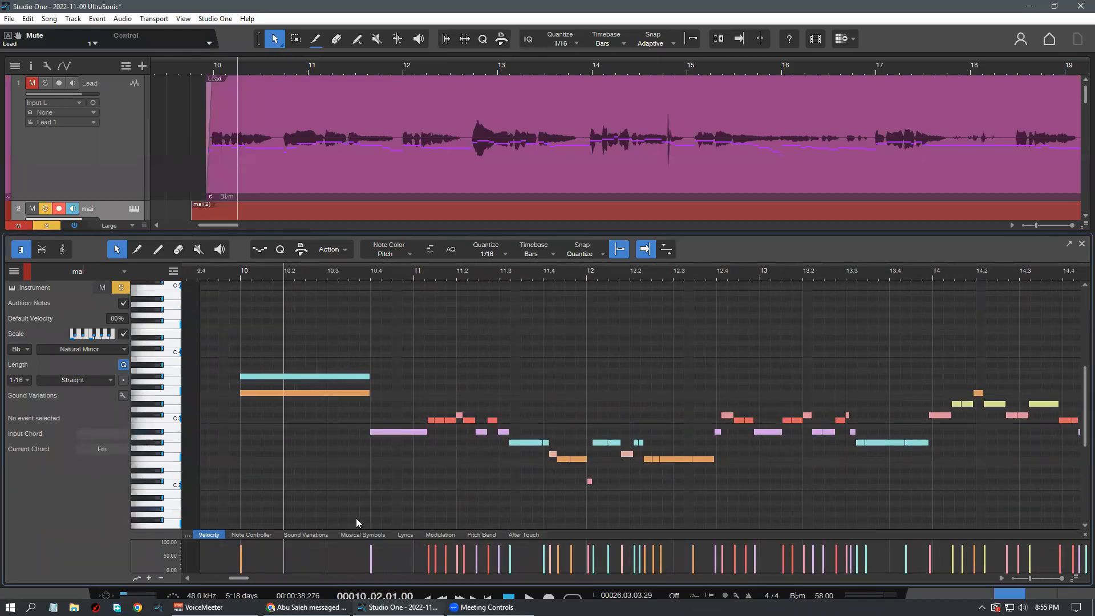
Move the long Bb 2 note before bar 11 up to Bb 3, and undo the move
scroll(397, 453, "up", 1)
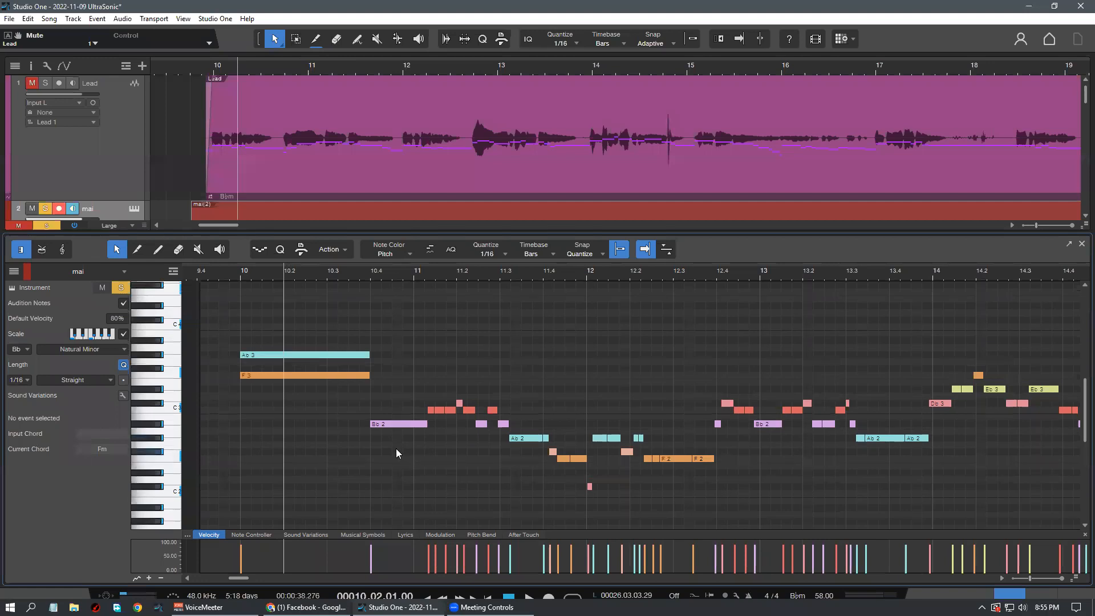
left_click(383, 417)
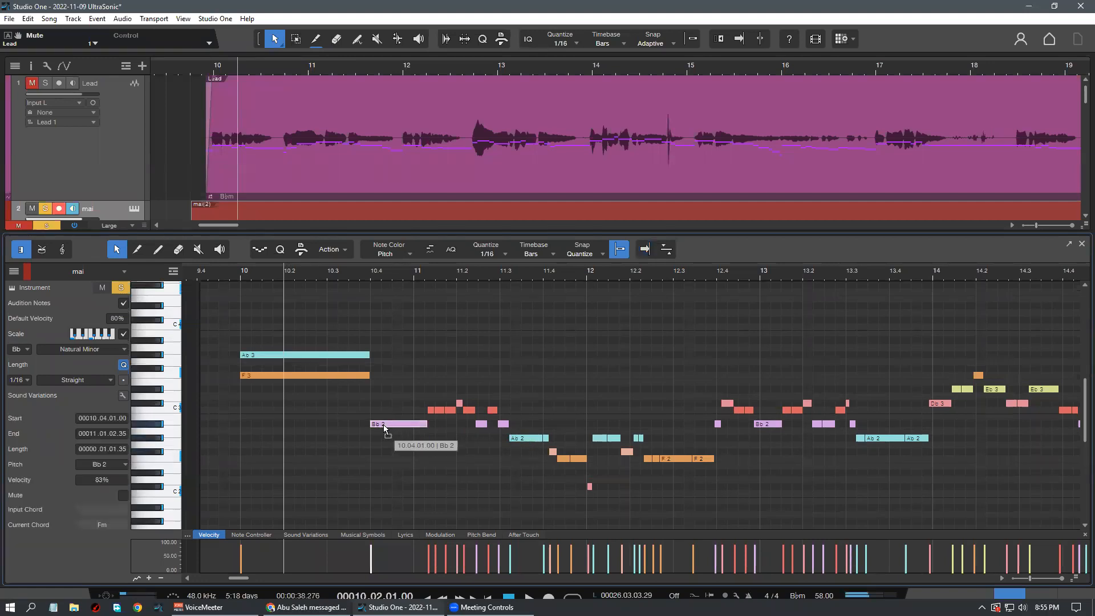
left_click_drag(384, 420, 387, 341)
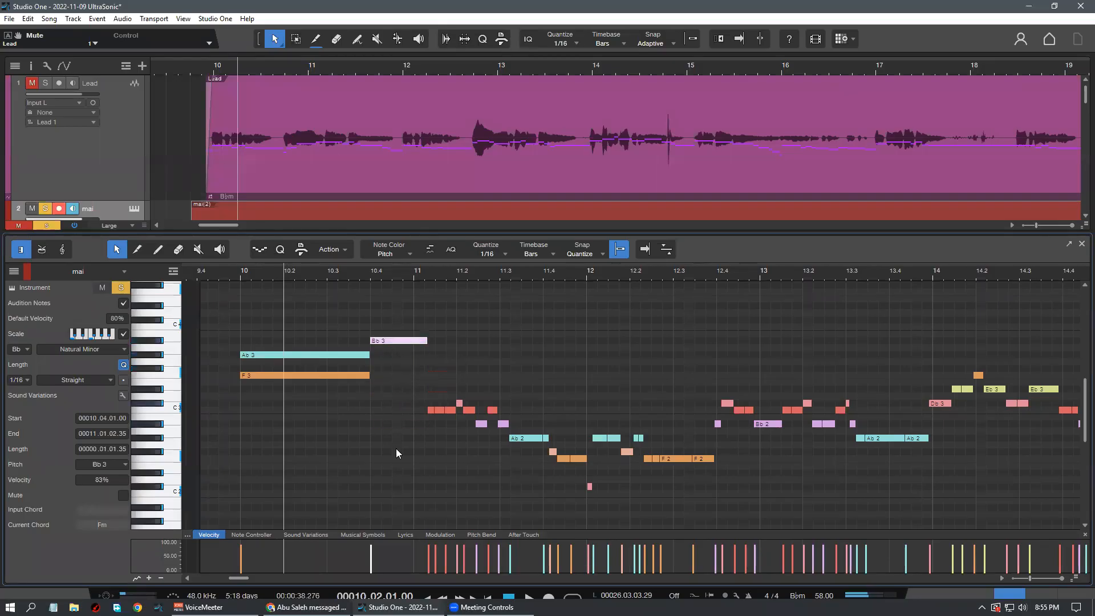
left_click(385, 399)
key("ctrl+z")
left_click_drag(403, 484, 436, 344)
left_click_drag(395, 481, 398, 402)
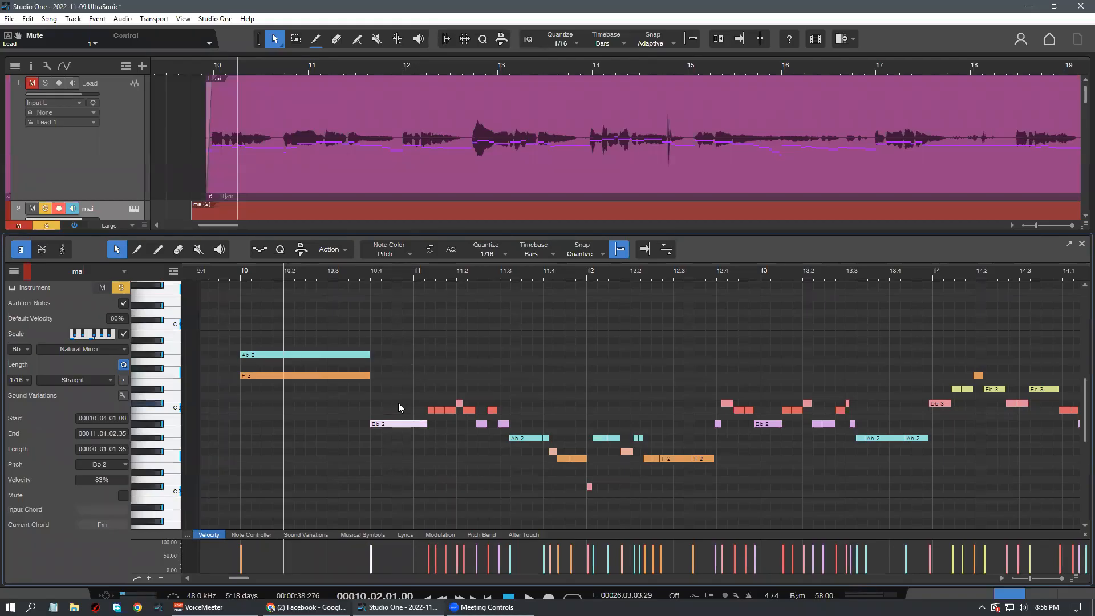
Transpose the long Bb 2 note before bar 11 upward in repeated octave steps, past Bb 3 to Bb 5
left_click_drag(391, 271, 348, 268)
key("shift+Up")
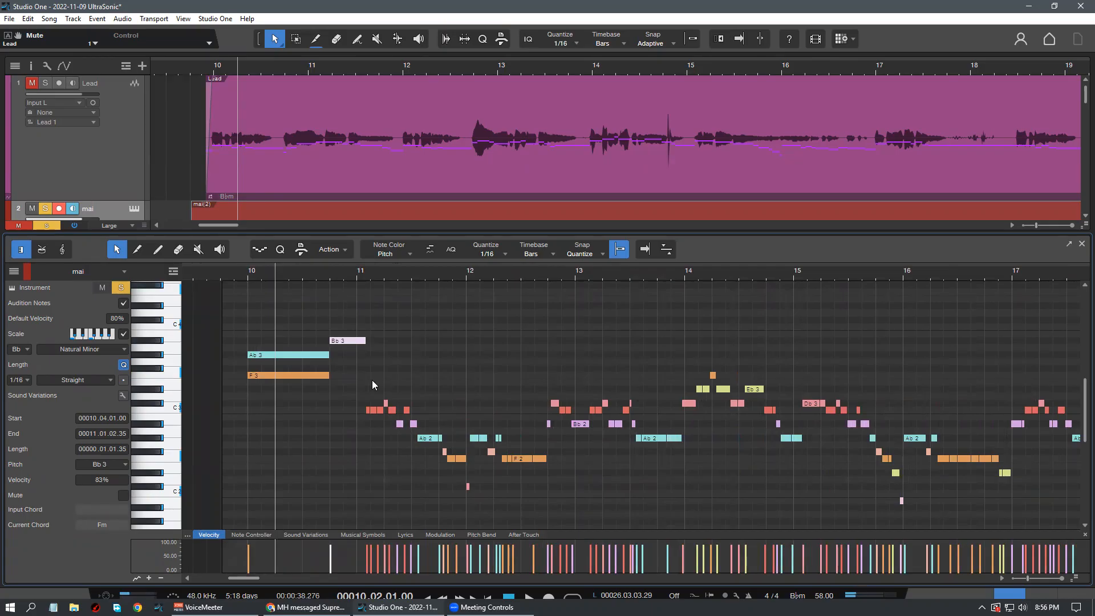
scroll(362, 388, "down", 2)
key("shift+Up")
key("shift+Up")
key("shift+Up")
key("shift+Up")
key("shift+Up")
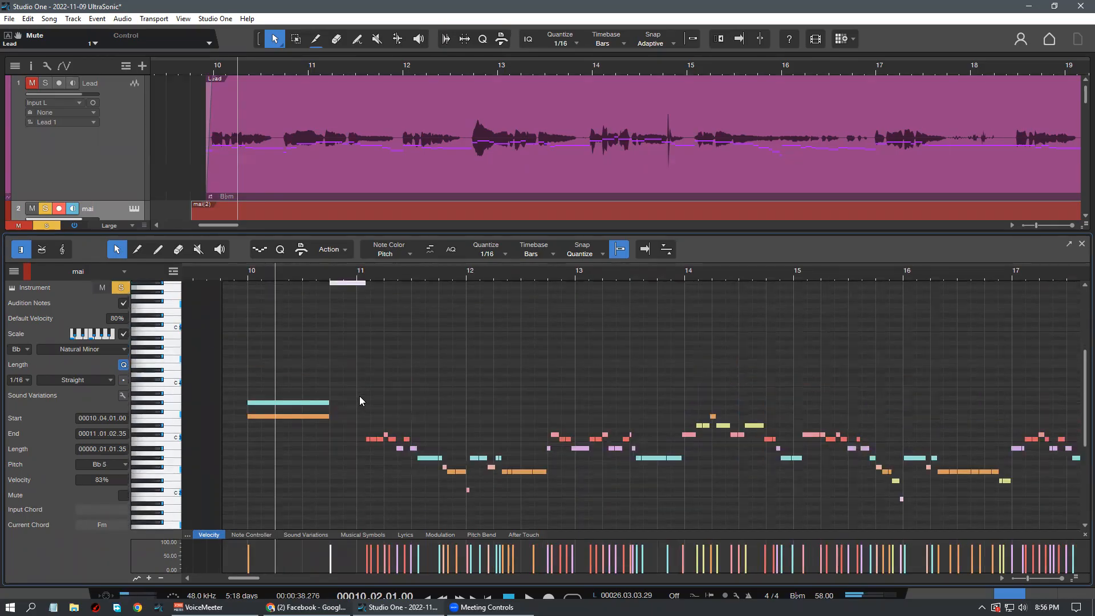
Transpose the long note before bar 11 down in repeated octave steps to C -2
key("shift+Down")
key("shift+Down")
key("shift+Down")
key("shift+Down")
key("shift+Down")
key("shift+Down")
key("shift+Down")
key("shift+Down")
key("shift+Down")
key("shift+Down")
key("shift+Down")
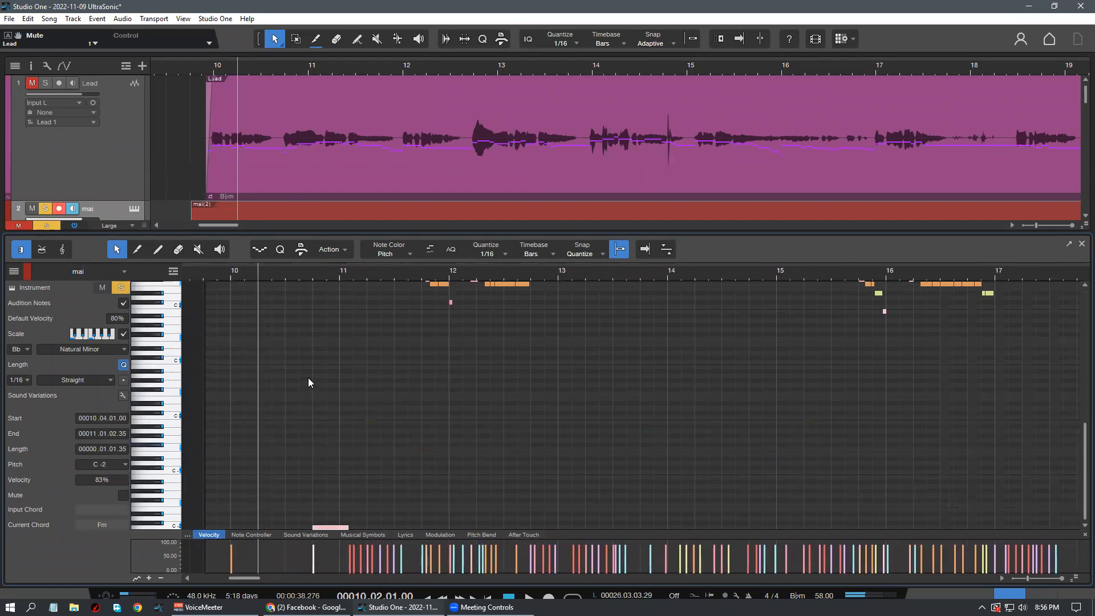
Transpose the long C -2 note before bar 11 up six octaves to C 4
scroll(327, 404, "down", 2)
key("shift+Up")
key("shift+Up")
key("shift+Up")
key("shift+Up")
key("shift+Up")
key("shift+Up")
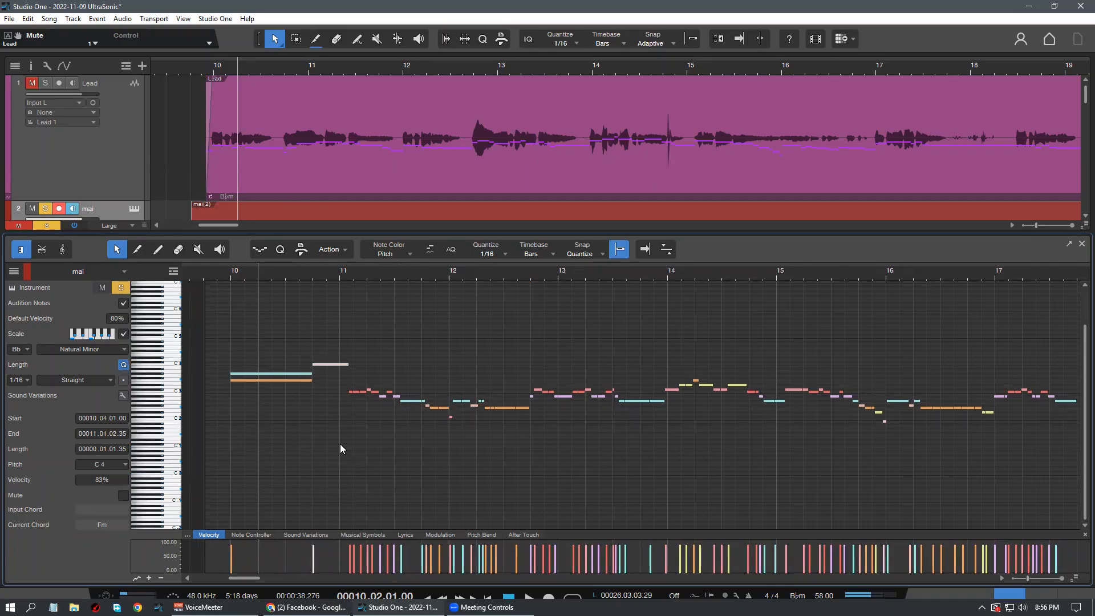
Transpose every melody note after the long C 4 note, from bar 11 to the end of the part, up one octave
scroll(346, 440, "up", 4)
scroll(298, 347, "down", 3)
scroll(305, 273, "down", 5)
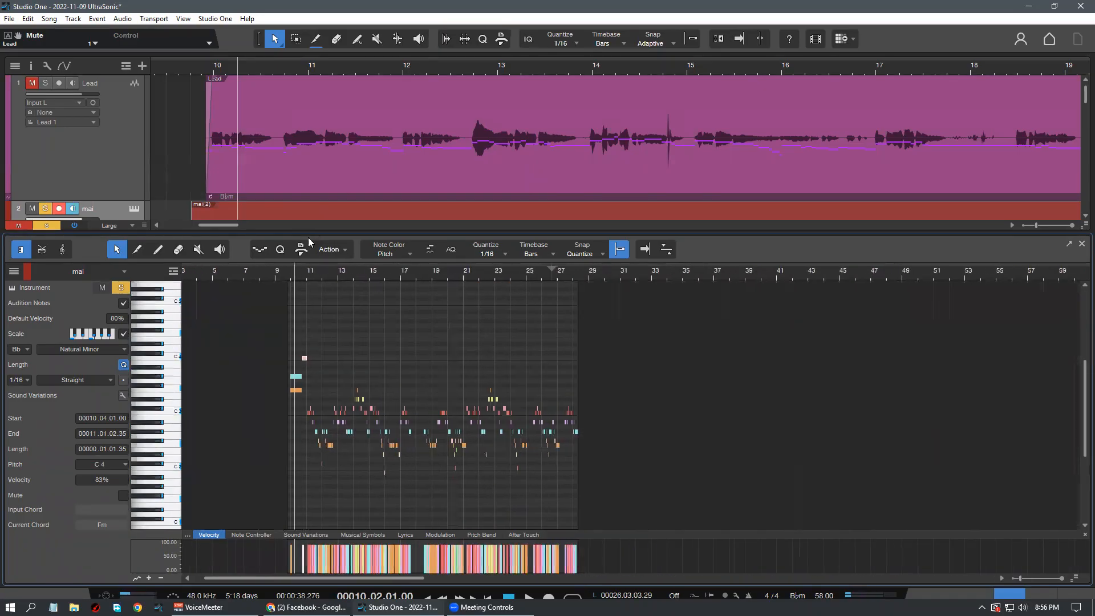
left_click_drag(623, 502, 300, 402)
left_click_drag(339, 355, 617, 516)
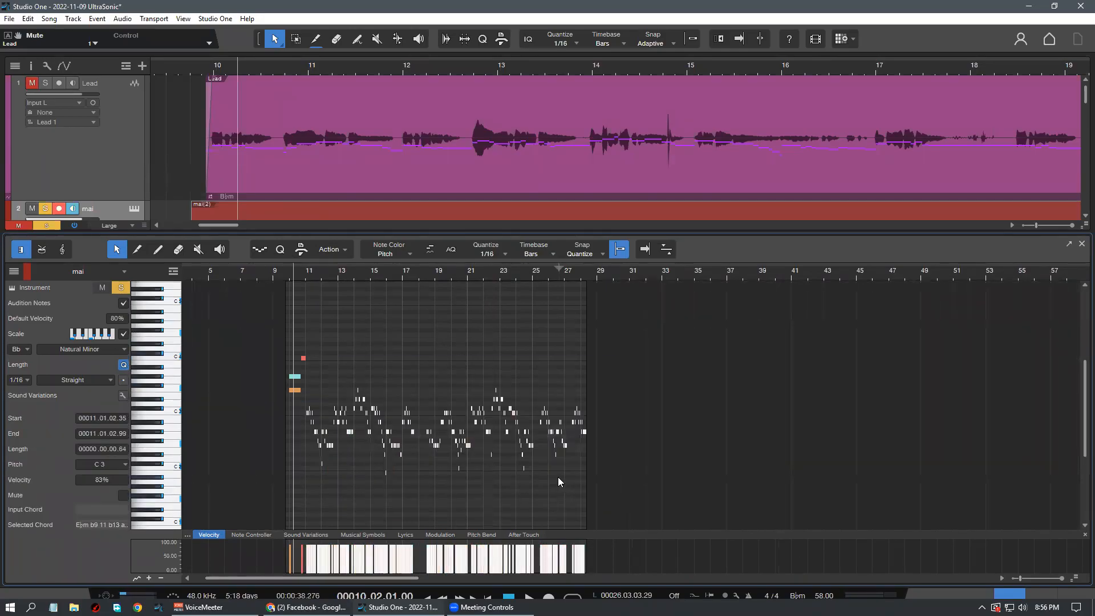
key("shift+Up")
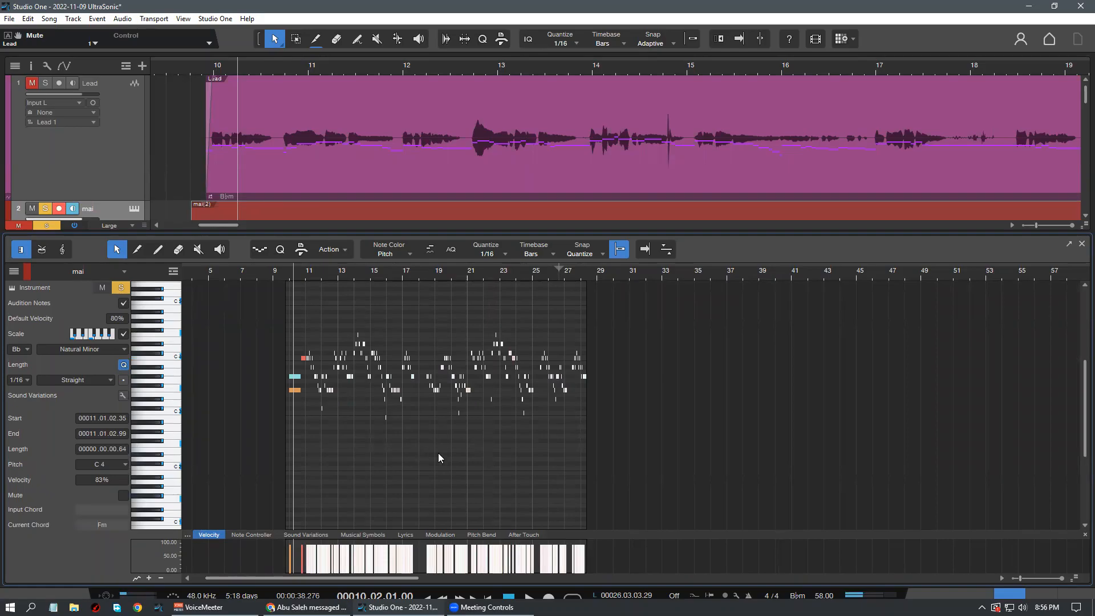
Play the transposed notes from bar 10 and unmute the Lead track
left_click_drag(294, 275, 324, 315)
left_click(230, 270)
scroll(372, 374, "up", 1)
key("space")
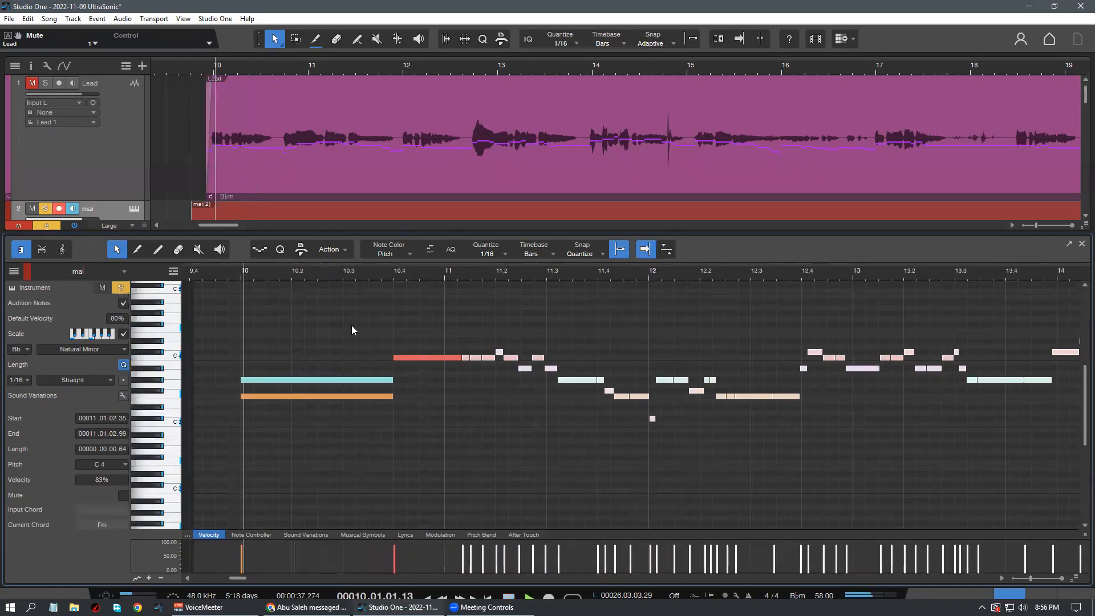
left_click_drag(321, 265, 293, 272)
key("space")
left_click(31, 83)
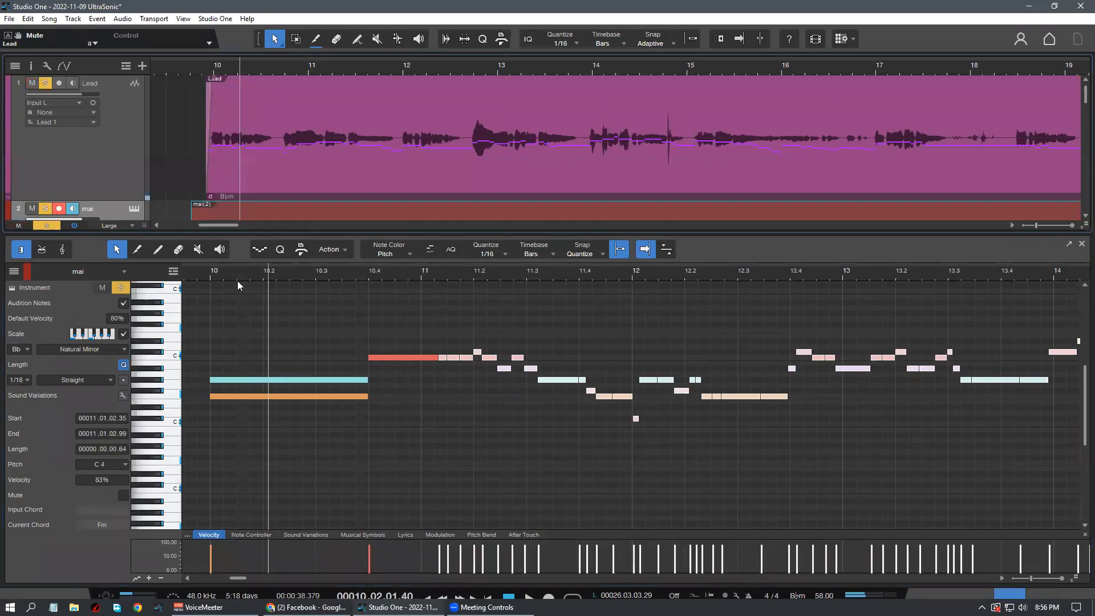
Play the opening notes together with the Lead vocal to beat 2 of bar 11, and clear the note selection
key("space")
scroll(352, 405, "up", 1)
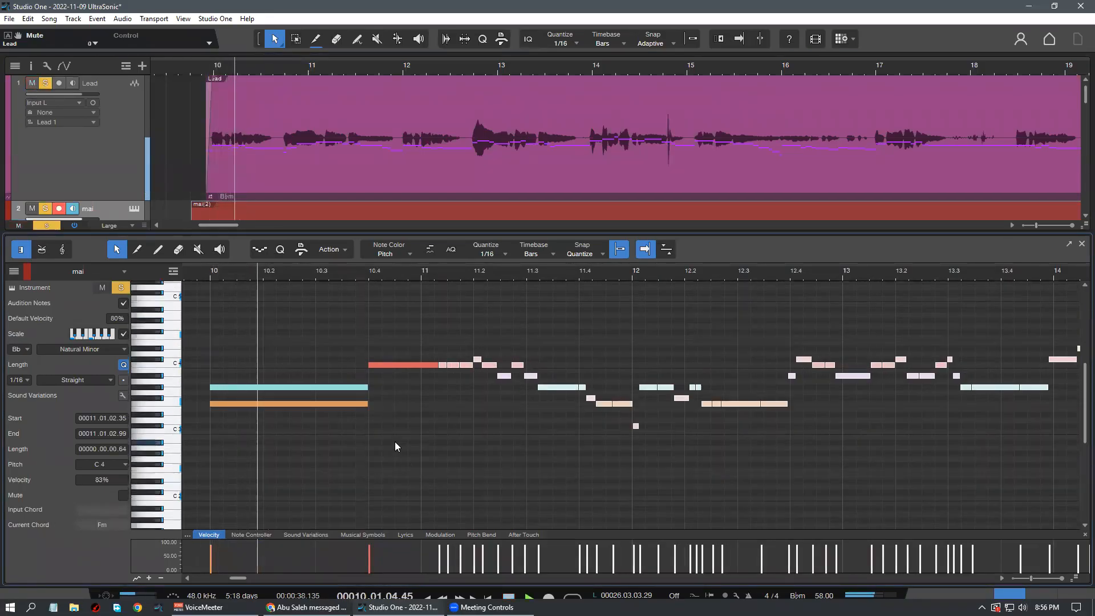
scroll(414, 439, "up", 1)
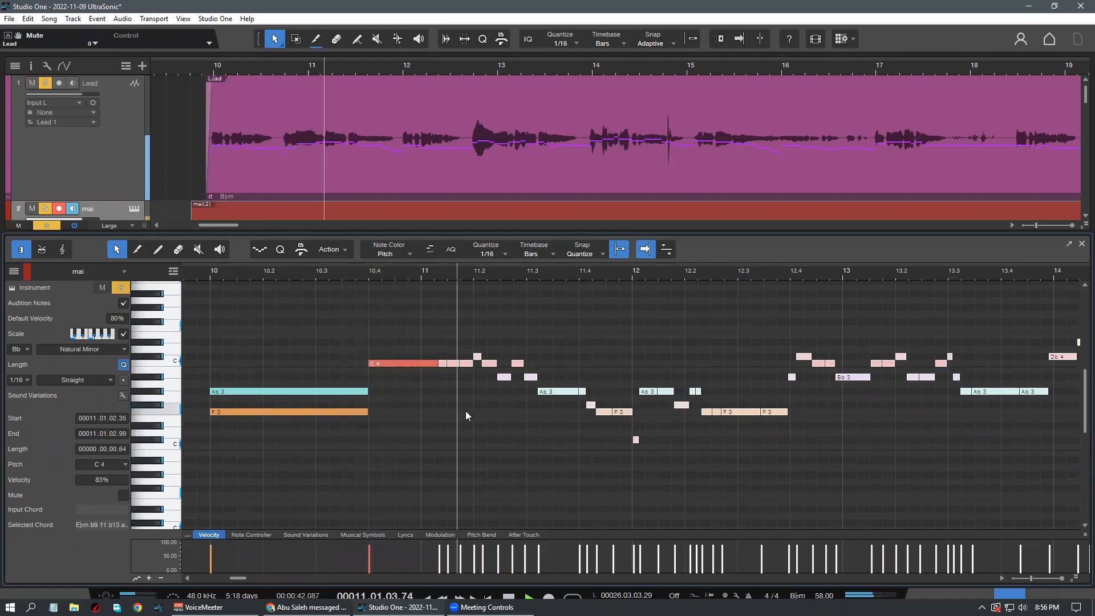
left_click(478, 431)
Merge the C 4 notes before beat 2 of bar 11 into one, and delete the short Db 4 note following them
left_click_drag(392, 386, 460, 354)
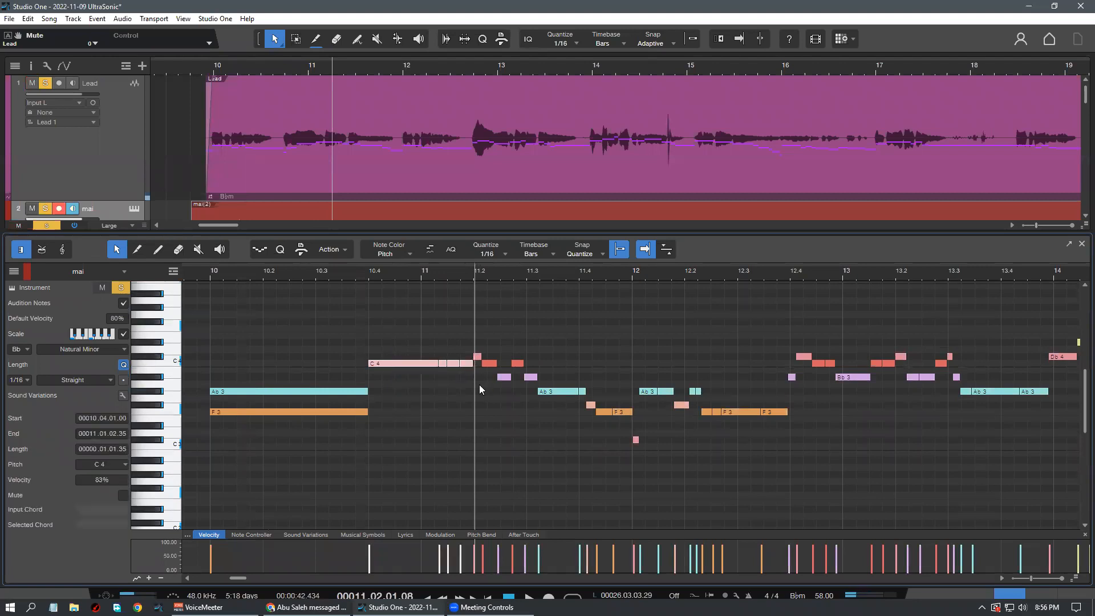
key("g")
left_click(477, 357)
key("Delete")
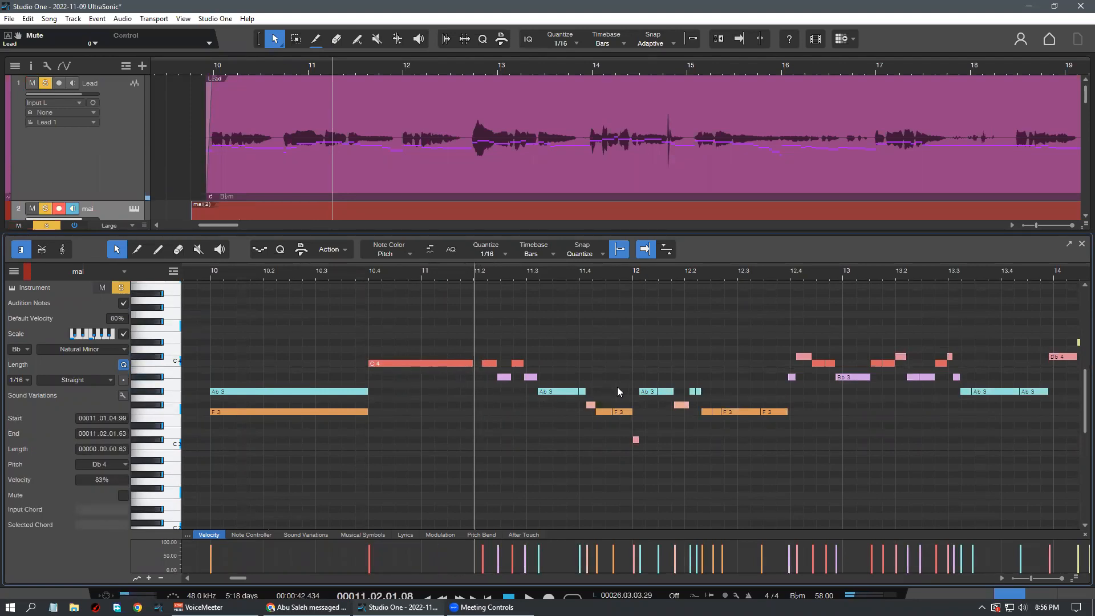
key("ctrl+z")
left_click(476, 357)
key("Delete")
Merge the short C 4 note after beat 2 of bar 11 into the long C 4 note
left_click_drag(422, 388, 493, 362)
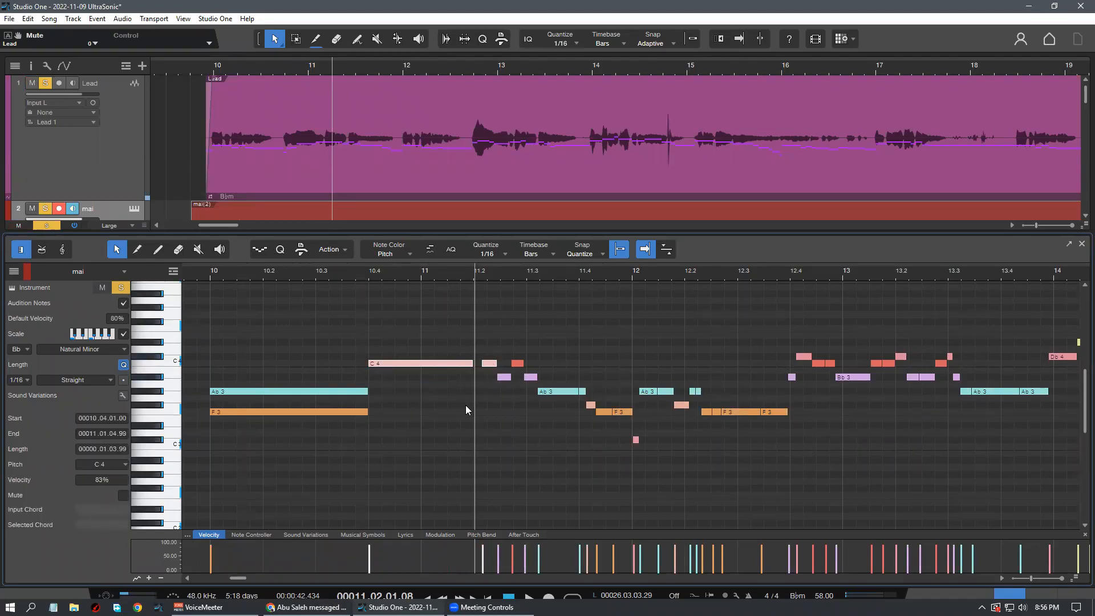
left_click(466, 409)
left_click_drag(435, 388, 492, 346)
key("g")
left_click(495, 432)
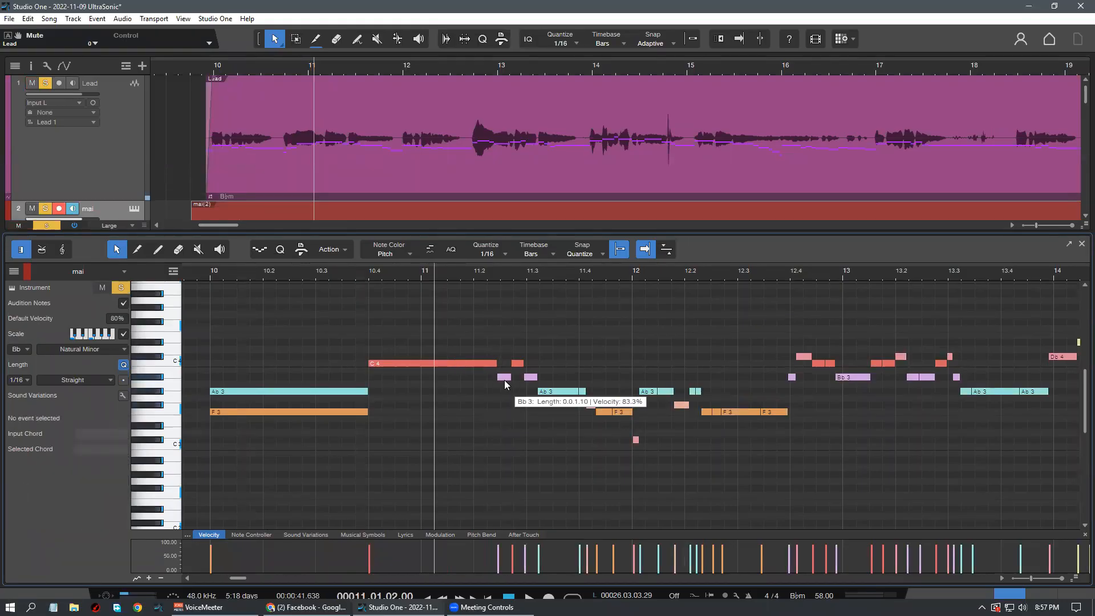
Delete the two short Bb 3 notes around beat 3 of bar 11 and merge the remaining C 4 note into the long one
left_click(504, 379)
left_click_drag(529, 376, 471, 348)
double_click(504, 377)
key("g")
left_click(528, 410)
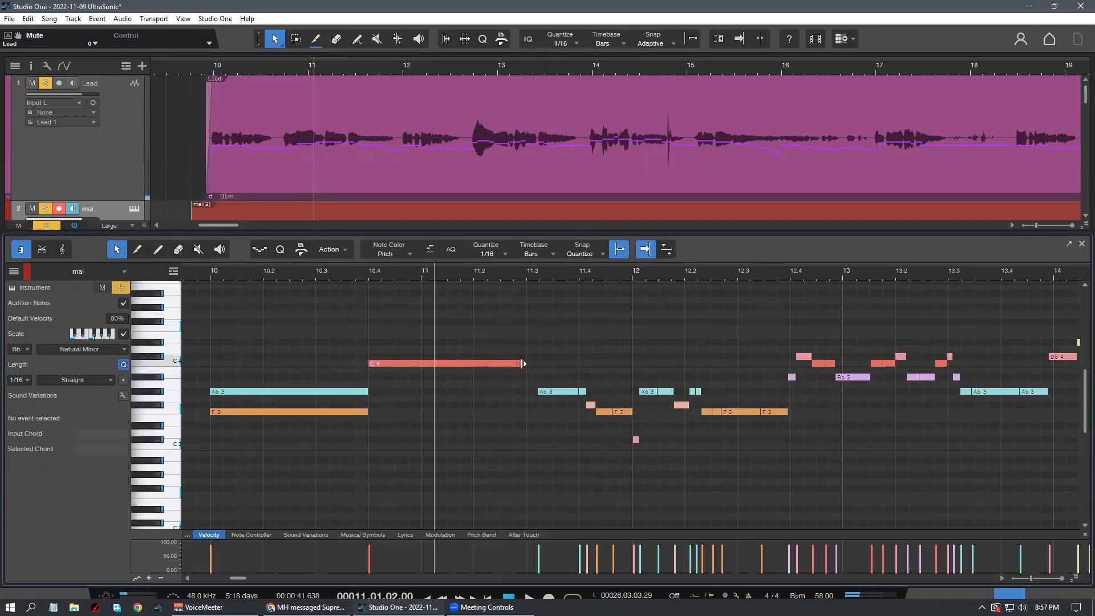
Consolidate the end of bar 11 into one Ab 3 from beat 3 and one F 3 from beat 4, deleting the short Gb 3 and Db 3
left_click_drag(537, 388, 579, 411)
left_click(598, 438)
double_click(592, 406)
key("g")
left_click_drag(618, 449, 666, 438)
key("Delete")
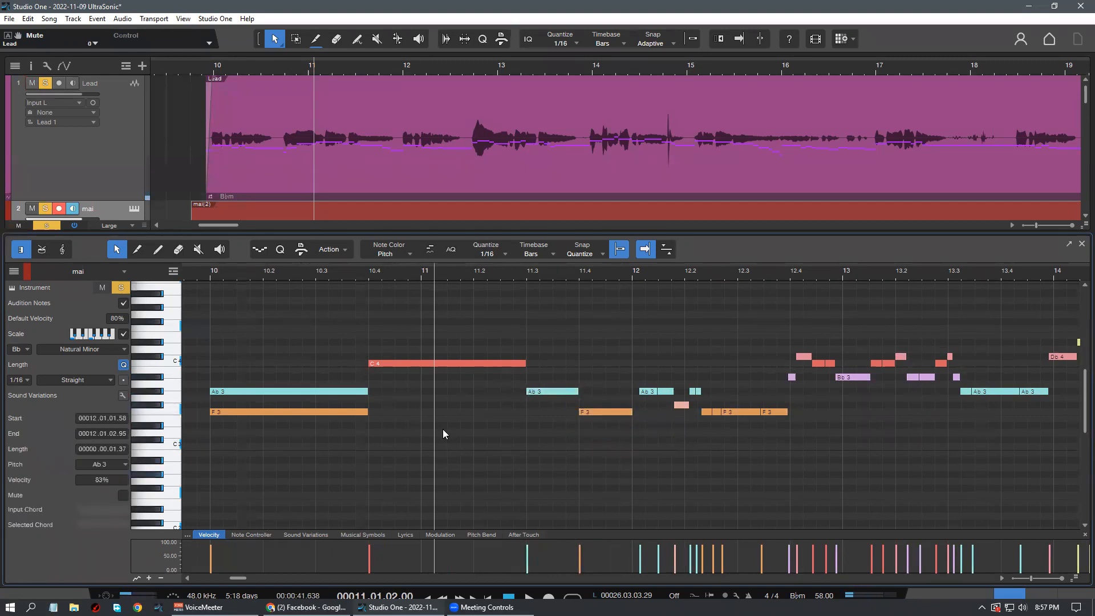
Play the merged notes from beat 3 of bar 10 to beat 2 of bar 11, and audition the long C 4 note
left_click(338, 274)
key("space")
scroll(427, 444, "up", 1)
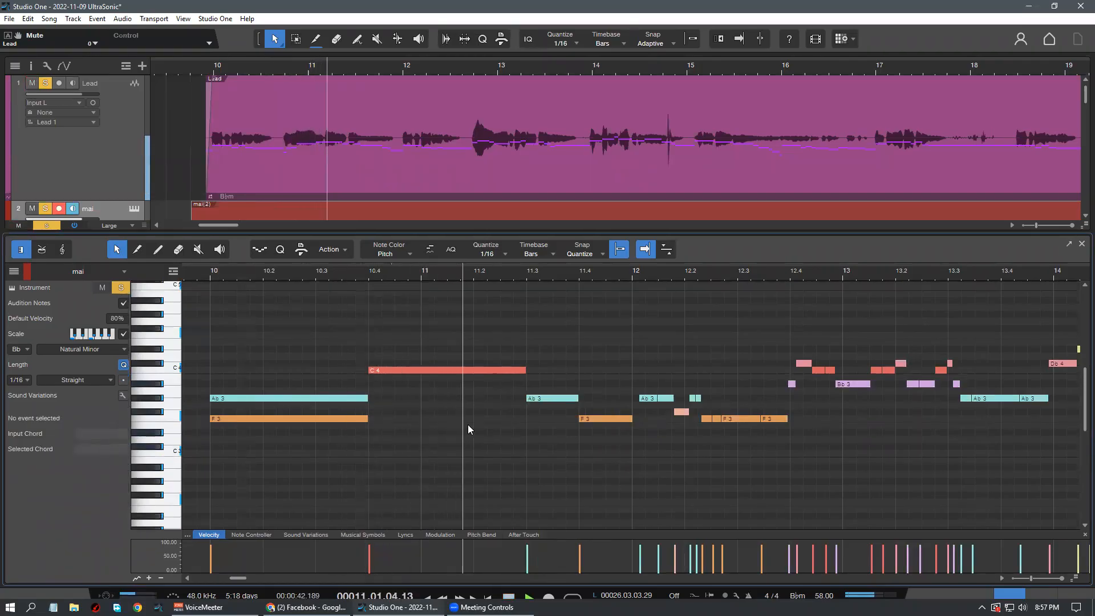
scroll(413, 377, "up", 1)
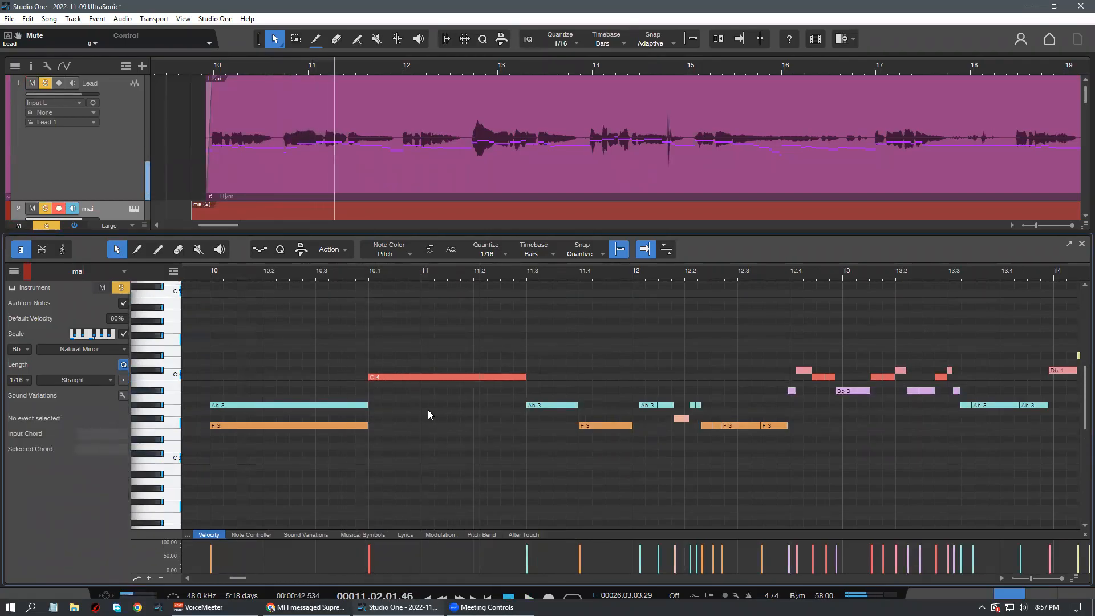
left_click(419, 375)
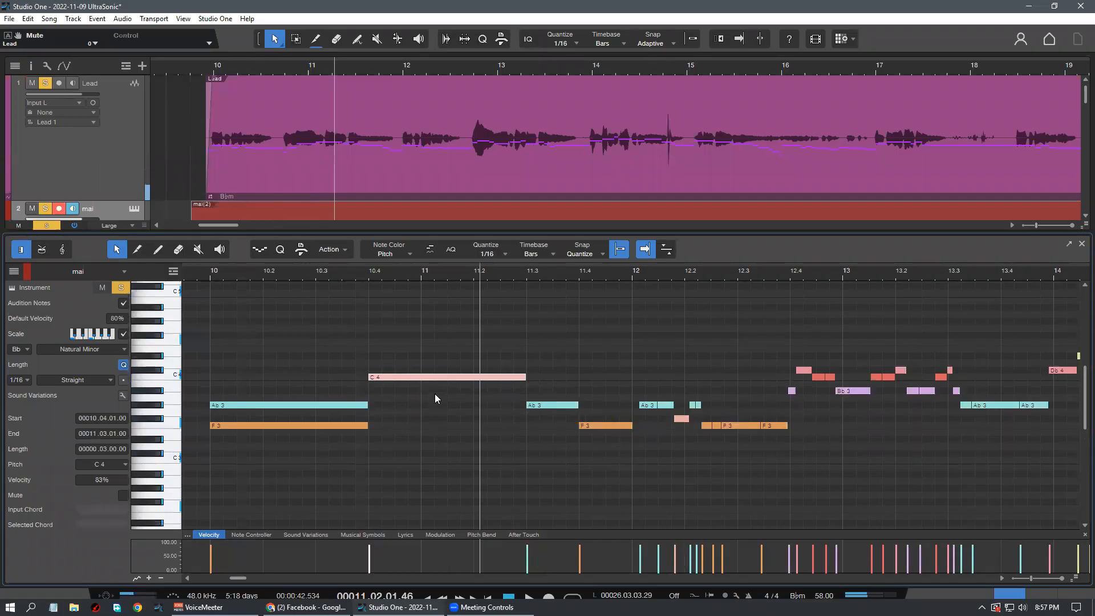
left_click(392, 407)
Extend the start of bar 11's Ab 3 note back to beat 4 of bar 10 and play it with the C 4 note
left_click_drag(526, 405, 368, 406)
key("space")
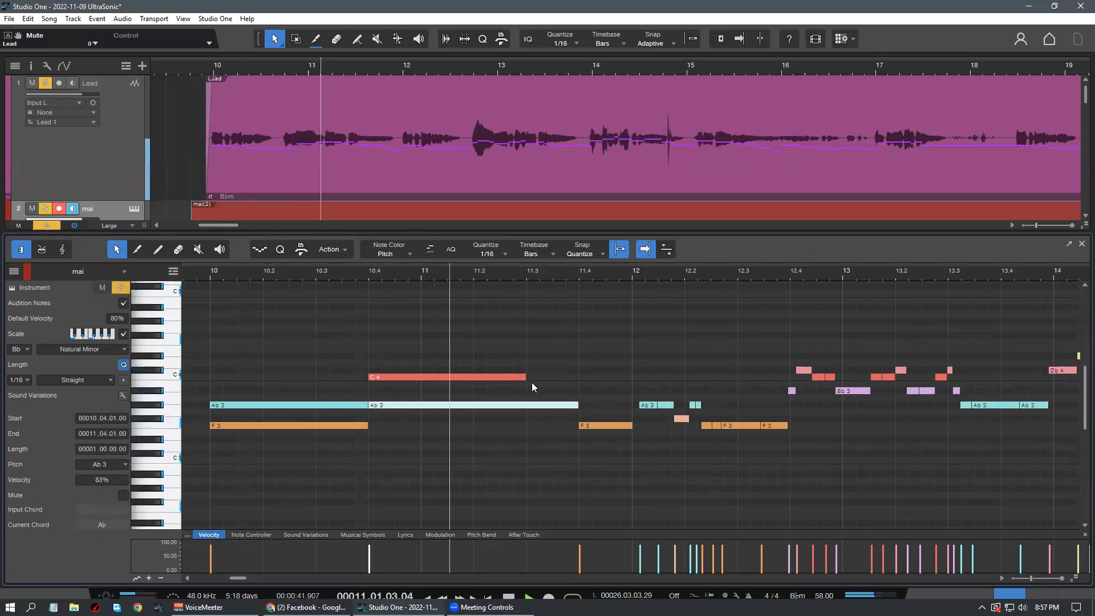
key("space")
Lengthen the C 4 note to beat 4 of bar 11, clear the selection and place the playhead after beat 3 of bar 10
left_click_drag(527, 378, 580, 421)
scroll(524, 459, "up", 1)
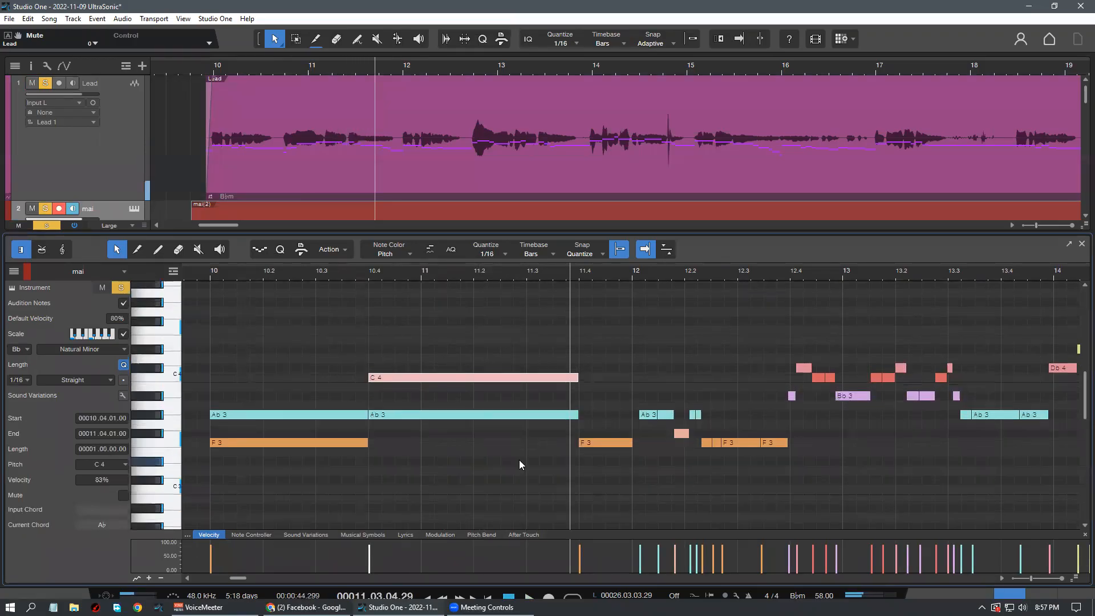
left_click(365, 309)
left_click(340, 273)
scroll(371, 347, "down", 1)
scroll(406, 390, "up", 1)
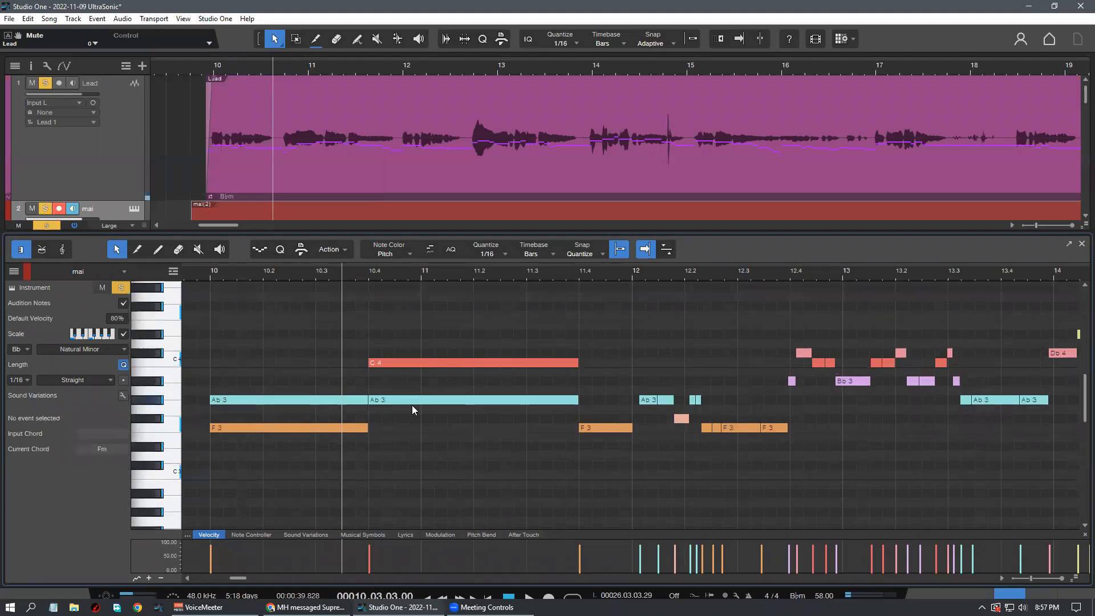
Lengthen bar 10's F 3 note to beat 4 of bar 11 and play the chord from bar 10
left_click_drag(371, 431, 580, 431)
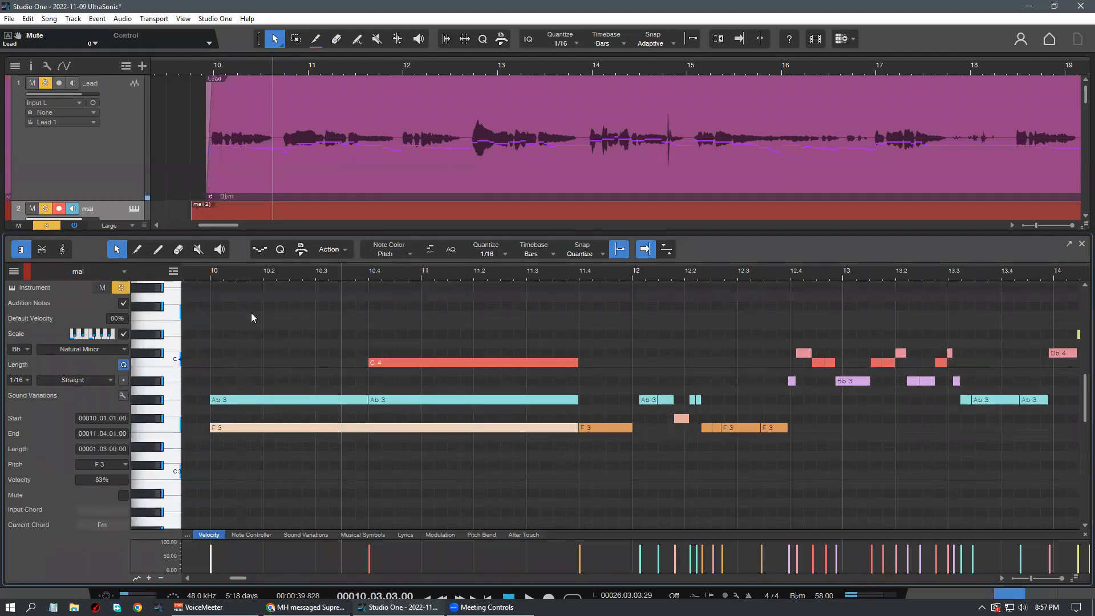
left_click(209, 273)
key("space")
scroll(390, 406, "down", 1)
left_click(402, 455)
scroll(463, 469, "up", 1)
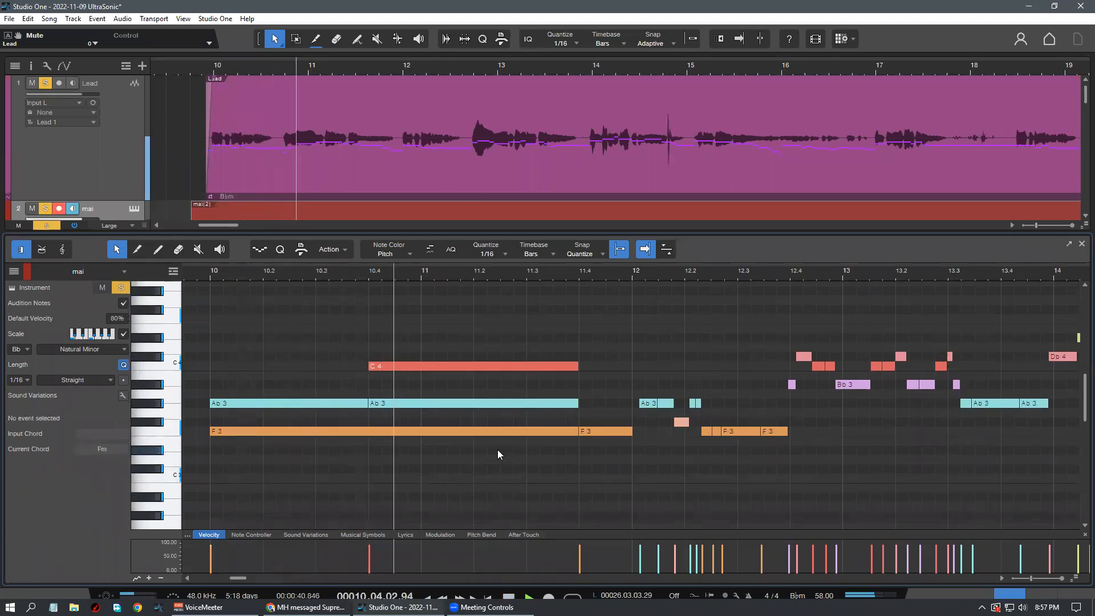
Sustain Ab 3 and F 3 from beat 4 of bar 11 to beat 2 of bar 12, deleting the short Gb 3 and Ab 3 notes
left_click_drag(527, 270, 483, 302)
key("space")
scroll(561, 456, "up", 2)
left_click_drag(550, 470, 472, 441)
left_click_drag(542, 408, 486, 407)
left_click_drag(539, 449, 588, 450)
left_click(584, 433)
key("Delete")
left_click_drag(511, 389, 613, 417)
key("g")
left_click(596, 438)
key("Delete")
Play the edited notes through bar 11 into the short F 3 notes of bar 12
left_click(261, 272)
key("space")
scroll(309, 269, "down", 4)
scroll(414, 388, "down", 3)
scroll(439, 429, "up", 3)
scroll(412, 278, "down", 4)
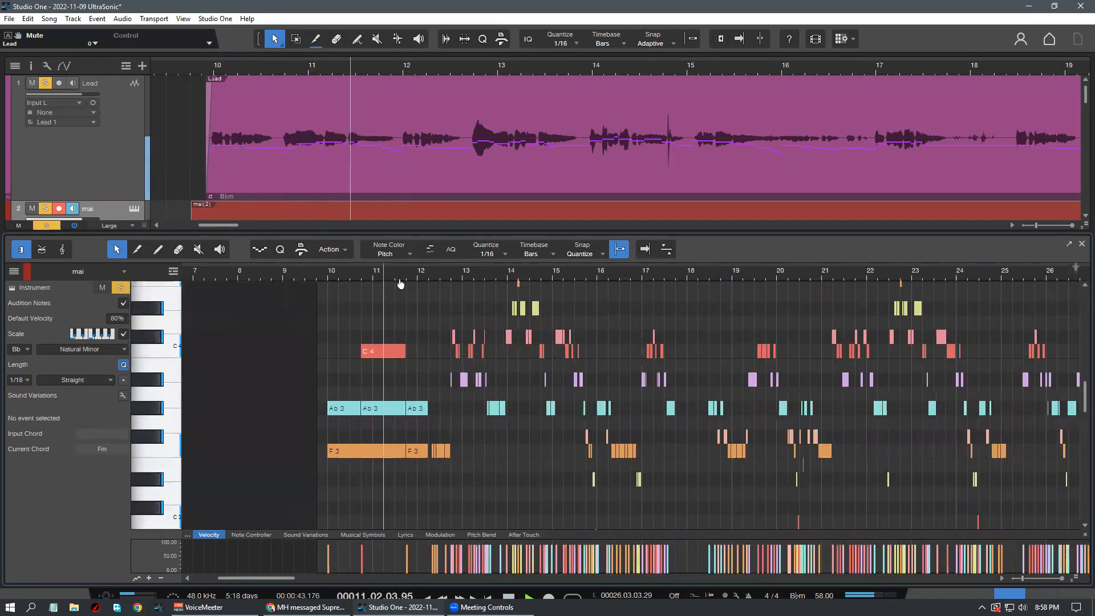
scroll(419, 278, "up", 5)
scroll(482, 381, "down", 3)
scroll(488, 399, "up", 1)
scroll(482, 407, "up", 2)
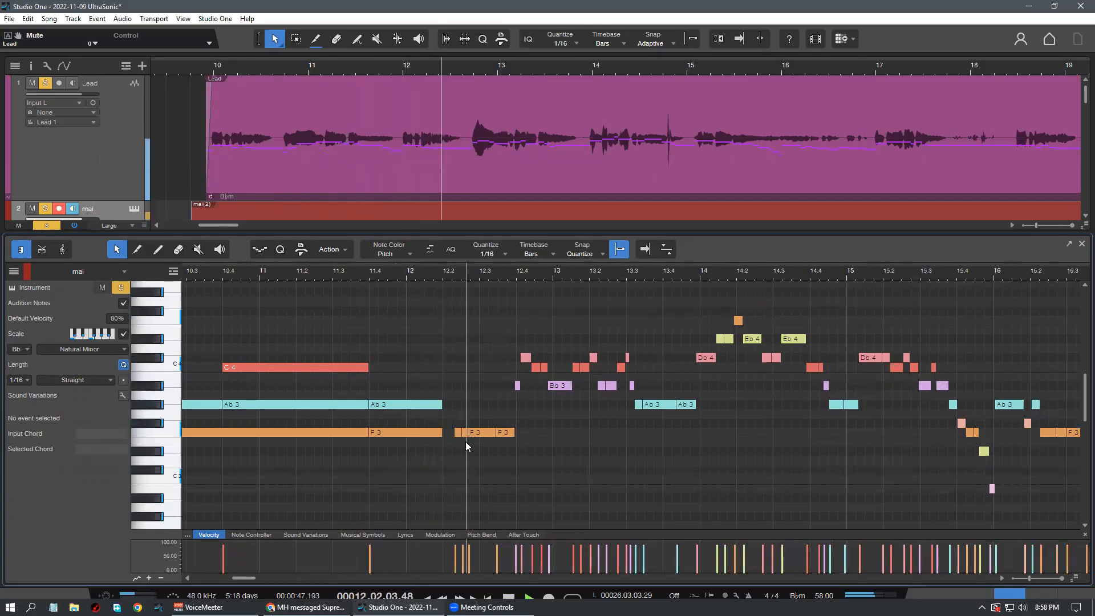
Merge the F 3 notes from beat 4 of bar 11 and end both F 3 and Ab 3 at beat 4 of bar 12
left_click_drag(542, 454, 427, 432)
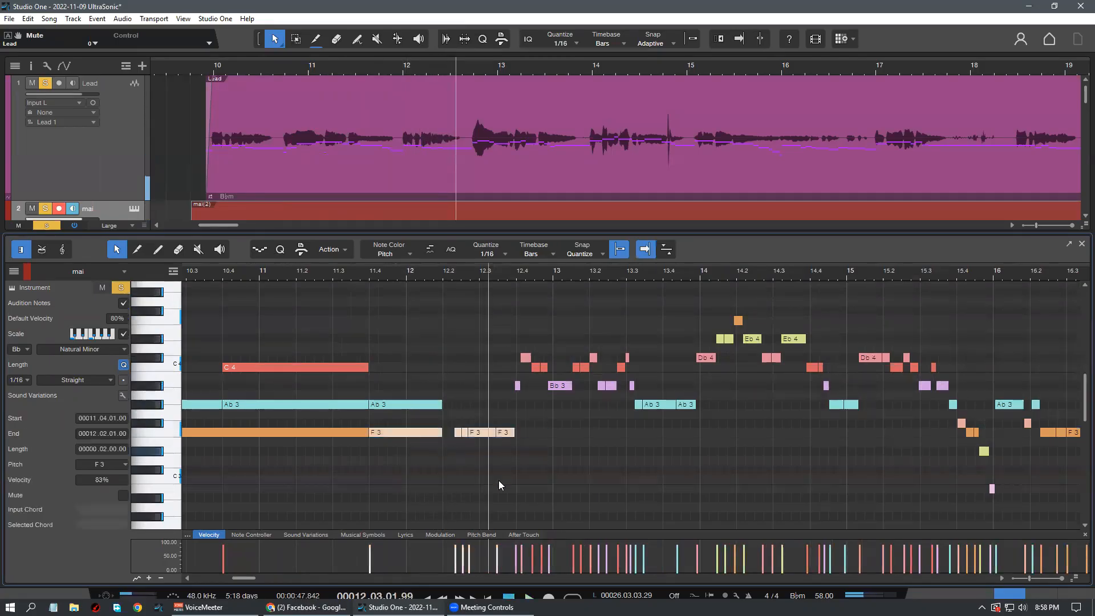
key("g")
scroll(500, 461, "up", 2)
left_click(382, 281)
left_click_drag(418, 271, 481, 288)
left_click_drag(500, 393, 556, 393)
left_click(557, 436)
left_click_drag(554, 438, 559, 443)
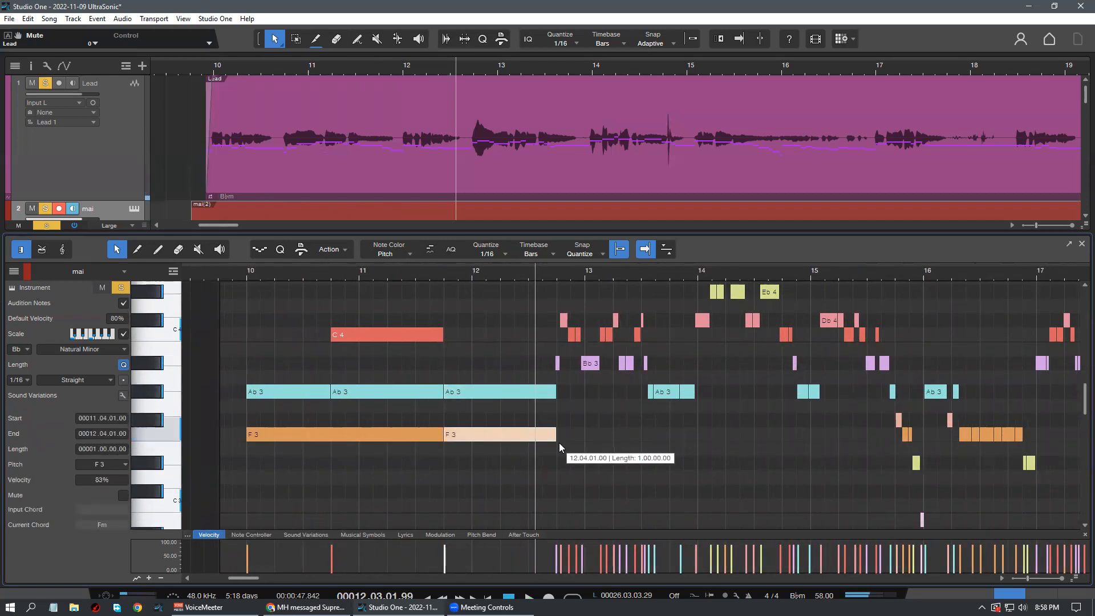
left_click(481, 453)
Merge the two long F 3 notes from bar 10 into one, and the last two long Ab 3 notes into another
scroll(483, 453, "down", 1)
scroll(516, 487, "up", 1)
left_click_drag(521, 495, 306, 405)
left_click_drag(527, 488, 297, 404)
left_click_drag(525, 492, 415, 392)
key("g")
left_click(518, 496)
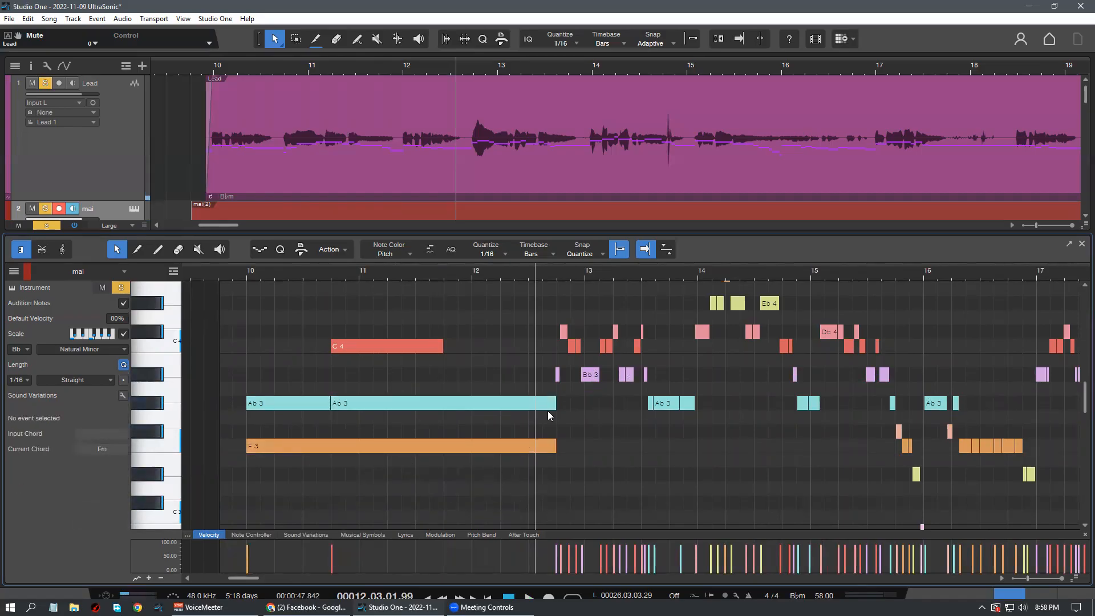
Play the merged notes from just before bar 10 into bar 12
left_click(239, 274)
scroll(265, 276, "down", 3)
scroll(264, 277, "up", 4)
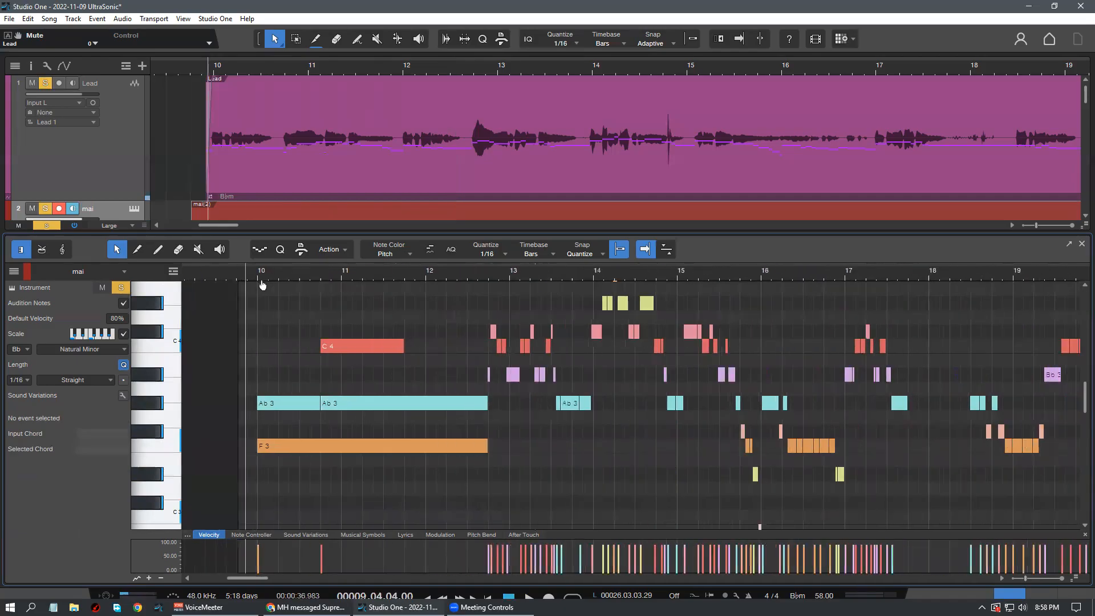
key("space")
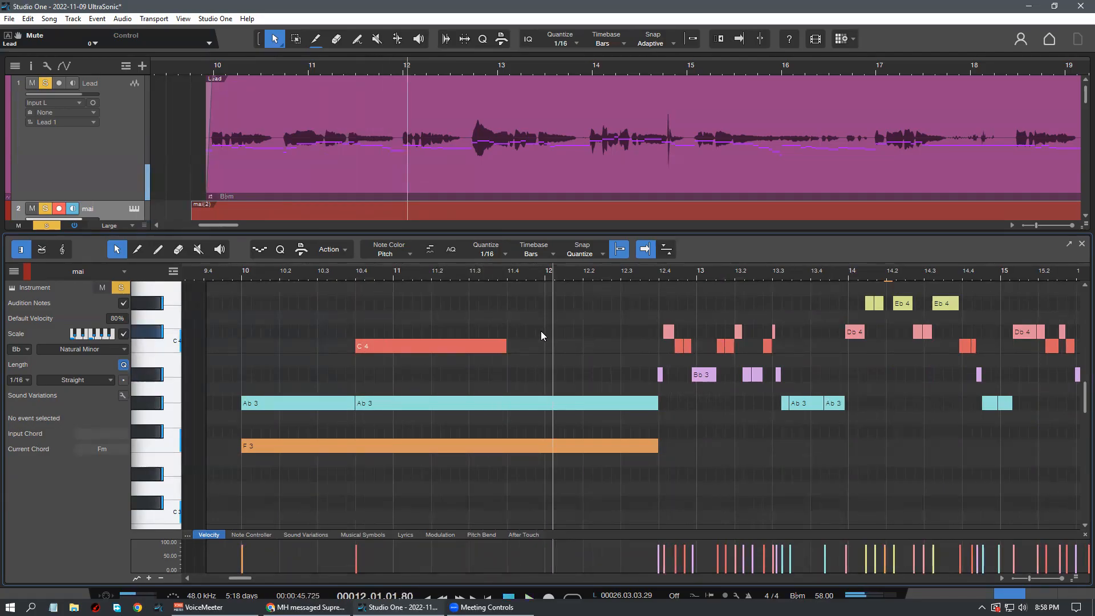
Audition C 4, Db 4 and Eb 4, and draw an F 4 note from beat 4 of bar 11 to beat 4 of bar 12
left_click(177, 341)
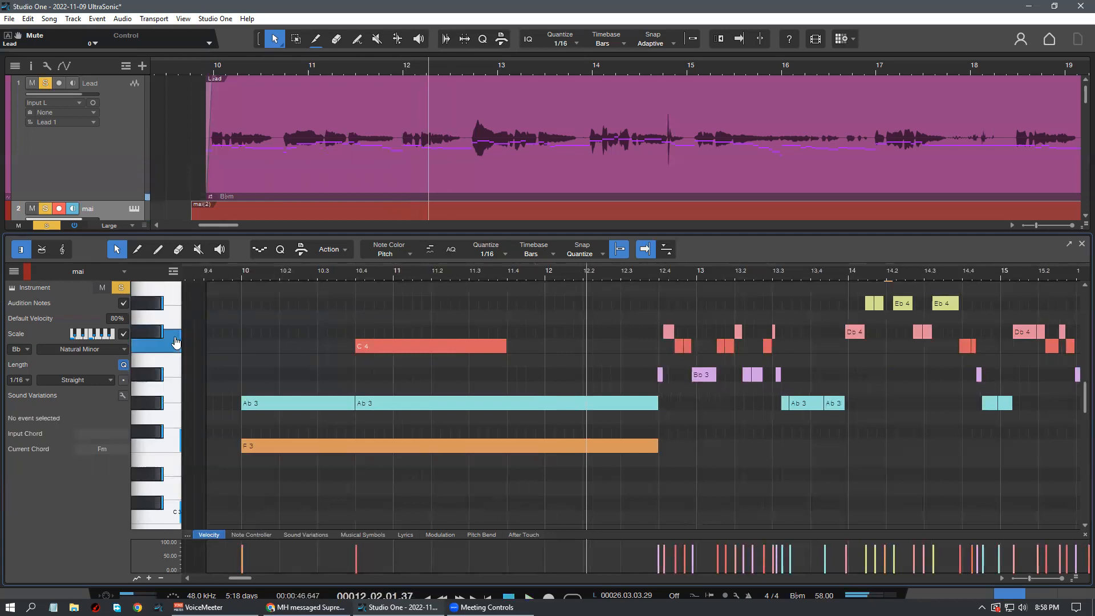
left_click(154, 331)
left_click(154, 305)
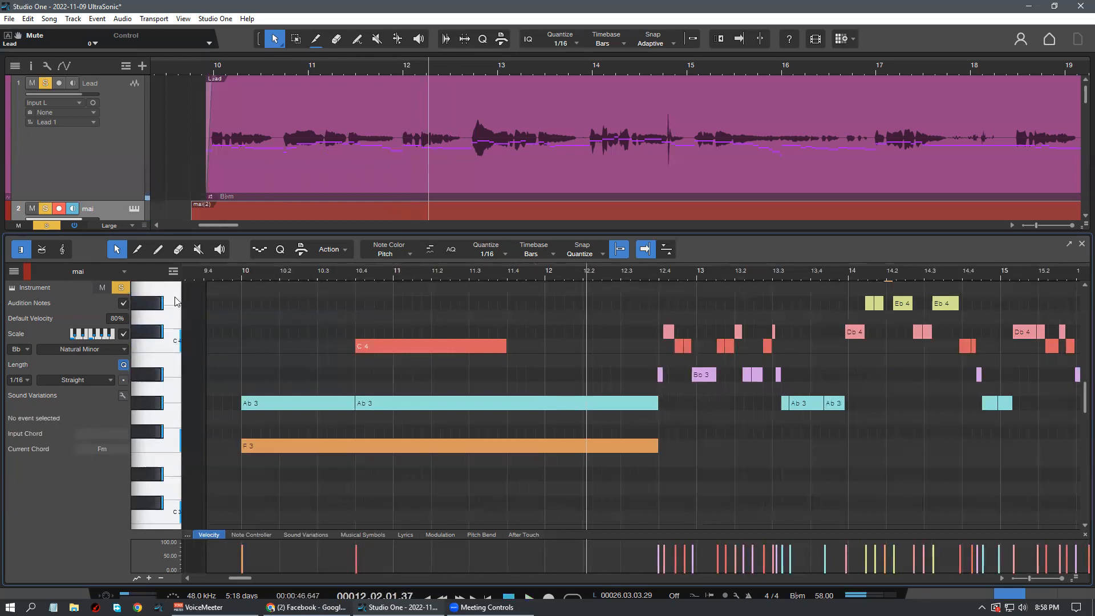
scroll(185, 314, "up", 2)
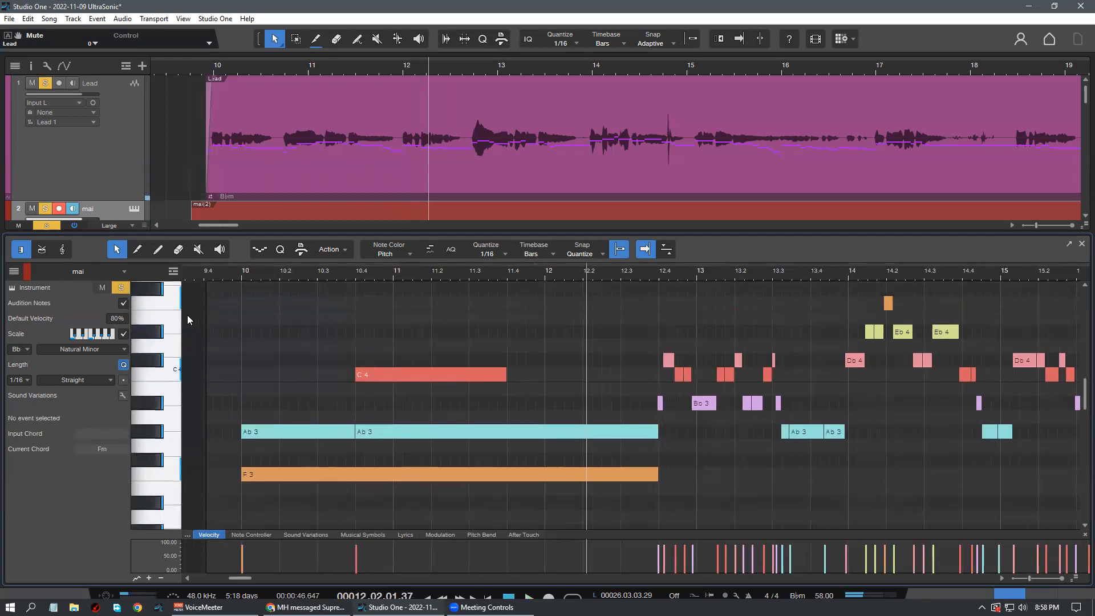
double_click(509, 302)
left_click_drag(583, 330, 662, 312)
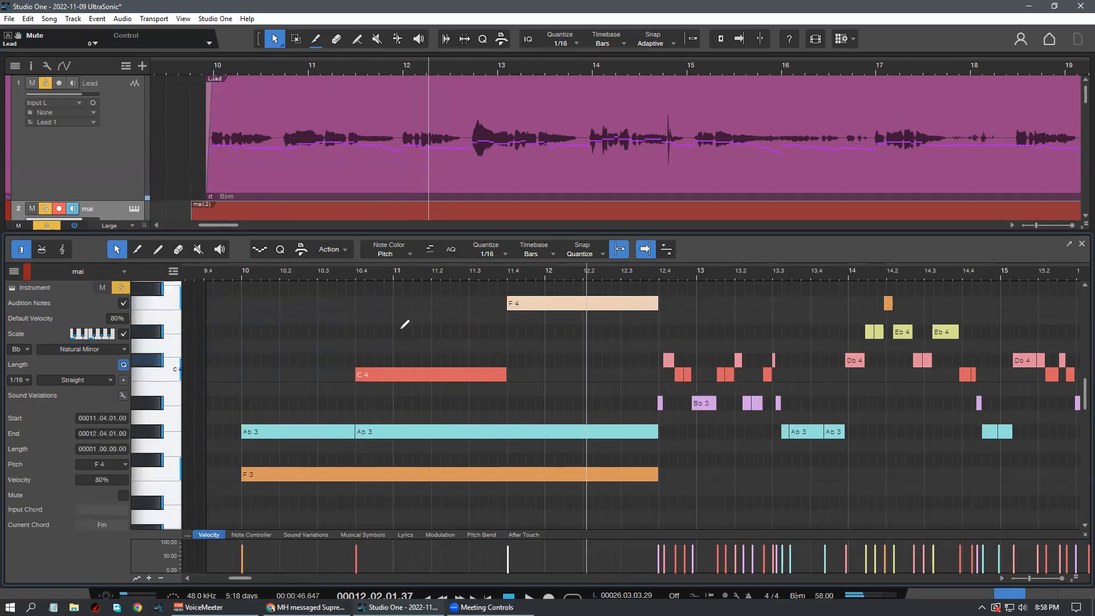
Play the chords with the added F 4 note from just before bar 10 to beat 3 of bar 12
scroll(342, 302, "up", 1)
left_click(230, 270)
key("space")
left_click(554, 384)
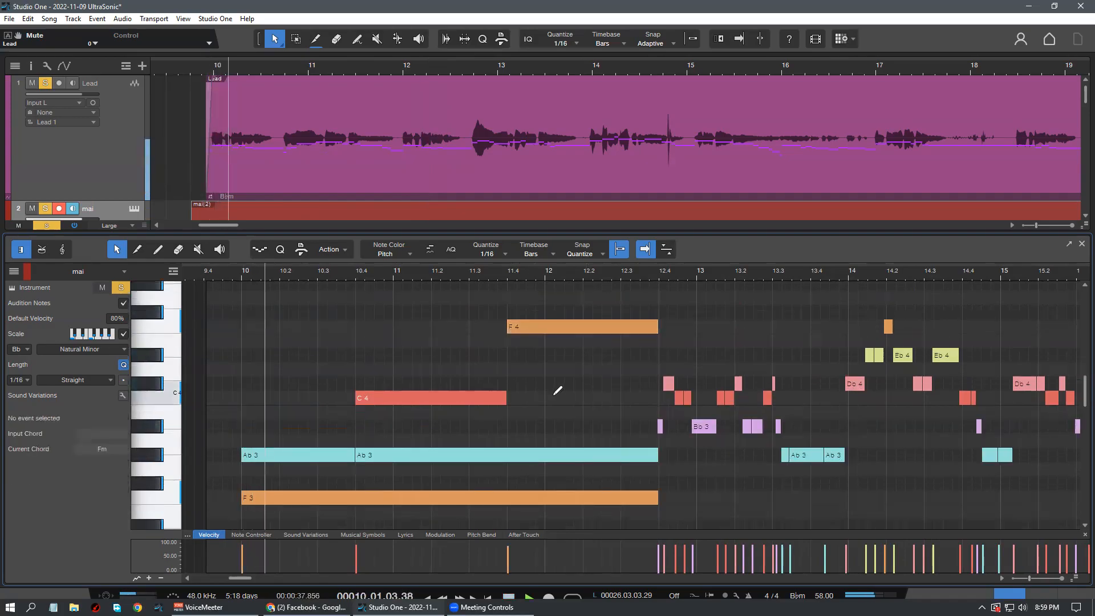
scroll(556, 387, "down", 2)
scroll(621, 425, "up", 2)
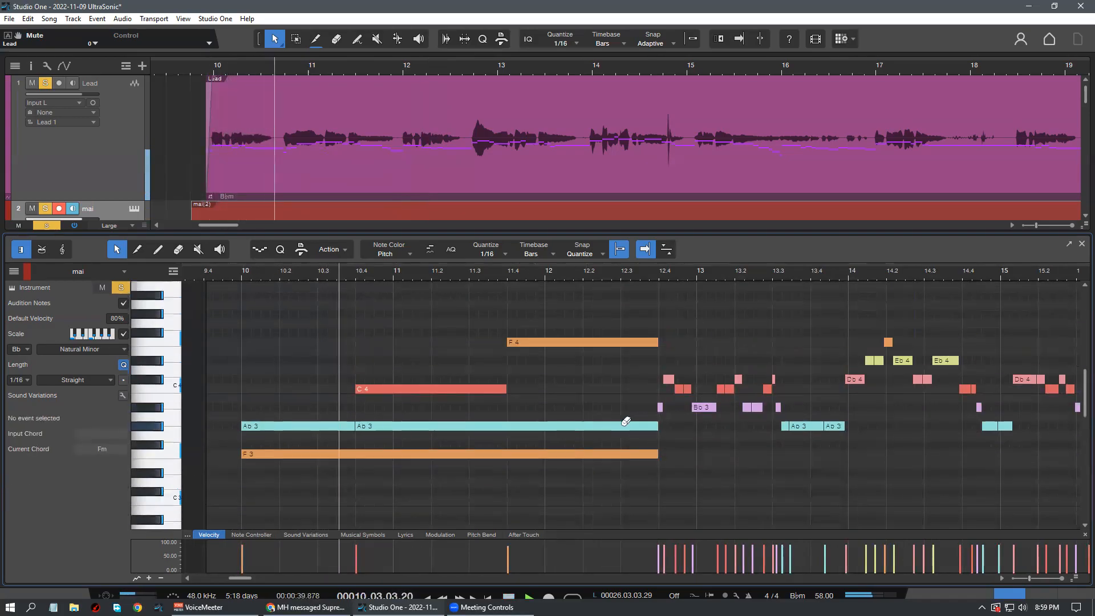
scroll(560, 385, "down", 2)
scroll(563, 389, "up", 2)
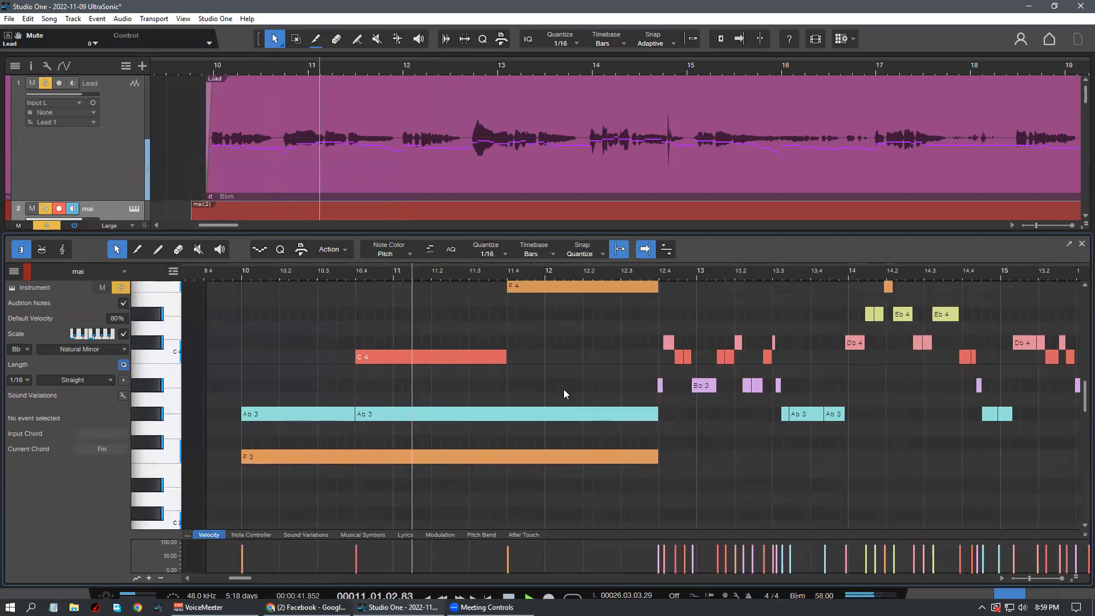
scroll(565, 385, "down", 1)
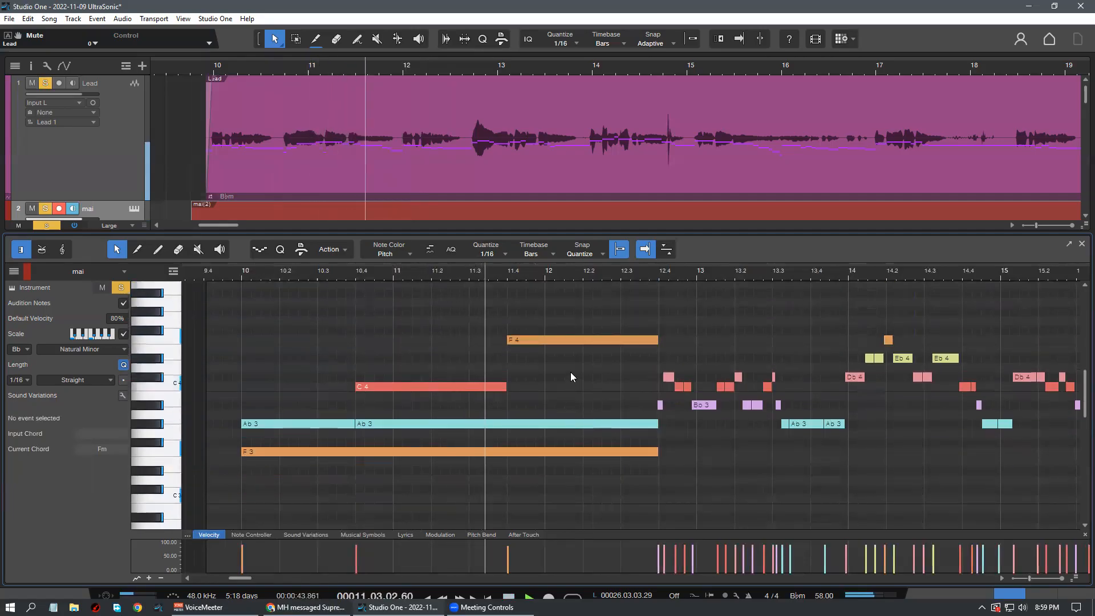
scroll(633, 389, "down", 1)
scroll(635, 390, "down", 1)
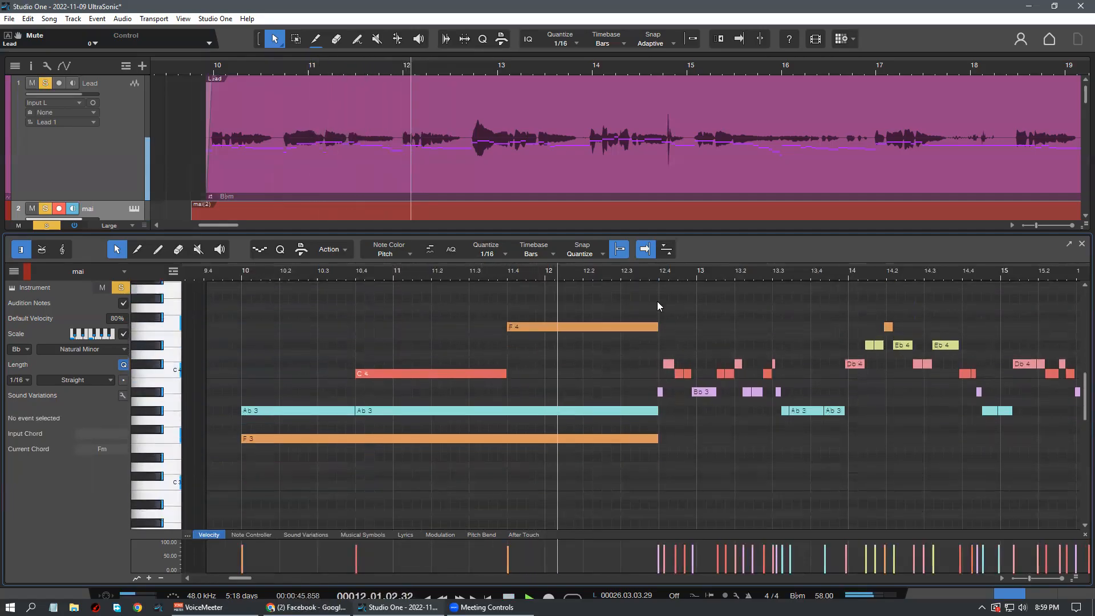
scroll(593, 386, "down", 2)
scroll(590, 391, "down", 1)
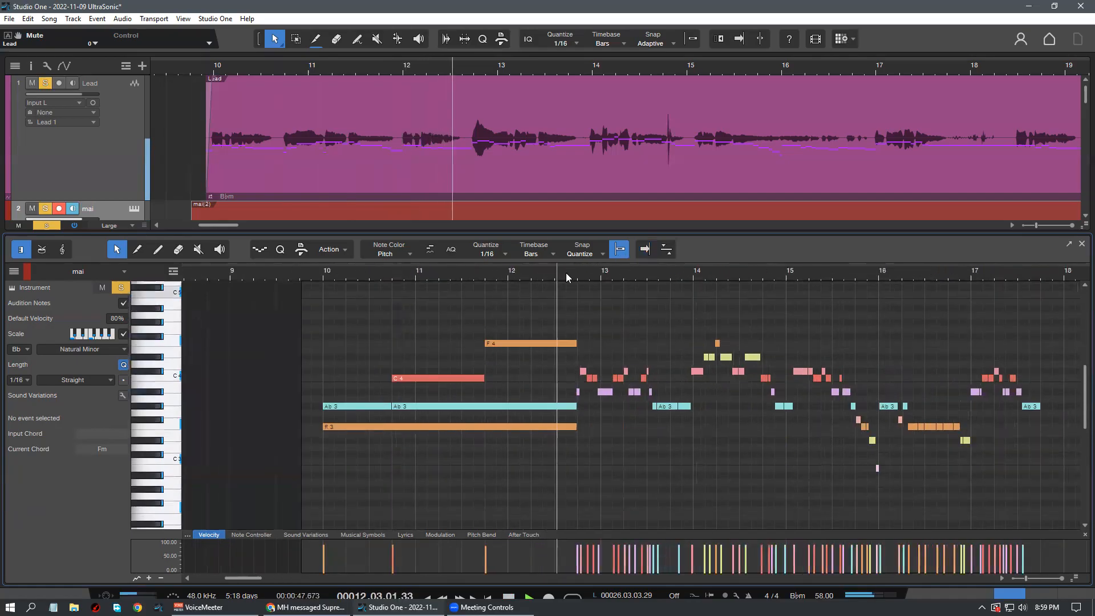
key("space")
Audition the long F 3 note against the F 4 note an octave above it
scroll(572, 302, "up", 3)
scroll(482, 416, "up", 2)
scroll(450, 424, "down", 1)
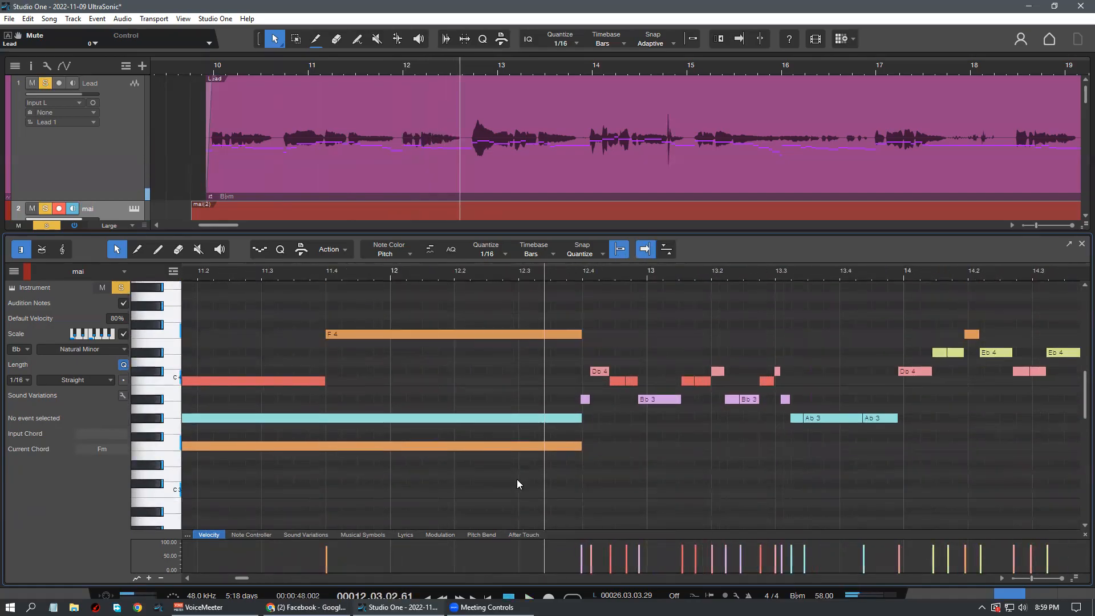
left_click(472, 445)
left_click(433, 332)
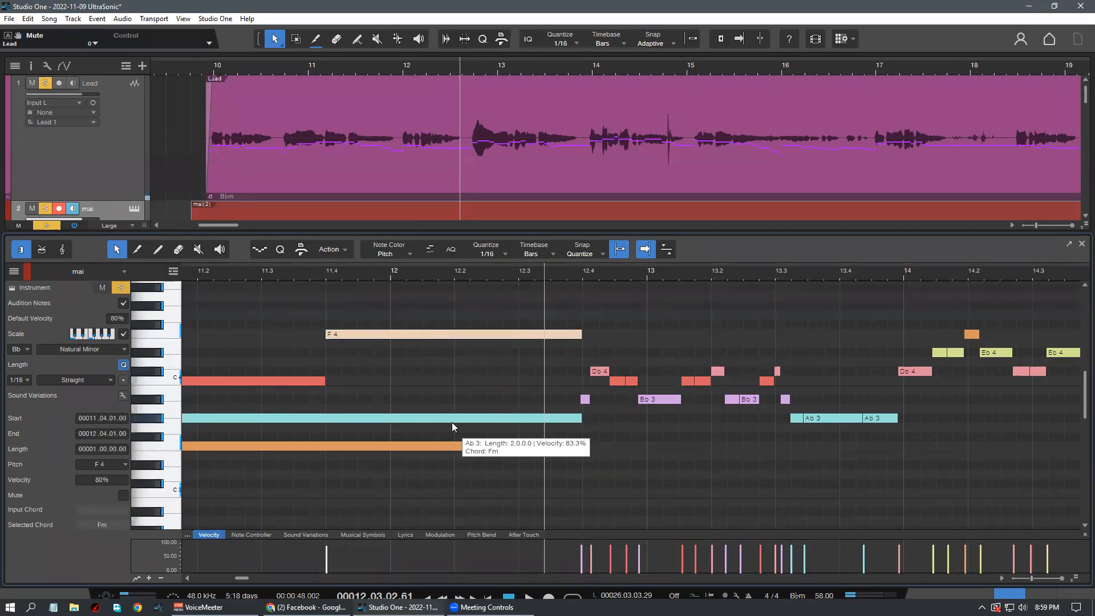
left_click(471, 445)
left_click(449, 333)
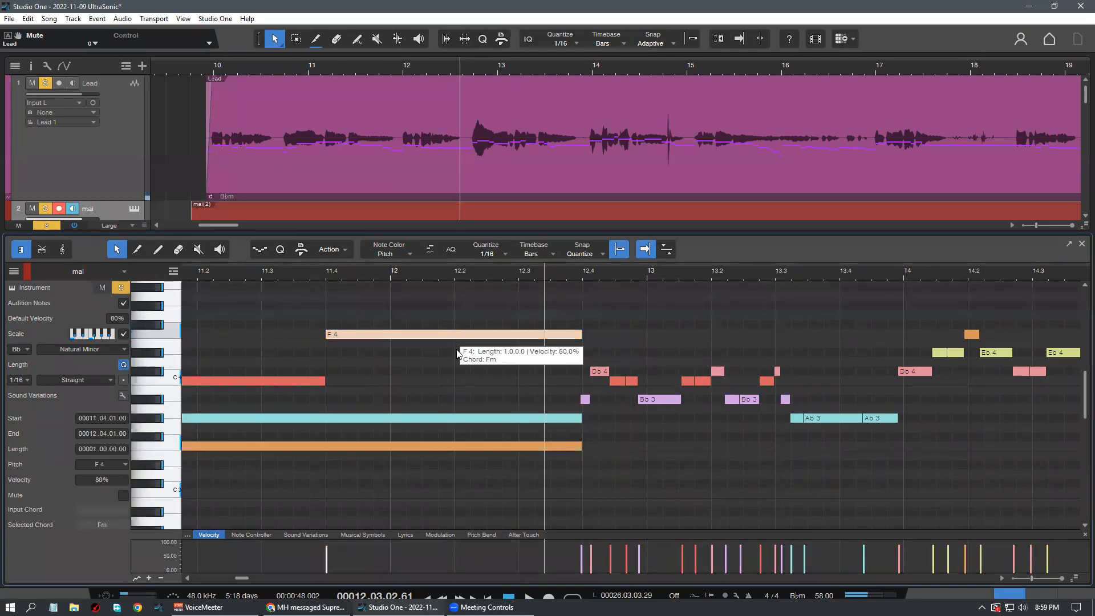
left_click(467, 464)
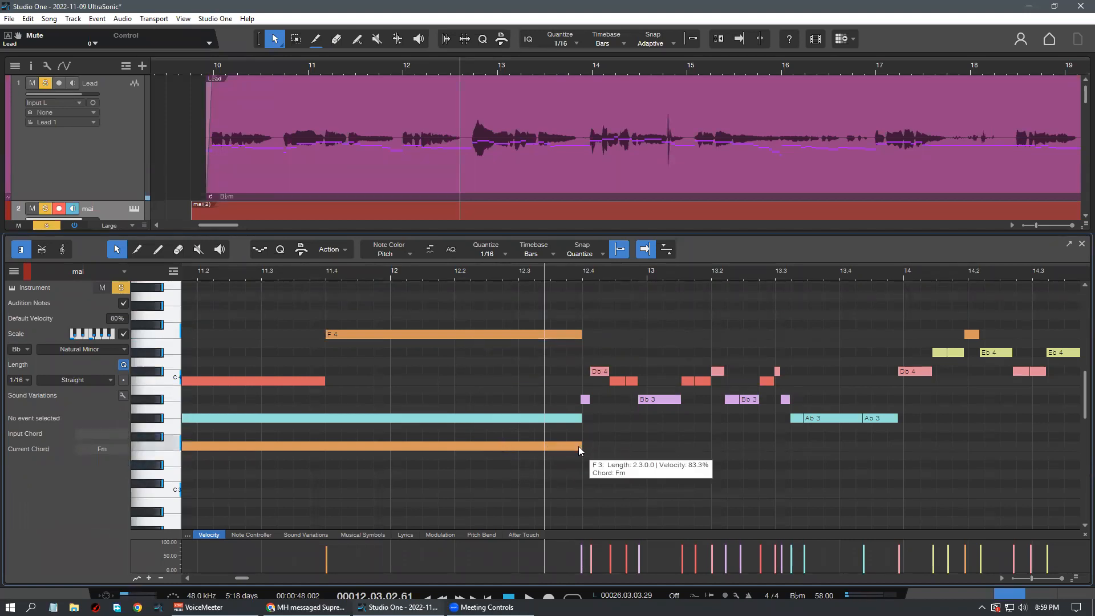
Try transposing the long F 3 note up one octave, undo the transposition and clear the selection
mouse_move(579, 446)
left_mouse_down()
mouse_move(503, 495)
mouse_move(610, 507)
mouse_move(572, 513)
mouse_move(568, 448)
mouse_move(586, 455)
left_mouse_up()
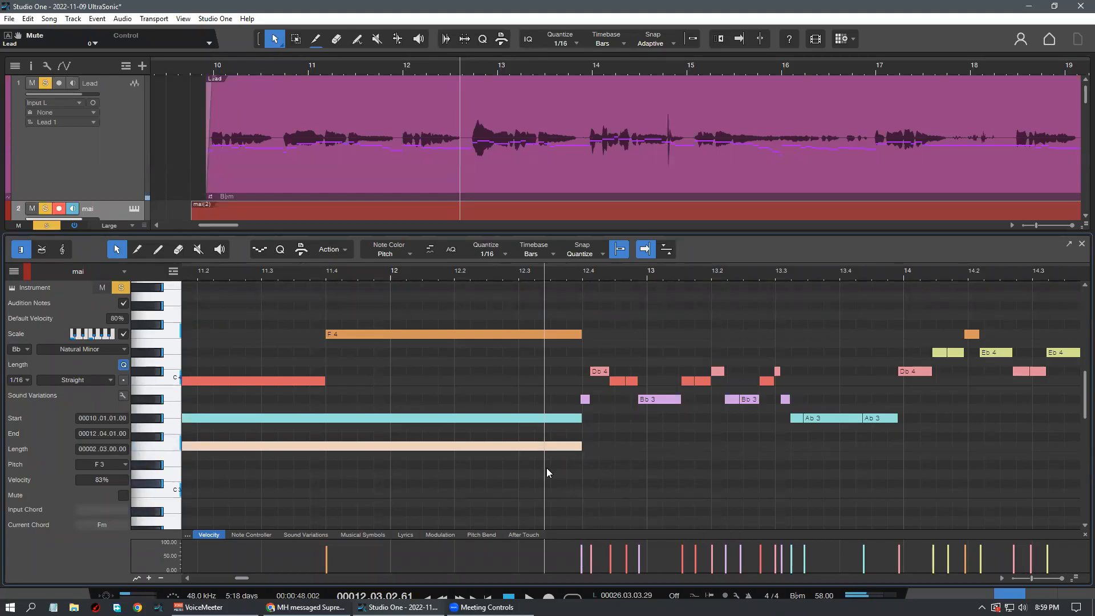
key("shift+Up")
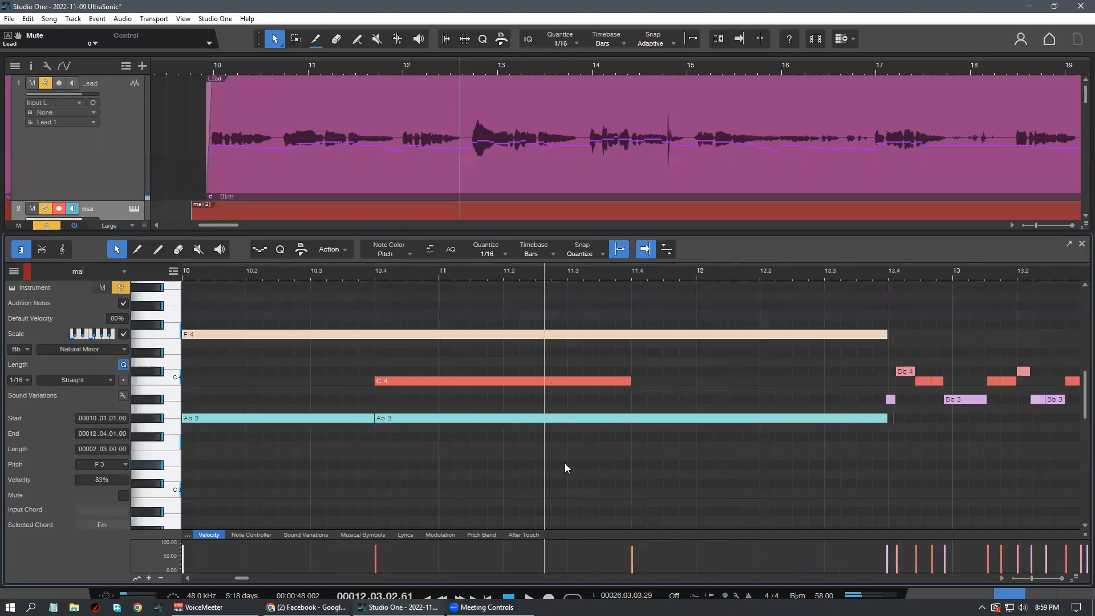
mouse_move(478, 276)
left_mouse_down()
mouse_move(477, 254)
mouse_move(468, 262)
left_mouse_up()
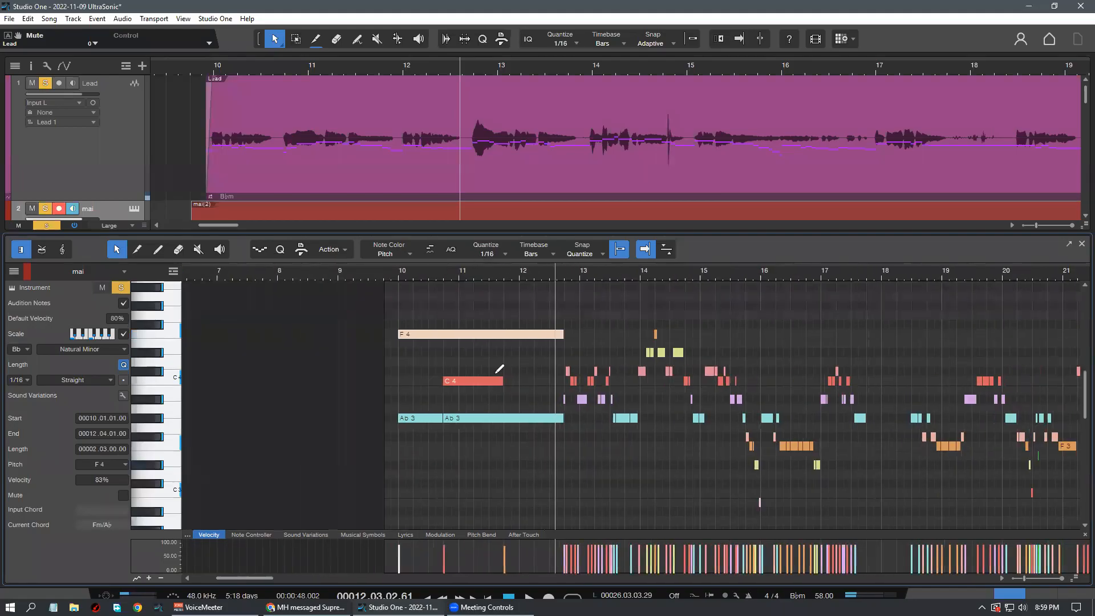
key("ctrl+z")
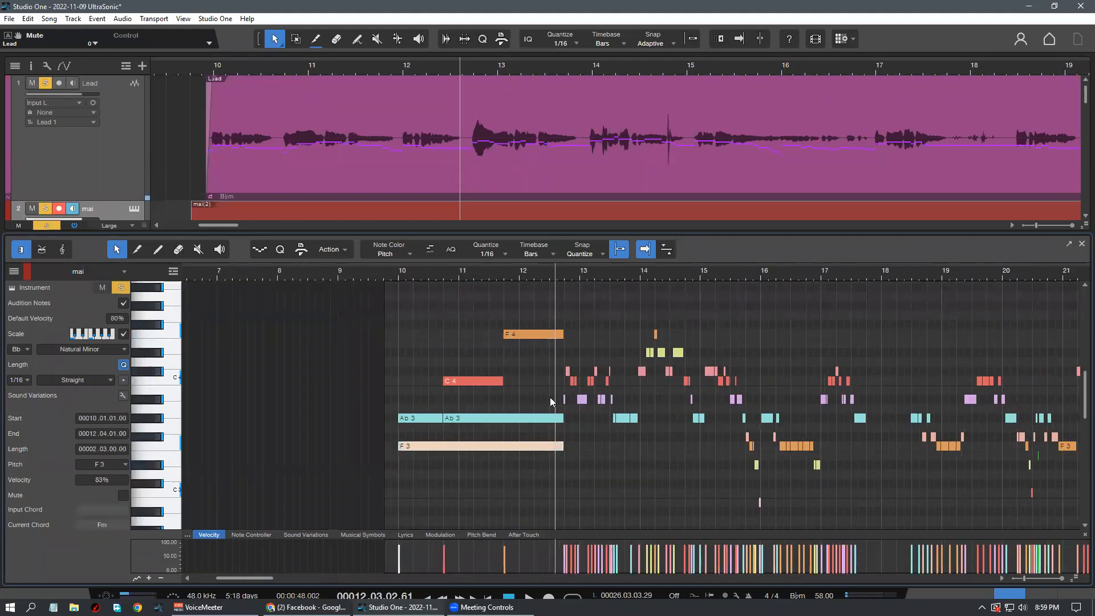
left_click(535, 369)
Add a C 4 note from beat 4 of bar 11 to beat 4 of bar 12, below the F 4 note
left_click_drag(517, 283, 496, 300)
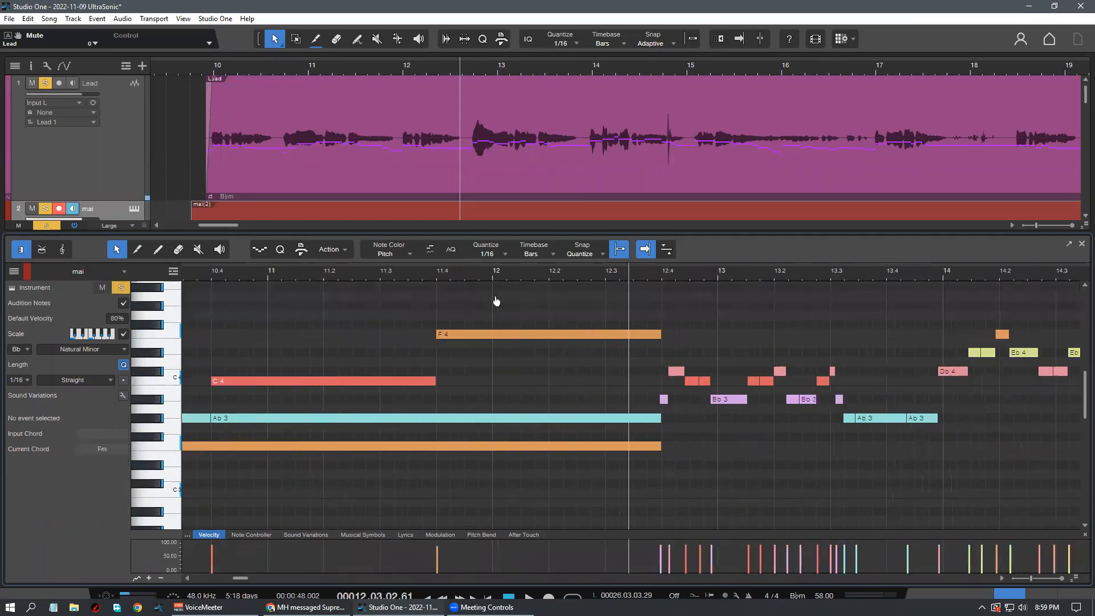
scroll(548, 379, "down", 1)
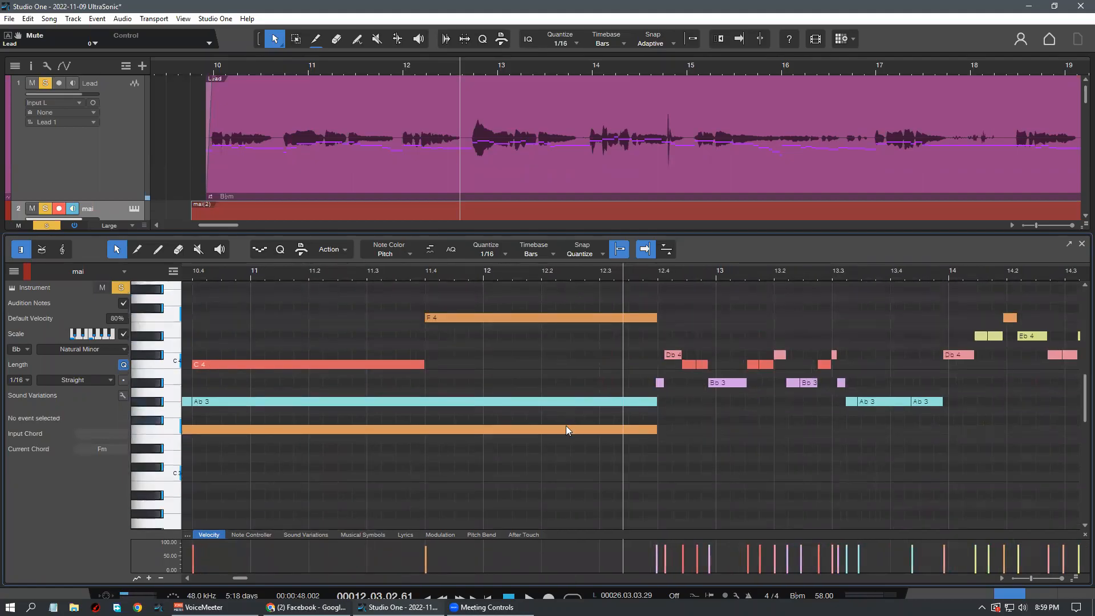
double_click(425, 355)
left_click_drag(443, 356, 657, 354)
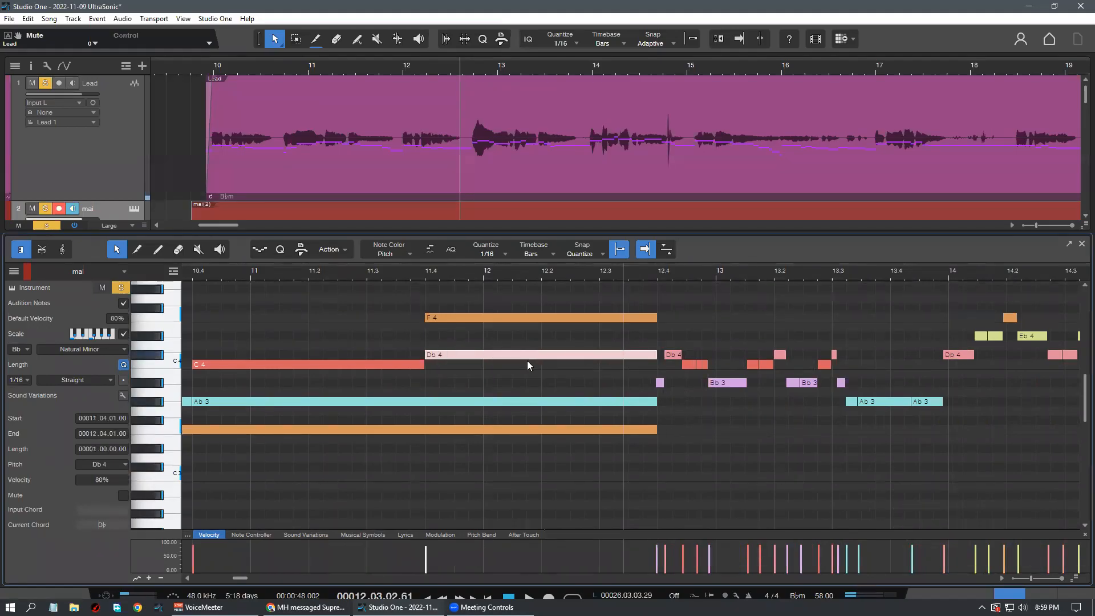
left_click(528, 368)
left_click(533, 359)
left_click_drag(533, 359, 532, 363)
Play the chord with the added C 4 note from bar 11 to beat 3 of bar 12
left_click(336, 275)
key("space")
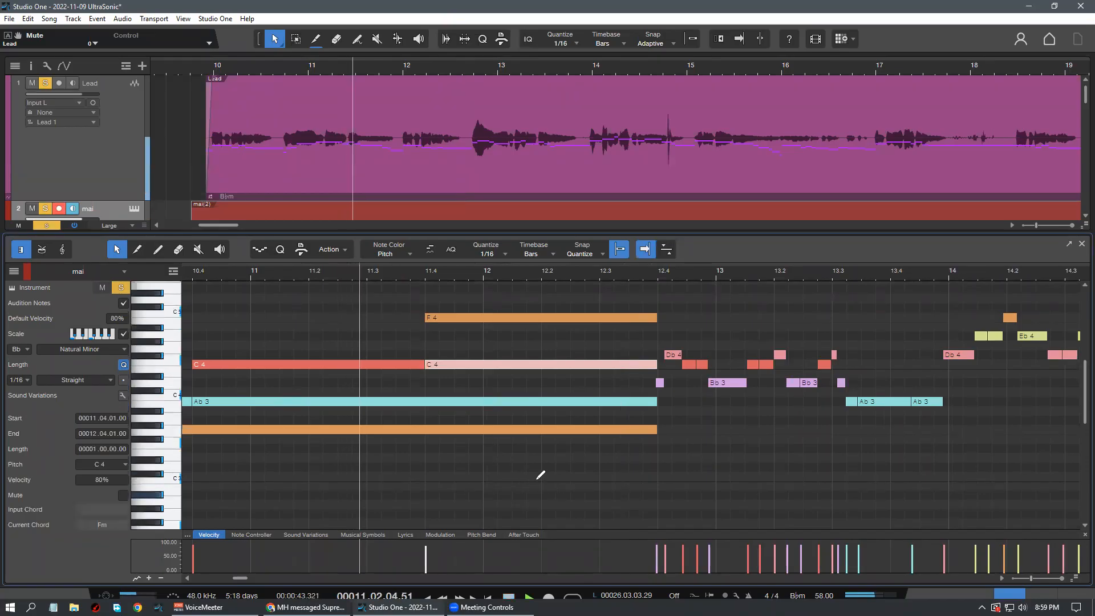
scroll(540, 473, "down", 1)
mouse_move(514, 276)
left_mouse_down()
mouse_move(466, 269)
mouse_move(482, 258)
mouse_move(450, 277)
mouse_move(512, 268)
left_mouse_up()
scroll(505, 468, "up", 1)
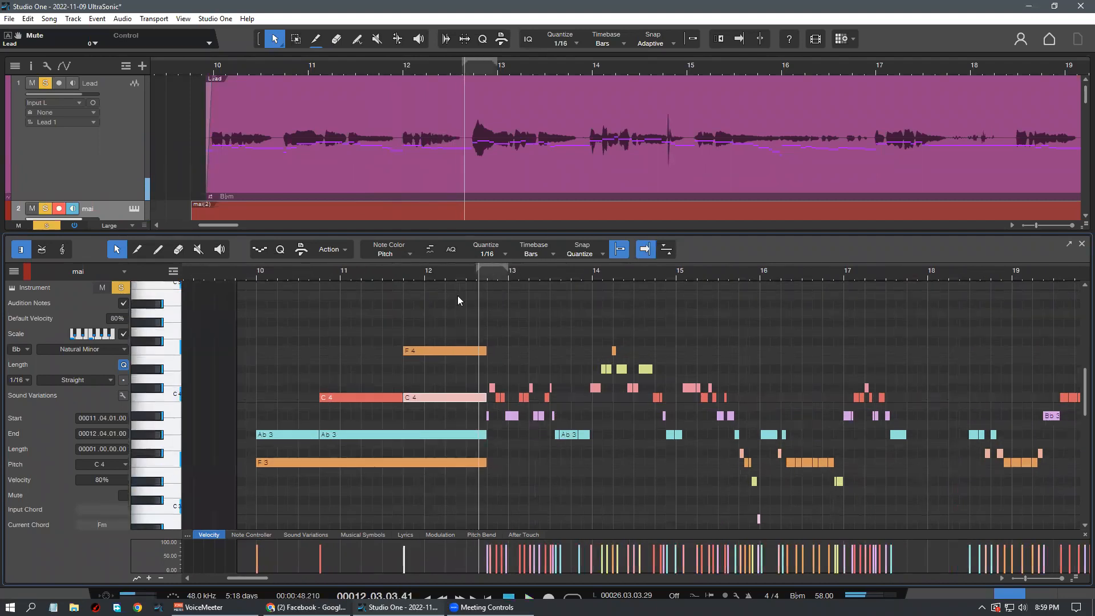
Clear the selection and play the complete chord sequence from just before bar 10
left_click(290, 331)
left_click(246, 277)
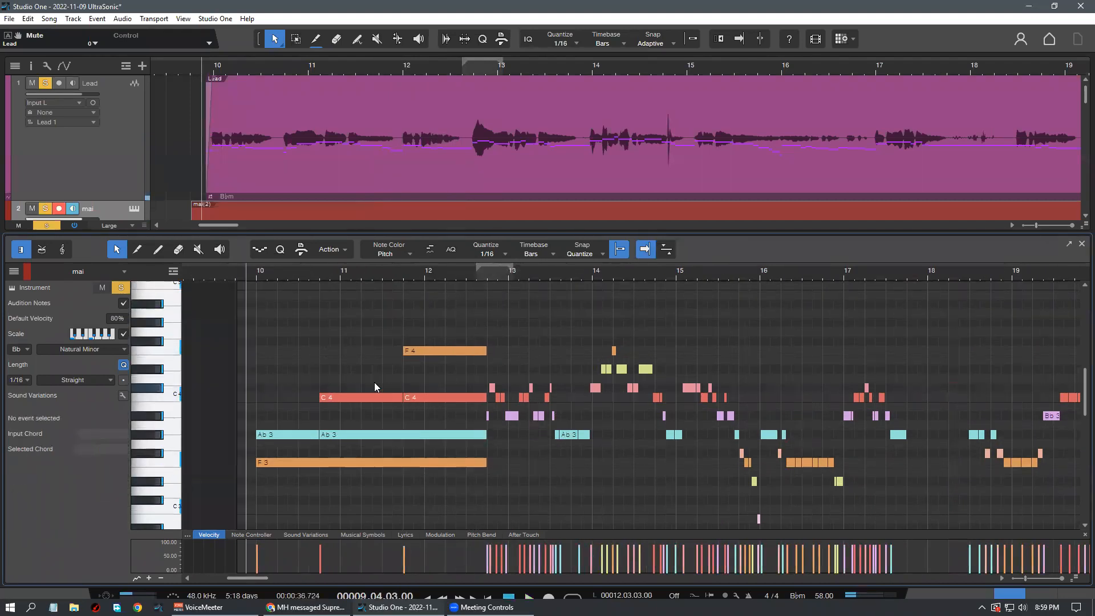
left_click_drag(338, 275, 364, 390)
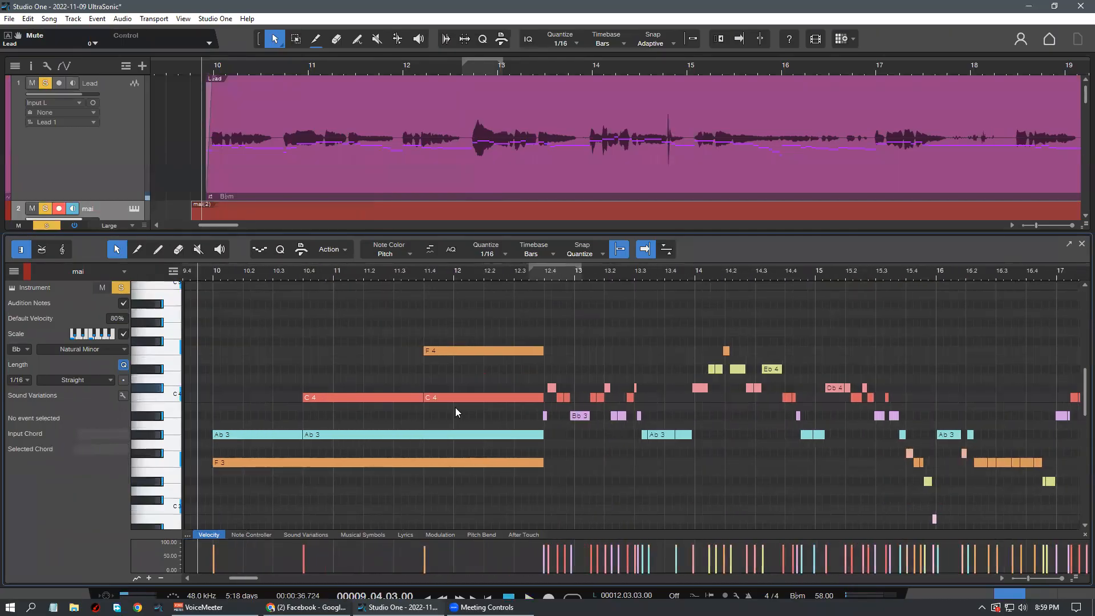
key("space")
scroll(448, 425, "down", 1)
scroll(449, 418, "up", 1)
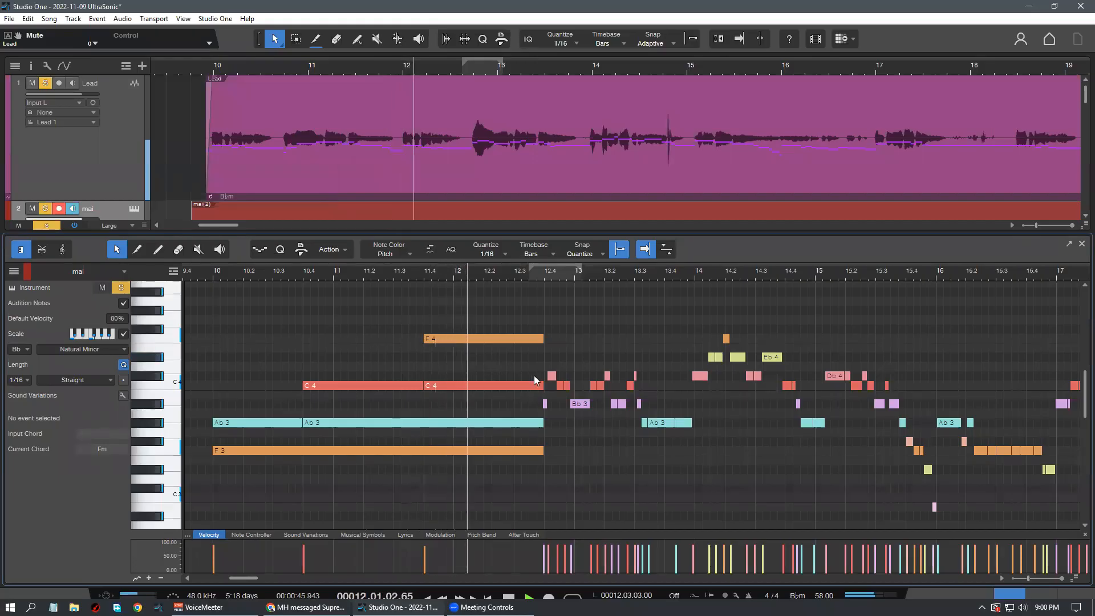
Play the transition from the sustained chord into the melody notes around beat 4 of bar 12
left_click_drag(571, 275, 540, 285)
key("space")
scroll(533, 423, "down", 2)
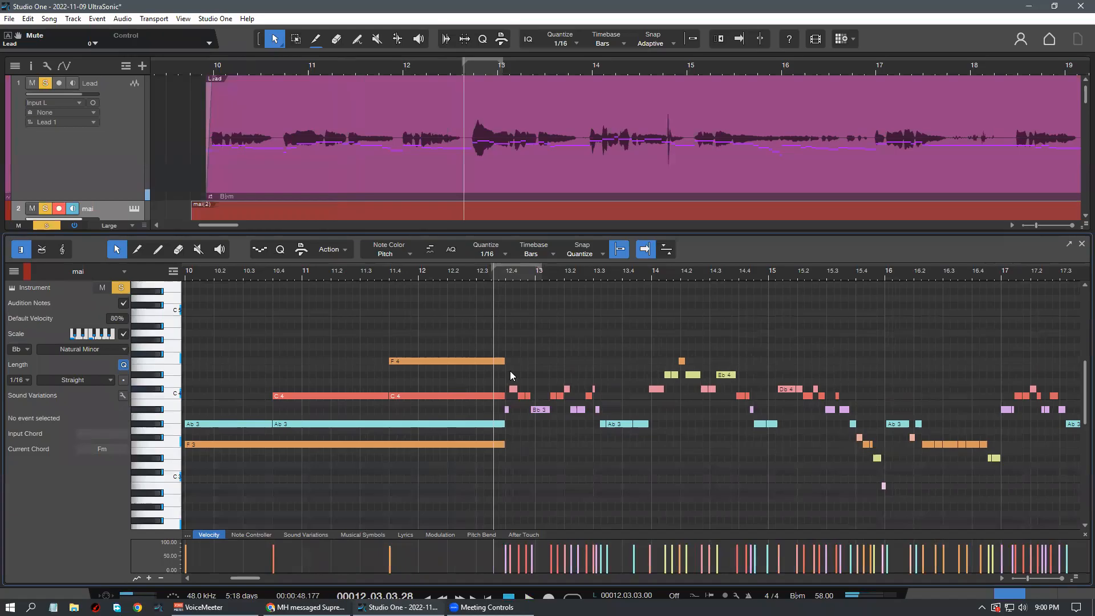
left_click_drag(535, 285, 545, 280)
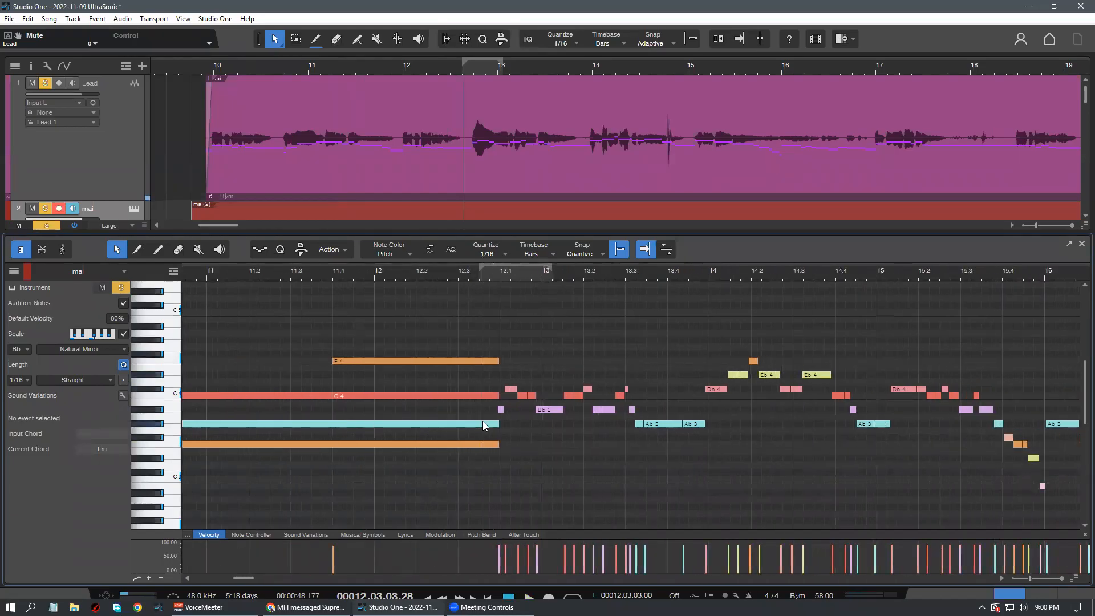
scroll(612, 458, "up", 2)
left_click_drag(506, 277, 396, 288)
scroll(487, 414, "down", 2)
key("space")
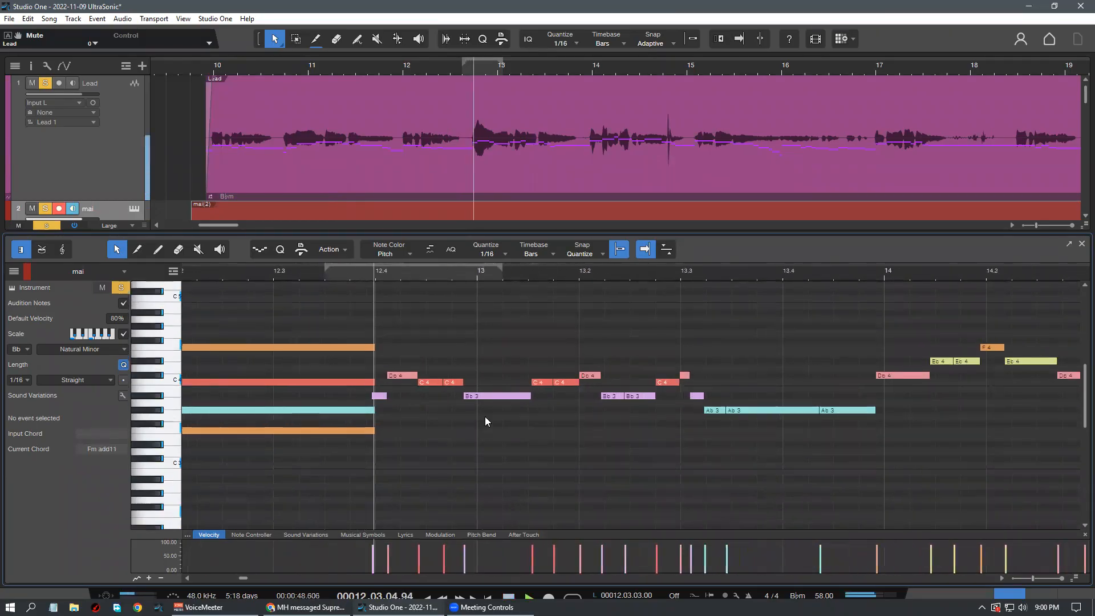
scroll(464, 447, "up", 2)
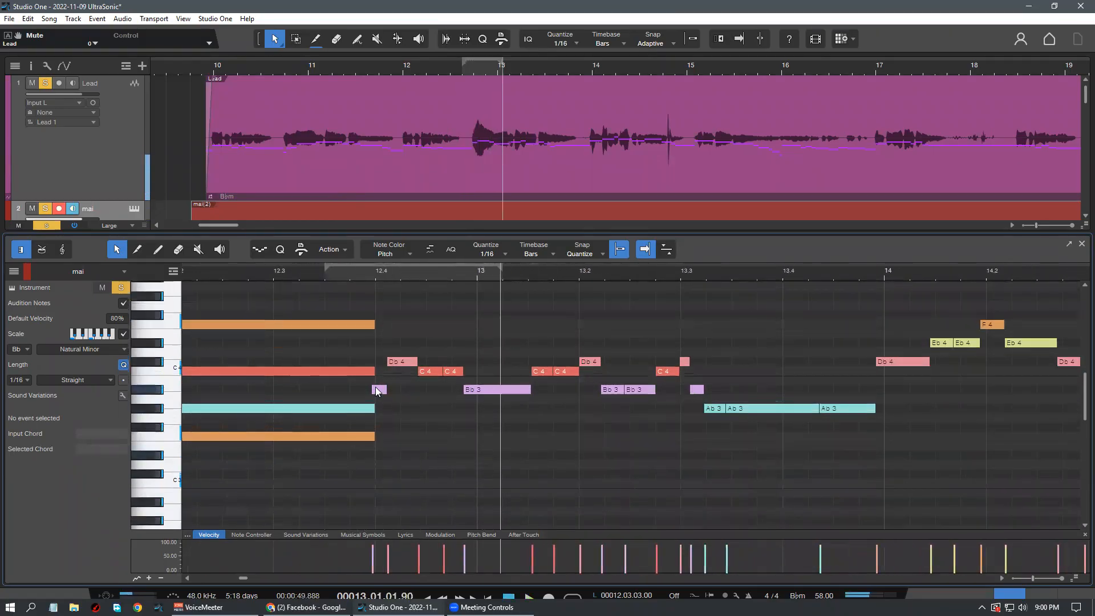
Remove the short Bb 3 note at beat 4 of bar 12 and stretch the following Db 4 and Bb 3 notes back to 12.04.01
left_click(383, 389)
left_click_drag(387, 364, 427, 376)
left_click(420, 395)
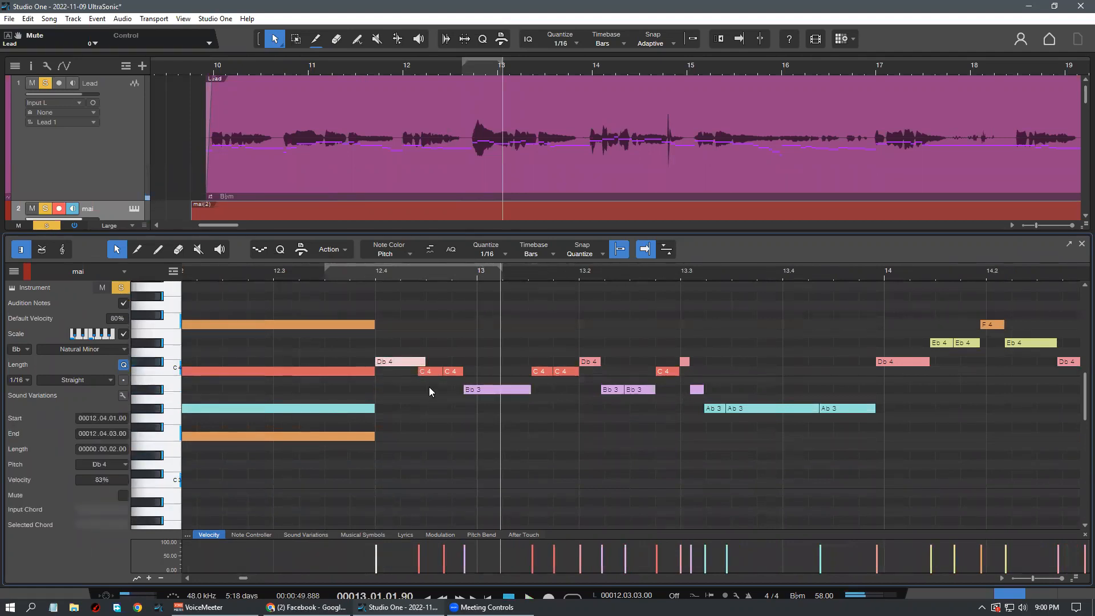
left_click(427, 372)
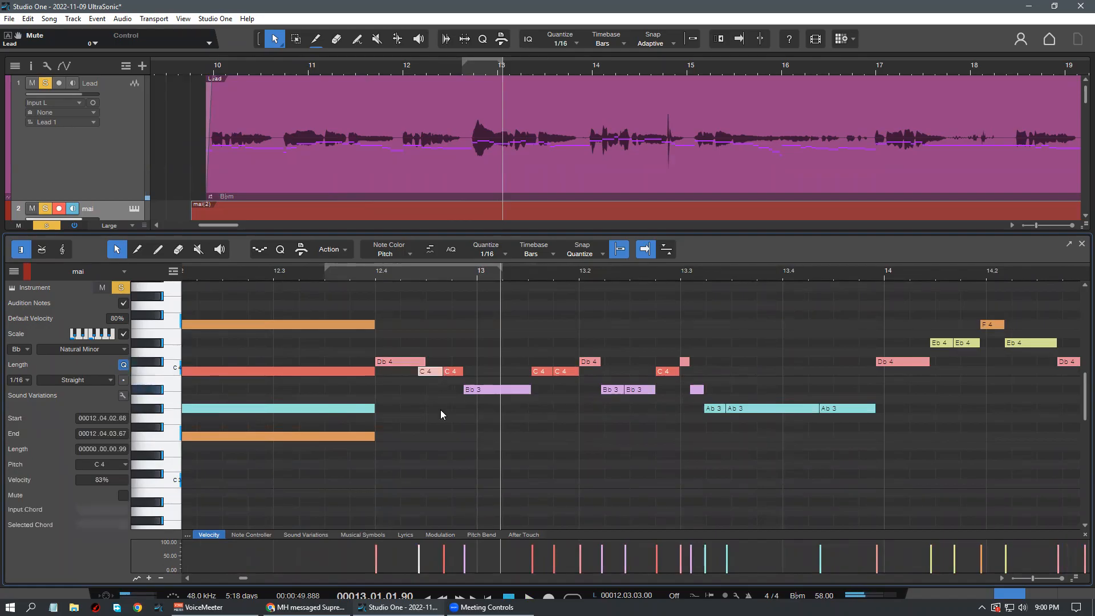
left_click_drag(465, 392, 375, 406)
Delete the two short C 4 notes after beat 4 of bar 12 and end the Db 4 and Bb 3 notes together at 13.01.03
left_click(431, 371)
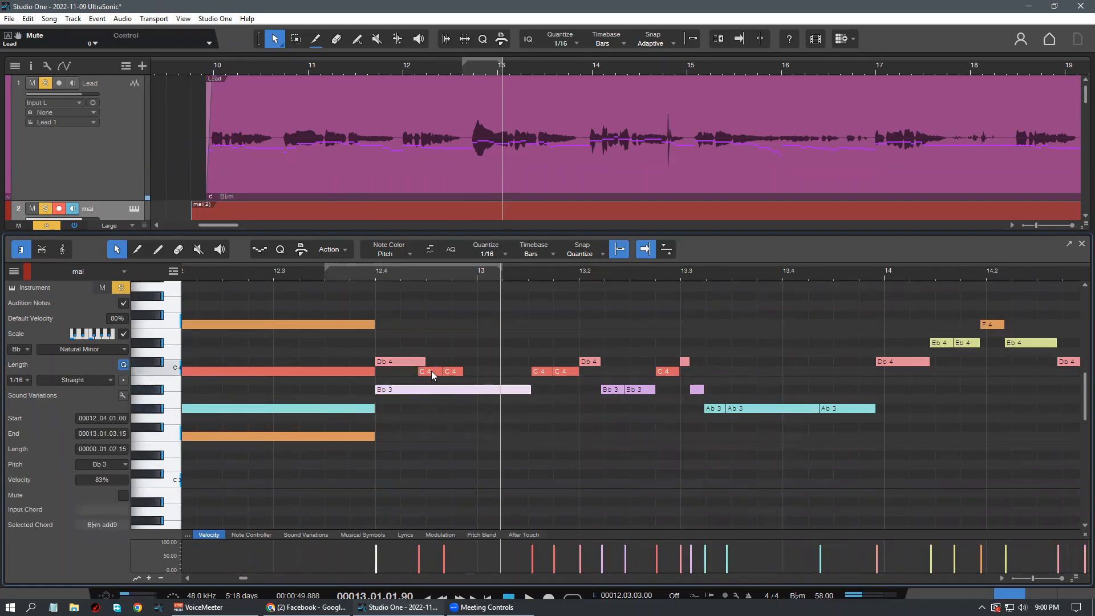
key("Delete")
left_click(445, 372)
key("Delete")
left_click_drag(425, 362, 527, 362)
left_click(530, 391)
Play the Db 4 and Bb 3 chord together with the vocal, starting before beat 4 of bar 12
left_click(245, 272)
key("space")
left_click(523, 434)
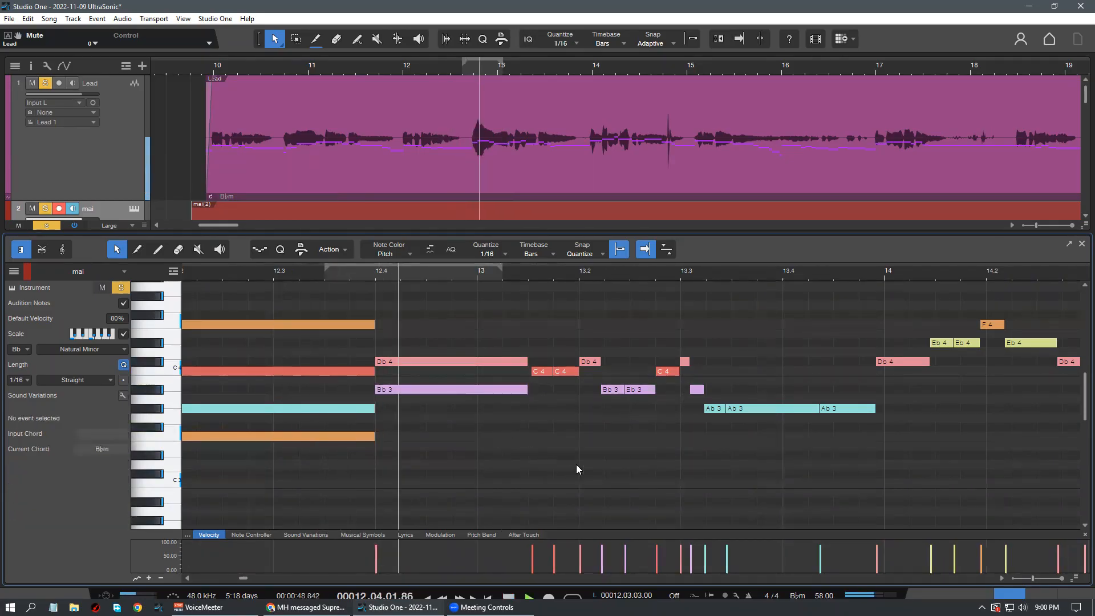
key("space")
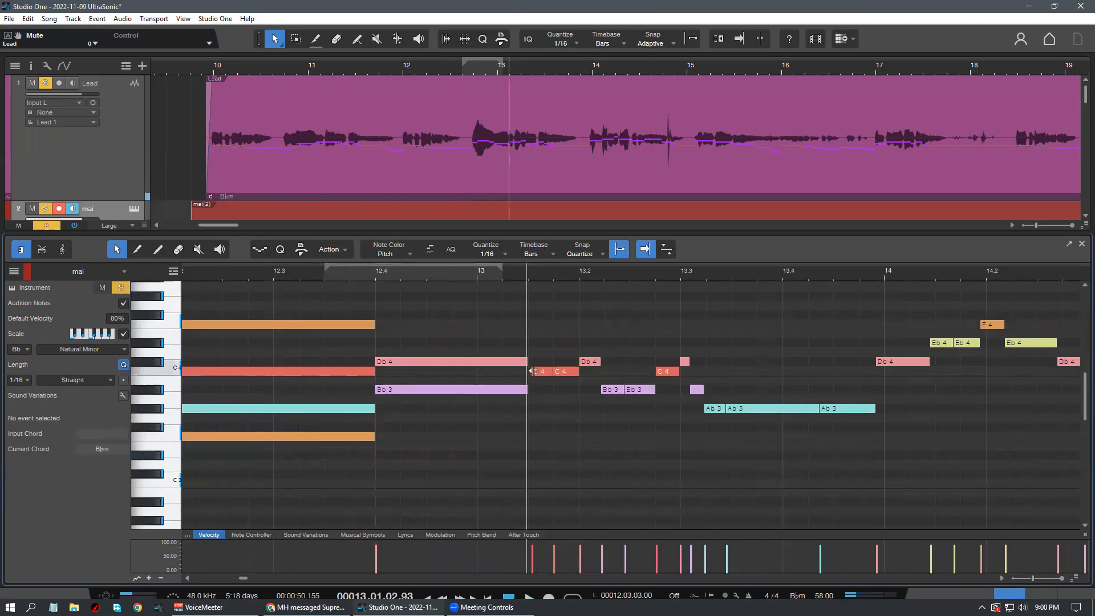
Start the next C 4 note at 13.01.03, delete the short Db 4 after it and merge the two neighbouring C 4 notes
left_click_drag(532, 372, 526, 375)
left_click_drag(524, 275, 471, 273)
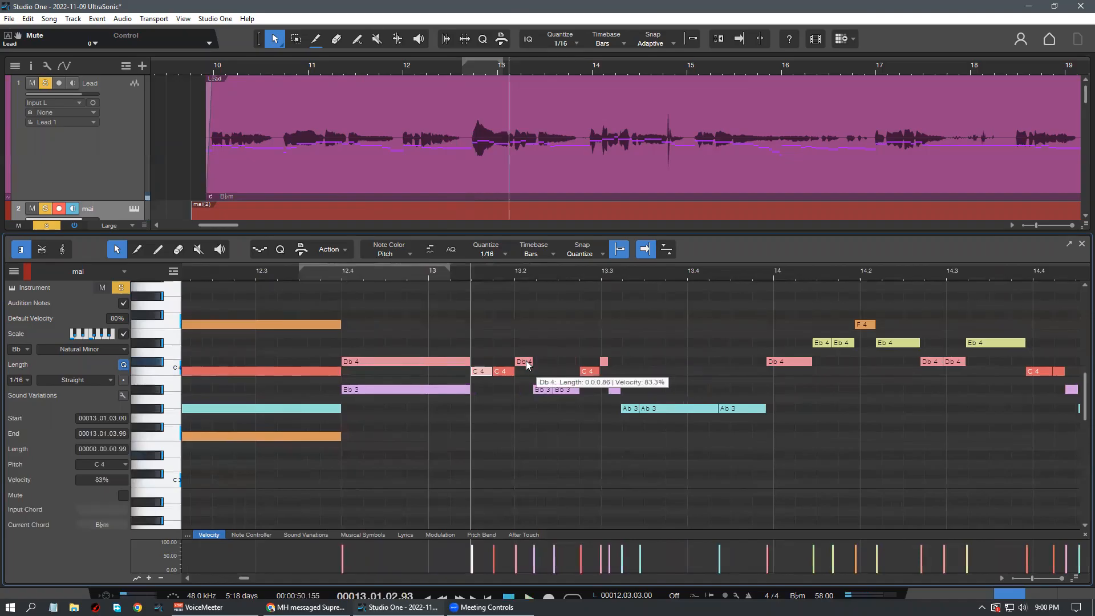
left_click(526, 361)
key("Delete")
mouse_move(513, 399)
left_mouse_down()
mouse_move(477, 365)
mouse_move(571, 401)
mouse_move(511, 411)
mouse_move(501, 399)
left_mouse_up()
key("g")
left_click(528, 427)
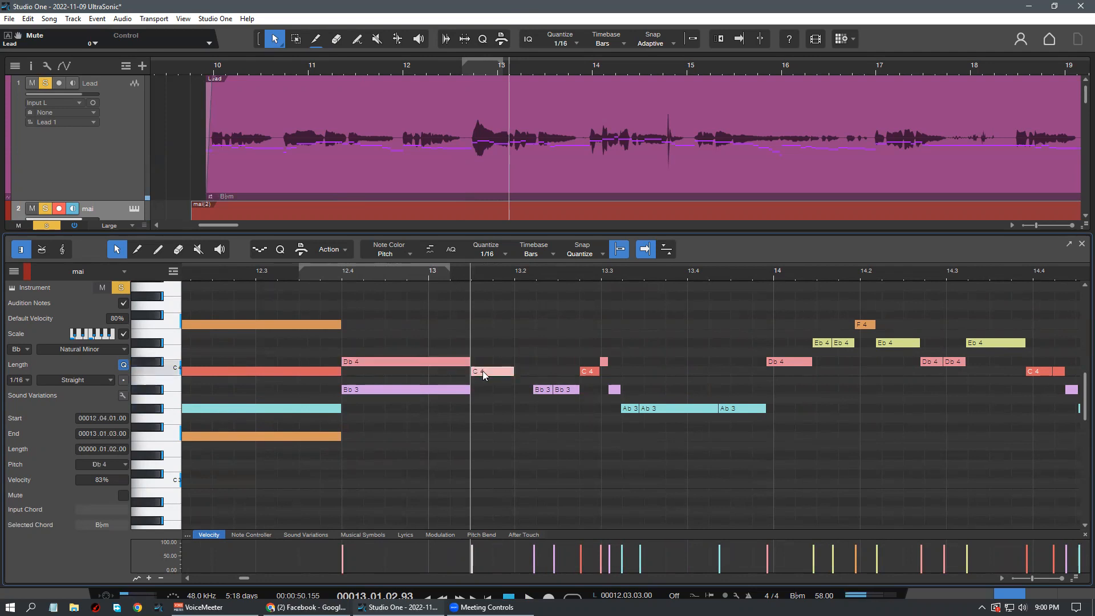
Add an Ab 3 note below the C 4 note at 13.01.03 and extend both notes to 13.03.01
left_click(456, 392)
double_click(479, 408)
left_click_drag(492, 409, 494, 359)
left_click(530, 443)
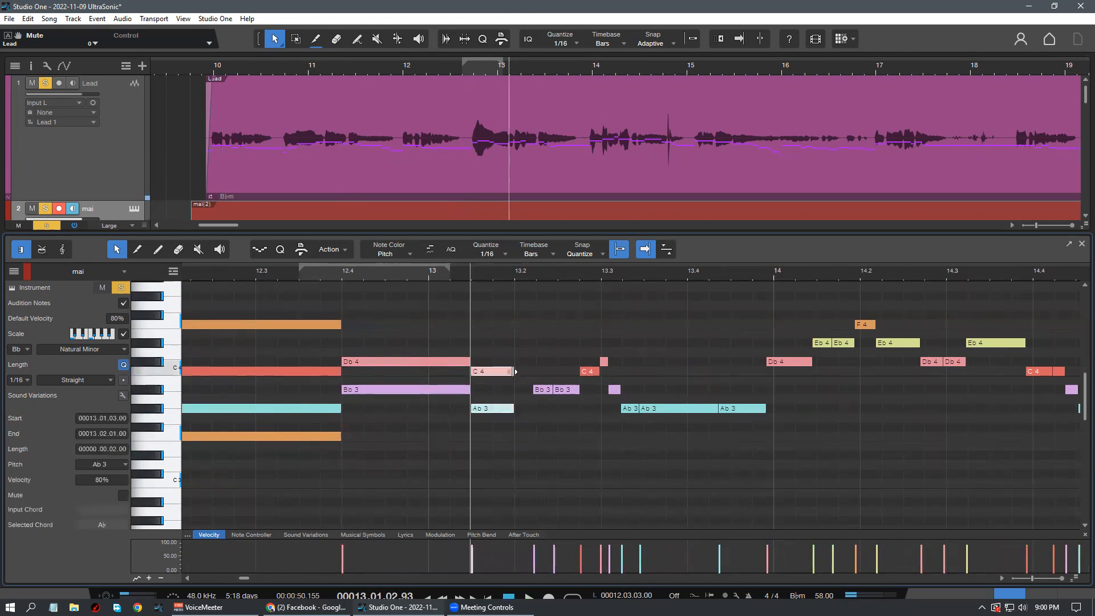
left_click_drag(512, 408, 600, 437)
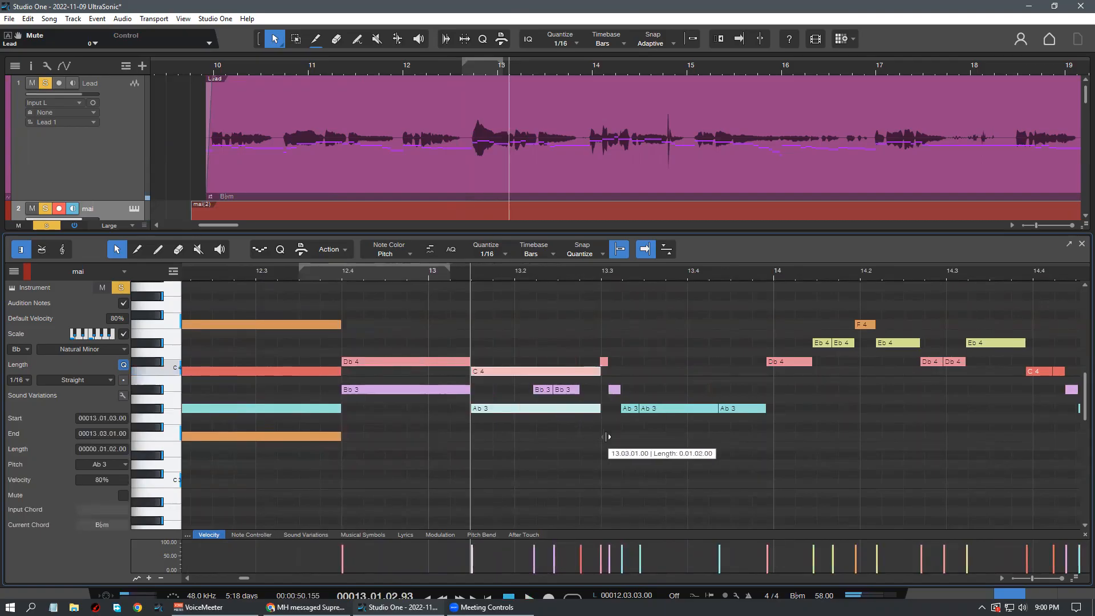
Delete the two Bb 3 notes between C 4 and Ab 3 in bar 13 and merge the overlapping C 4 notes
left_click(511, 385)
left_click_drag(511, 385, 513, 385)
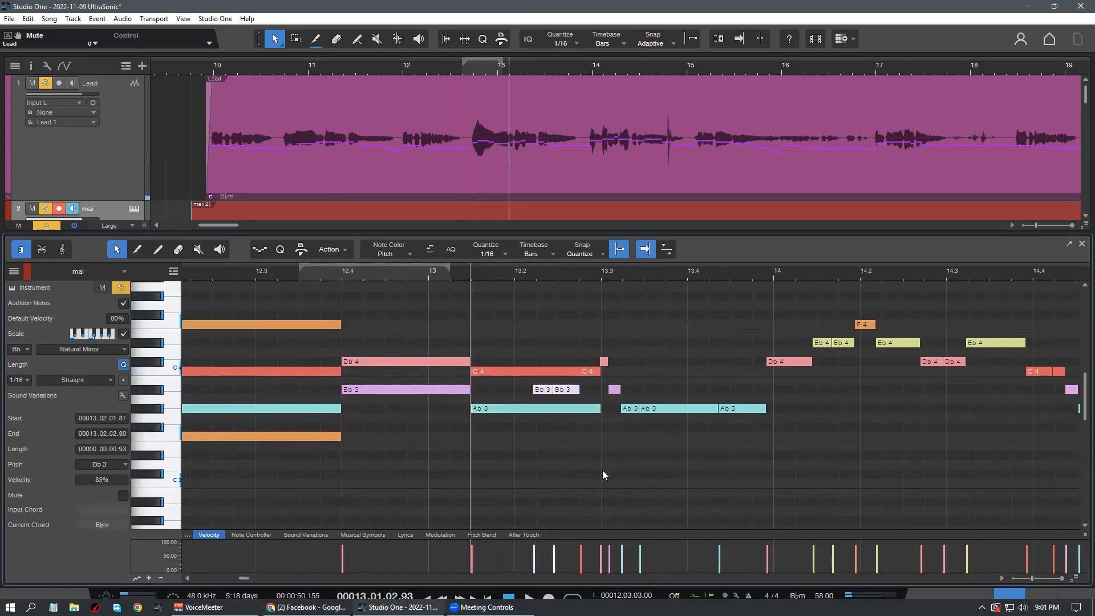
key("Delete")
left_click_drag(544, 342, 589, 385)
key("g")
left_click(627, 464)
Play the chords from before beat 4 of bar 12 to beat 3 of bar 13
left_click(280, 275)
key("space")
scroll(329, 268, "down", 5)
scroll(330, 266, "up", 1)
scroll(462, 394, "down", 3)
scroll(486, 425, "up", 2)
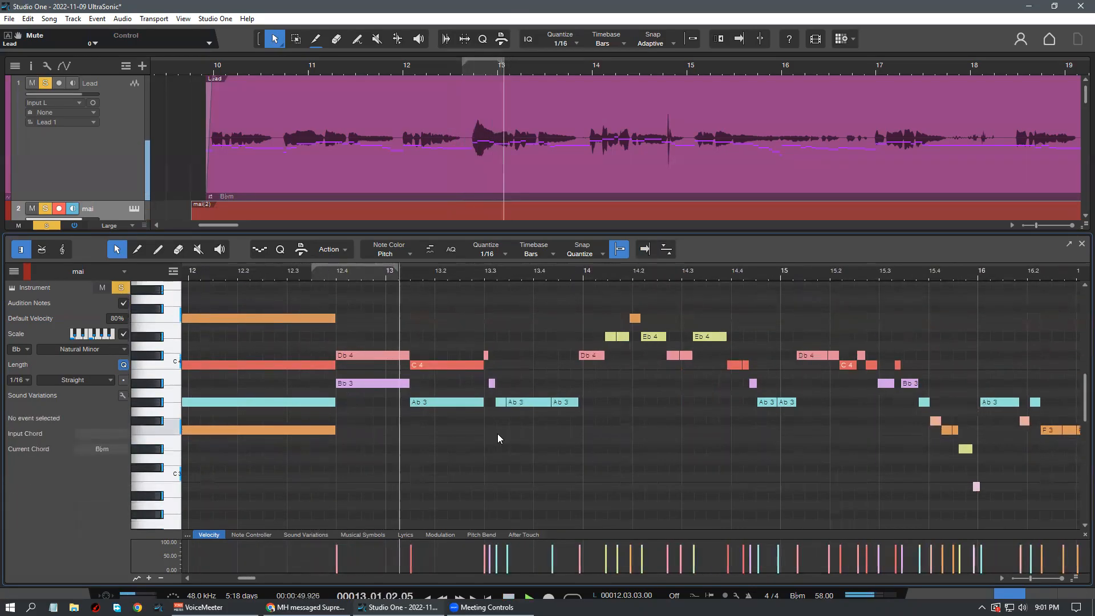
scroll(557, 459, "down", 2)
key("space")
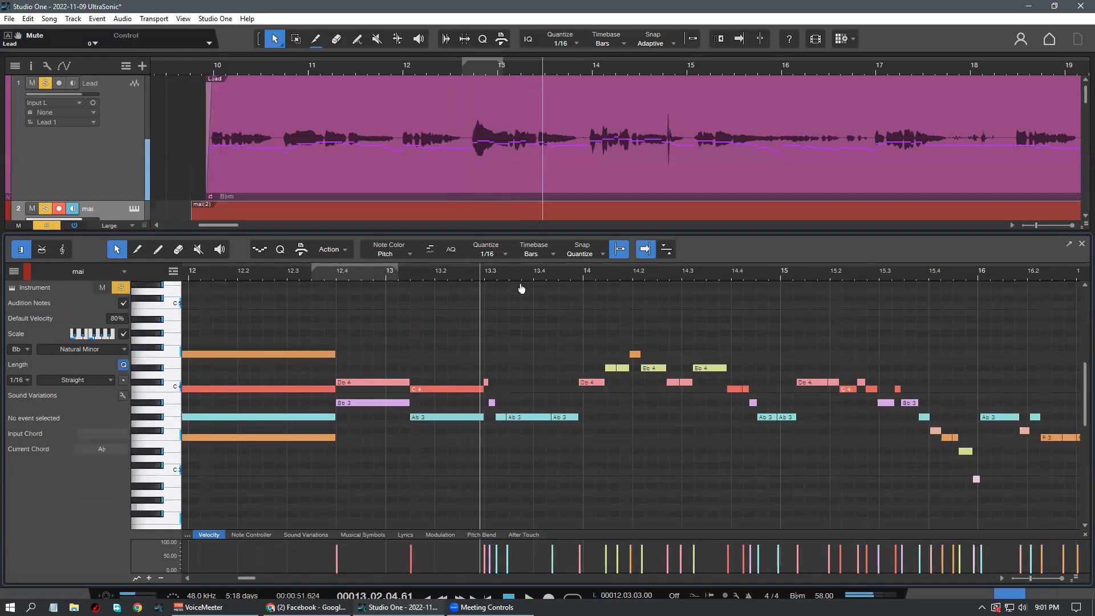
Delete the short Db 4 and Bb 3 notes at beat 3 of bar 13 and merge the Ab 3 notes into one sustained note
scroll(529, 274, "up", 4)
left_click(448, 403)
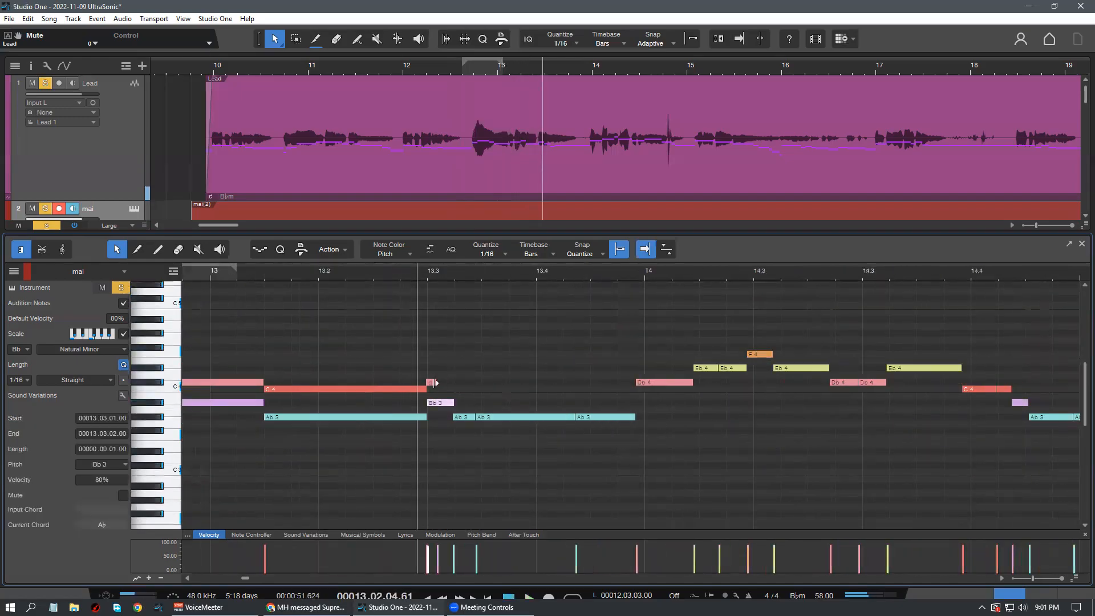
double_click(433, 382)
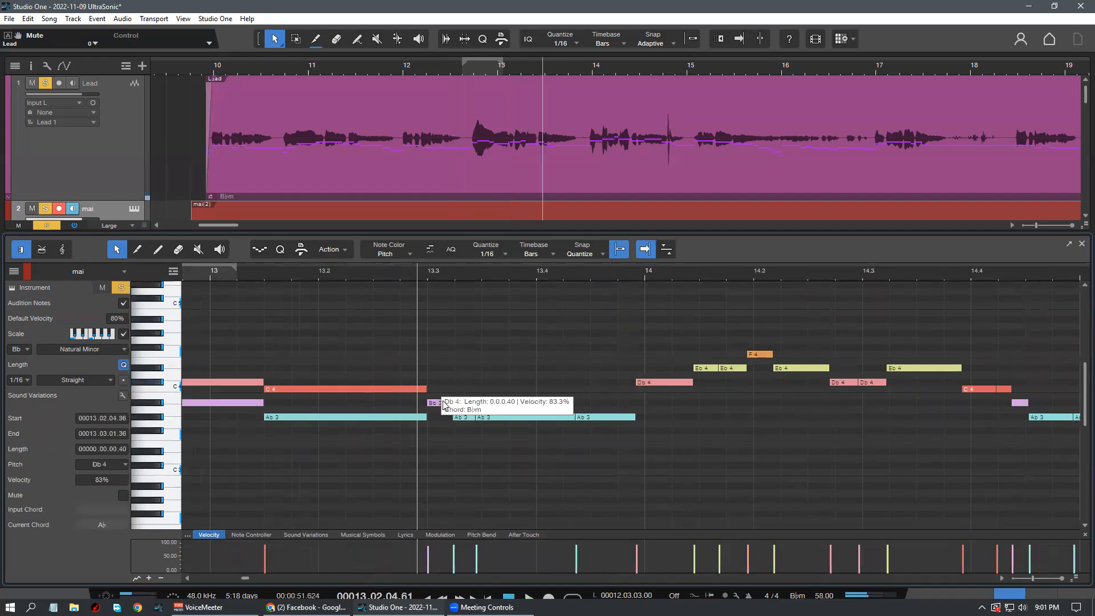
double_click(443, 403)
double_click(443, 403)
left_click_drag(512, 456, 405, 416)
key("g")
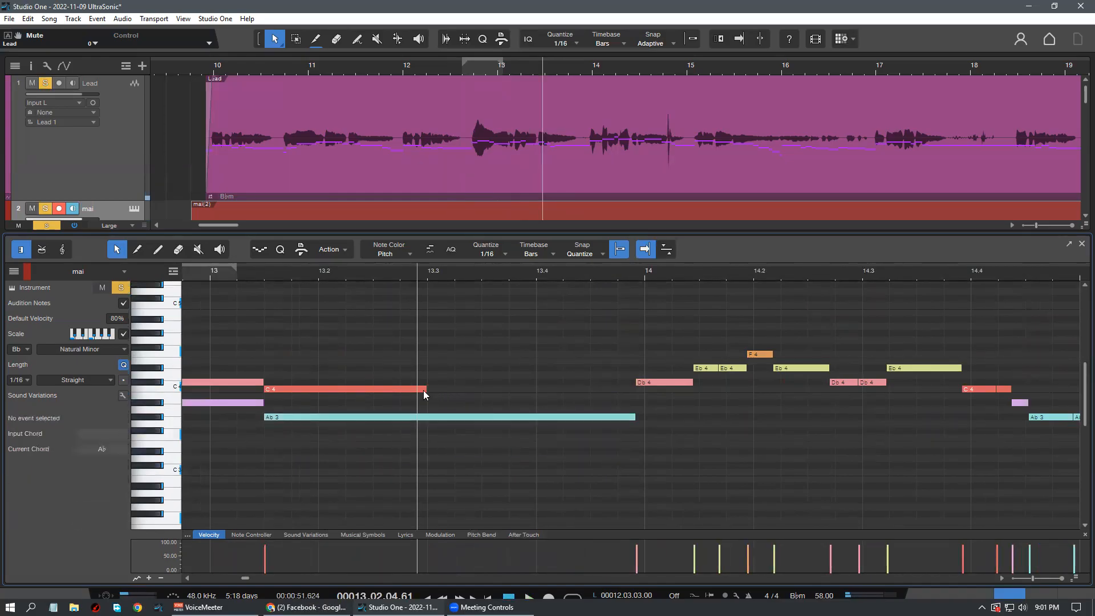
Duplicate the bar 13 C 4 note, place the copy on Db 4 from 13.03.01 to 13.04.03 and play the result
left_click(423, 390)
left_click_drag(449, 403, 398, 371)
key("d")
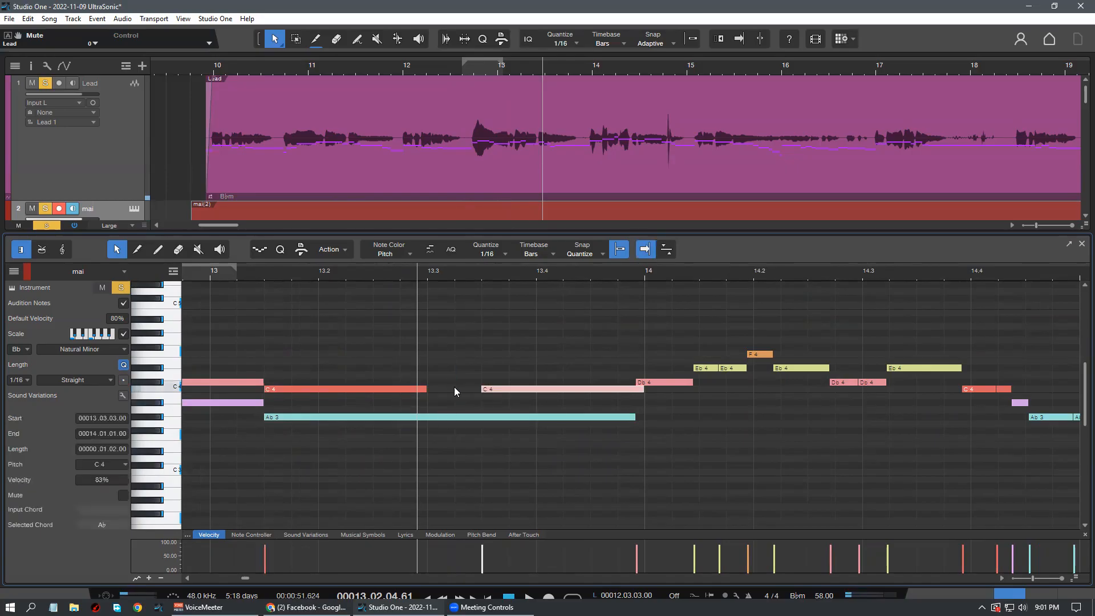
left_click_drag(490, 389, 436, 382)
left_click(249, 274)
key("space")
scroll(293, 266, "down", 4)
scroll(406, 413, "up", 2)
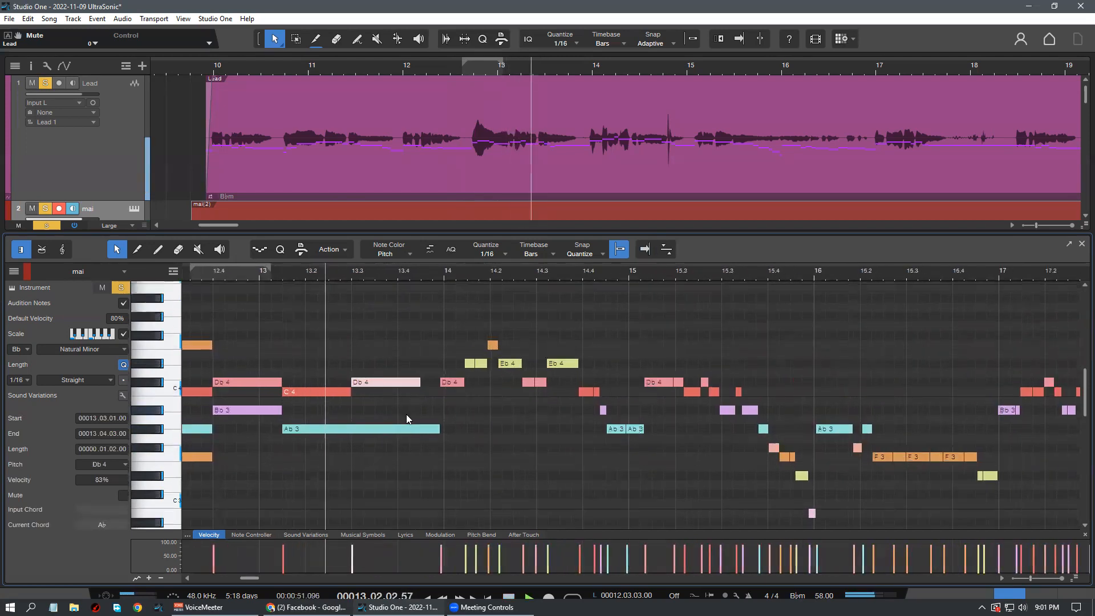
key("space")
Try lowering the duplicated note from Db 4 to C 4 and play it with the vocal
left_click_drag(409, 383, 409, 394)
left_click(322, 269)
left_click(458, 452)
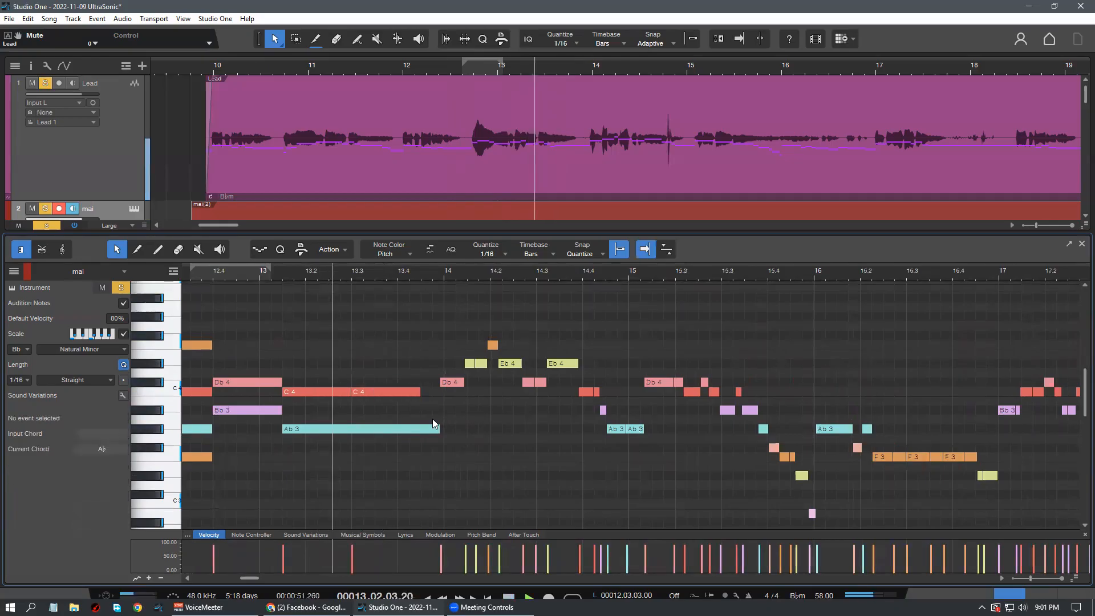
Raise the duplicated note at beat 3 of bar 13 to Eb 4, play it and shorten its end to 13.04.02
left_click_drag(408, 394, 406, 363)
left_click(333, 270)
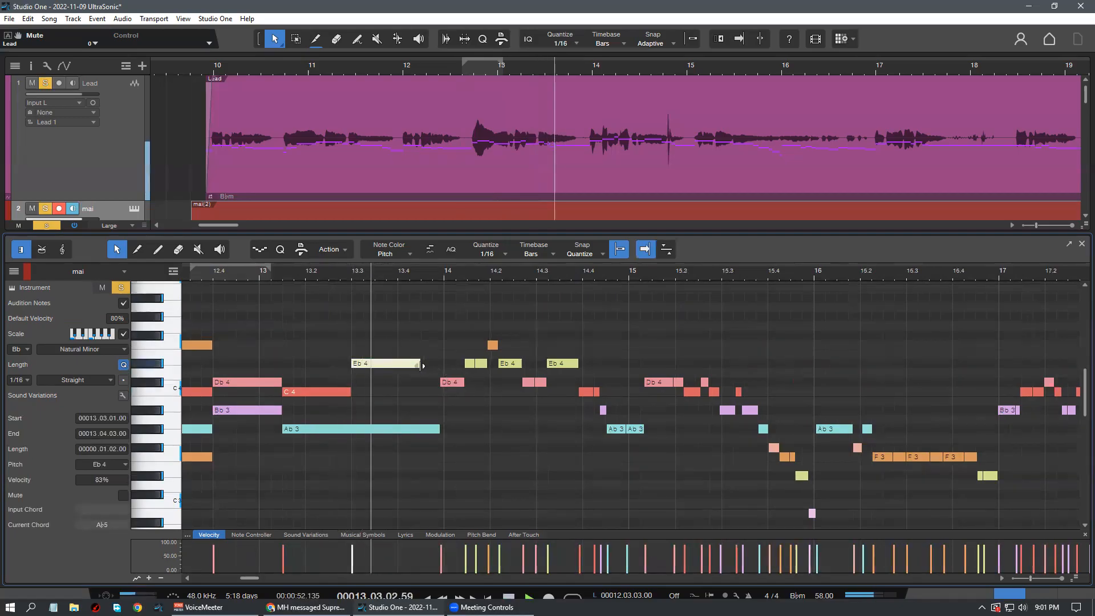
left_click_drag(422, 365, 409, 397)
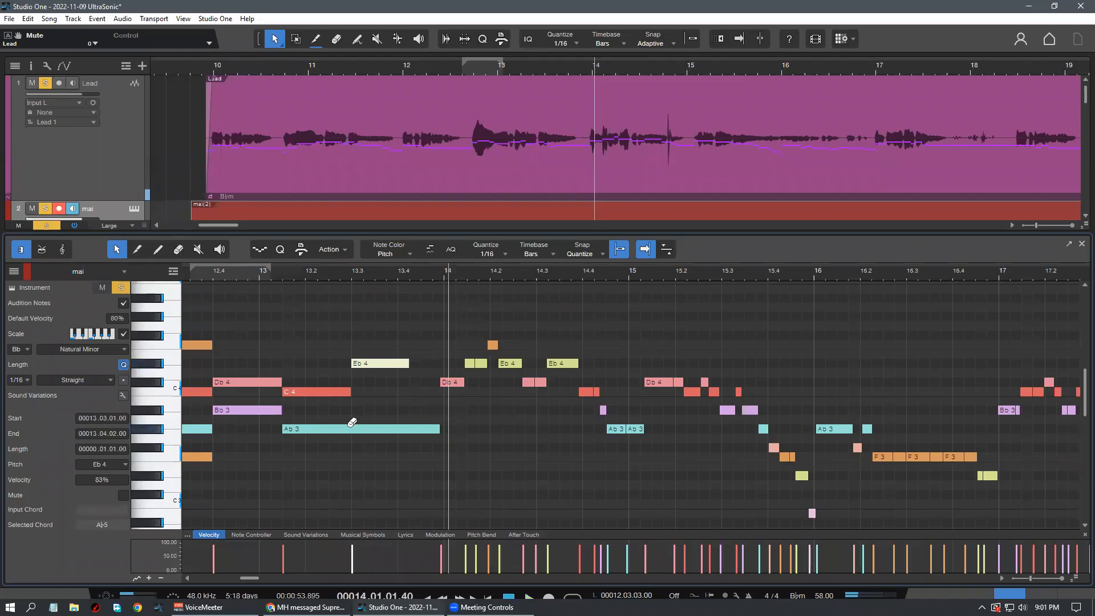
Add a C 4 note below the Eb 4 note, running from 13.03.01 to 13.04.03
left_click(357, 391)
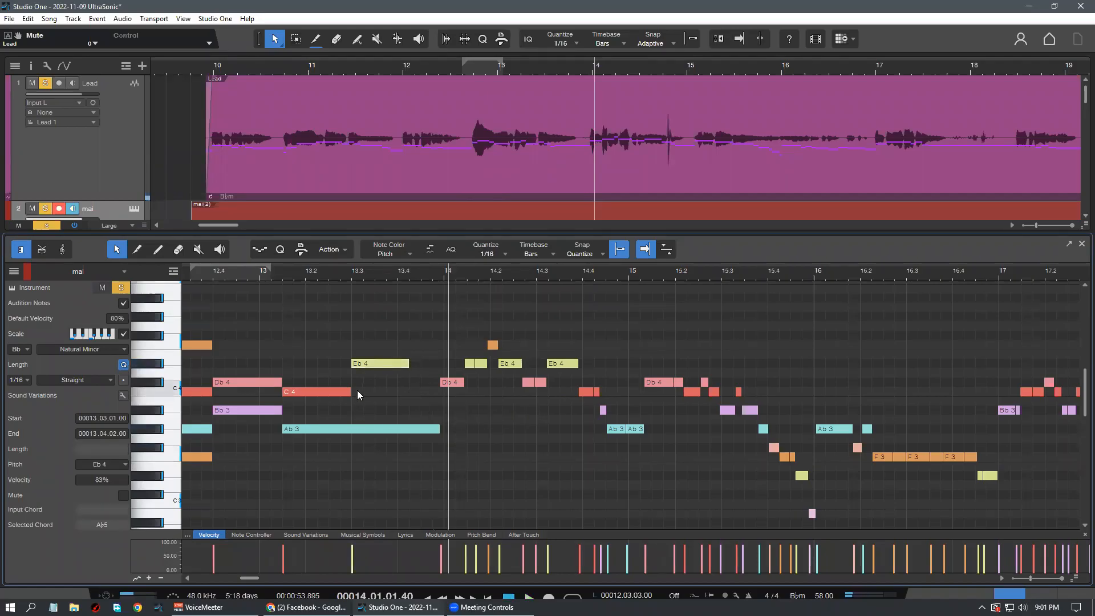
left_click_drag(370, 392, 409, 410)
left_click(175, 392)
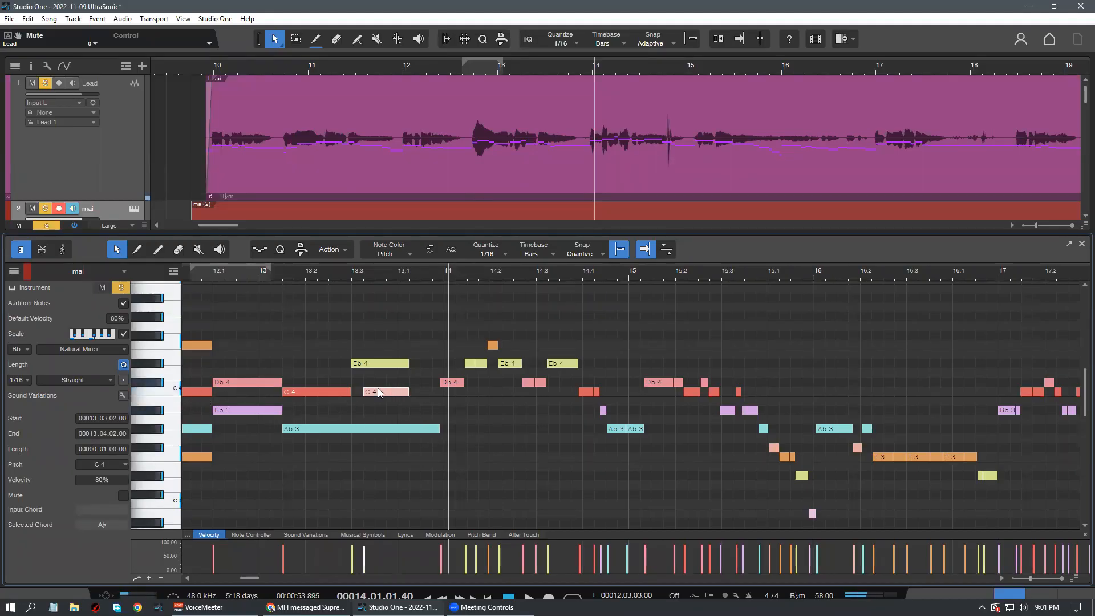
left_click_drag(364, 392, 420, 400)
key("ctrl+z")
left_click(431, 418)
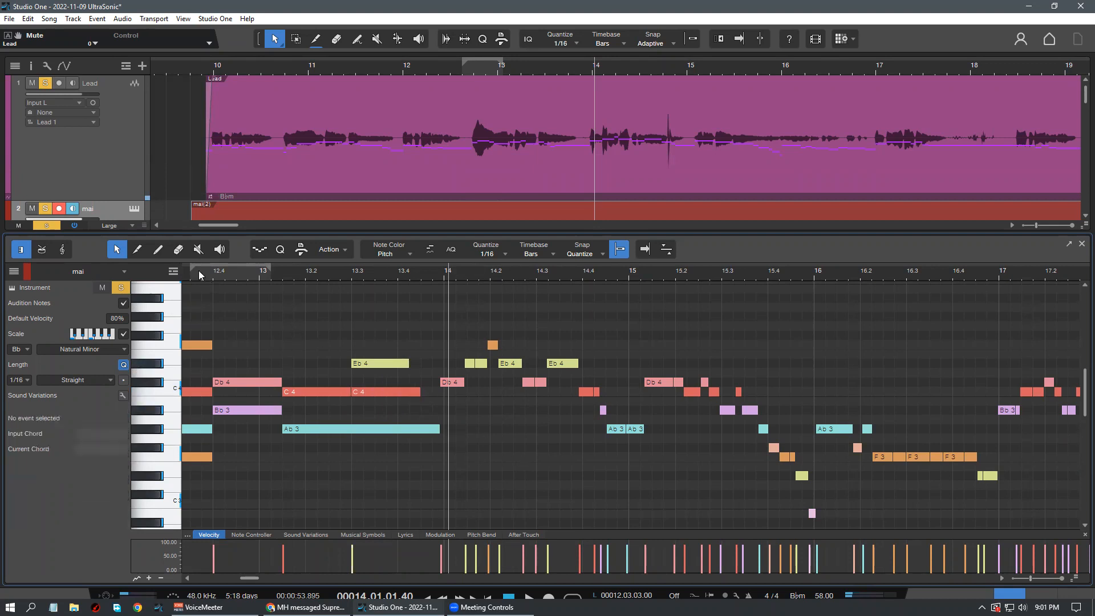
Play the edited bar 13 chords and the remaining melody up to bar 15 with the vocal
left_click_drag(200, 272, 256, 272)
key("space")
scroll(381, 374, "down", 2)
left_click_drag(371, 275, 371, 305)
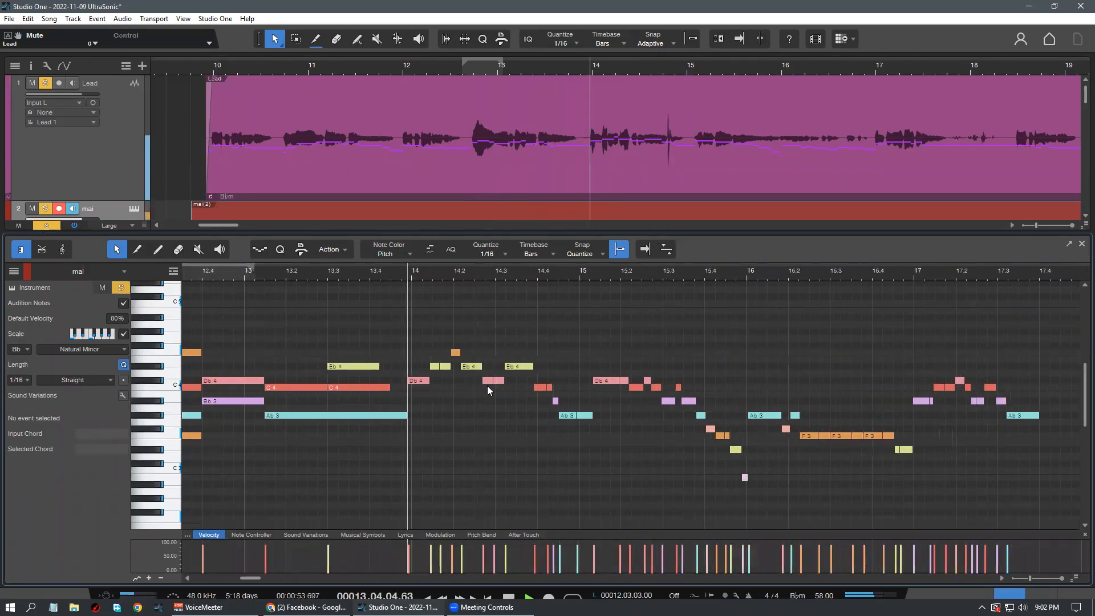
key("space")
left_click_drag(432, 269, 379, 348)
scroll(421, 427, "up", 2)
scroll(423, 431, "up", 3)
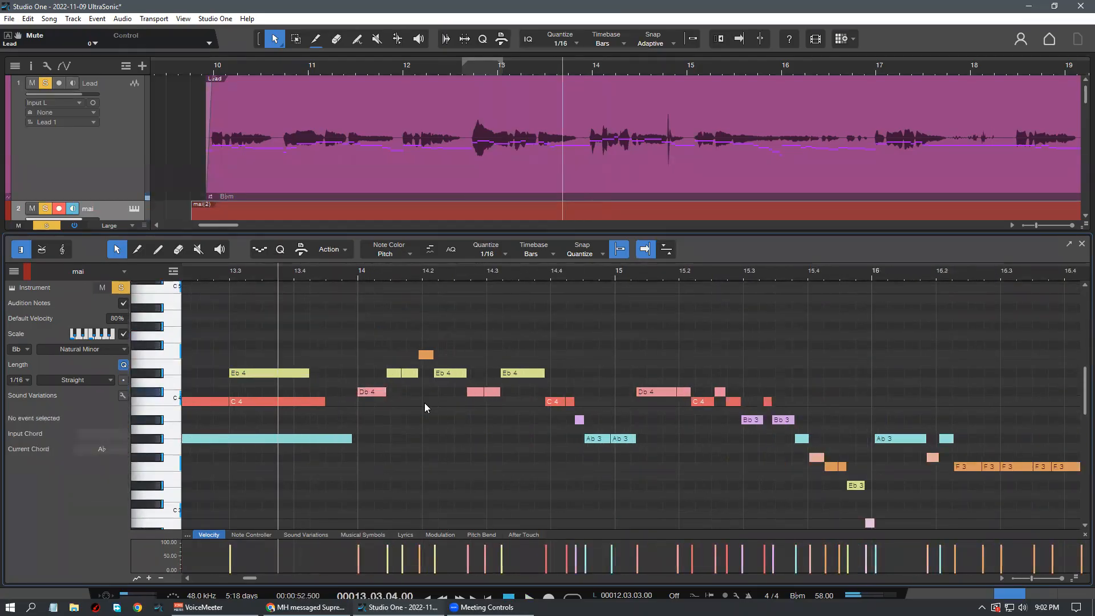
key("space")
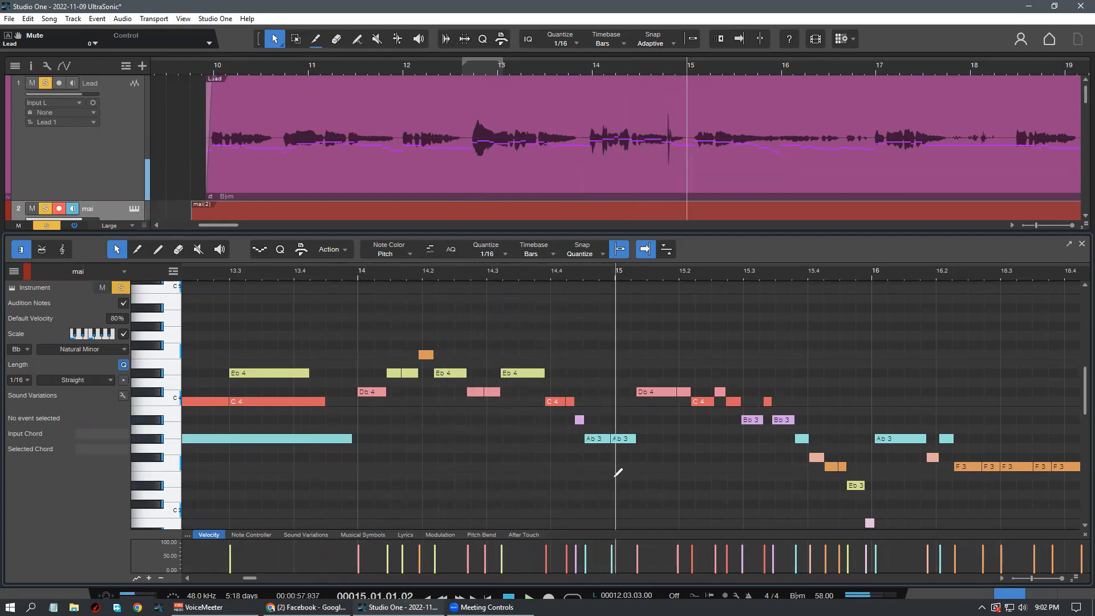
Merge the two adjoining Ab 3 notes around the start of bar 15 into one note
scroll(625, 474, "down", 1)
left_click_drag(585, 432, 584, 429)
key("g")
left_click(641, 477)
scroll(371, 431, "up", 2)
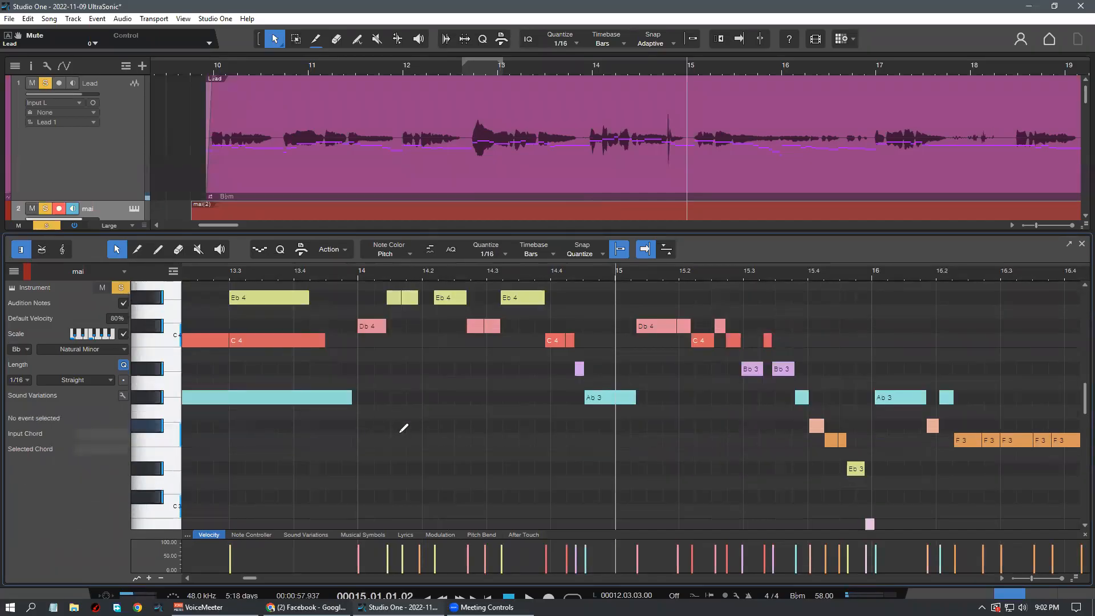
Extend the Db 4 and Eb 4 notes at bar 14 to cover 14.01.01 to 14.02.01 and play them
scroll(404, 430, "down", 2)
scroll(422, 423, "up", 1)
left_click_drag(387, 357, 422, 391)
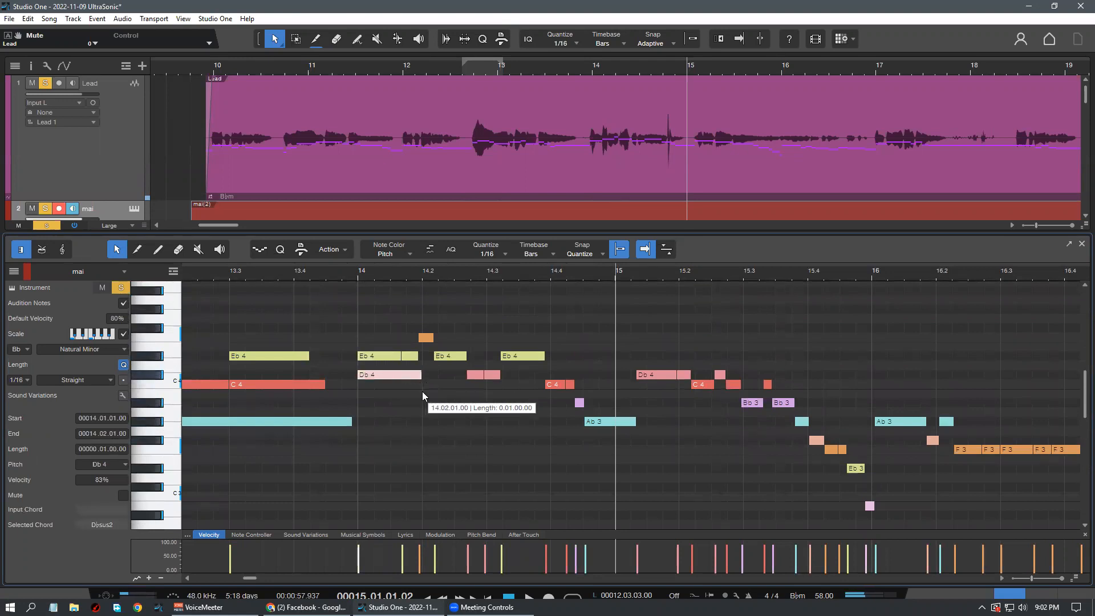
left_click(413, 355)
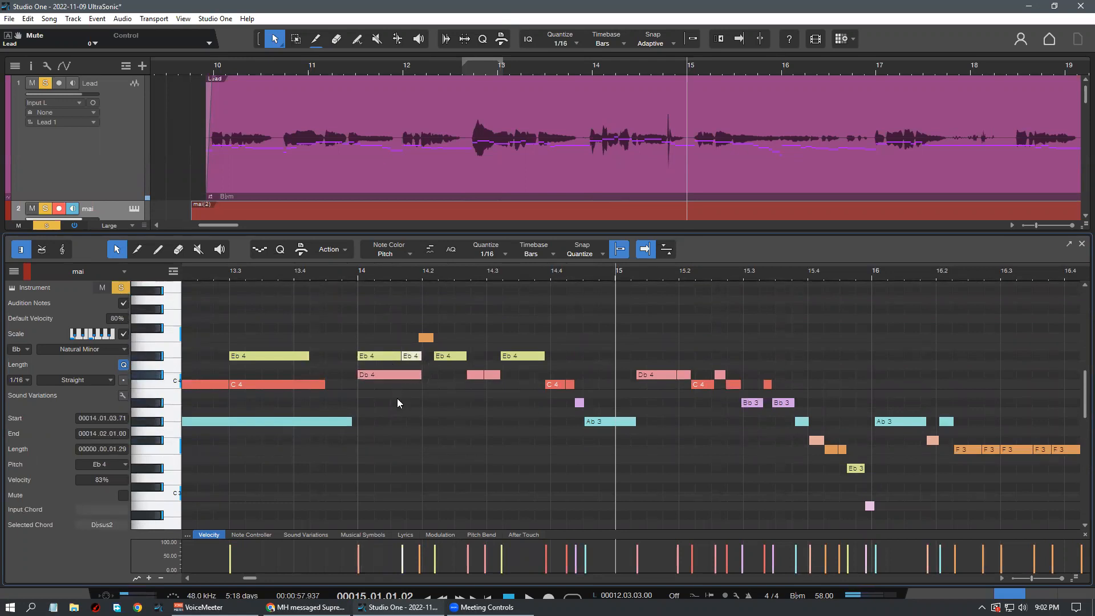
key("space")
key("space")
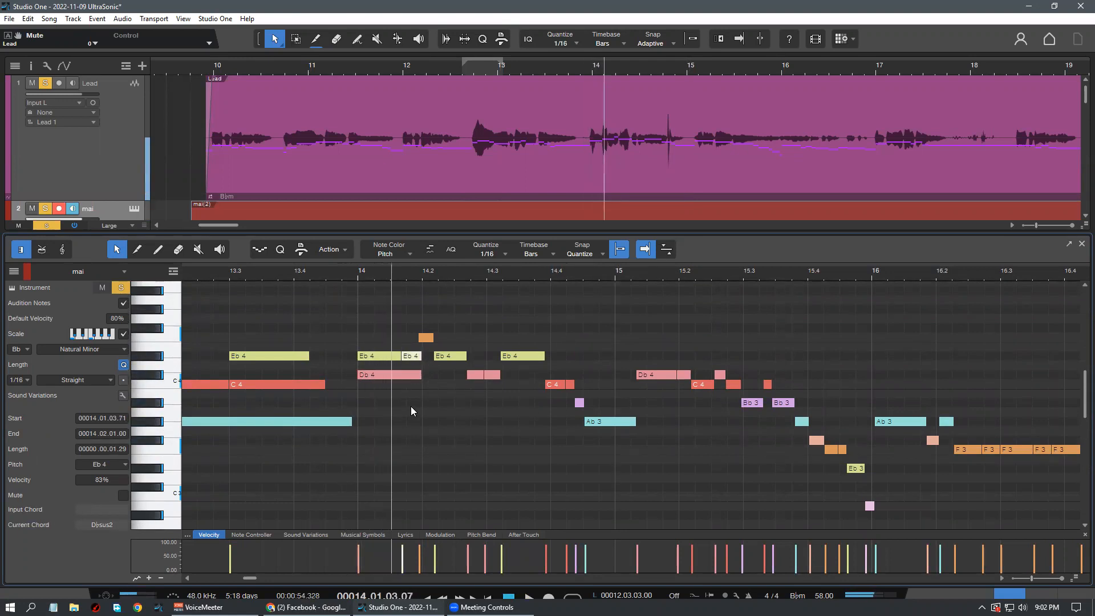
Lower the extended Db 4 note at the start of bar 14 to C 4, beneath the Eb 4 notes
left_click(383, 381)
left_click_drag(419, 384, 422, 359)
left_click(387, 356)
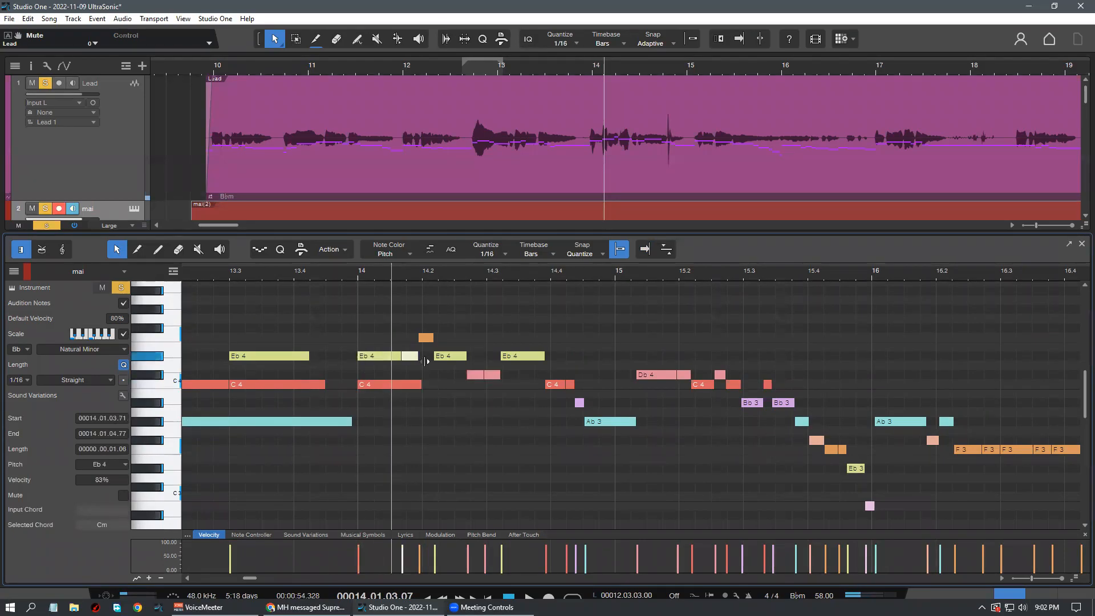
Merge the two adjoining Eb 4 notes at the start of bar 14 into one note and play the passage from 13.3
left_click(376, 352)
key("g")
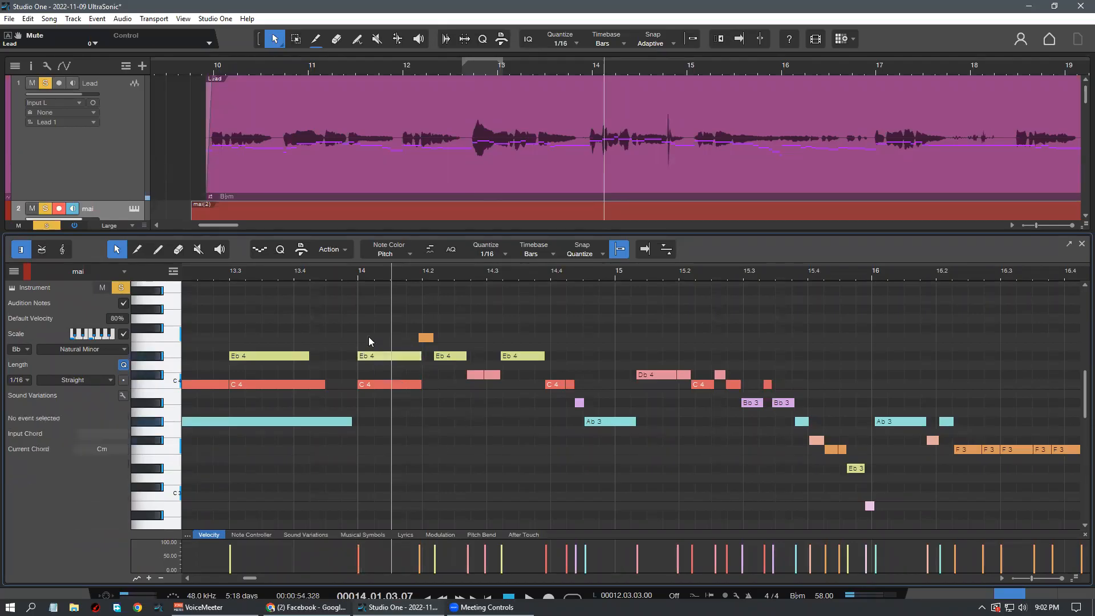
left_click(282, 272)
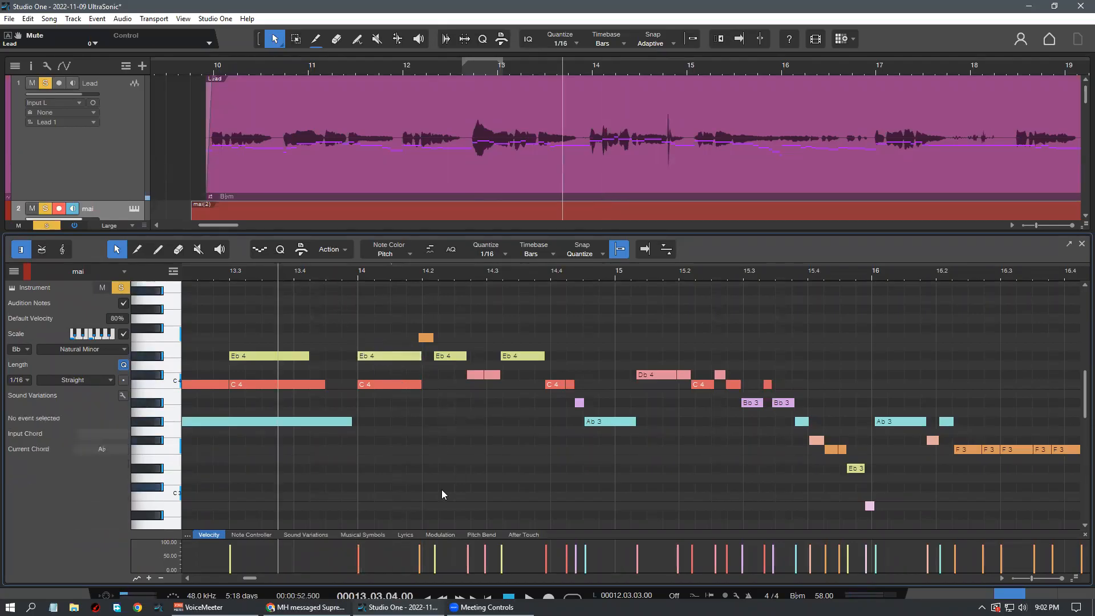
key("space")
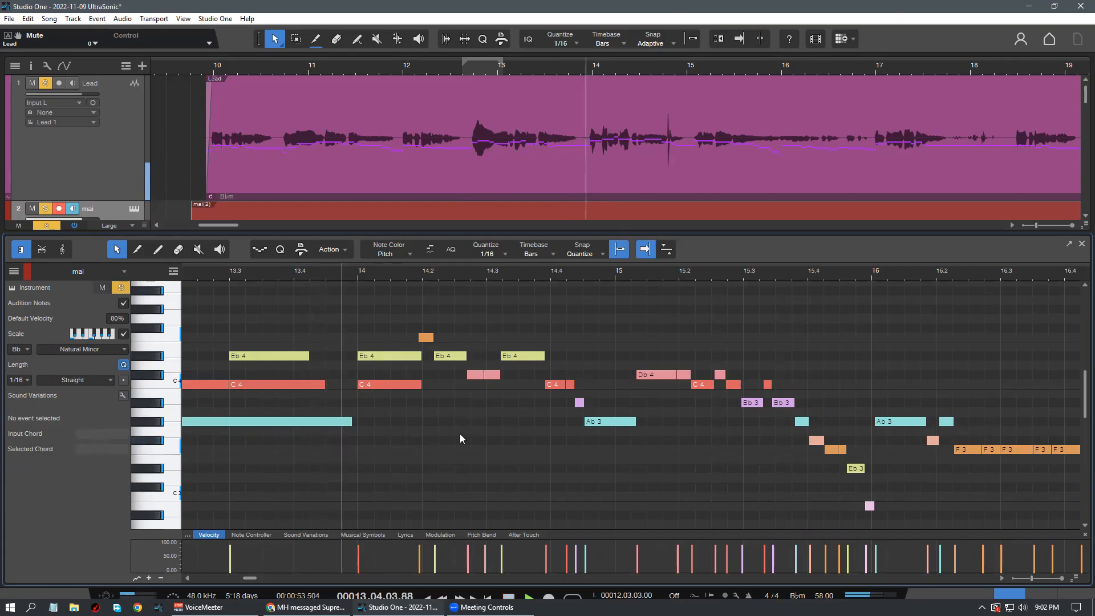
key("space")
Undo the merge, the lowering to C 4 and the note extensions at the start of bar 14
key("ctrl+z")
key("ctrl+z")
key("ctrl+z")
key("ctrl+z")
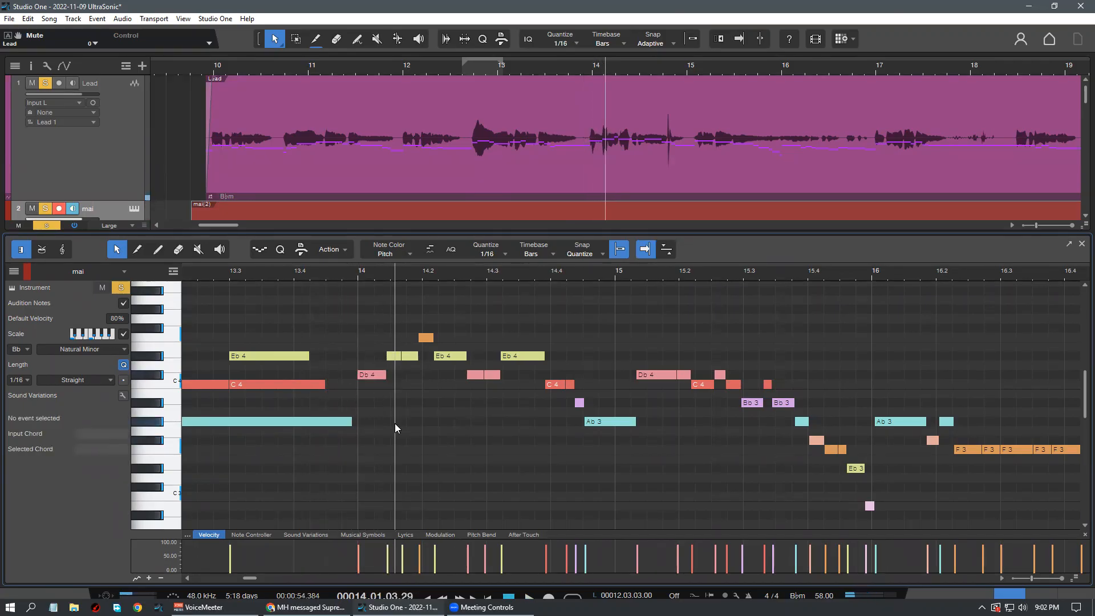
Delete the two short Eb 4 notes at bar 14 and stretch Db 4 and F 4 to span 14.01.01 to 14.02.01
left_click(369, 375)
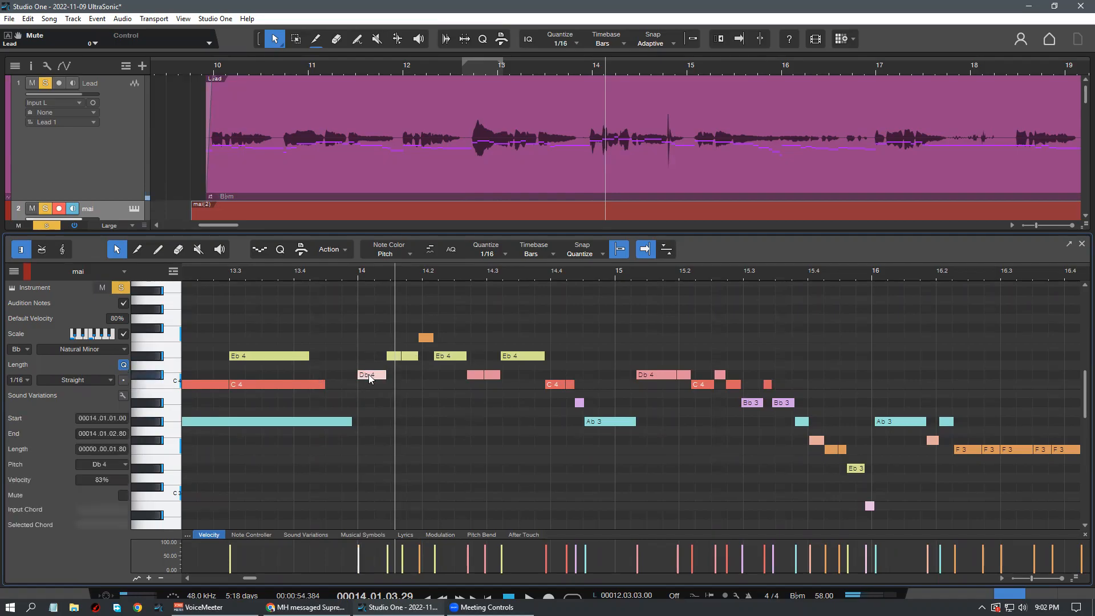
left_click(394, 356)
double_click(393, 357)
double_click(409, 357)
left_click_drag(420, 338, 426, 409)
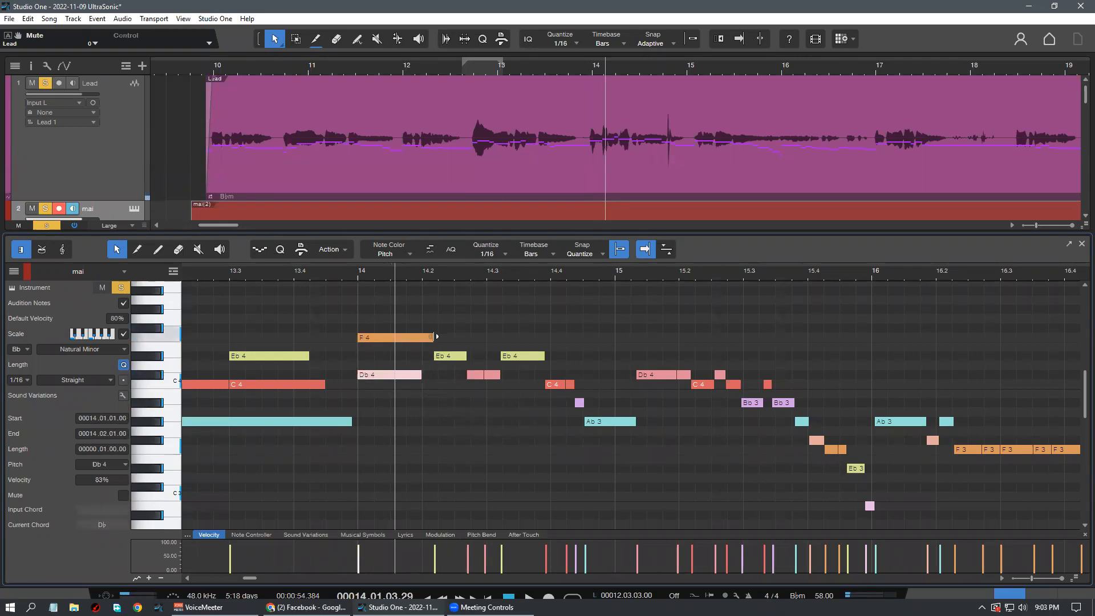
left_click_drag(429, 335, 421, 337)
key("space")
left_click(377, 434)
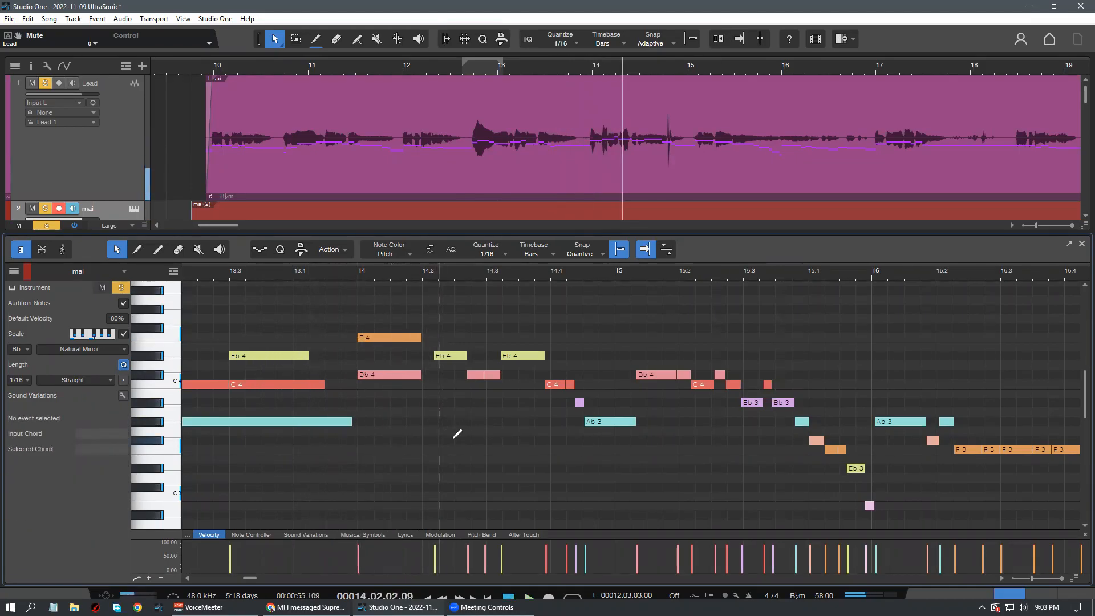
Start the Eb 4 note at 14.02.01, delete the two short Db 4 notes after it, and merge it with the following Eb 4 note
left_click_drag(435, 356, 423, 356)
left_click(470, 402)
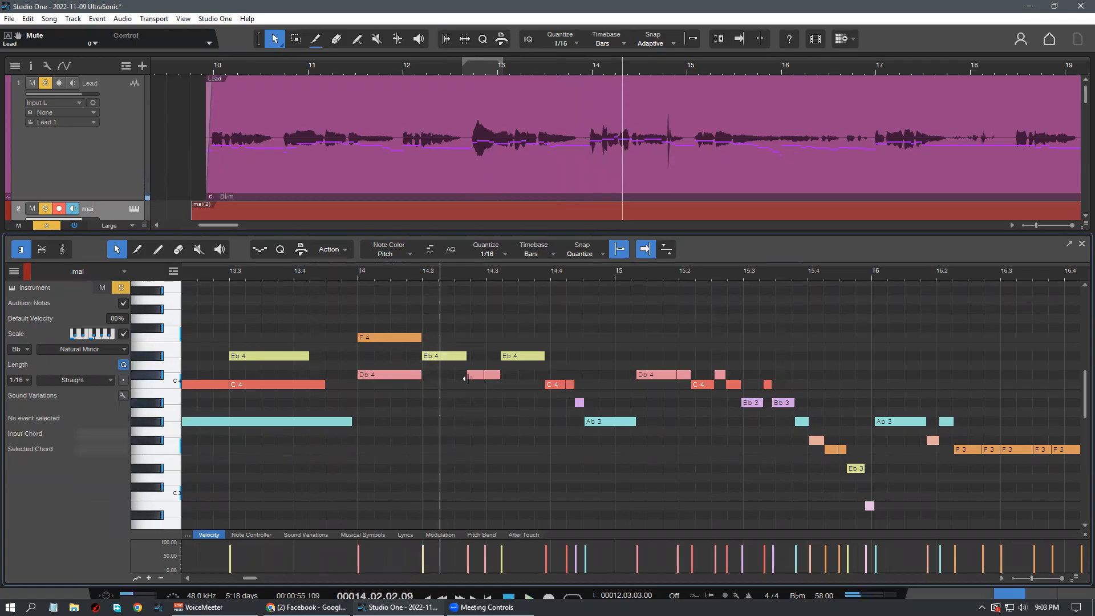
left_click_drag(470, 395, 450, 349)
key("Delete")
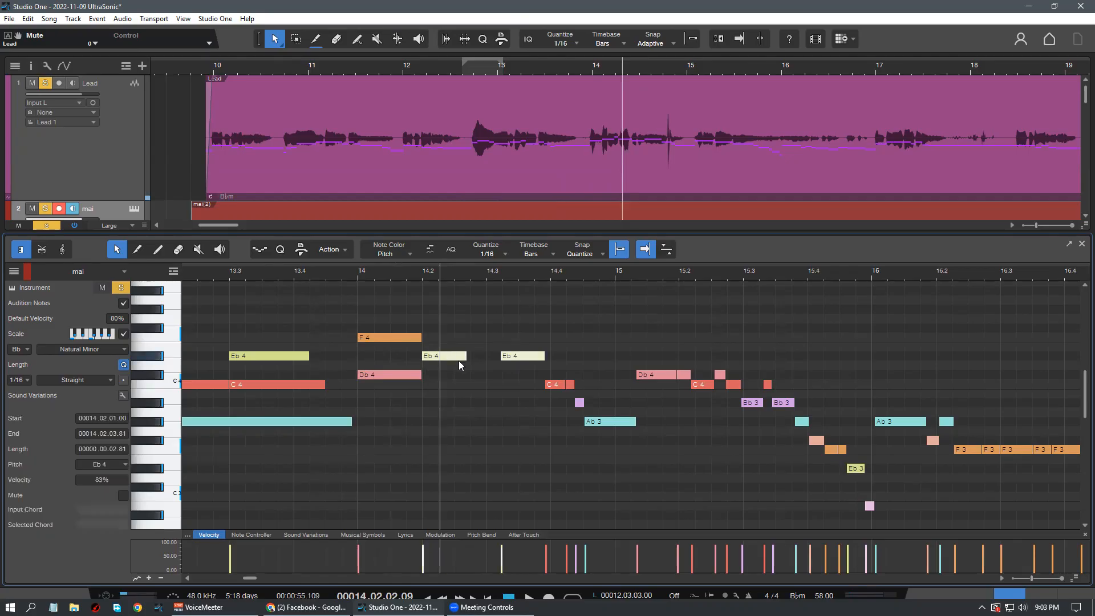
key("g")
left_click(460, 407)
Draw a C 4 note beneath the merged Eb 4 at 14.02.01 and extend both notes to 14.04.02
double_click(425, 384)
left_click_drag(539, 401, 555, 403)
left_click(550, 402)
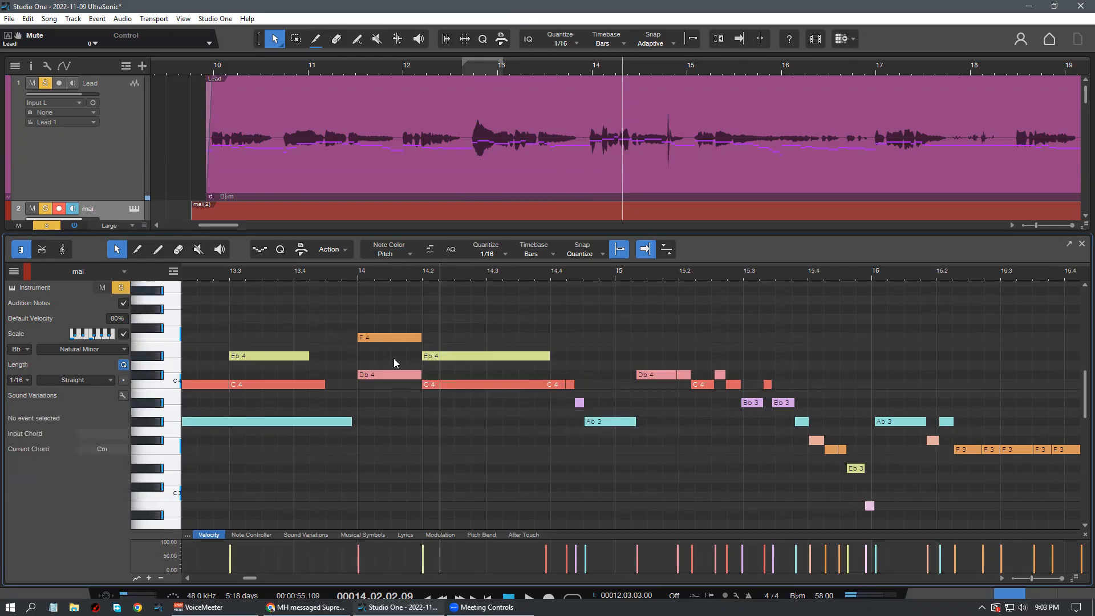
Audition the notes of the two bar 14 chords and delete the leftover short C 4 notes at the end of bar 14
left_click(406, 334)
left_click(439, 356)
left_click(398, 374)
left_click(440, 384)
left_click_drag(412, 433, 561, 387)
key("g")
left_click(558, 438)
left_click(568, 386)
Play the rebuilt bar 13 and bar 14 chords together with the vocal
left_click(213, 275)
key("space")
left_click_drag(269, 277, 244, 265)
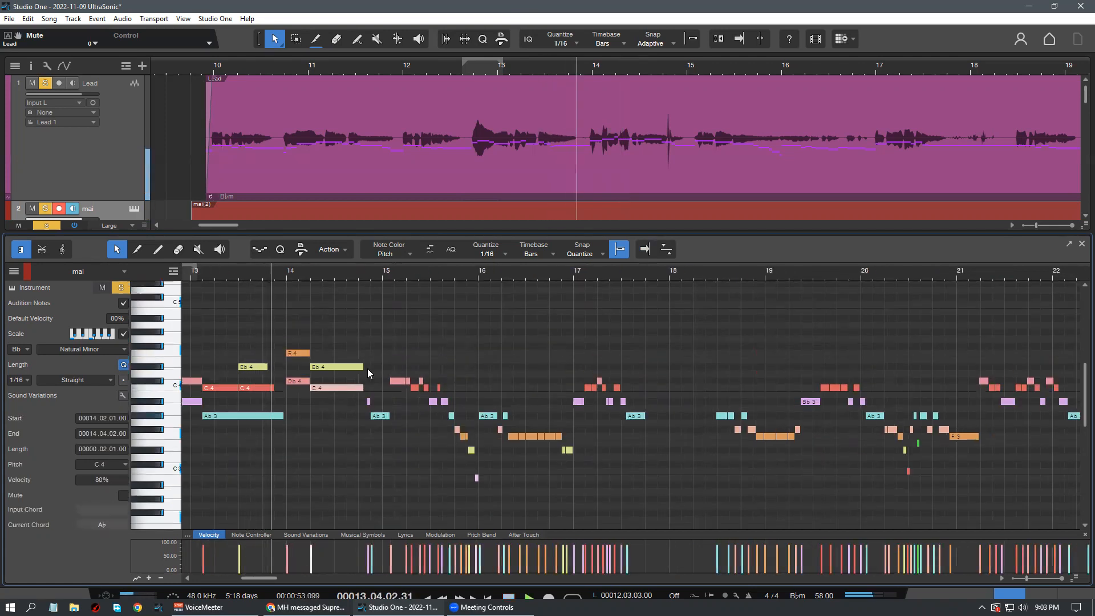
left_click_drag(323, 270, 323, 280)
mouse_move(402, 276)
left_mouse_down()
mouse_move(399, 258)
mouse_move(387, 279)
left_mouse_up()
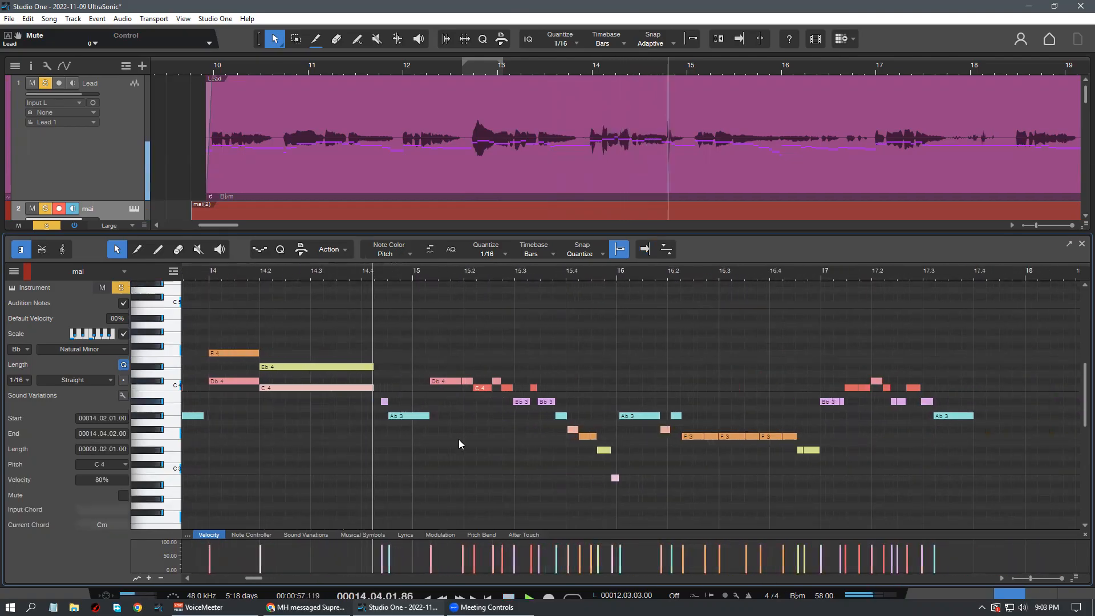
Delete the short Bb 3 before bar 15, start Db 4 and Ab 3 together at 14.04.02, and extend Ab 3 to 15.02.01
key("f")
double_click(384, 401)
left_click_drag(390, 416, 372, 418)
left_click_drag(432, 380, 374, 381)
left_click_drag(428, 417, 463, 417)
left_click(271, 270)
key("space")
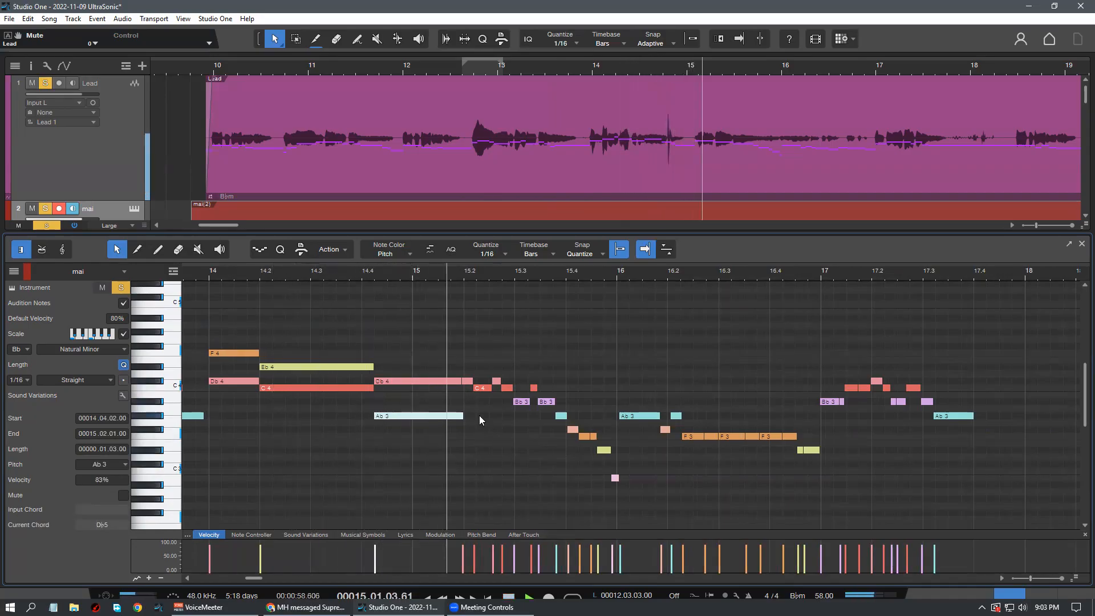
key("space")
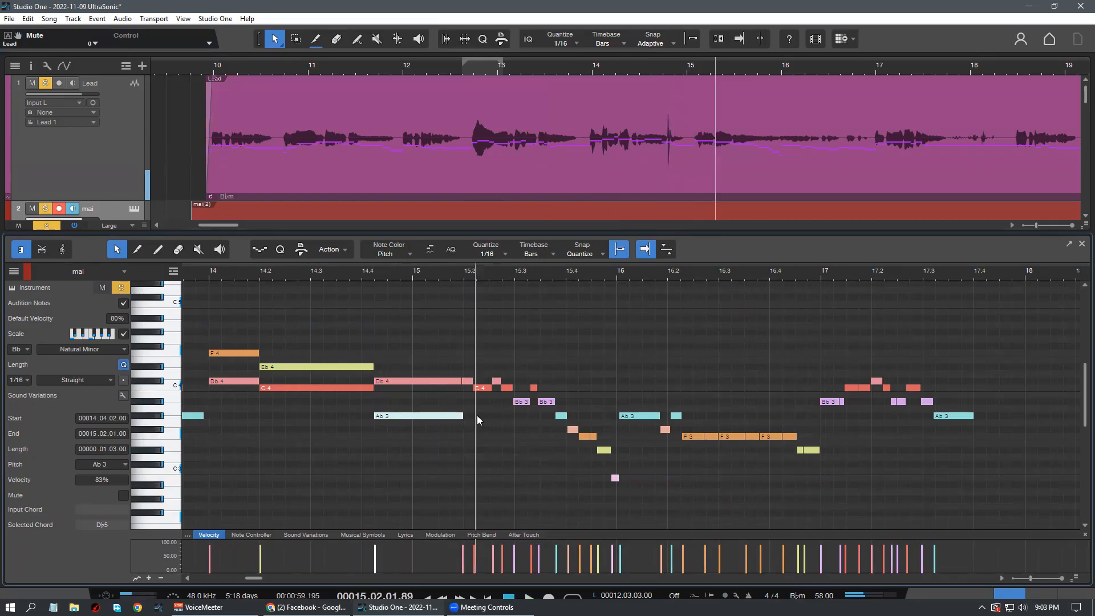
Try adding a Gb 4 note above the Db 4 and Ab 3 chord from 14.04.02 to 15.02.01, playing it with the vocal
mouse_move(438, 276)
left_mouse_down()
mouse_move(448, 286)
mouse_move(452, 274)
left_mouse_up()
left_click(212, 274)
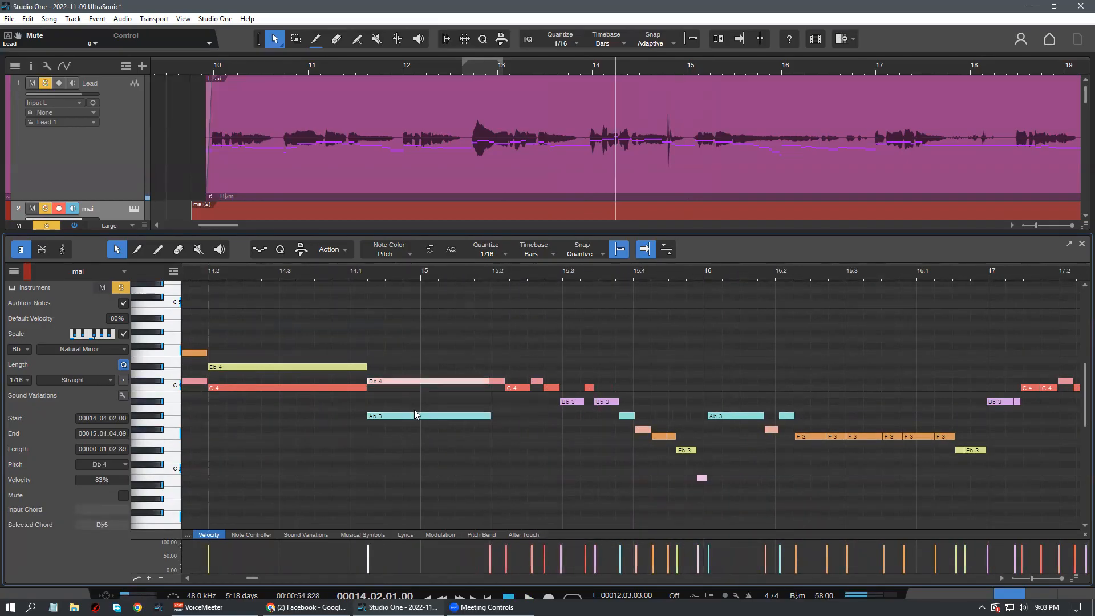
double_click(371, 346)
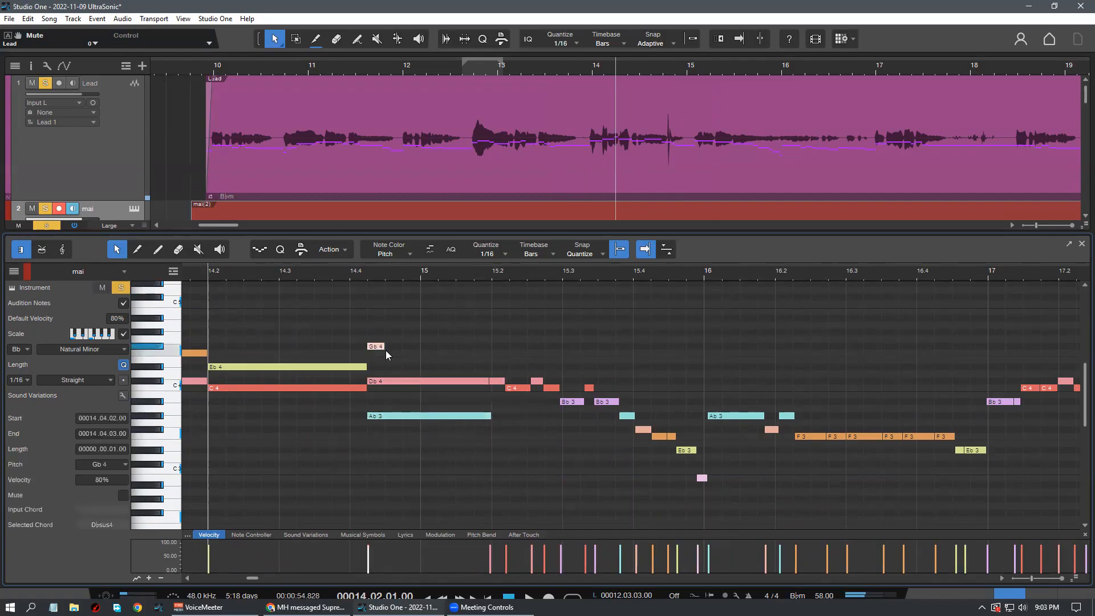
left_click_drag(384, 346, 490, 346)
key("space")
scroll(358, 380, "down", 1)
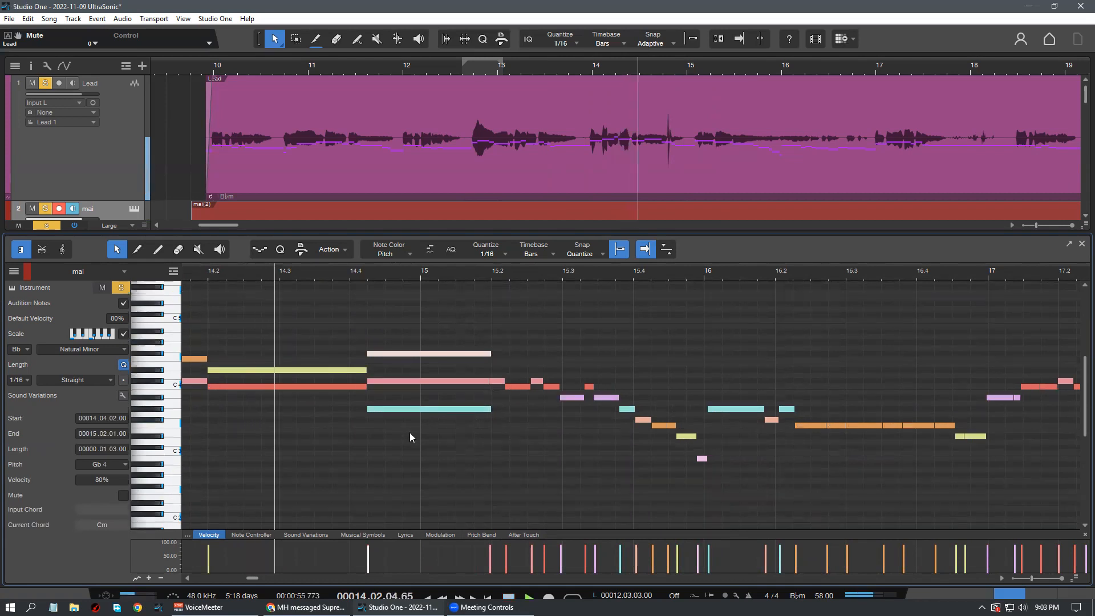
left_click(412, 434)
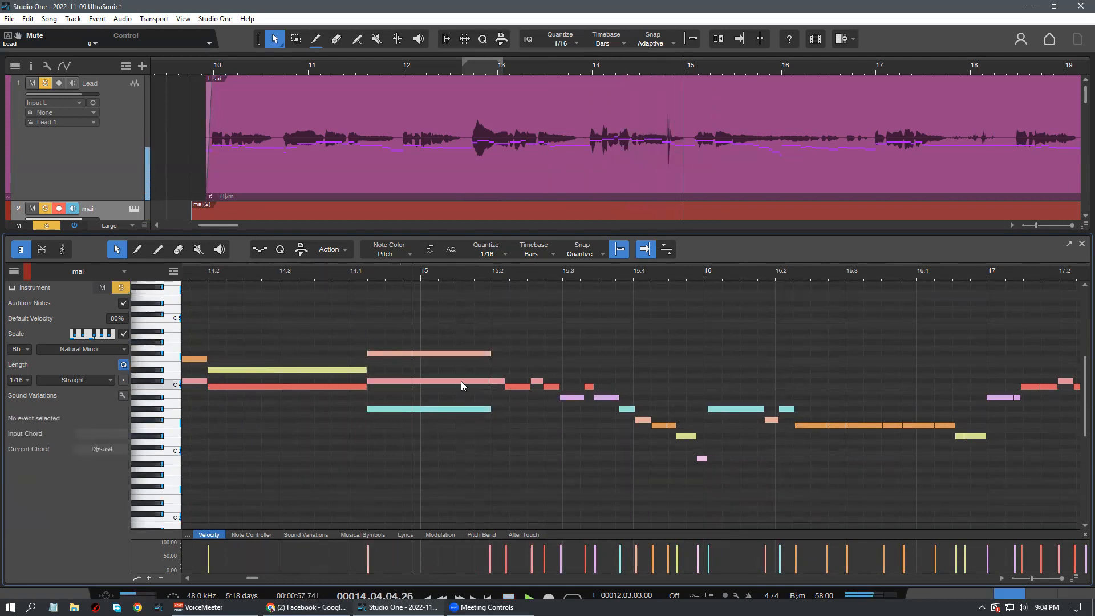
Lower the added Gb 4 note to F 4 and play the three-note chord with the vocal
left_click(451, 353)
left_click_drag(444, 360, 446, 360)
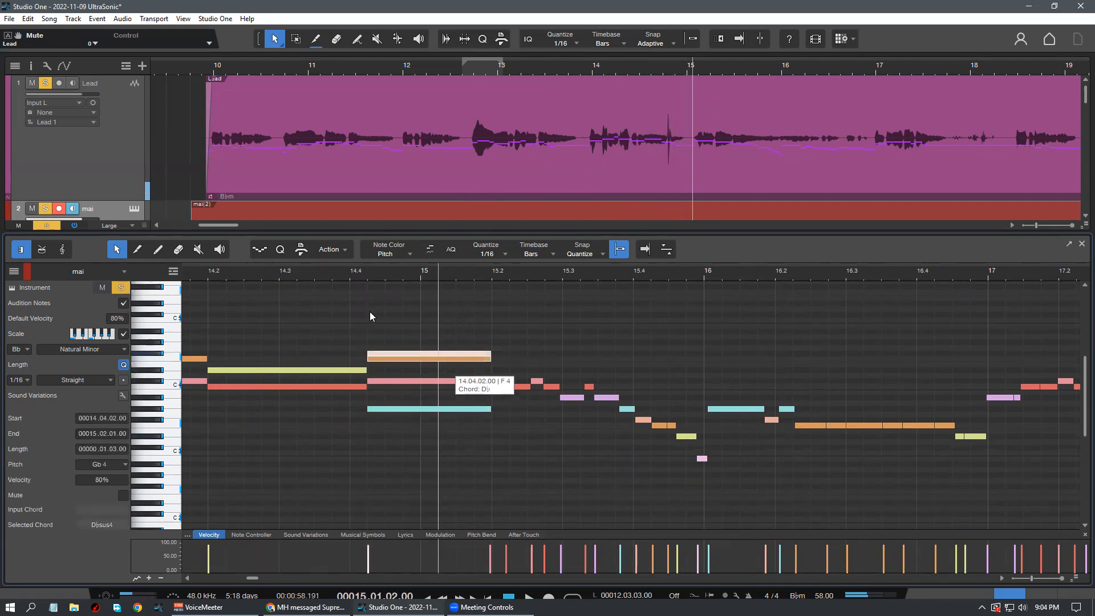
left_click(331, 272)
key("space")
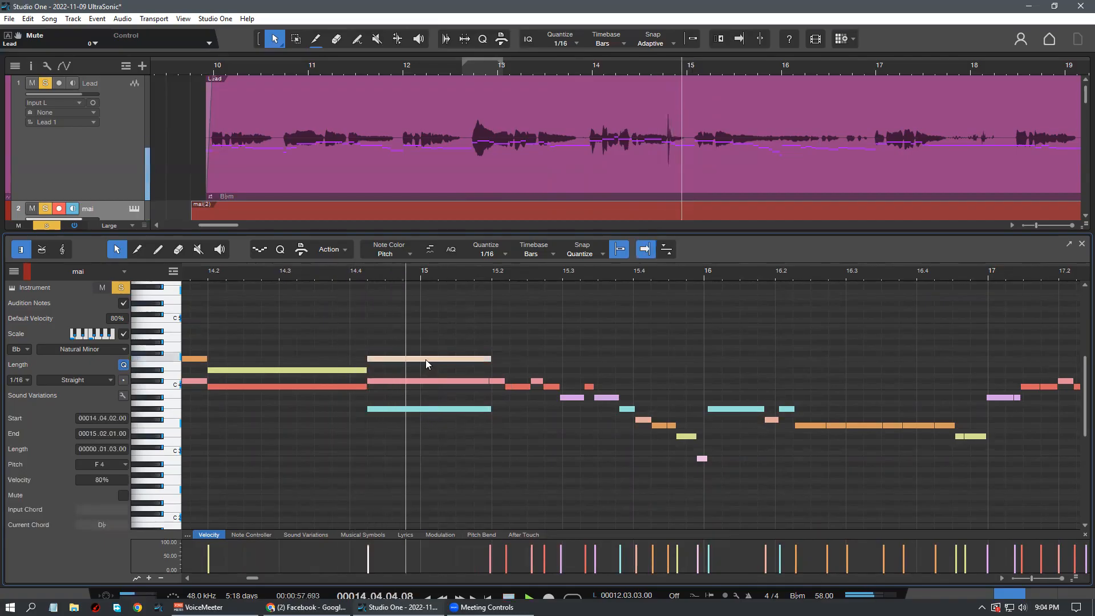
left_click_drag(424, 358, 414, 363)
left_click(341, 273)
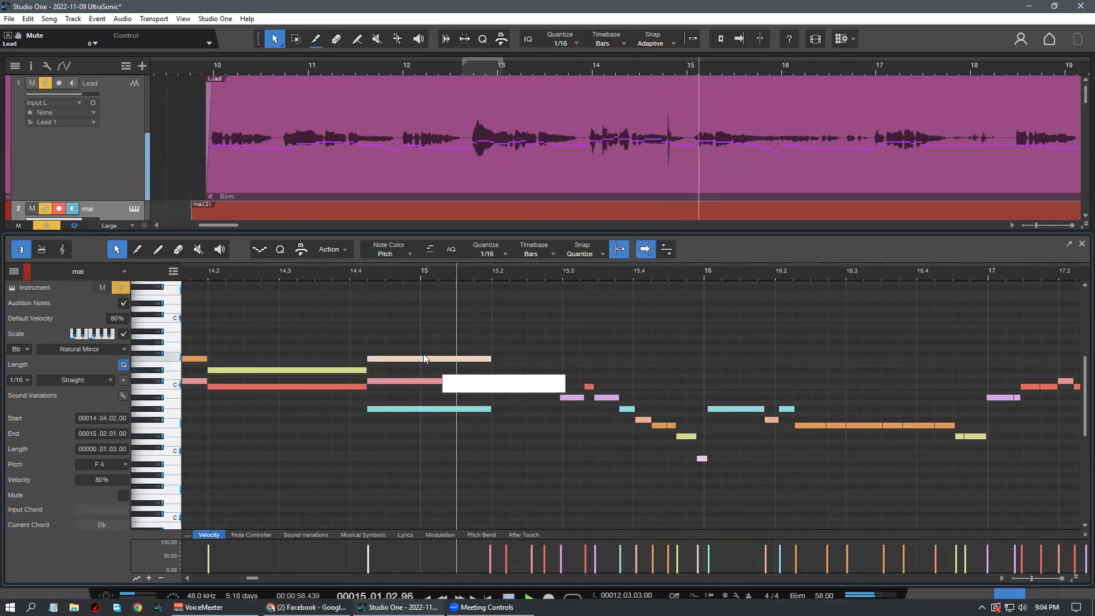
left_click(263, 276)
scroll(455, 450, "down", 1)
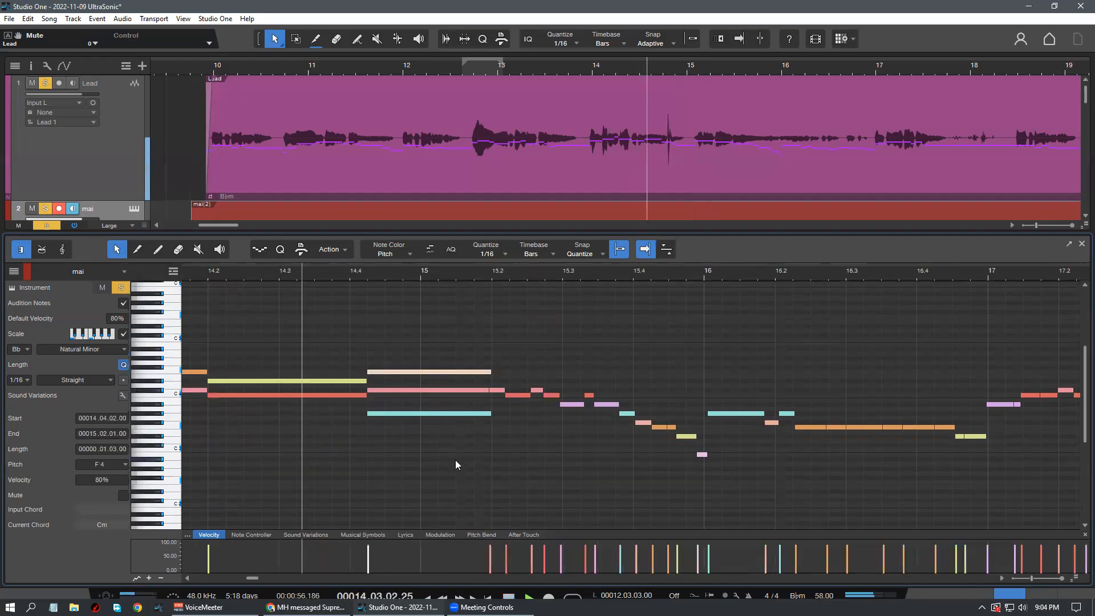
left_click(455, 460)
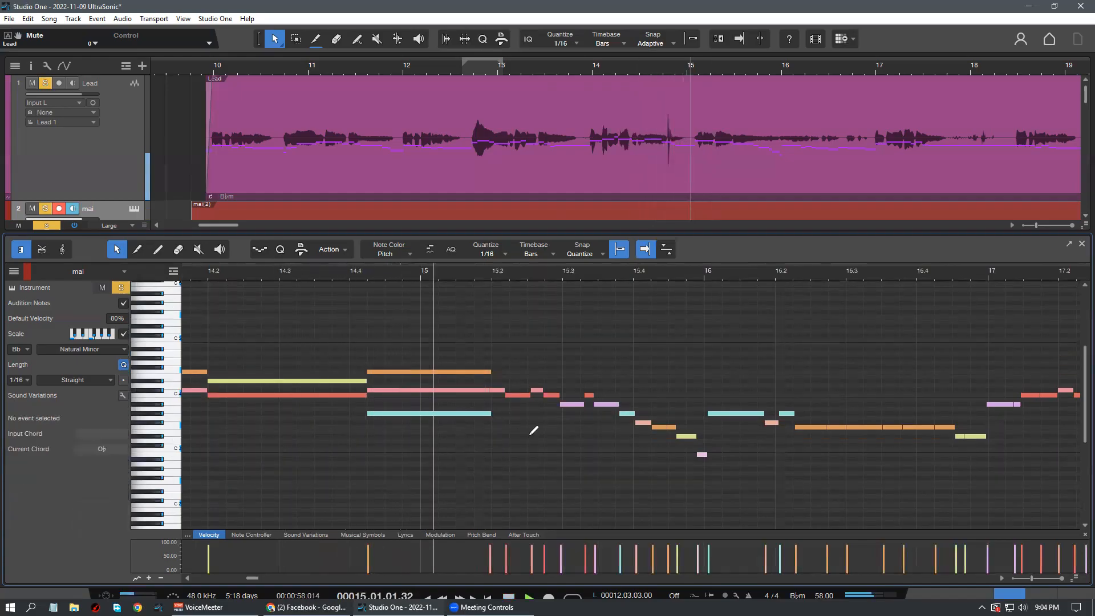
Delete the added F 4 note above the Db 4 and Ab 3 chord around the start of bar 15
scroll(496, 410, "up", 1)
left_click(450, 363)
key("Delete")
Play the chords from 14.2 through the Db 4 and Ab 3 chord into beat 15.2
left_click(208, 271)
key("space")
scroll(268, 270, "down", 2)
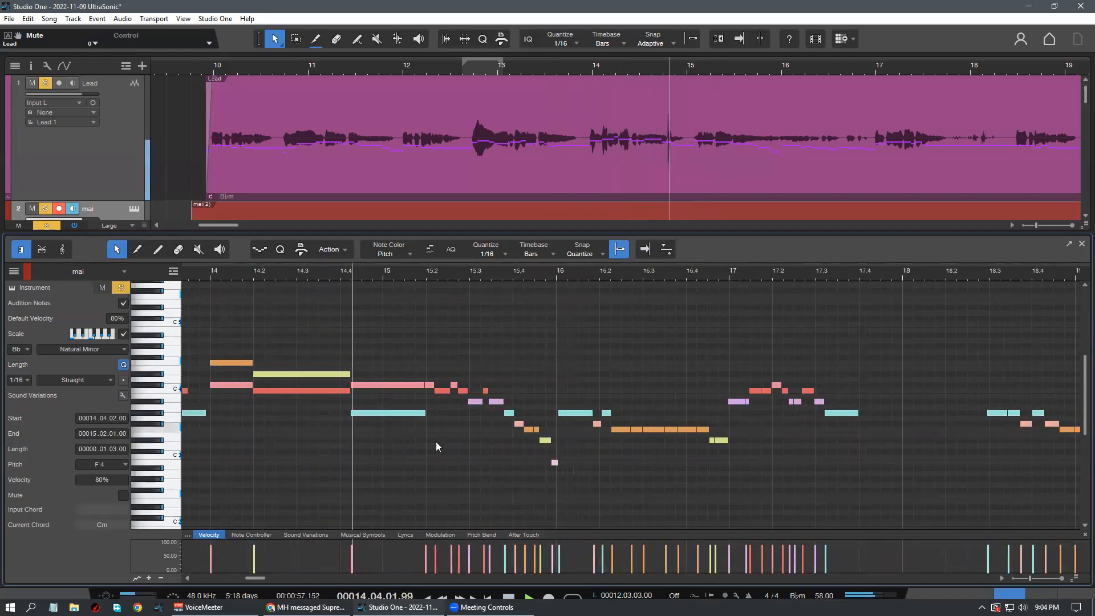
scroll(427, 266, "down", 3)
scroll(426, 264, "up", 4)
Delete the short Db 4 note at 15.2 and extend the long Db 4 note to end with Ab 3 at 15.02.01
key("f")
left_click(399, 386)
key("Delete")
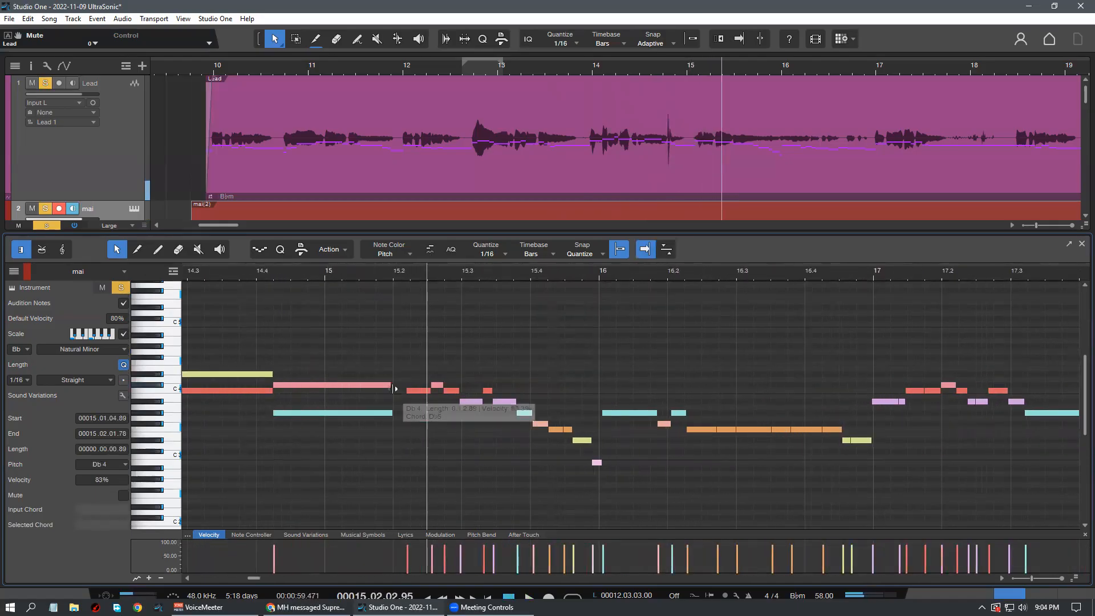
left_click(391, 386)
left_click(391, 414)
Start the C 4 note at 15.02.01, delete the short Db 4 after it, and merge it with the next C 4 note
left_click_drag(407, 391, 392, 403)
left_click(398, 406)
left_click(432, 386)
key("Delete")
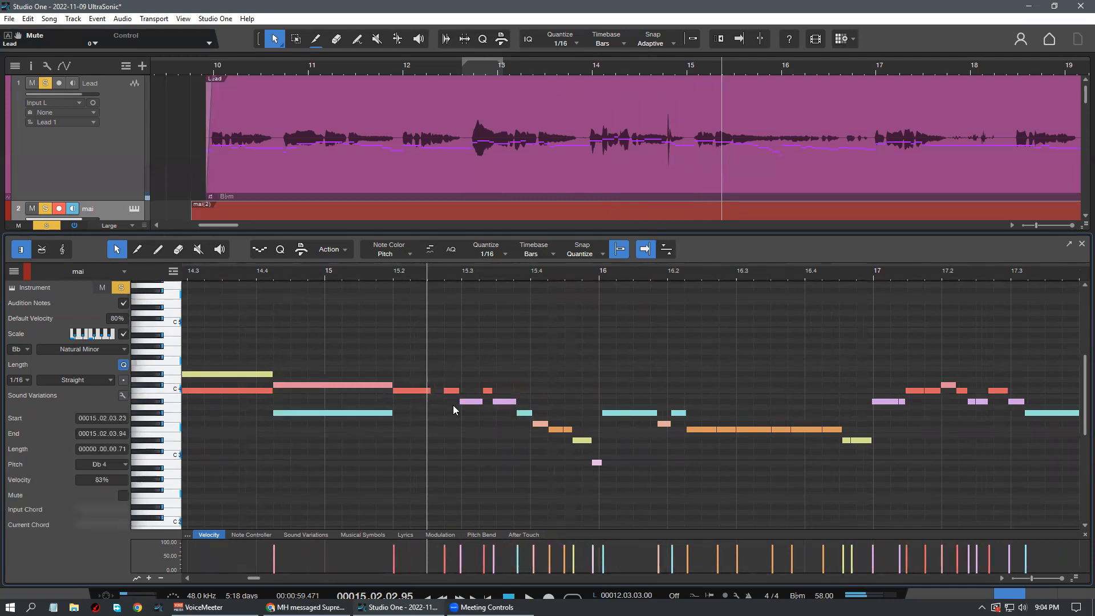
left_click(457, 402)
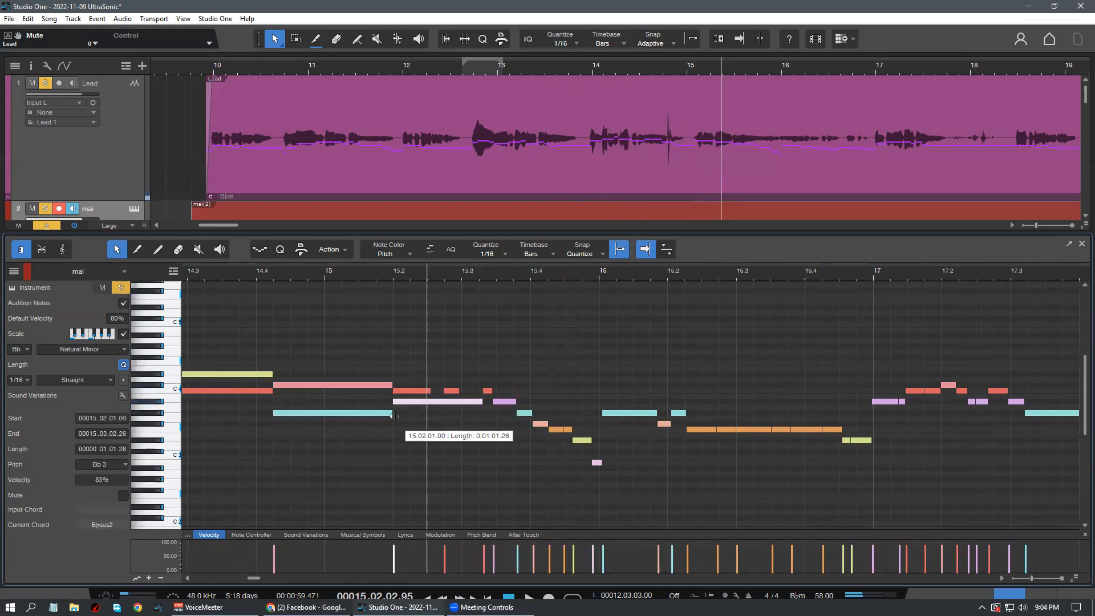
left_click_drag(460, 410, 415, 375)
key("g")
left_click(439, 430)
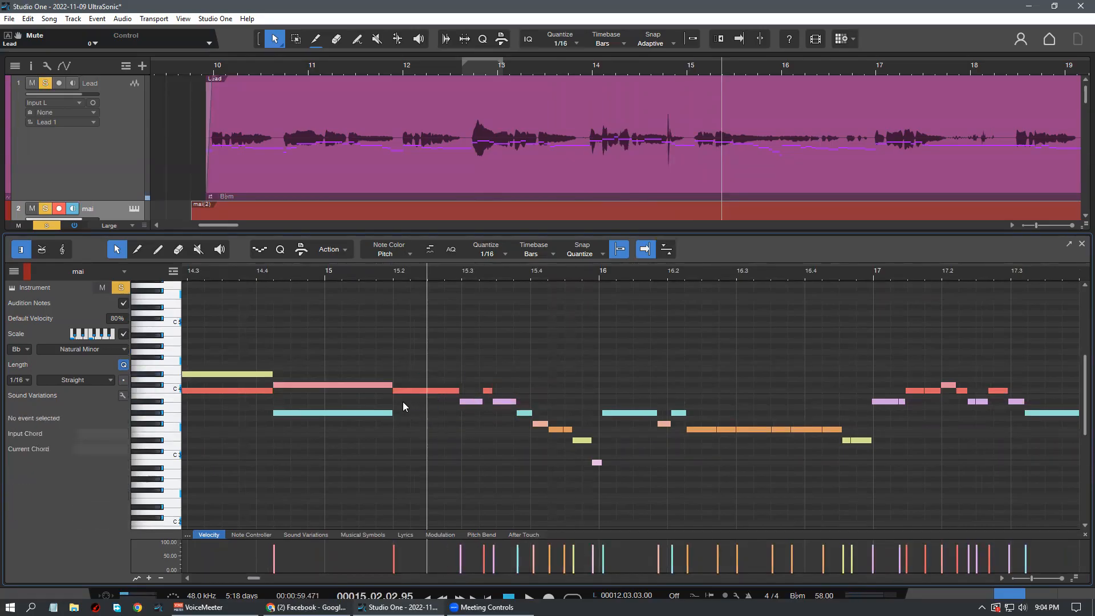
Add an Ab 3 note beneath the merged C 4, make both span 15.02.01 to 15.03.01, and play the passage
left_click(400, 391)
double_click(400, 401)
left_click_drag(413, 415, 464, 397)
left_click(460, 393)
left_click(447, 425)
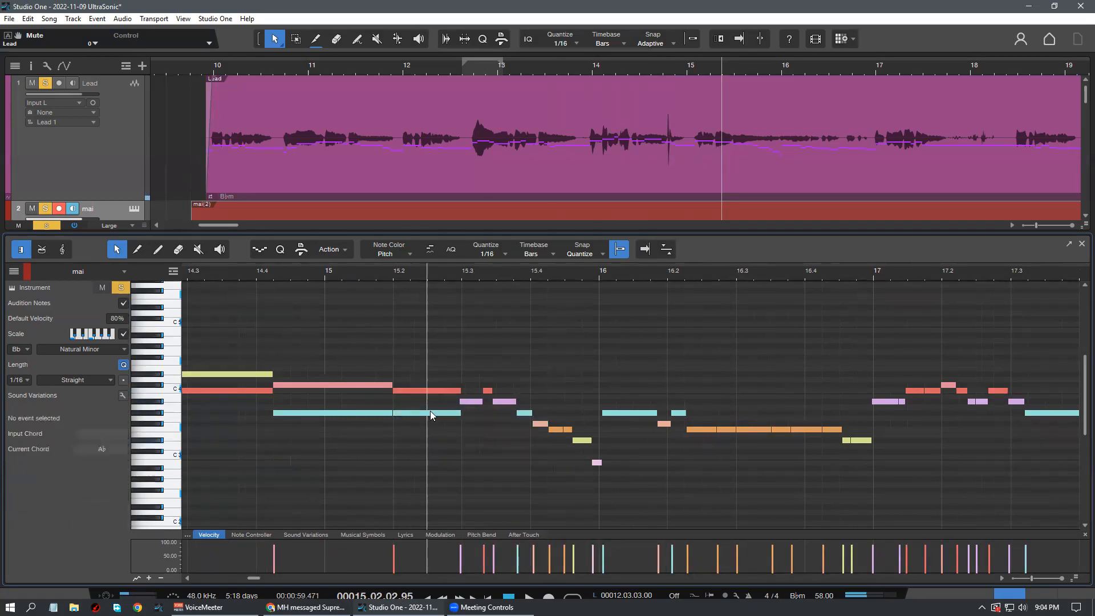
left_click(260, 276)
key("space")
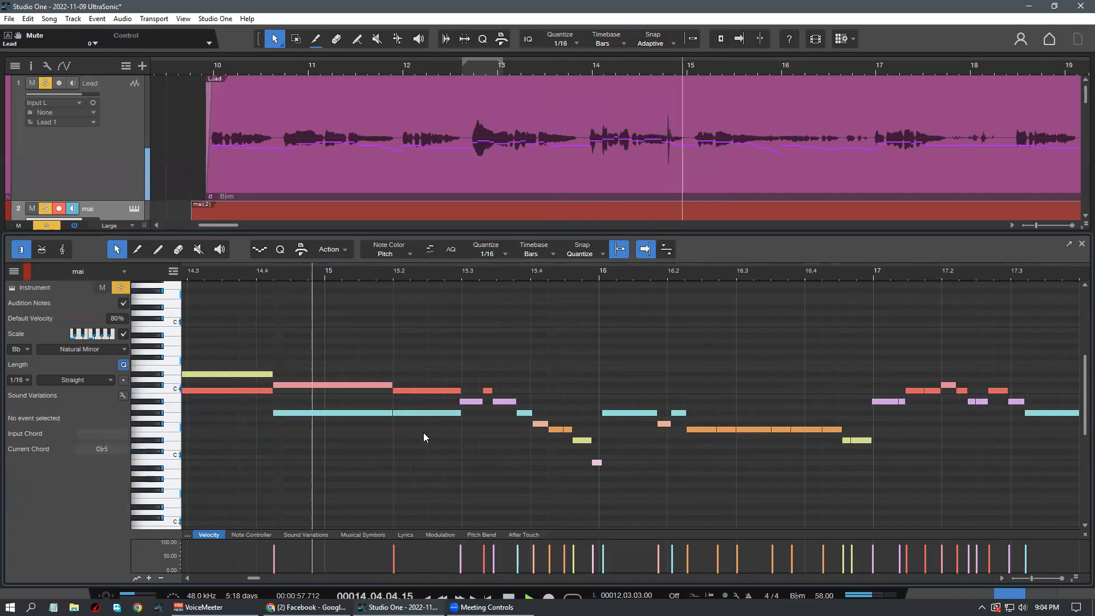
Delete the short C 4 and Ab 3 notes near 15.3 and merge the two Bb 3 notes into one spanning 15.3 to 15.4
left_click(487, 391)
key("Delete")
key("g")
left_click_drag(471, 382, 529, 402)
left_click(492, 433)
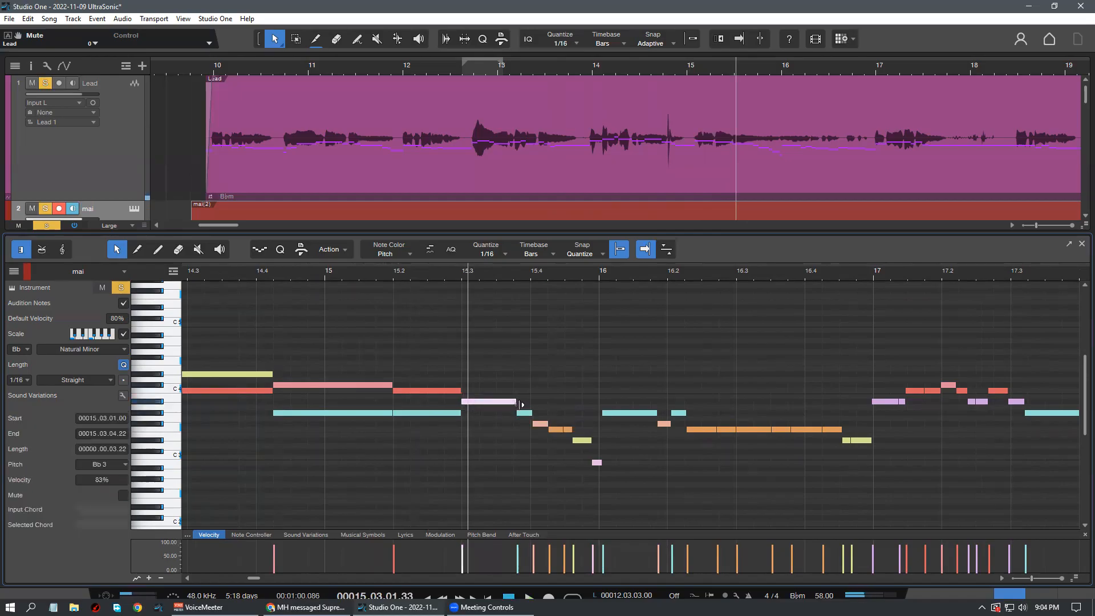
left_click(365, 370)
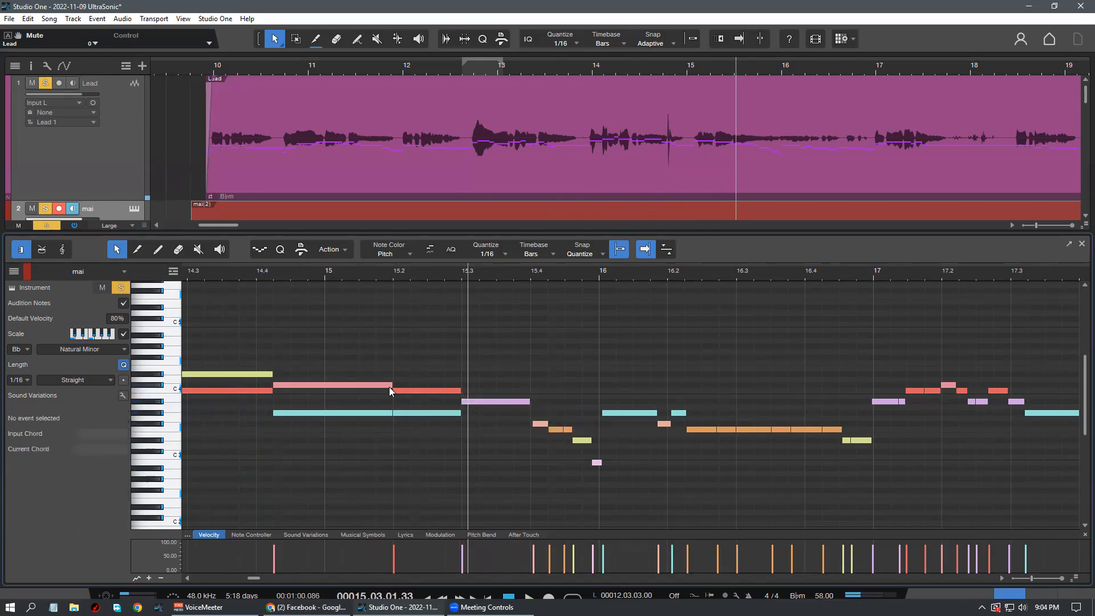
Try an Eb 4 note above the C 4 from 15.2 to 15.3, play the passage, and remove it
left_click(406, 390)
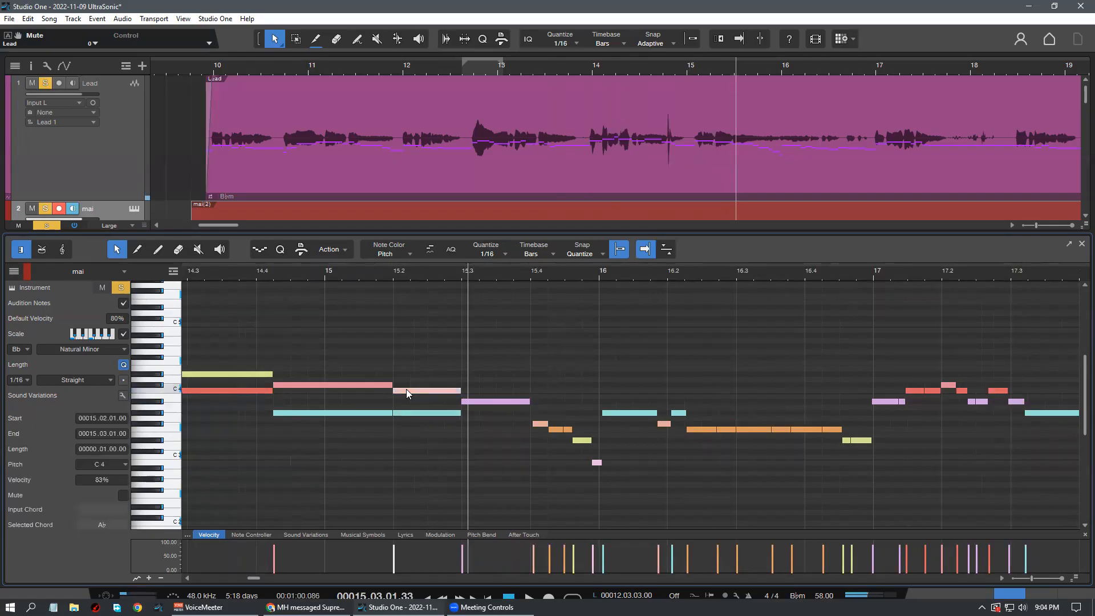
left_click(266, 391)
left_click(261, 372)
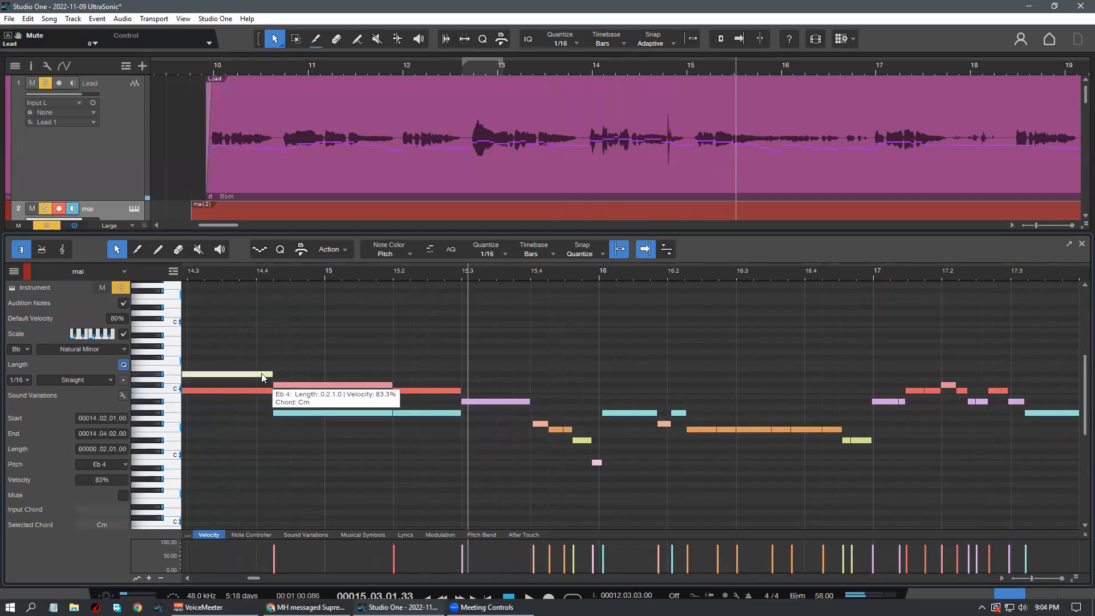
left_click(435, 400)
double_click(399, 374)
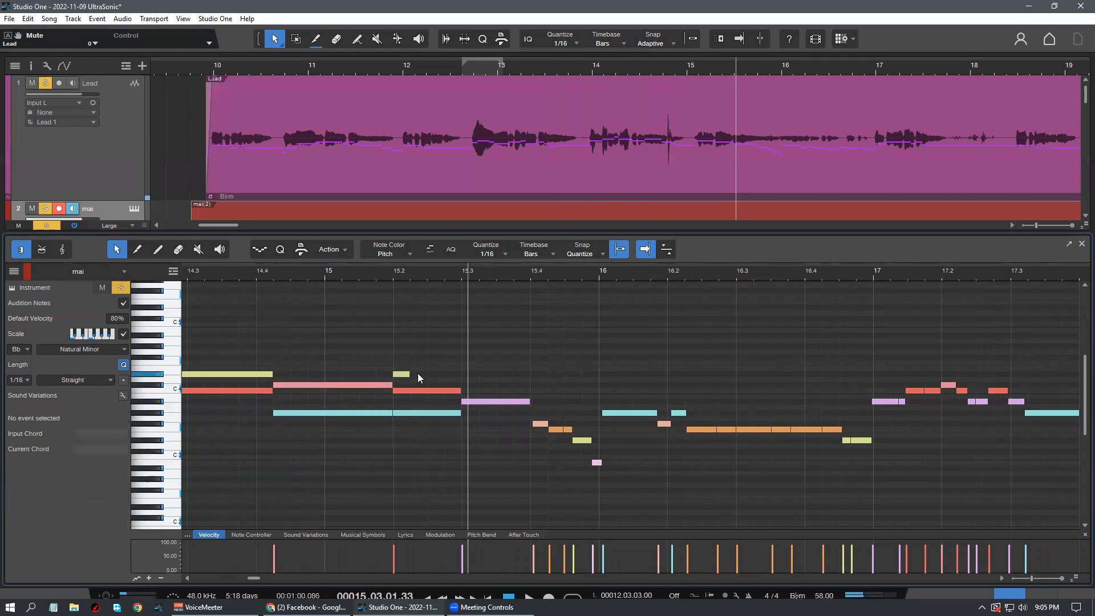
left_click_drag(462, 394, 467, 395)
left_click(371, 495)
left_click(243, 273)
key("space")
left_click_drag(294, 272, 258, 266)
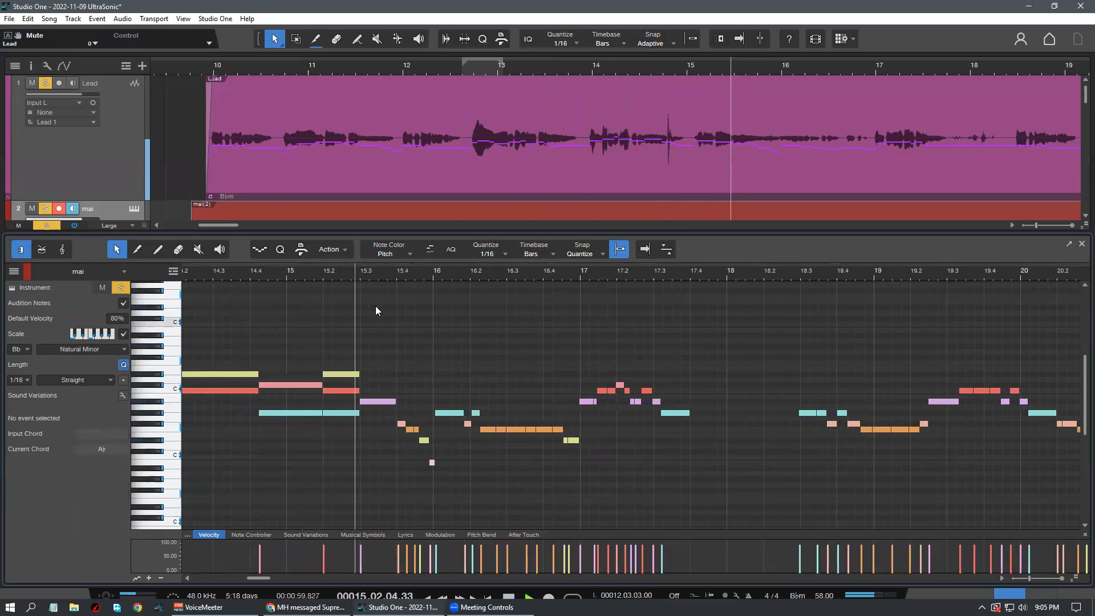
left_click_drag(383, 279, 381, 293)
key("space")
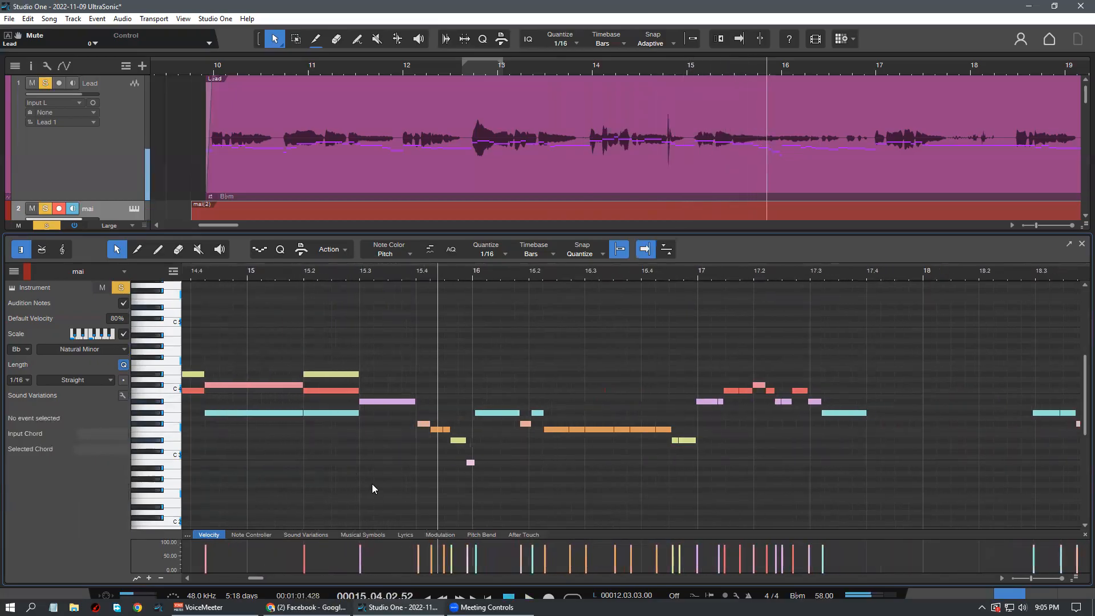
double_click(324, 375)
Draw a Gb 3 note beneath the Bb 3 from 15.3 to 15.4 and play the passage
key("space")
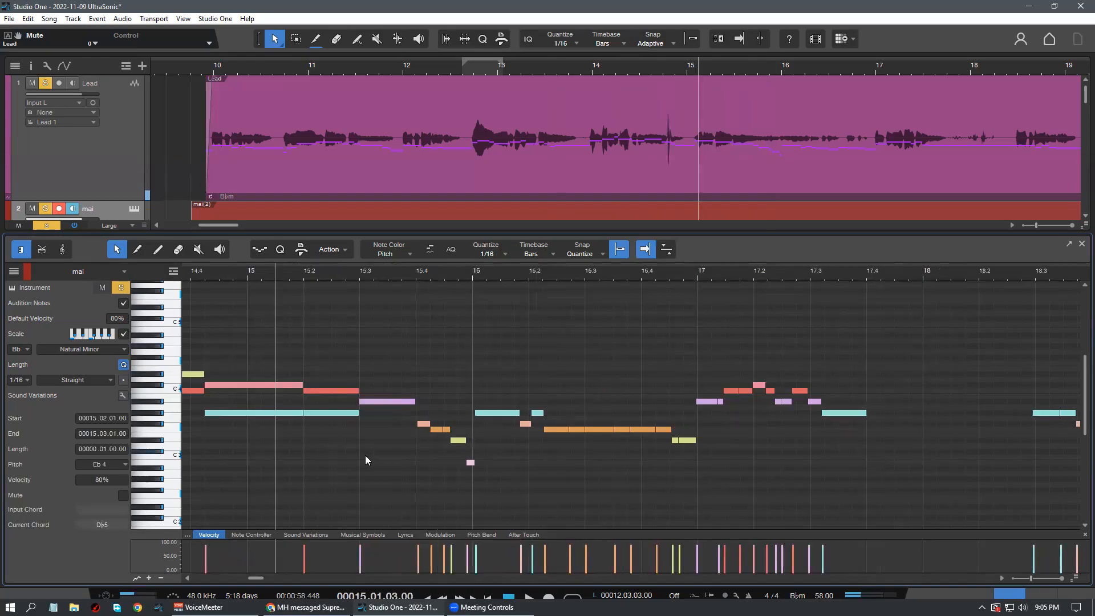
key("space")
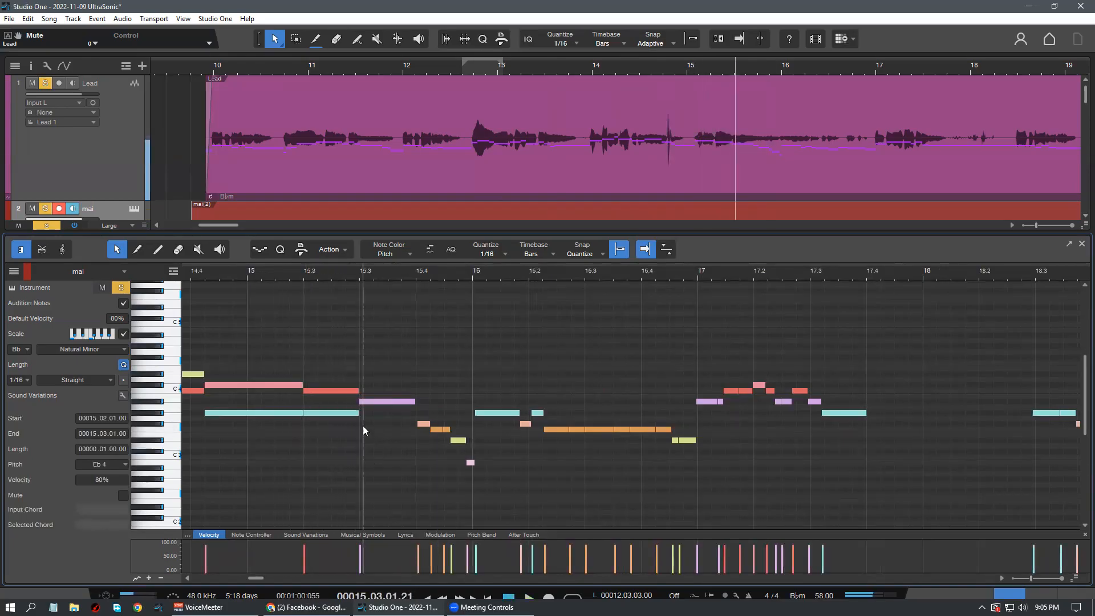
double_click(367, 424)
left_click_drag(368, 428, 400, 423)
left_click(259, 272)
key("space")
left_click(391, 463)
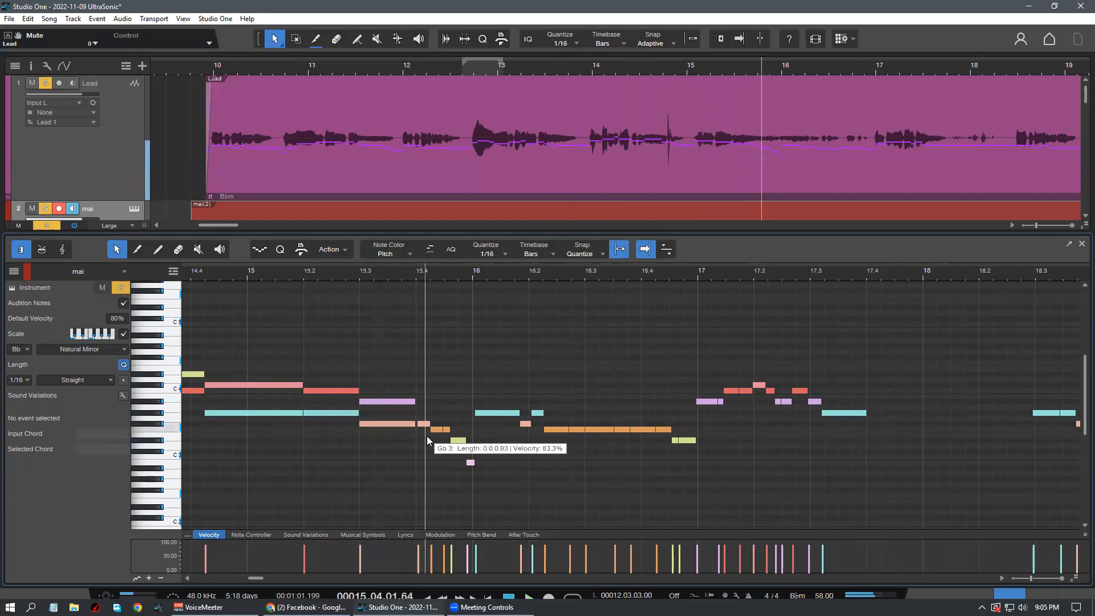
Merge the Gb 3 note with the short Gb 3 after it and trim it to end with the Bb 3 at 15.4
left_click(389, 423)
key("g")
left_click(417, 478)
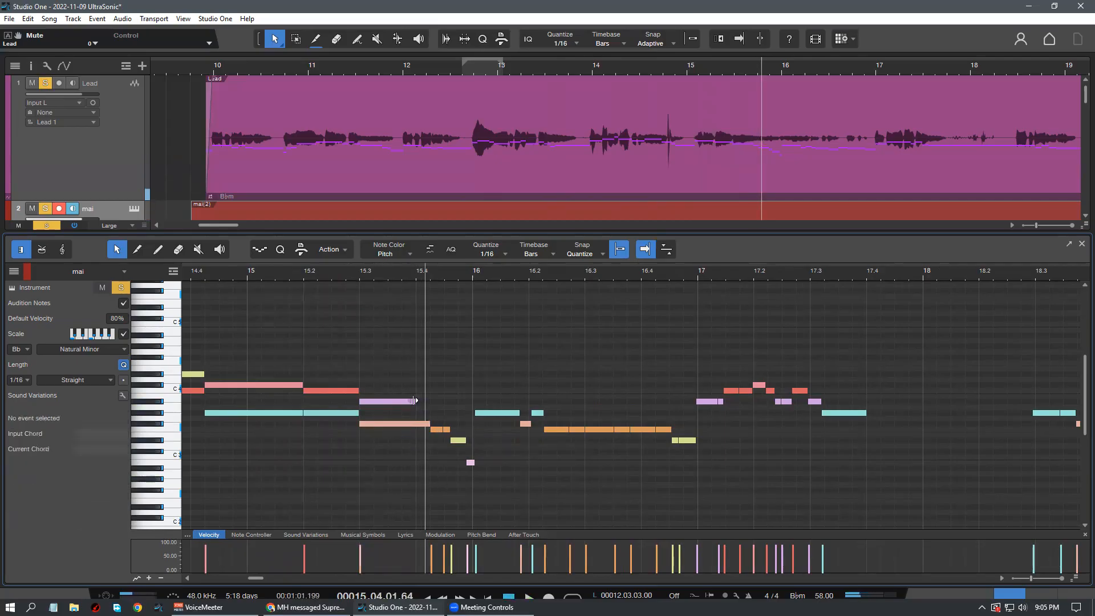
left_click(415, 401)
mouse_move(430, 424)
left_mouse_down()
mouse_move(416, 443)
mouse_move(469, 436)
mouse_move(429, 416)
left_mouse_up()
Delete the short Eb 3 note before bar 16 and merge the F 3 notes into one spanning 15.04.01 to 16.01.01
left_click(419, 436)
double_click(461, 441)
key("g")
left_click(452, 457)
Draw an Ab 3 note above the F 3 from 15.04.01 to 16.01.01 and play the passage
left_click(318, 276)
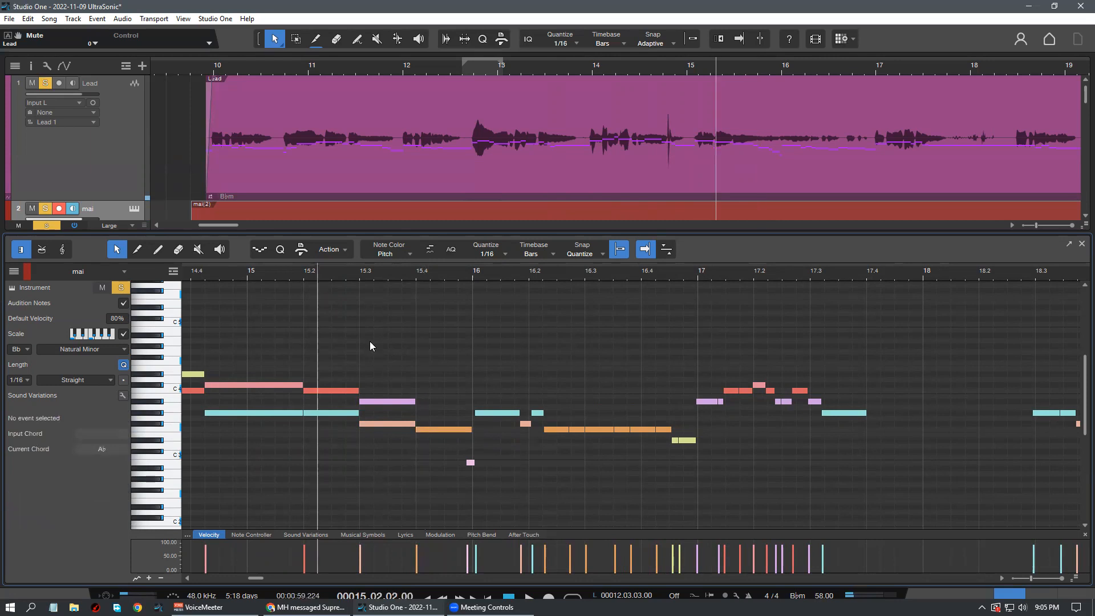
left_click_drag(419, 410, 487, 429)
left_click(271, 272)
key("space")
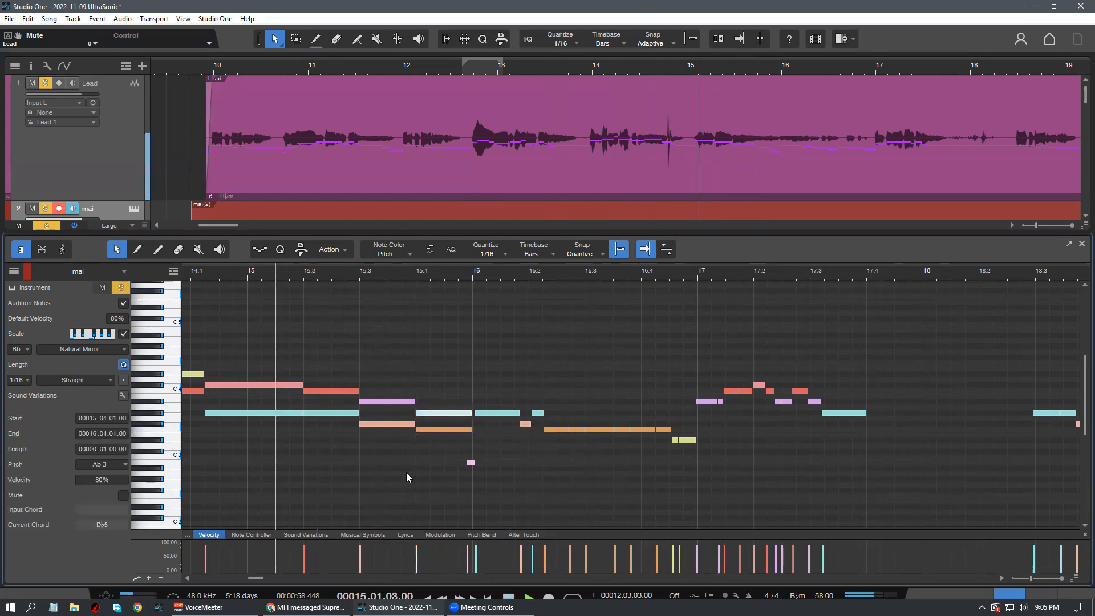
left_click(407, 475)
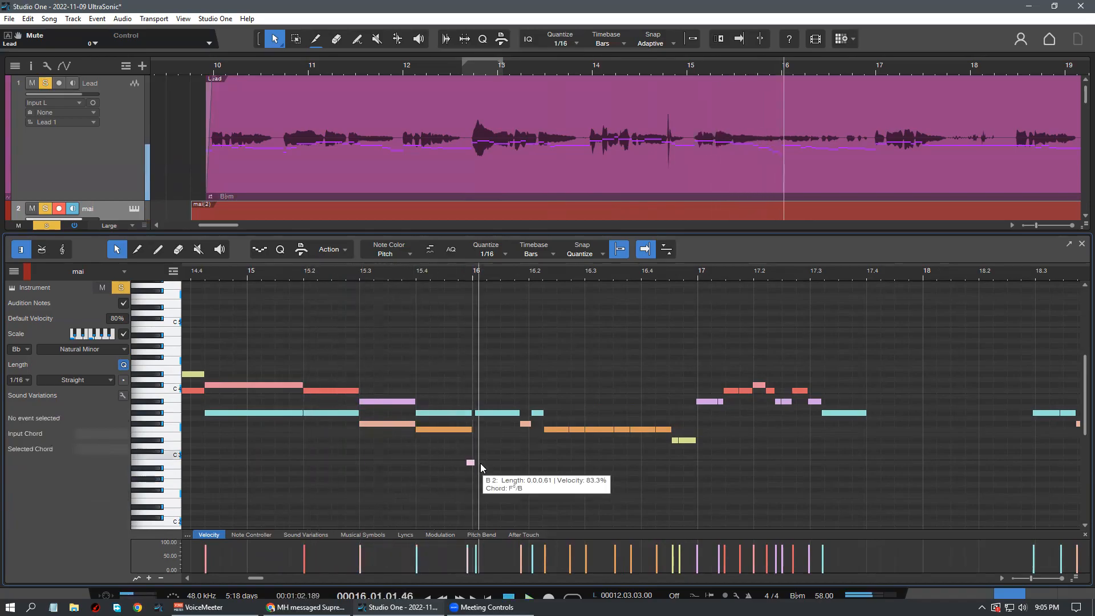
Delete the short B 2 note at bar 16 and play the passage
left_click_drag(469, 463, 447, 463)
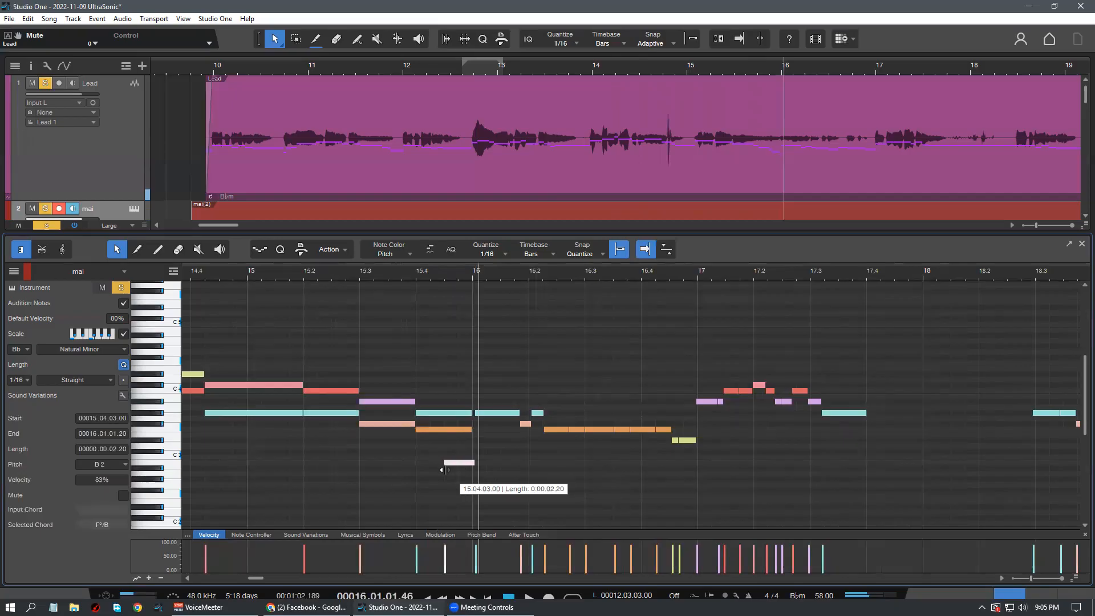
key("Delete")
left_click(249, 274)
key("space")
left_click(481, 504)
left_click_drag(433, 276, 474, 436)
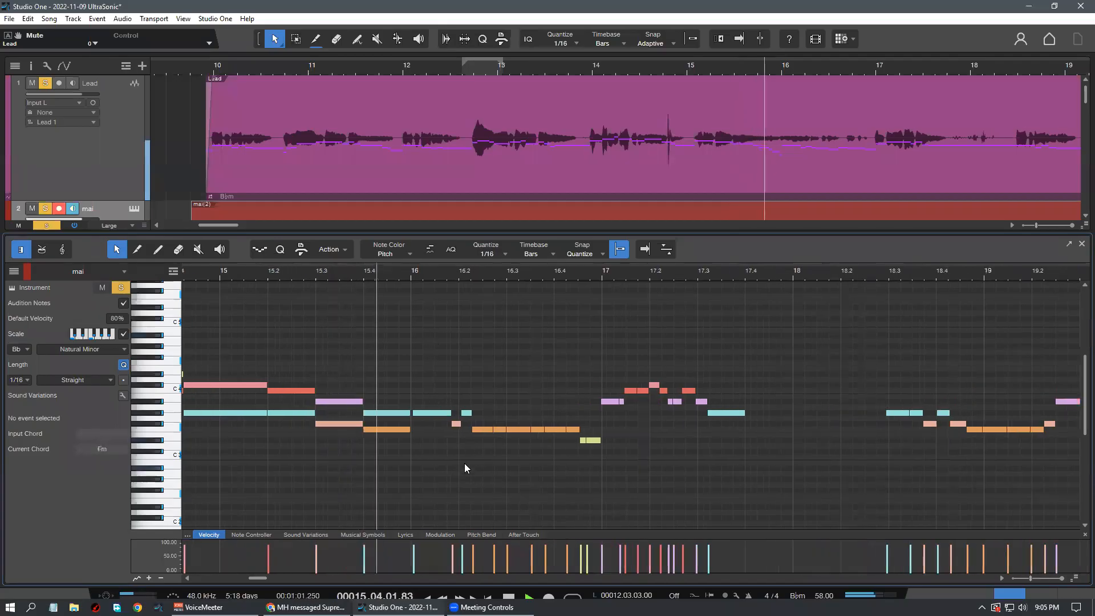
key("space")
Move the start of the Ab 3 note in bar 16 to 16.01.01 and play the transition into bar 16
left_click(411, 431)
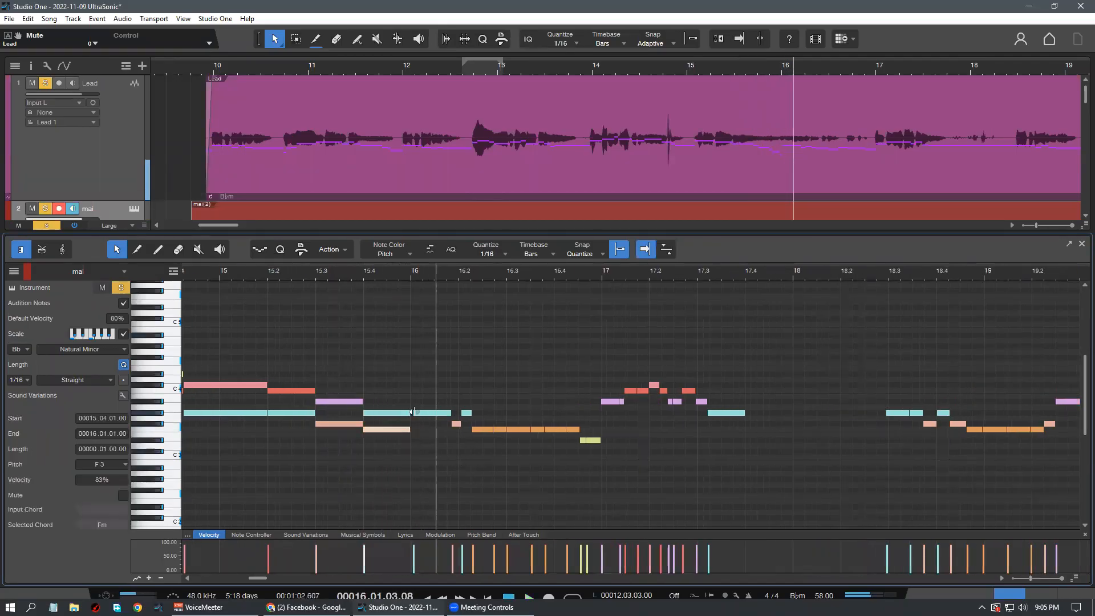
left_click_drag(412, 414, 409, 418)
left_click(420, 433)
left_click(354, 273)
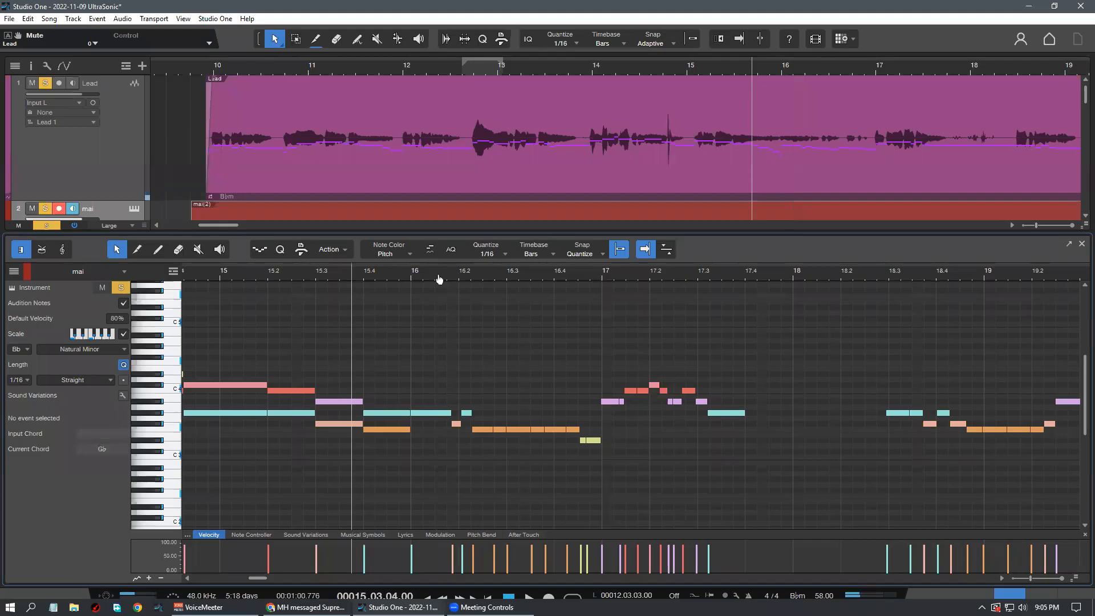
left_click_drag(439, 276, 439, 365)
key("space")
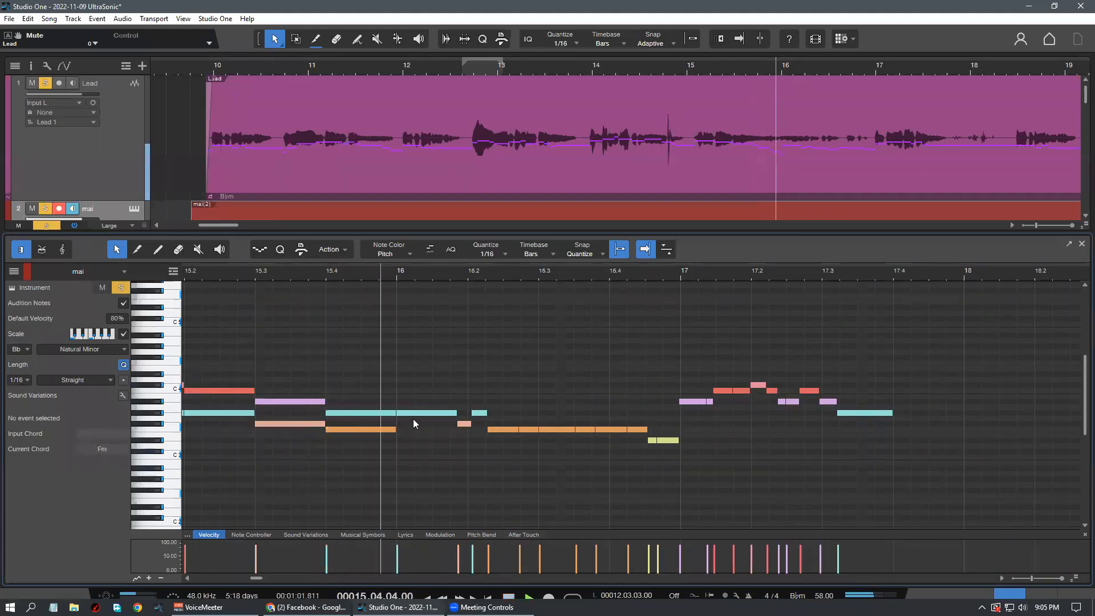
Draw a C 4 note above the Ab 3 at bar 16 and make both span 16.01.01 to 16.02.01
double_click(392, 395)
left_click_drag(386, 401, 400, 391)
left_click_drag(413, 391, 467, 415)
Delete the short Gb 3 note near 16.2 and play the passage from 15.3
double_click(465, 426)
left_click(267, 273)
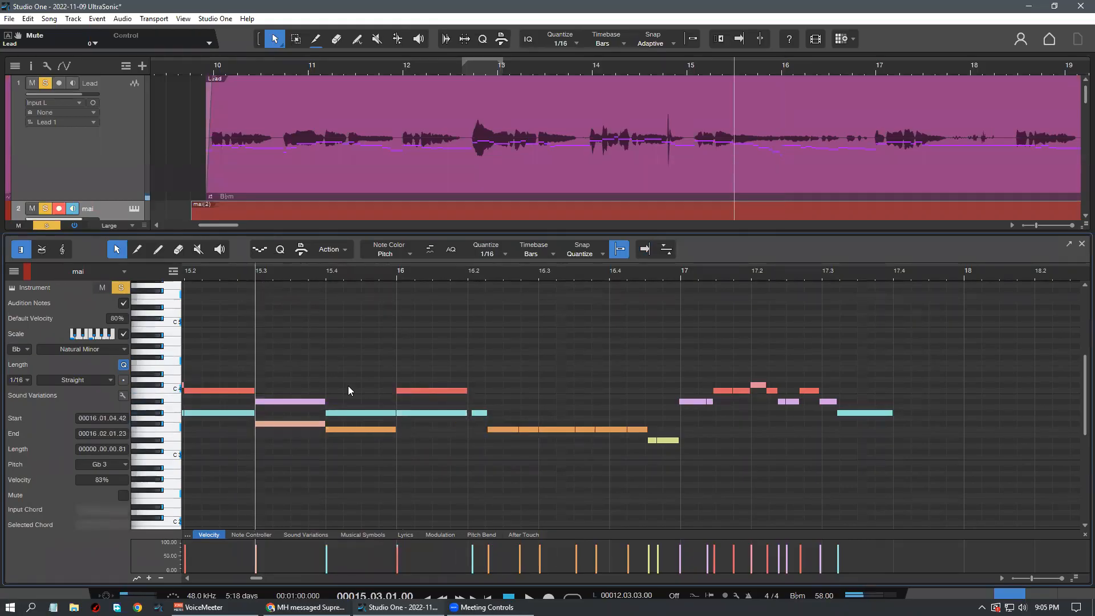
key("space")
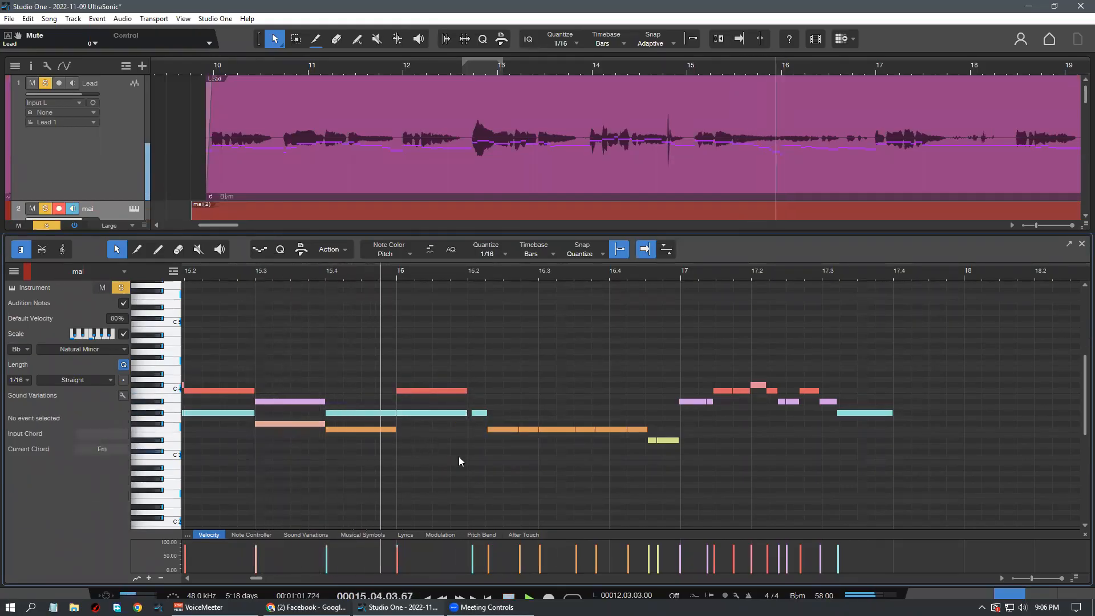
left_click(471, 414)
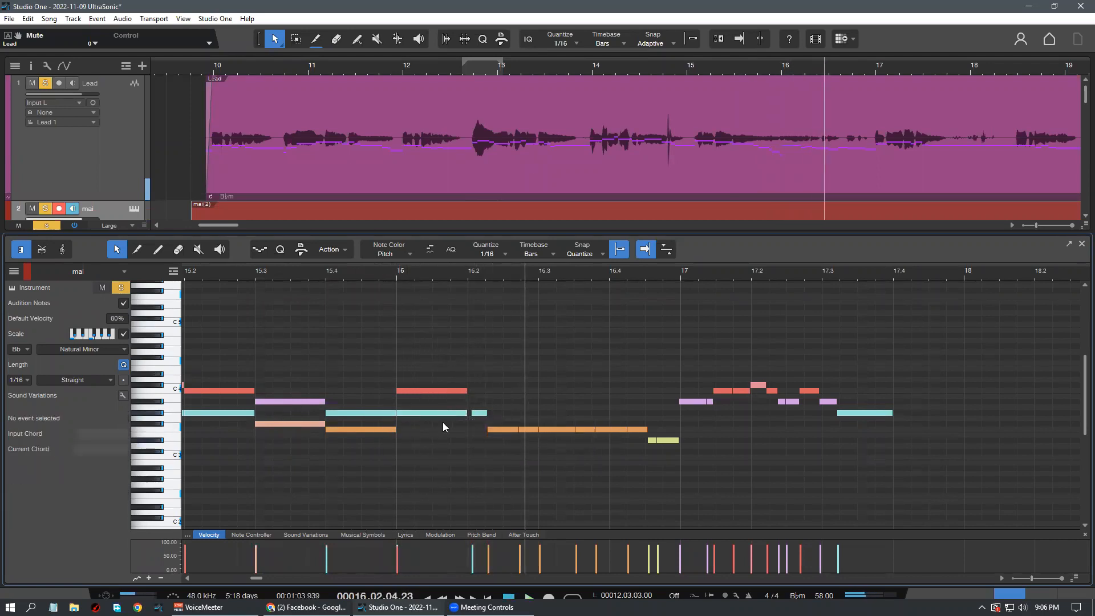
Extend the F 3 note that starts at 15.4 to end with the C 4 and Ab 3 at 16.2, and play the passage
left_click(237, 413)
left_click(412, 475)
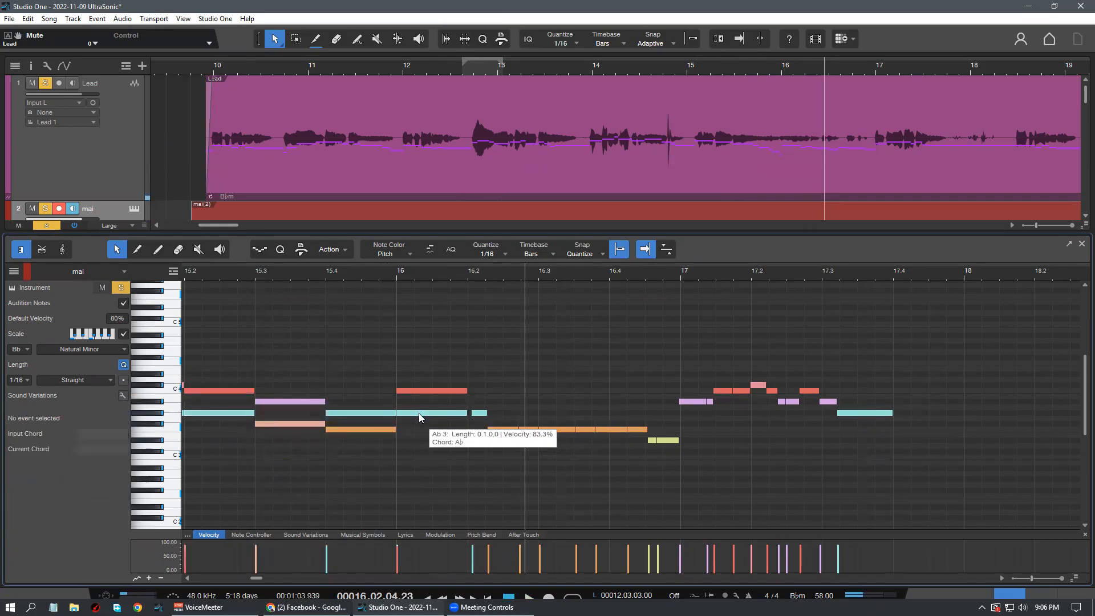
left_click(419, 413)
left_click(428, 448)
key("space")
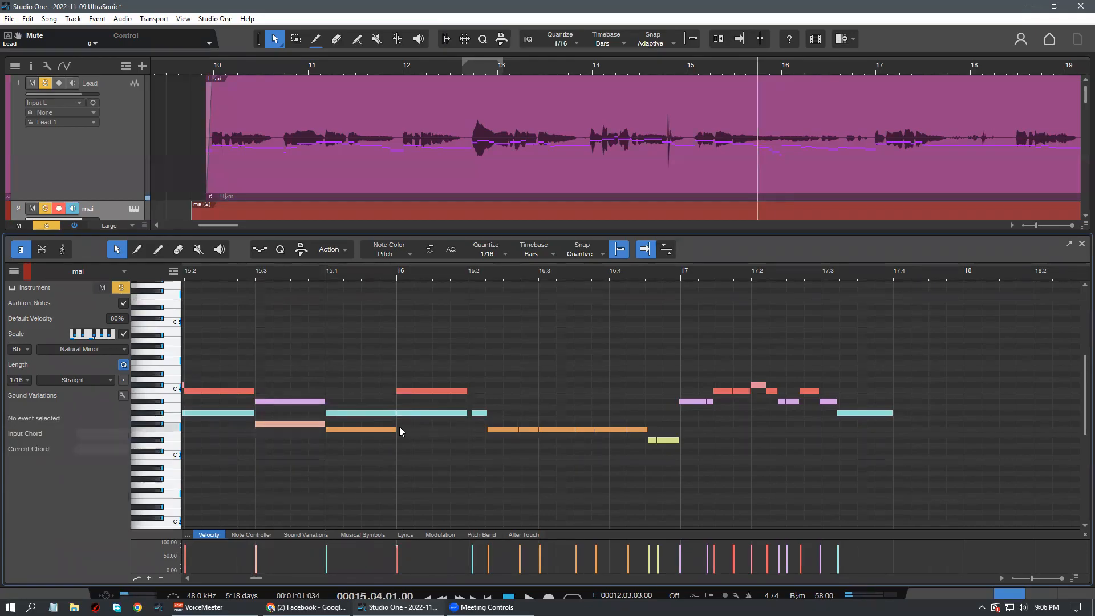
left_click_drag(400, 426, 469, 440)
key("space")
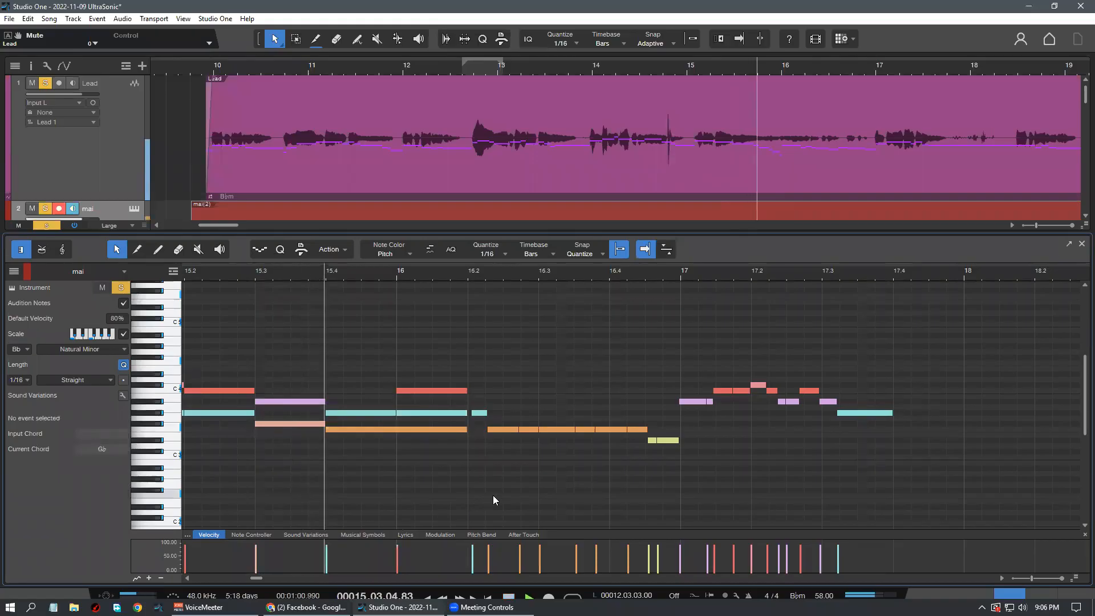
key("space")
Delete the short Ab 3 note just after 16.2
left_click(481, 414)
key("Delete")
left_click_drag(467, 443, 462, 383)
left_click(486, 437)
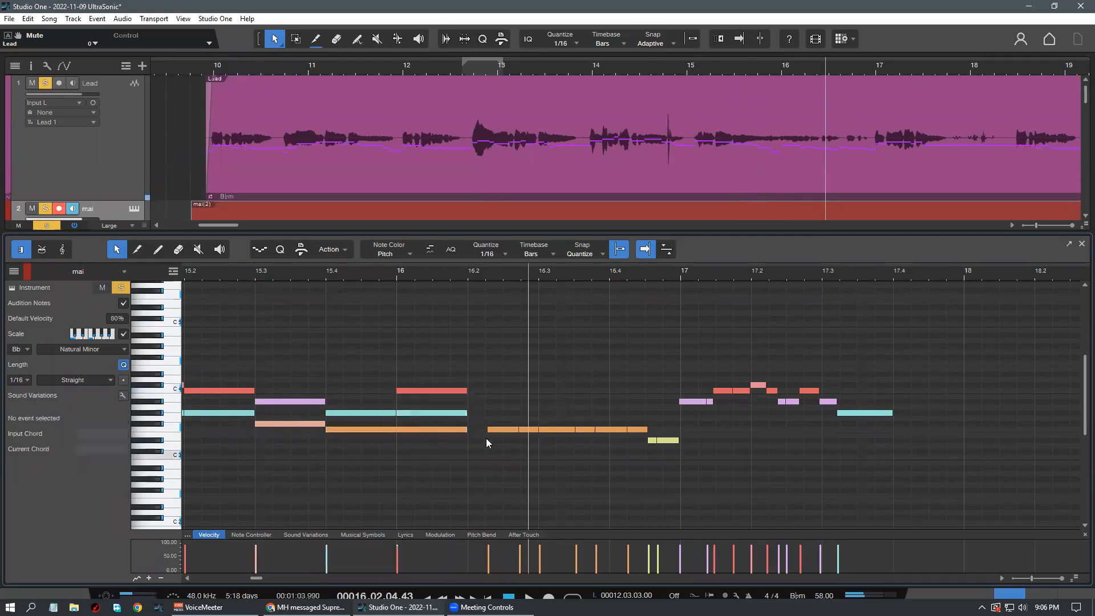
Start the next F 3 note at 16.02.01, merge it with the F 3 notes that follow, and play the passage
left_click_drag(488, 429, 468, 428)
left_click_drag(468, 459, 645, 414)
key("g")
left_click(397, 329)
key("space")
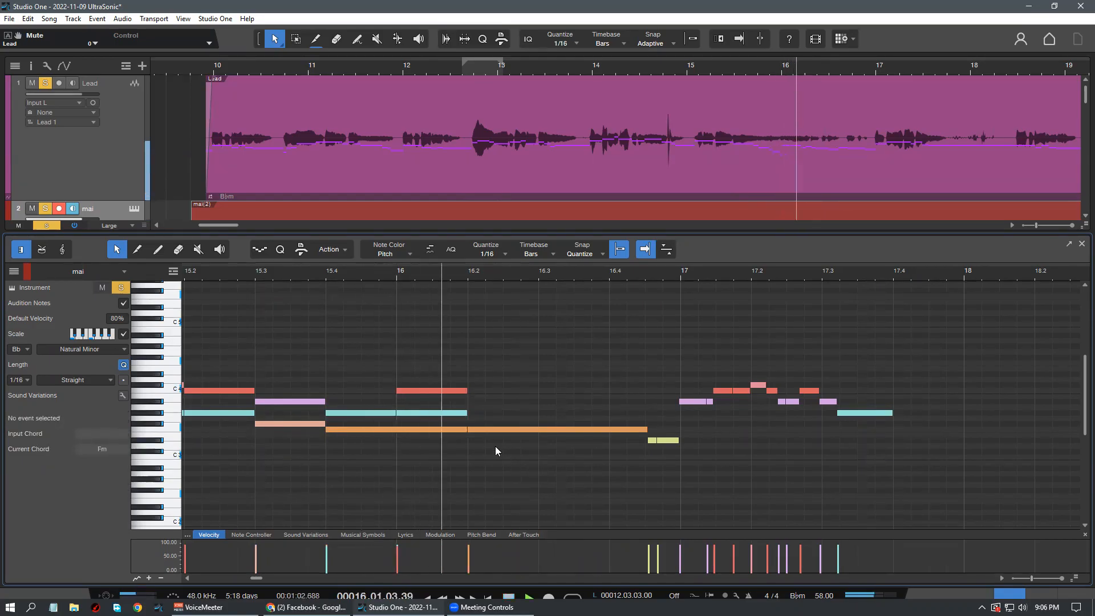
Draw an Ab 3 note above the merged F 3 from 16.02.01 and end both notes at 16.04.03
left_click_drag(468, 412, 642, 467)
left_click_drag(647, 429, 644, 429)
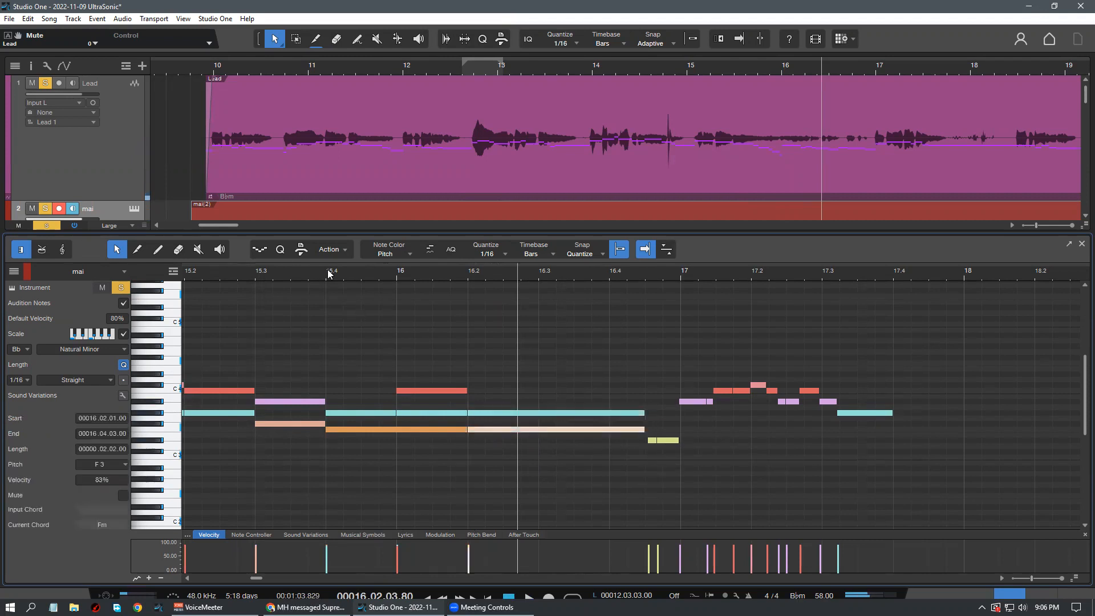
left_click(513, 484)
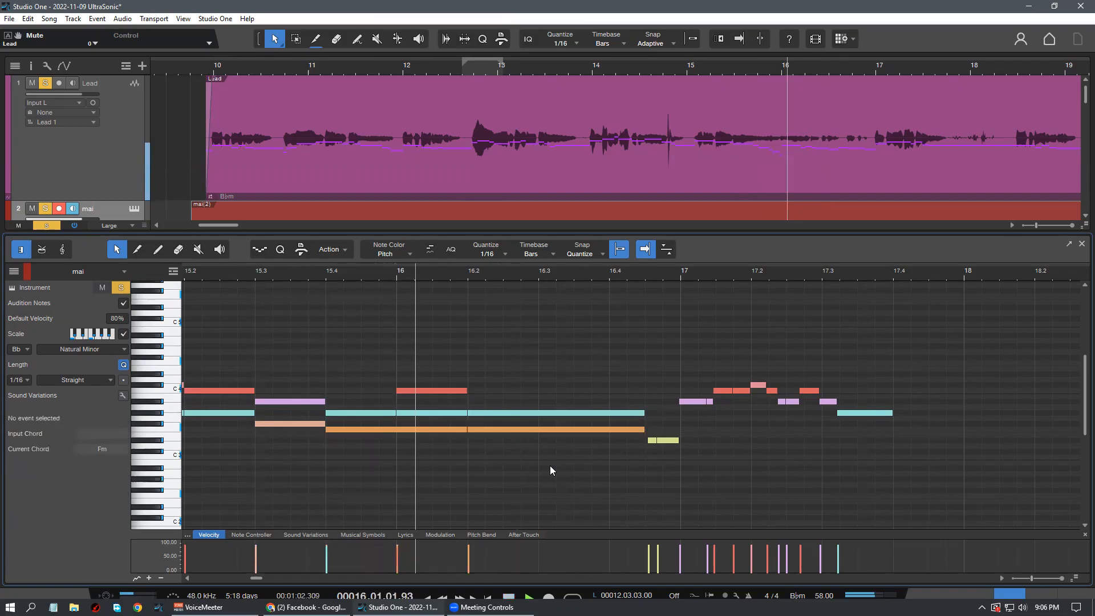
Play the edited chords through bar 16 and check how they fit under the Lead vocal
mouse_move(595, 276)
left_mouse_down()
mouse_move(557, 262)
mouse_move(547, 297)
left_mouse_up()
key("space")
left_click_drag(612, 471, 568, 440)
left_click_drag(580, 274, 608, 250)
left_click(400, 273)
key("space")
mouse_move(477, 274)
left_mouse_down()
mouse_move(469, 286)
mouse_move(487, 270)
left_mouse_up()
scroll(534, 465, "down", 1)
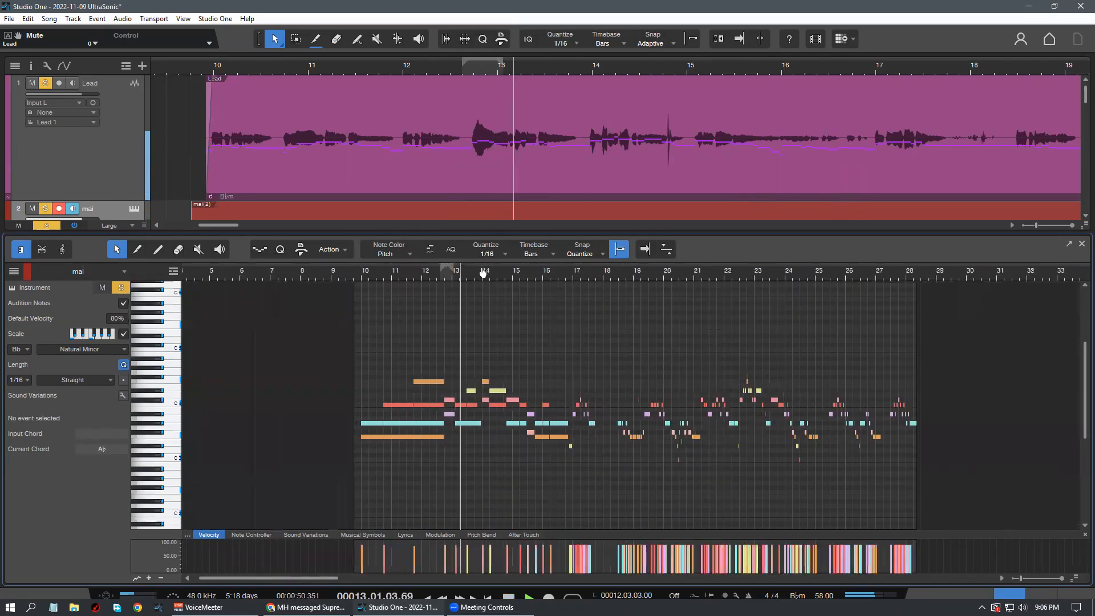
scroll(536, 442, "down", 1)
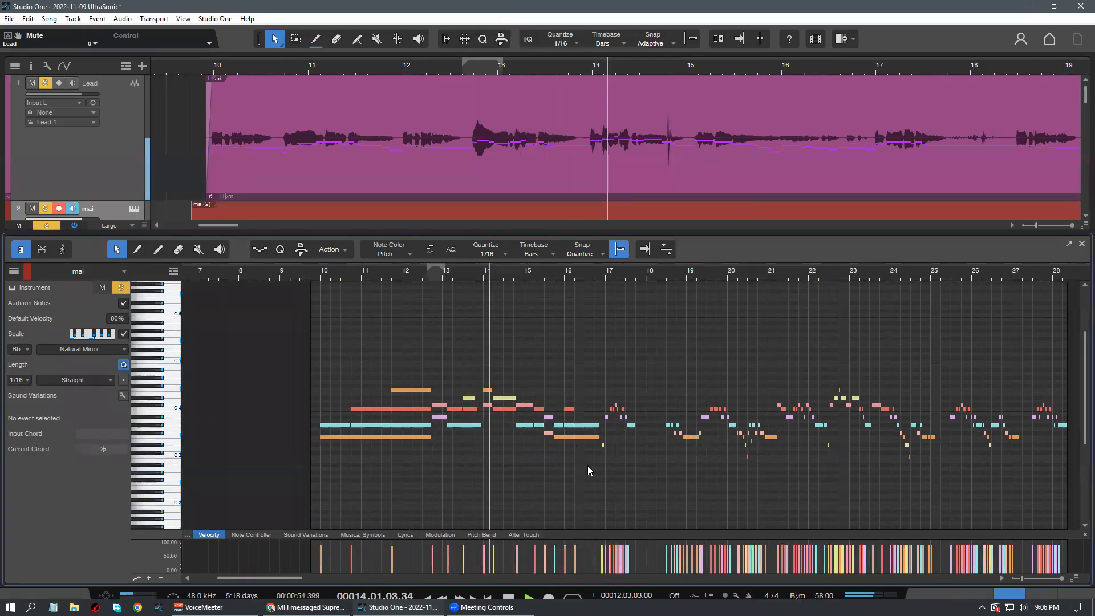
left_click_drag(536, 275, 529, 280)
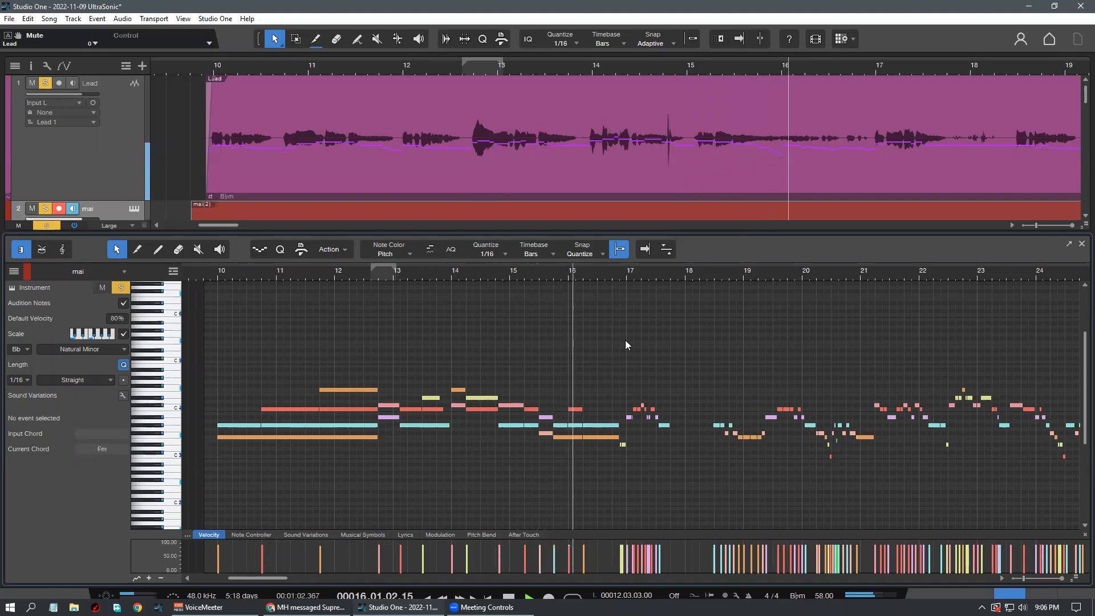
Draw a C 4 note above the Ab 3 from 16.03.01 to 16.04.03 and play from bar 16
left_click_drag(617, 280, 593, 298)
key("f")
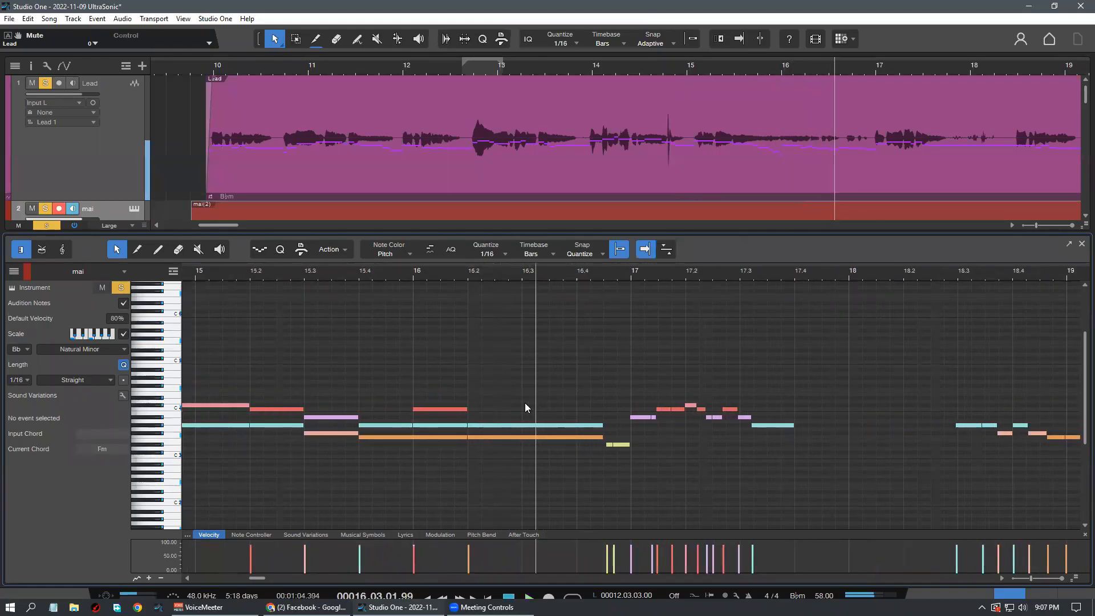
mouse_move(524, 406)
left_mouse_down()
mouse_move(603, 406)
mouse_move(545, 410)
left_mouse_up()
left_click(408, 268)
left_click(546, 466)
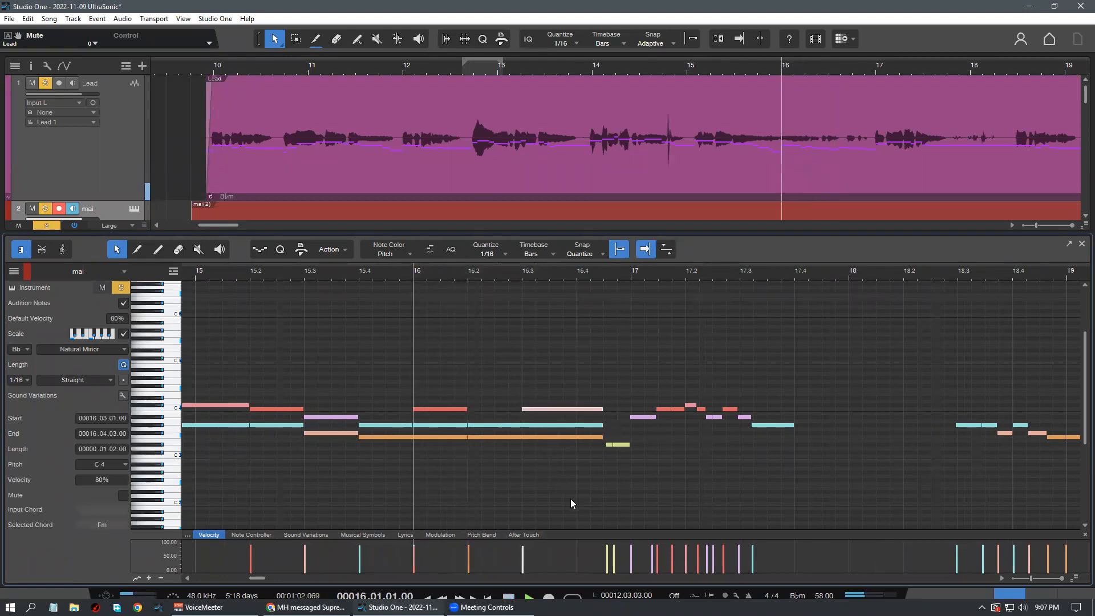
left_click(532, 445)
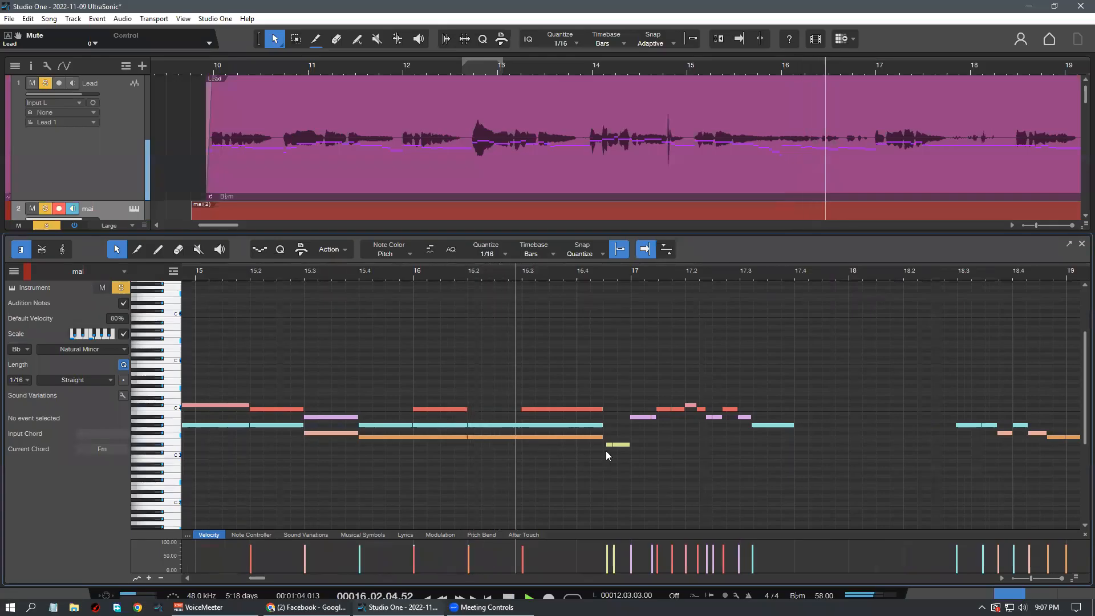
Try adding an Eb 4 copy of the C 4 note at 16.3, and undo it
left_click(596, 407)
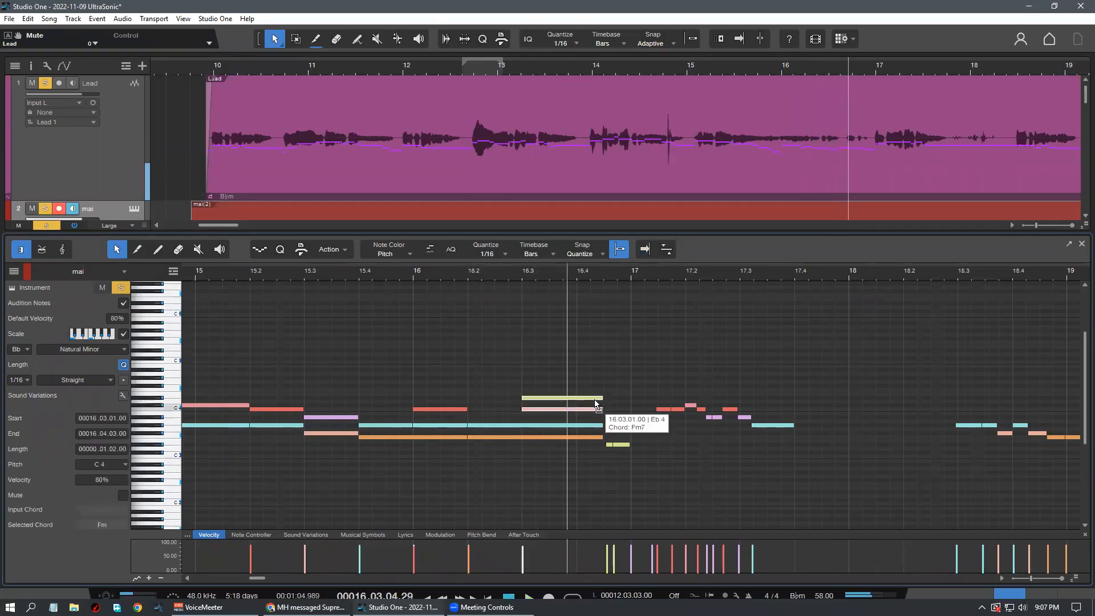
left_click_drag(594, 404, 594, 404)
left_click(448, 279)
key("ctrl+z")
key("space")
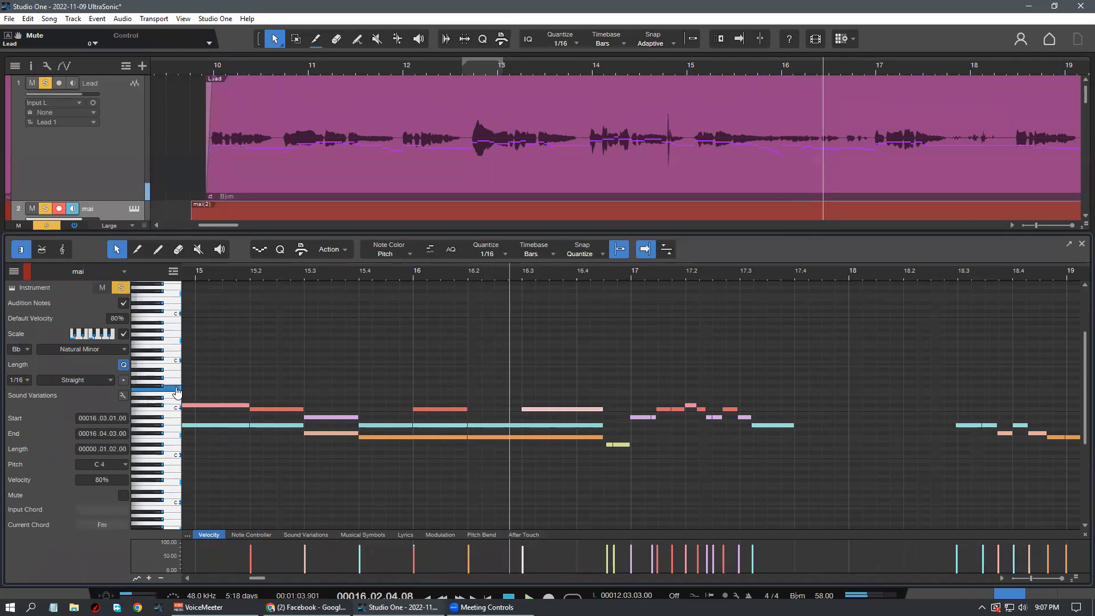
Move the C 4 note at 16.03.01 up to F 4 and play the chords leading into bar 16
left_click_drag(532, 408, 531, 390)
left_click(389, 288)
key("space")
scroll(562, 418, "down", 1)
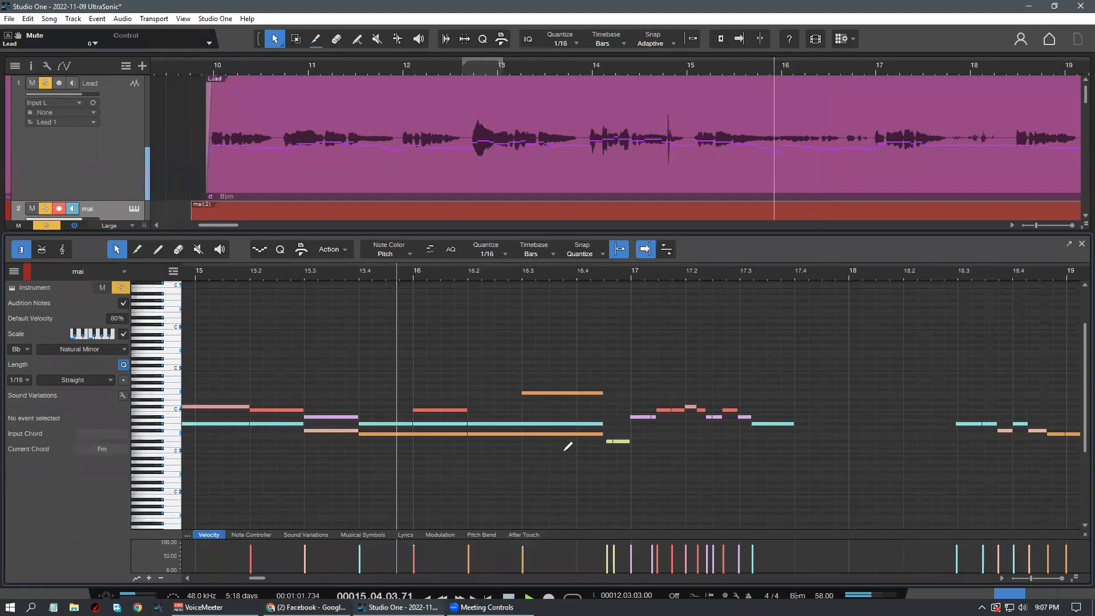
scroll(536, 462, "up", 1)
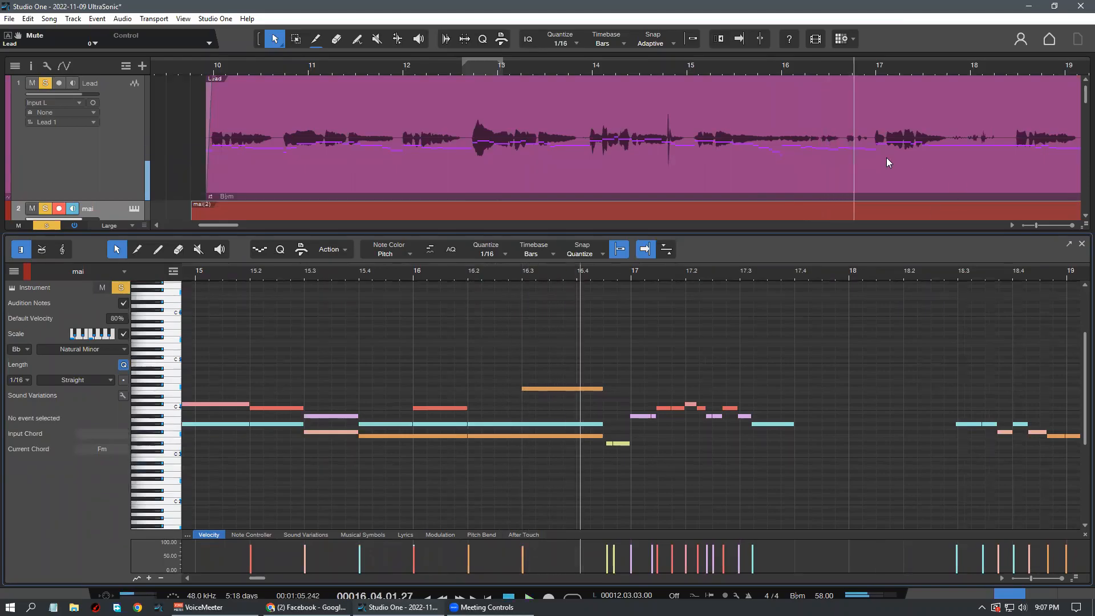
Split the Lead clip around the noise just before bar 17, delete the piece in between, and close the editor
left_click(873, 140)
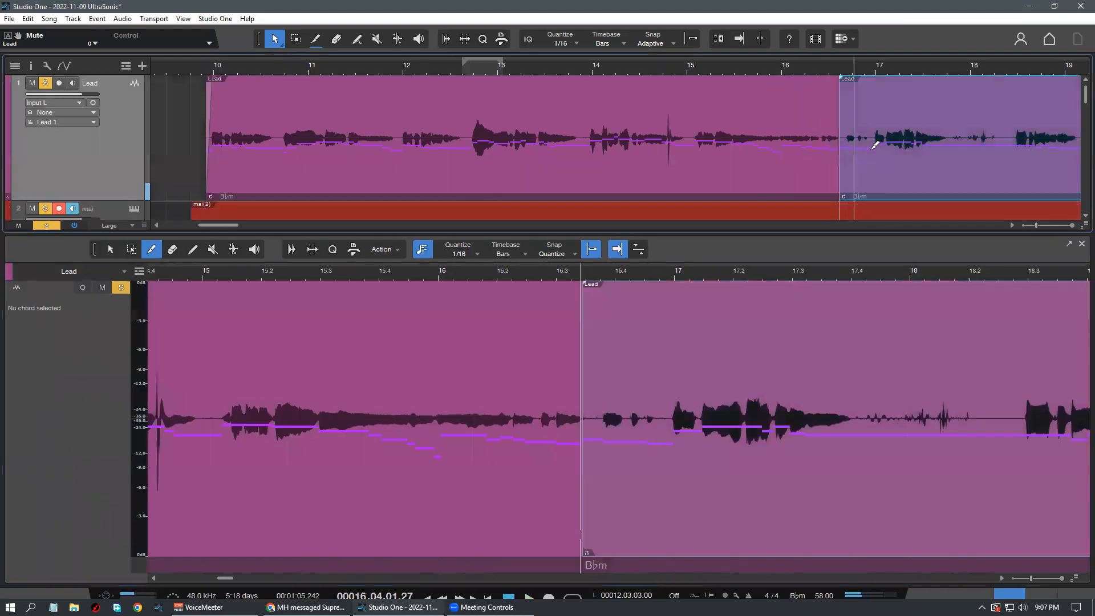
left_click(873, 139, "alt")
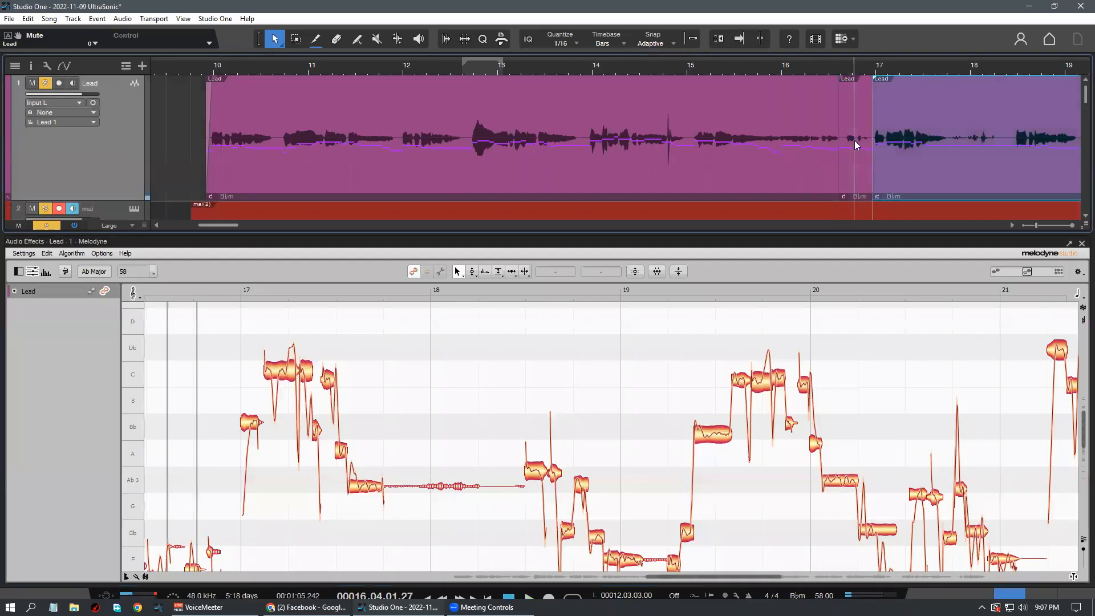
left_click(854, 141)
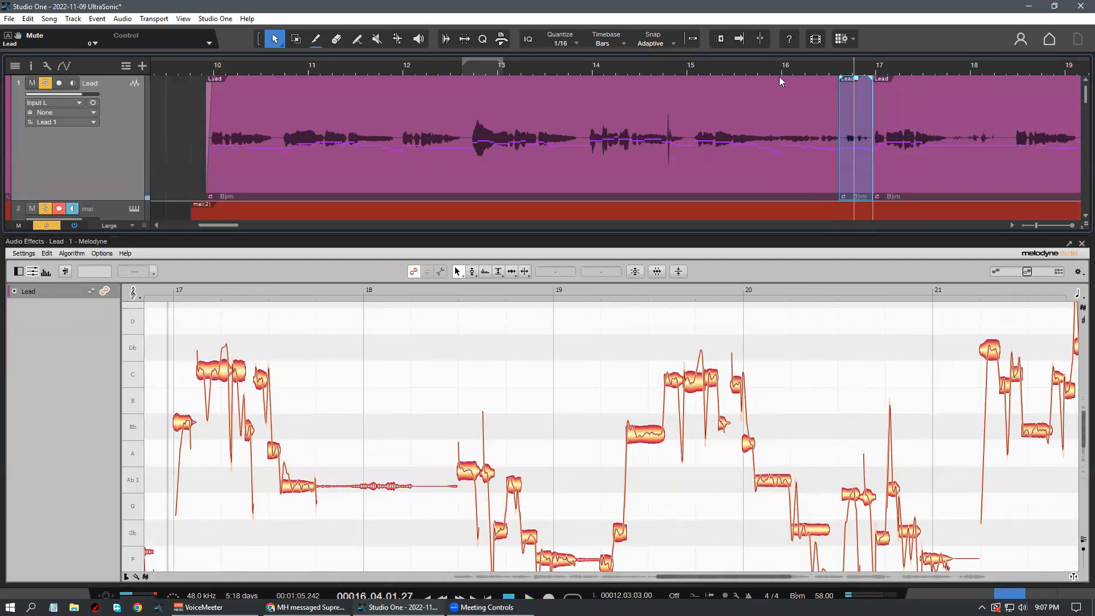
left_click(779, 68)
key("Delete")
key("F2")
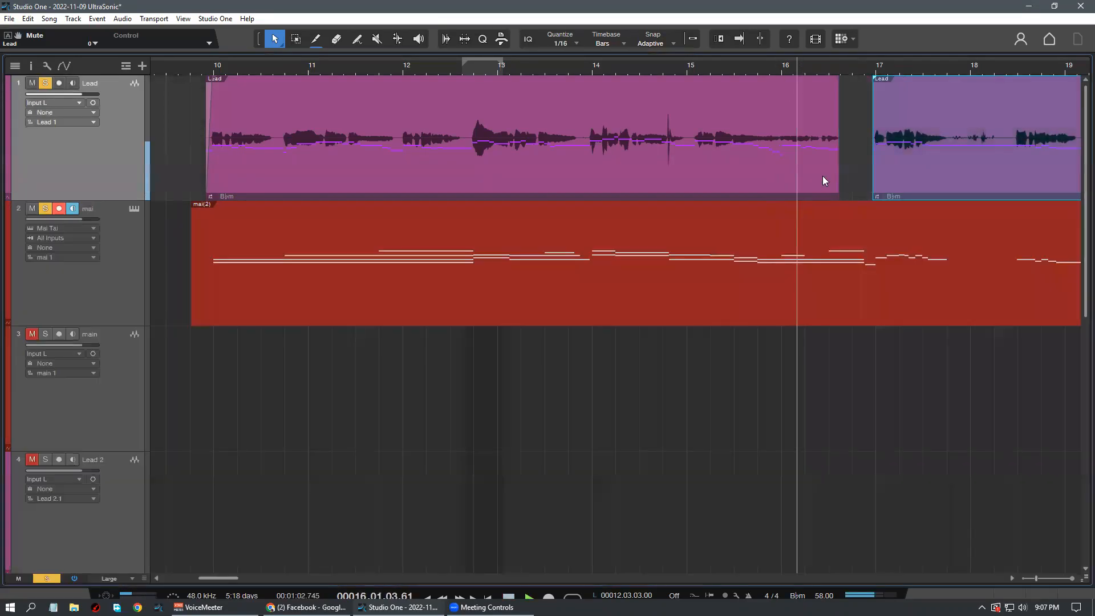
Extend the Lead clip before the gap slightly and give its end a fade-out of about 274 ms
left_click_drag(845, 98, 849, 99)
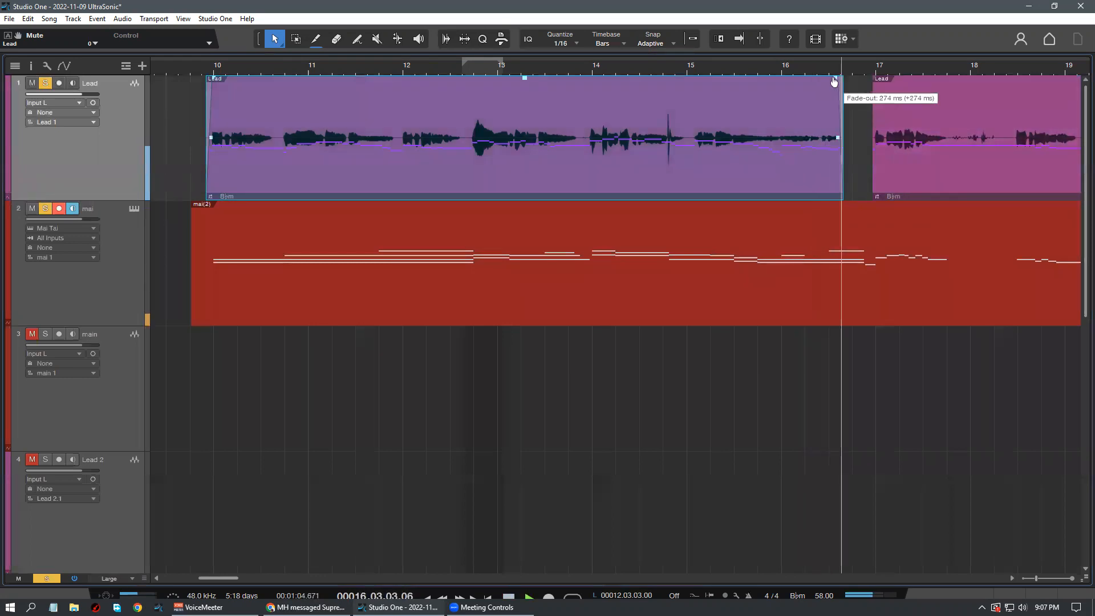
left_click_drag(818, 59, 675, 68)
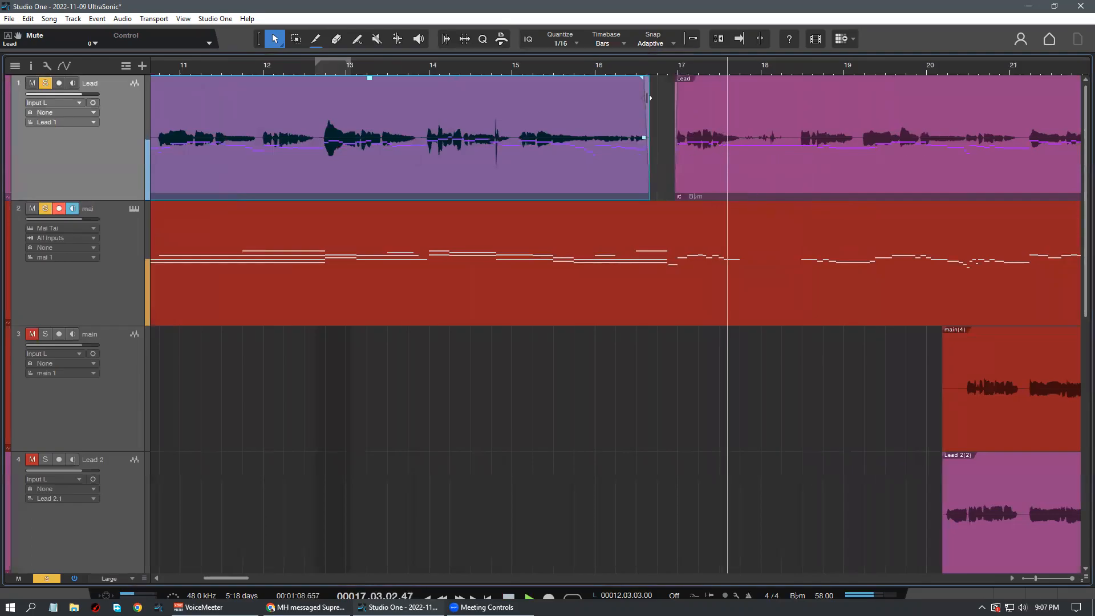
left_click(568, 66)
Open the mai part's notes, play through bar 16, and delete the two short low notes just before bar 17
double_click(696, 284)
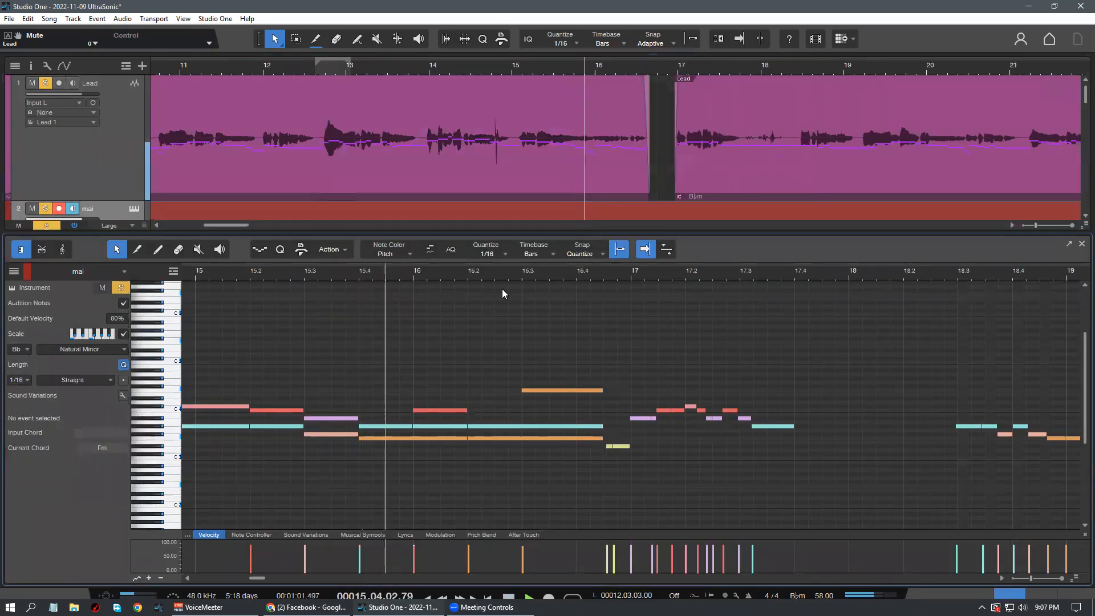
left_click_drag(437, 271, 384, 365)
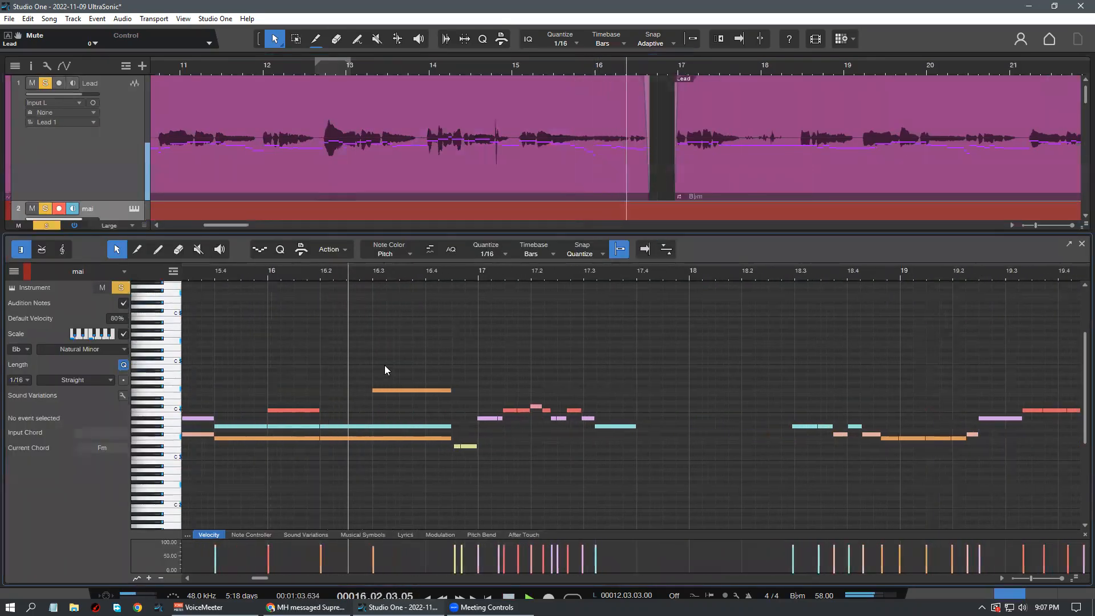
key("f")
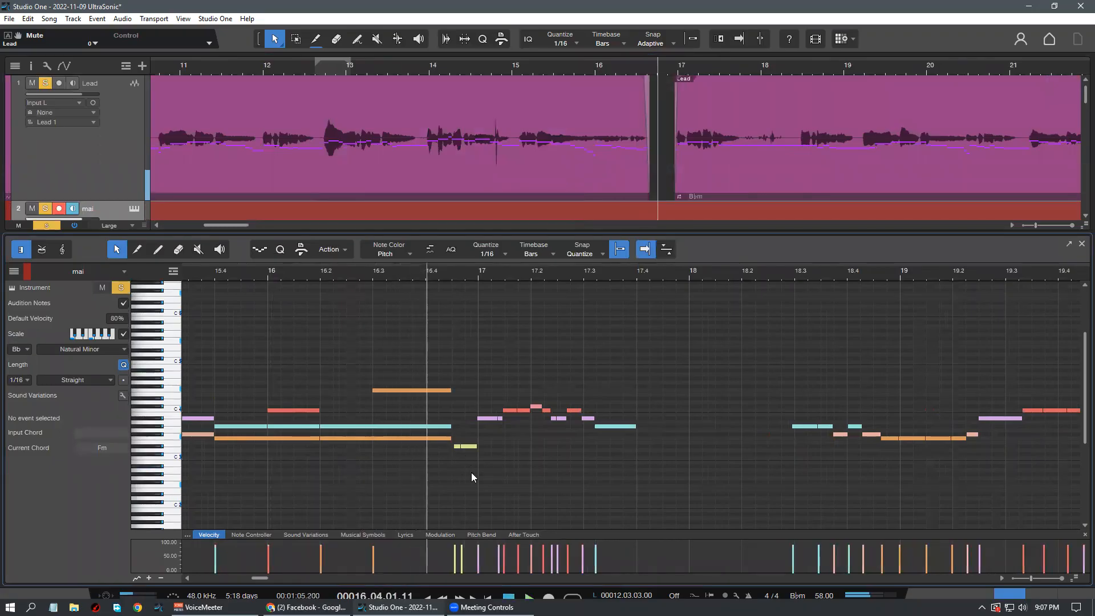
left_click(457, 446)
left_click_drag(455, 446, 451, 447)
left_click_drag(454, 273, 454, 284)
key("space")
key("space")
left_click_drag(466, 446, 490, 418)
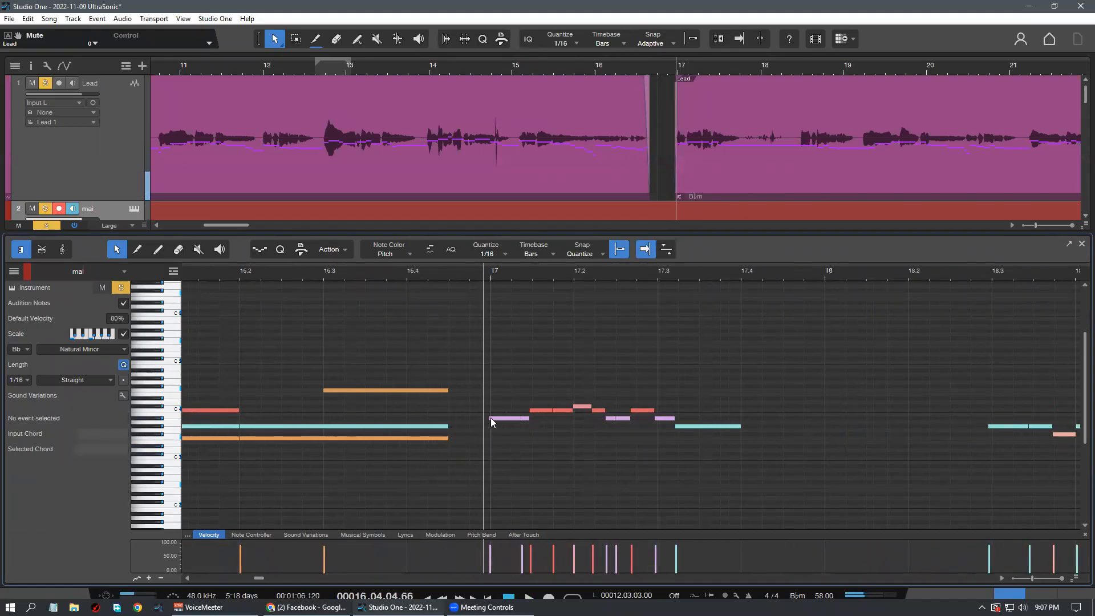
Merge the two Bb 3 notes at the start of bar 17 into one note from 17.01.01 to 17.01.03
left_click(392, 270)
key("space")
left_click_drag(481, 273, 365, 284)
key("space")
mouse_move(384, 432)
left_mouse_down()
mouse_move(365, 419)
mouse_move(392, 432)
left_mouse_up()
key("g")
left_click(391, 432)
left_click(378, 418)
key("shift+e")
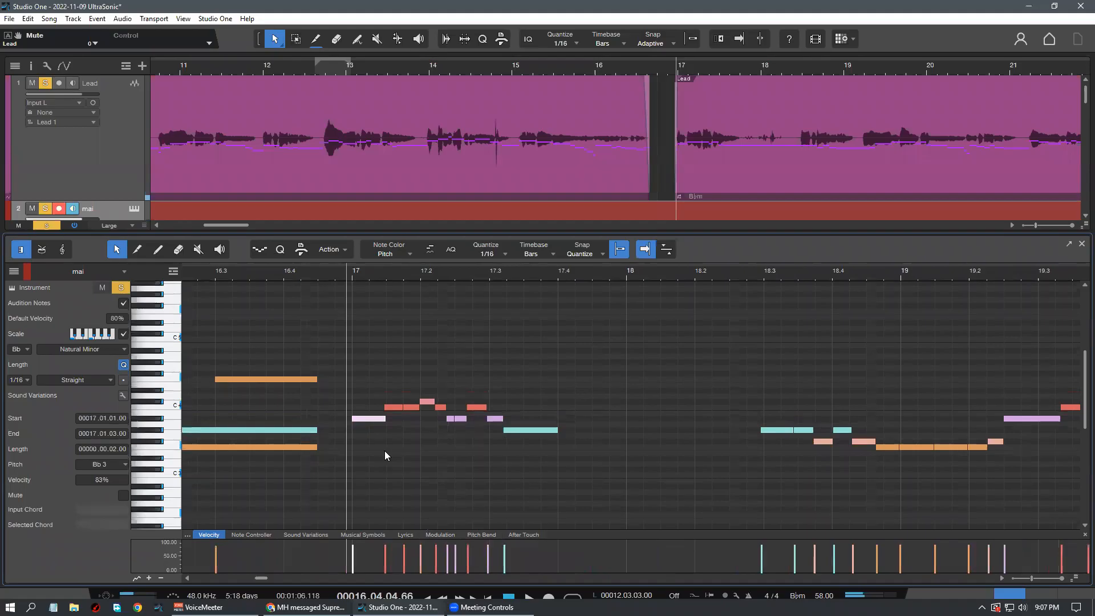
Play into bar 17 and merge the two adjoining C 4 notes that start at 17.01.03
key("space")
key("space")
mouse_move(390, 402)
left_mouse_down()
mouse_move(421, 442)
mouse_move(389, 414)
mouse_move(411, 393)
mouse_move(387, 408)
left_mouse_up()
key("g")
left_click(402, 436)
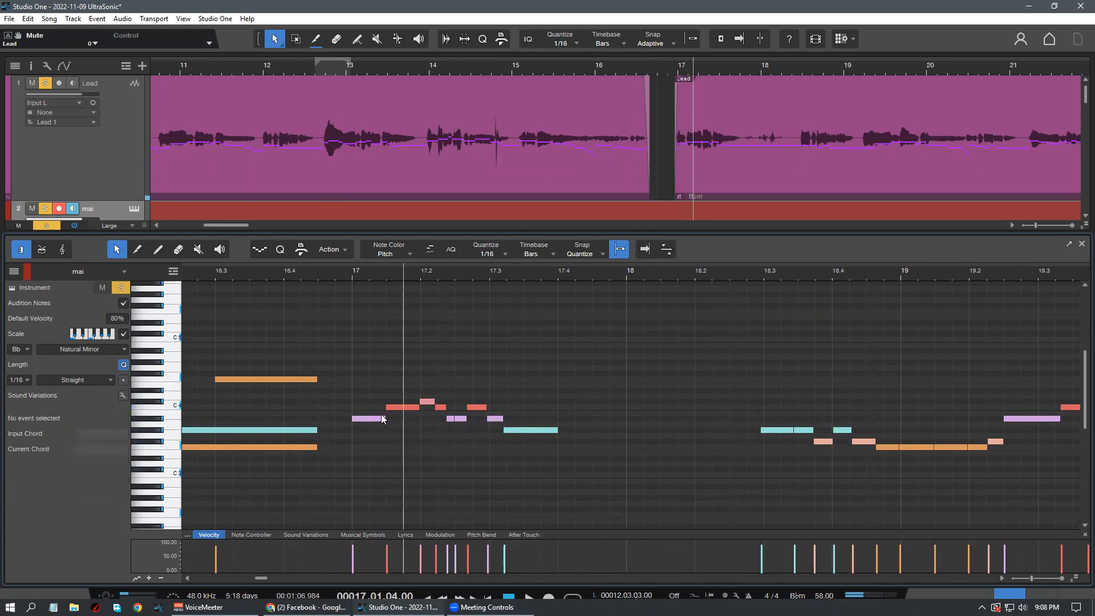
Try extending the merged C 4 note back to 17.01.01 and deleting the Bb 3 note beneath it
left_click(353, 274)
scroll(409, 285, "up", 3)
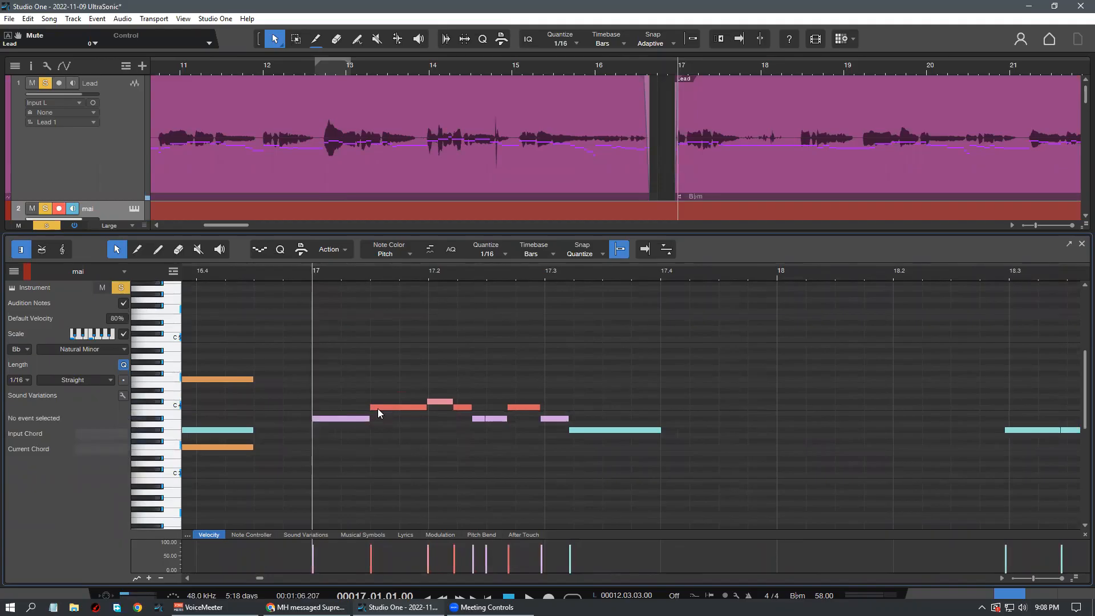
left_click_drag(374, 409, 313, 408)
key("ctrl+z")
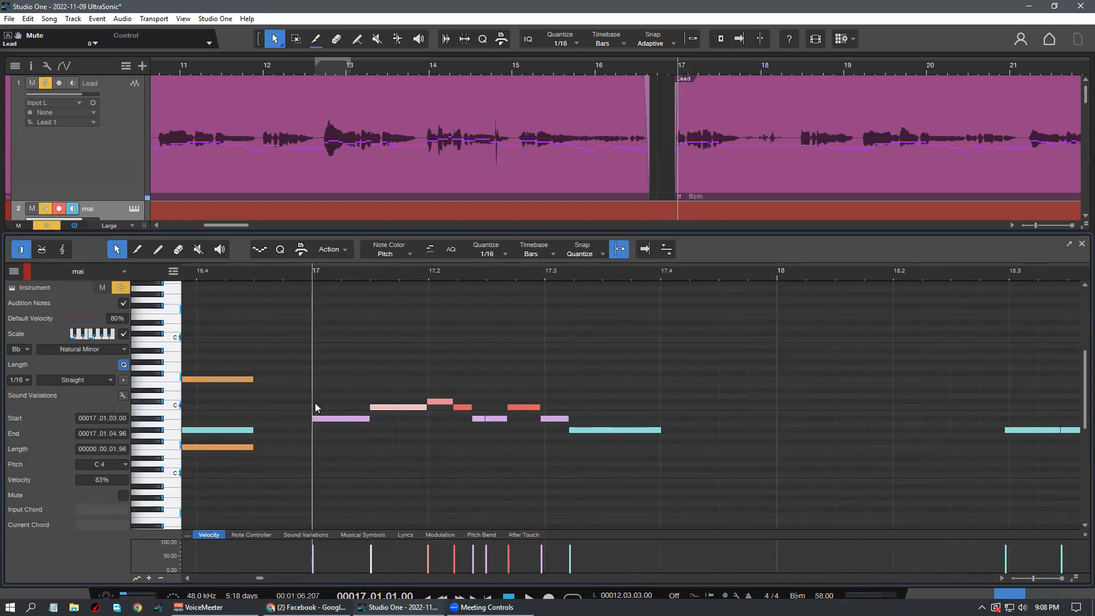
left_click(348, 409)
left_click(366, 419)
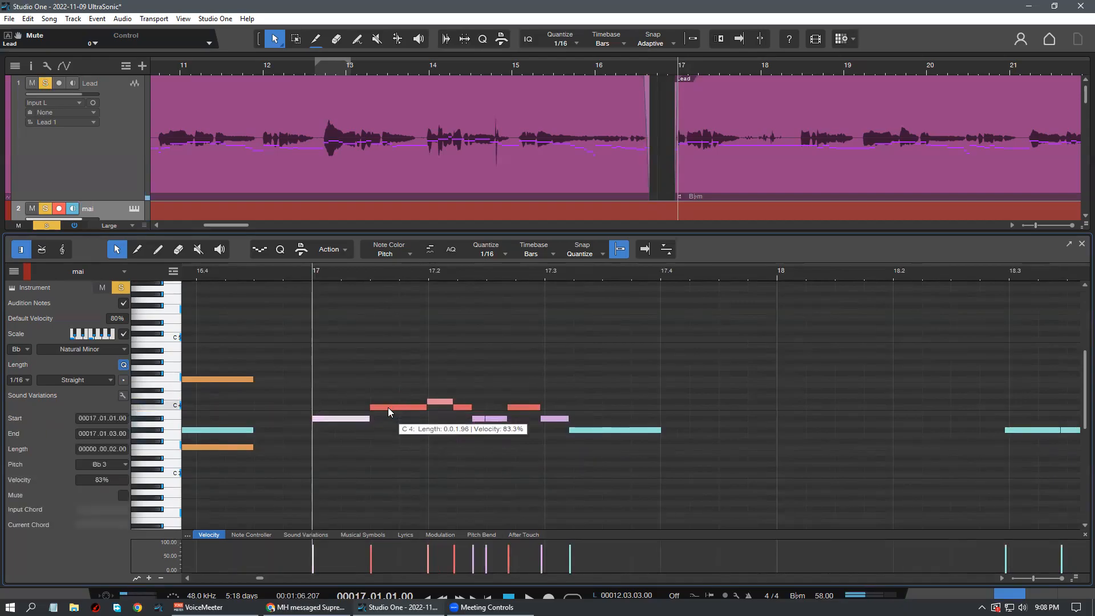
left_click_drag(369, 407, 312, 407)
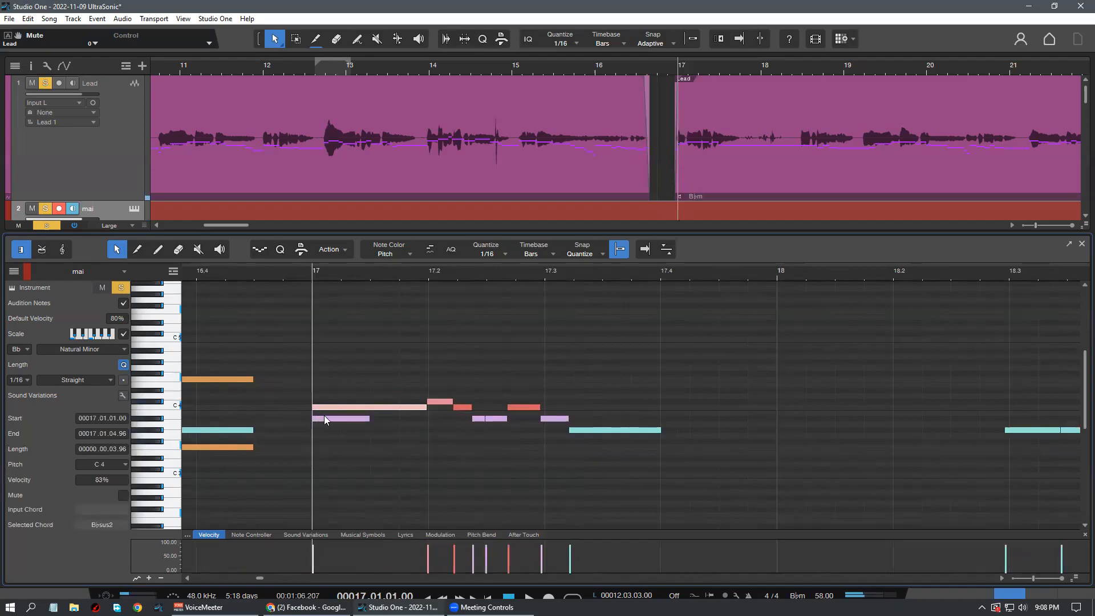
double_click(324, 415)
key("space")
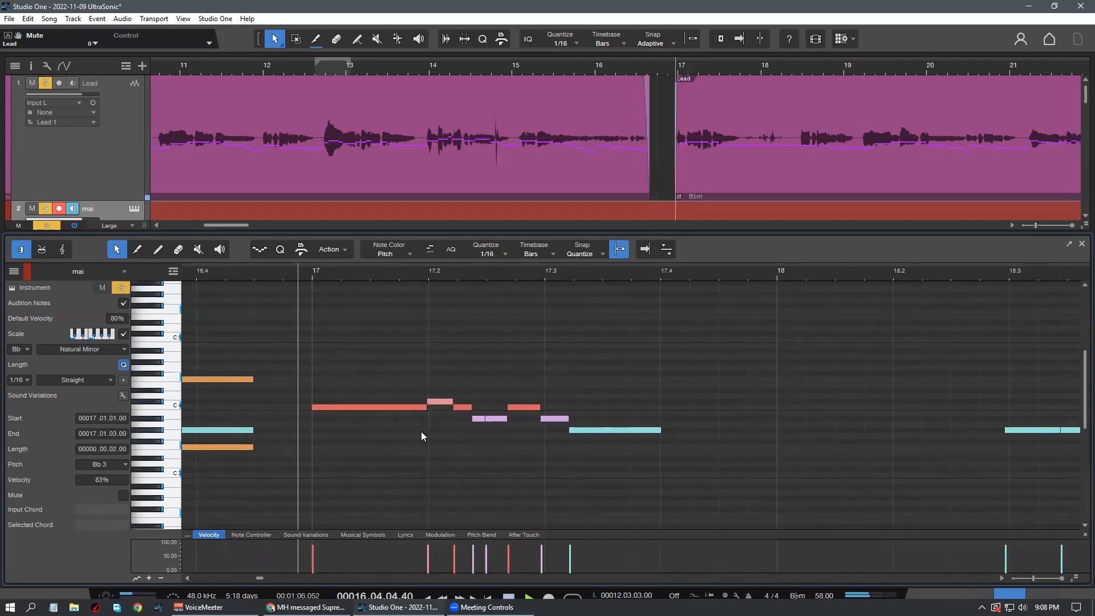
Try deleting the Db 4 note at 17.2, merging the C 4 notes around it, and playing the result
double_click(443, 403)
left_click_drag(458, 422, 370, 377)
key("g")
left_click(316, 309)
key("space")
key("space")
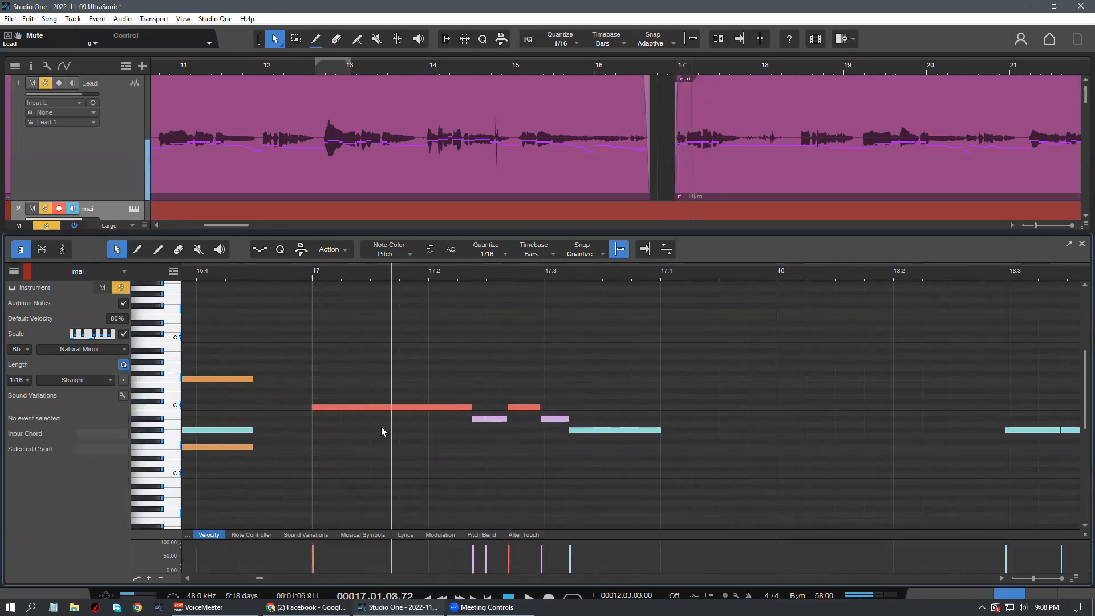
Try a long Ab 3 note from 17.01.01 under the C 4, and undo the bar 17 chord edits
double_click(315, 429)
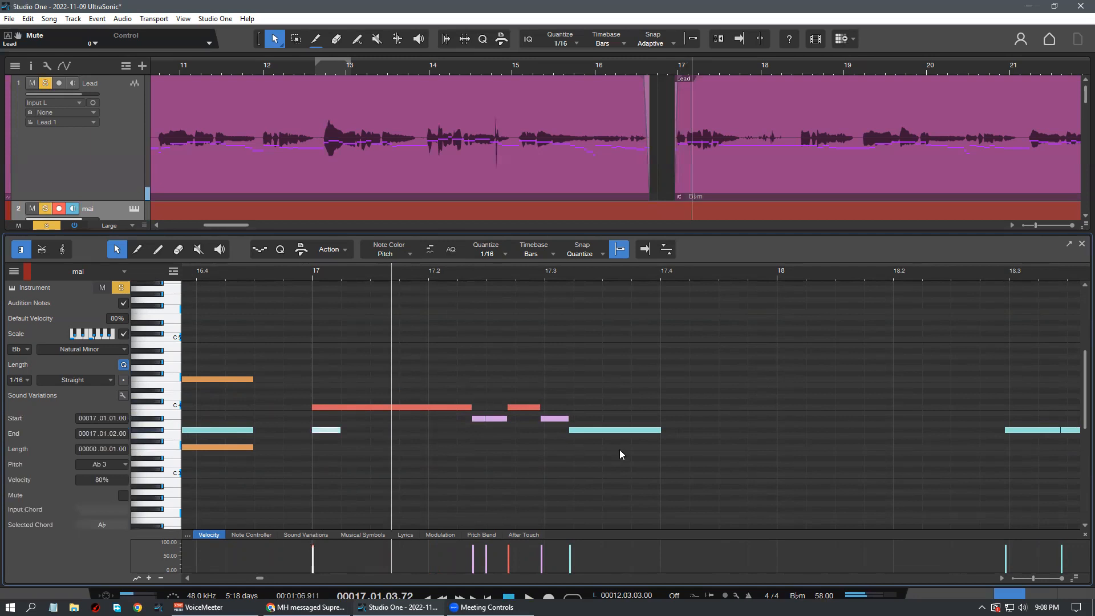
left_click_drag(341, 430, 484, 429)
left_click(276, 405)
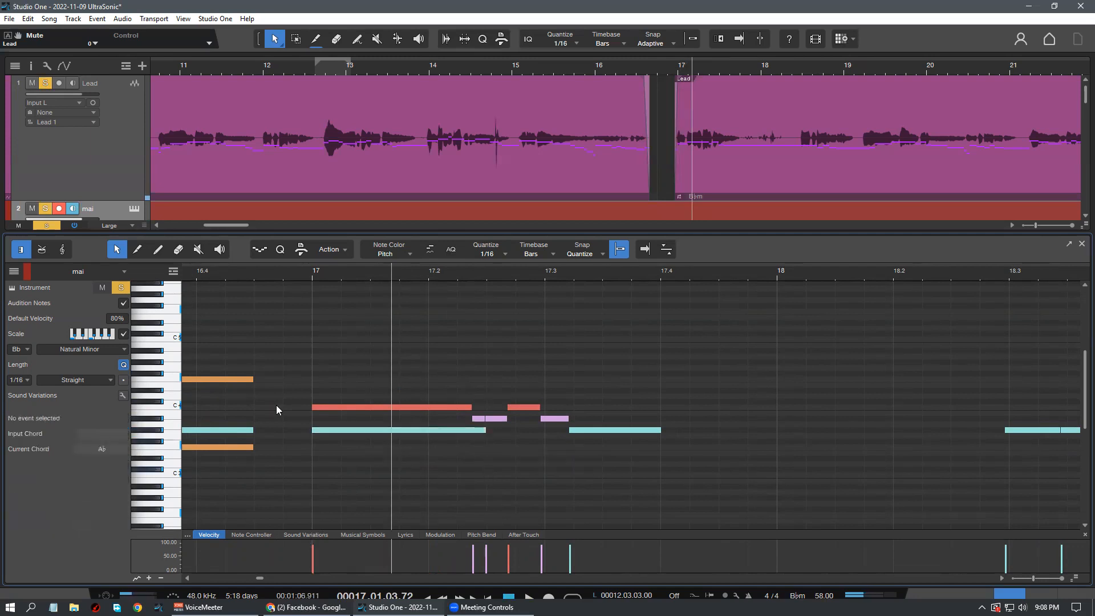
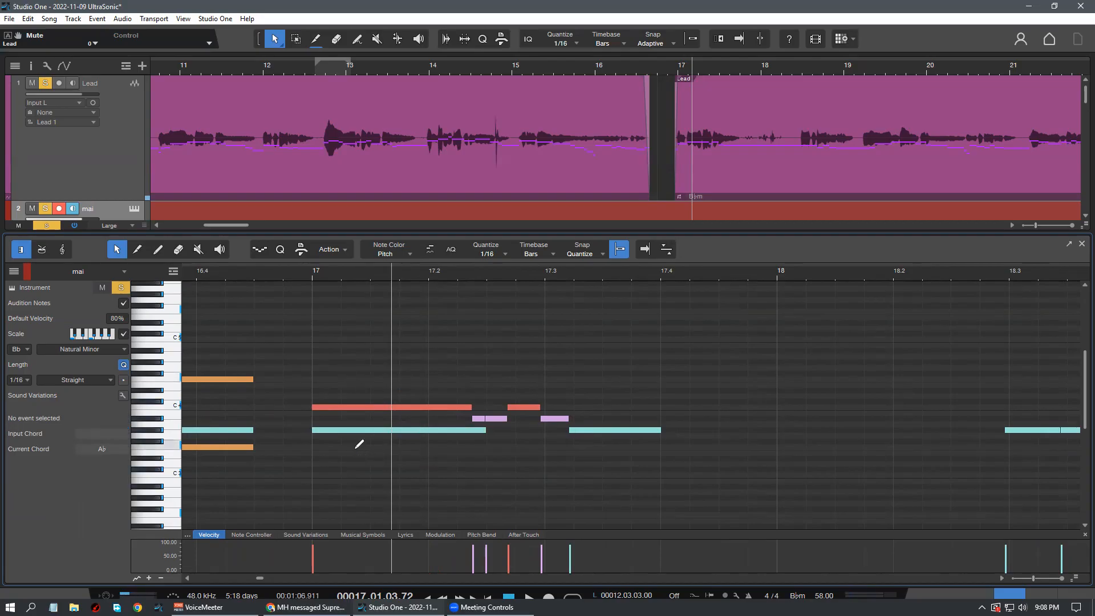
mouse_move(334, 272)
left_mouse_down()
mouse_move(357, 254)
mouse_move(339, 263)
left_mouse_up()
key("ctrl+z")
key("ctrl+z")
key("ctrl+z")
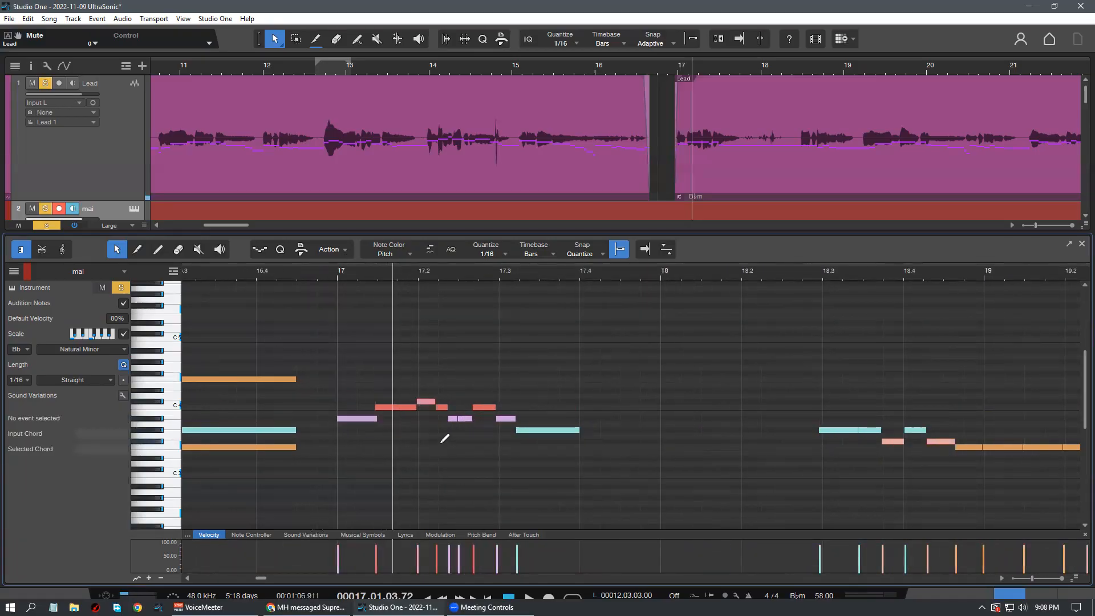
Delete the merged C 4 note in 17.1 and make the Db 4 and Bb 3 notes both span 17.01.01 to 17.02.01
left_click(317, 267)
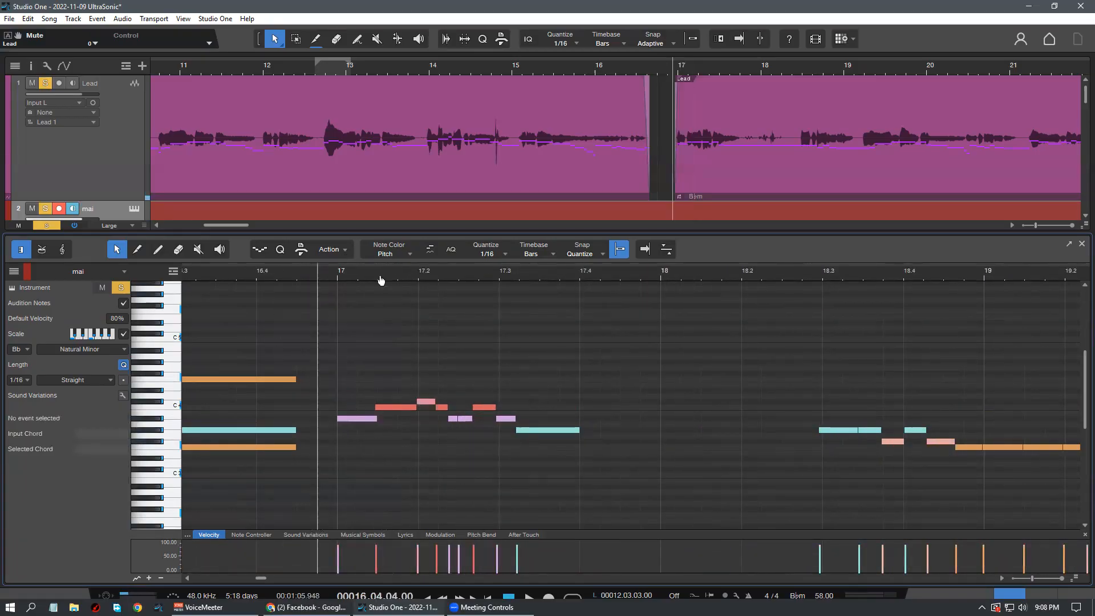
double_click(392, 408)
left_click_drag(376, 420, 337, 404)
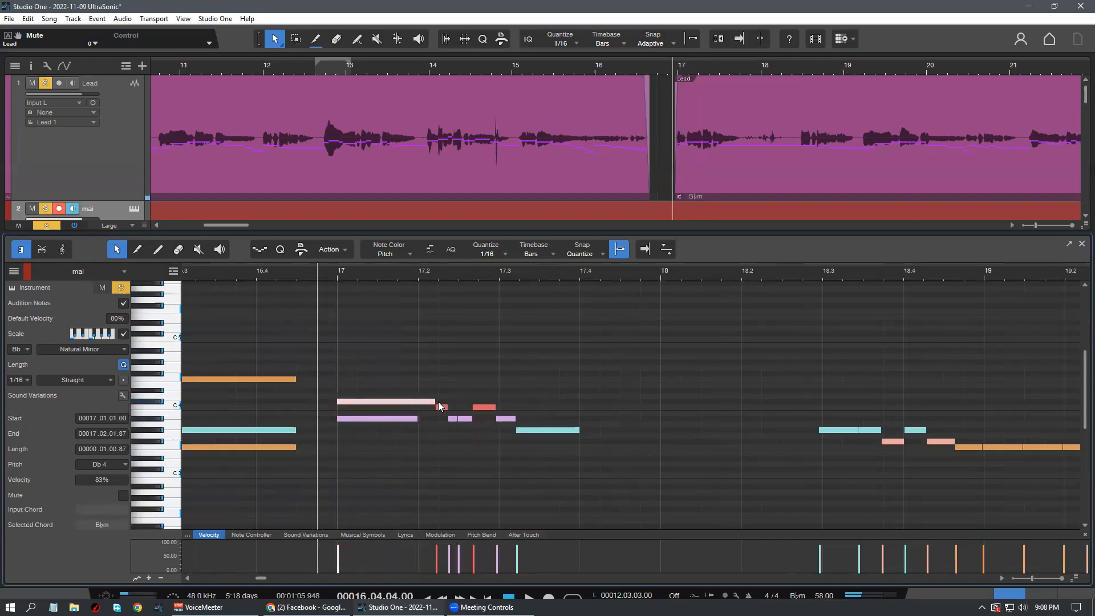
left_click_drag(421, 408, 418, 410)
left_click(419, 448)
left_click(254, 266)
key("space")
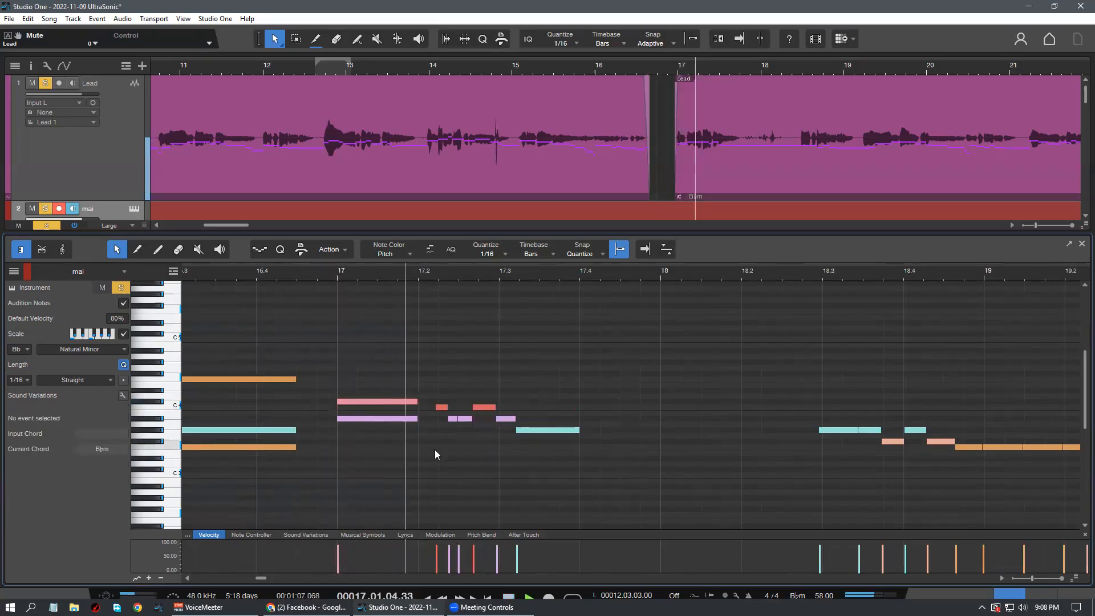
Extend the short C 4 note back to 17.02.01, delete the two short Bb 3 notes after it, and merge the two C 4 notes
left_click_drag(436, 407, 418, 407)
left_click(452, 419)
key("Delete")
left_click(464, 418)
key("Delete")
left_click_drag(478, 423, 427, 378)
key("g")
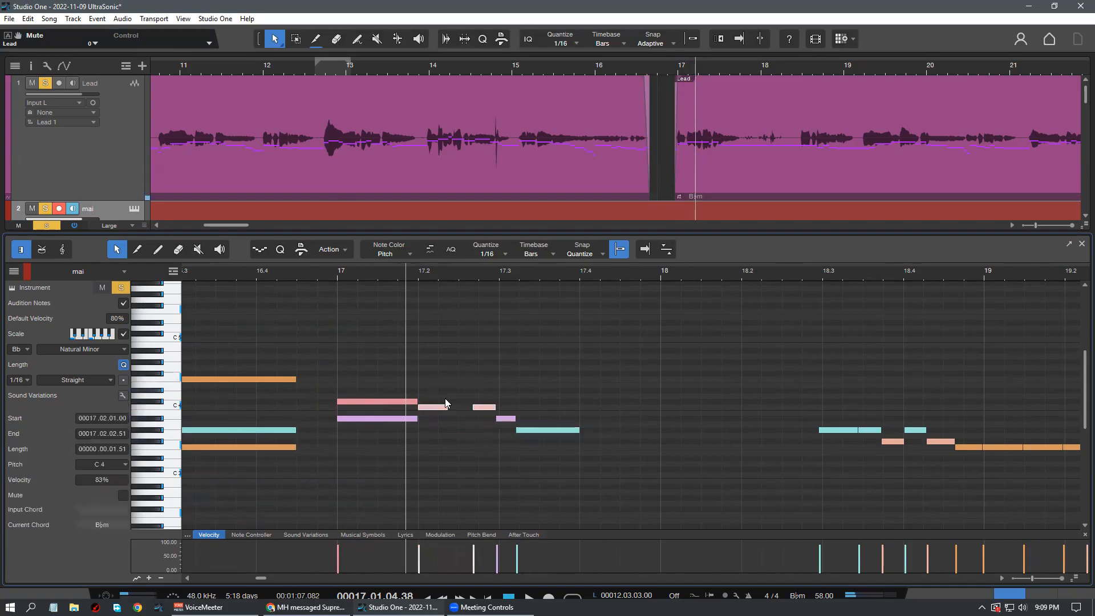
left_click(469, 444)
Delete the last short Bb 3 note in bar 17 and make the C 4 and Ab 3 notes both span 17.02.01 to about 17.04.01
left_click_drag(495, 408, 419, 430)
key("Delete")
left_click(518, 430)
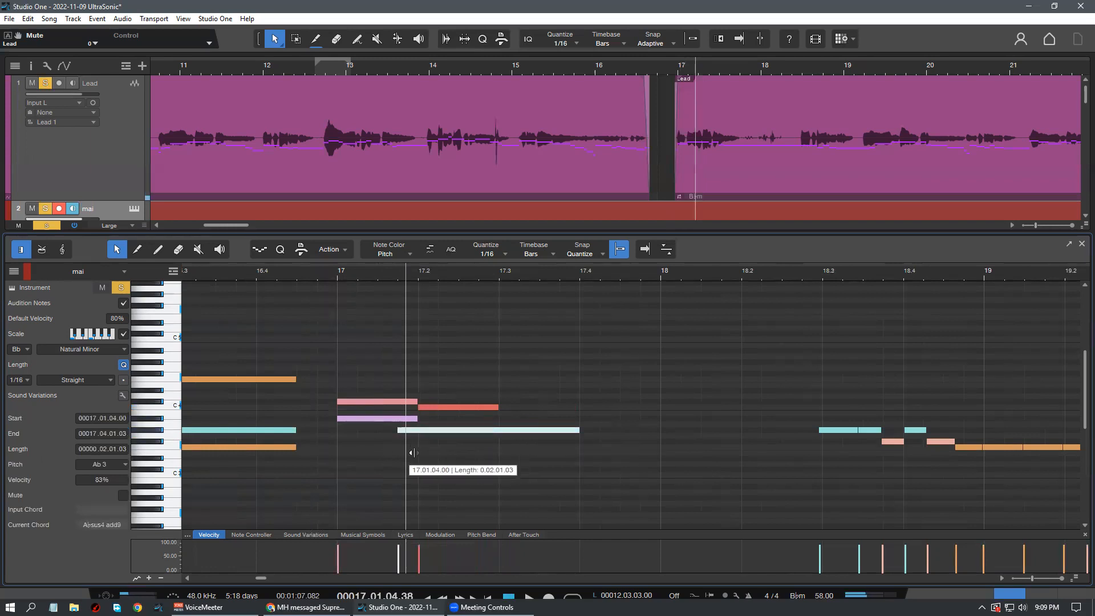
left_click_drag(498, 407, 579, 408)
Play the edited chords from bar 16 through bar 17 and check how they fit under the Lead vocal
left_click(259, 308)
left_click_drag(282, 270, 317, 257)
key("space")
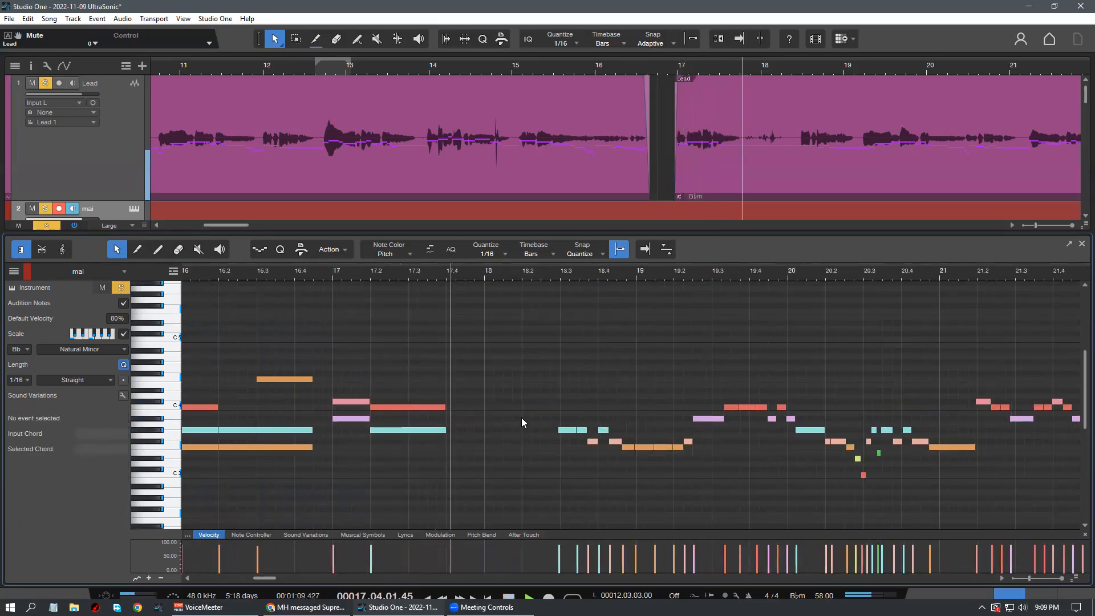
scroll(455, 431, "down", 2)
mouse_move(366, 273)
left_mouse_down()
mouse_move(474, 267)
mouse_move(366, 287)
mouse_move(470, 429)
left_mouse_up()
key("space")
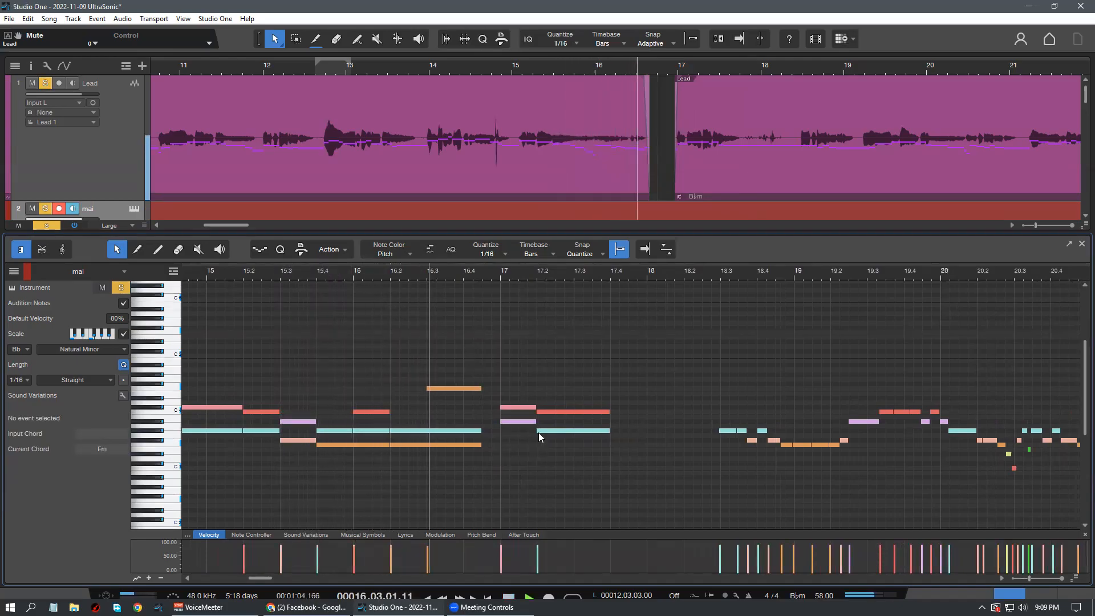
left_click_drag(525, 271, 551, 311)
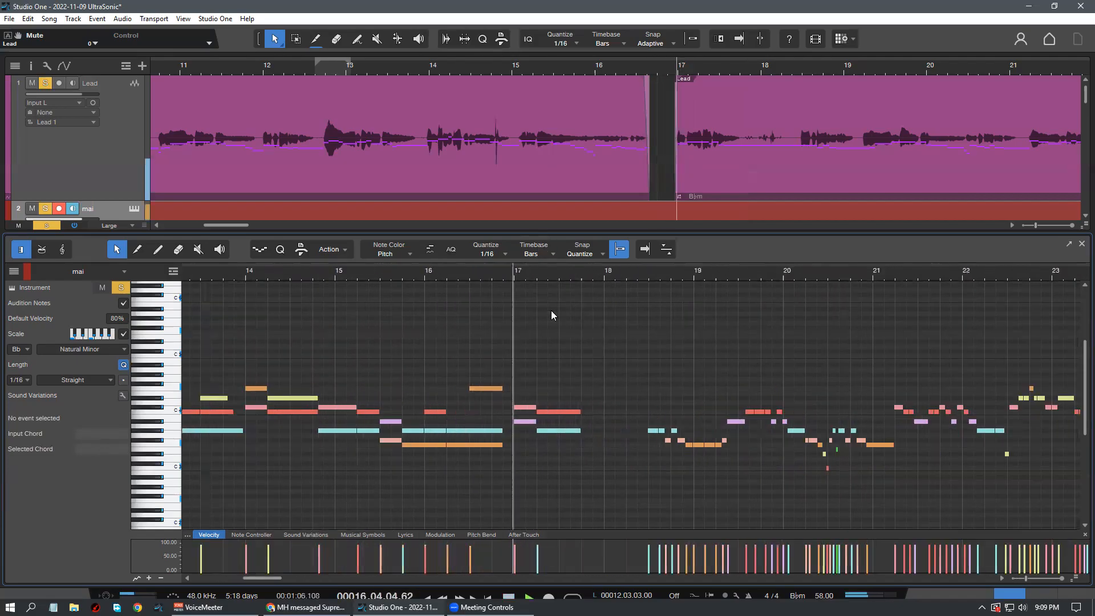
Play back the mai track's sustained chord notes from bar 10 together with the lead vocal
left_click_drag(606, 273, 678, 235)
key("space")
scroll(626, 490, "down", 1)
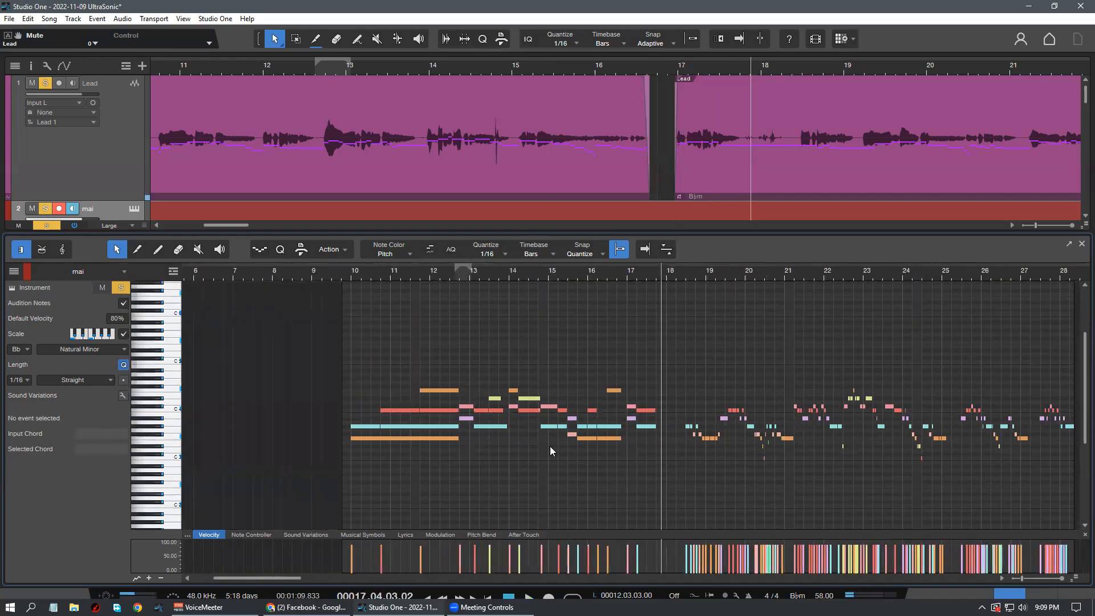
left_click_drag(371, 473, 402, 500)
left_click(355, 272)
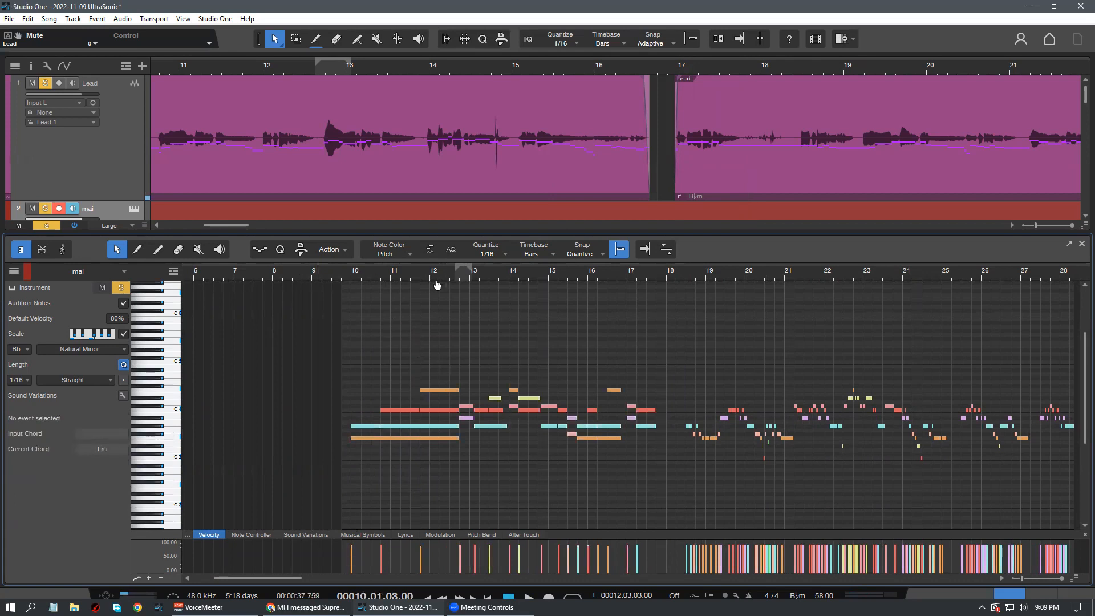
scroll(435, 282, "up", 3)
scroll(402, 431, "up", 1)
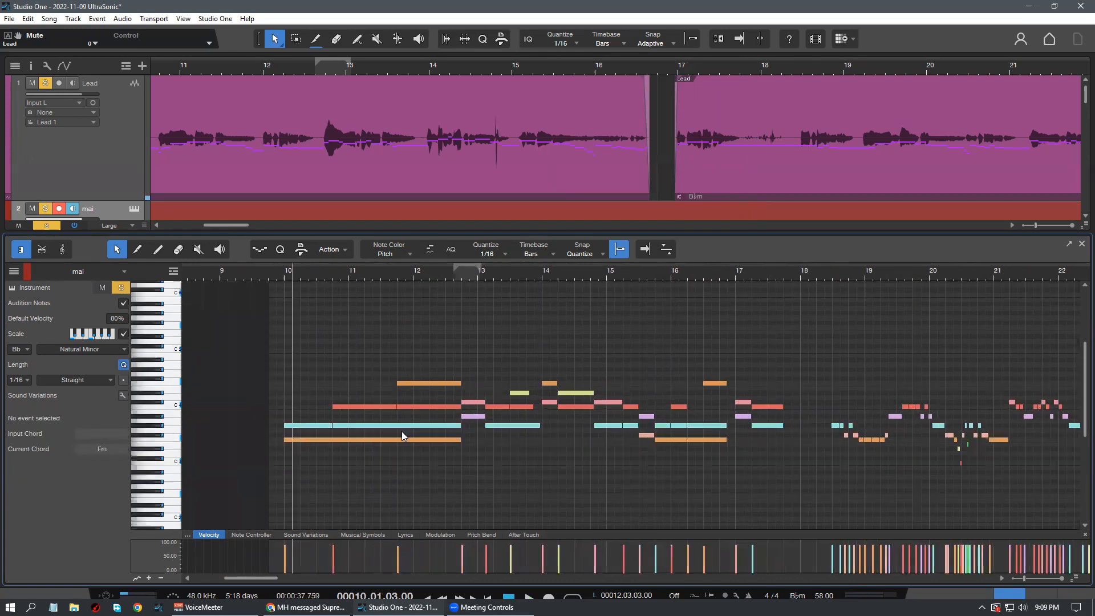
left_click(332, 279)
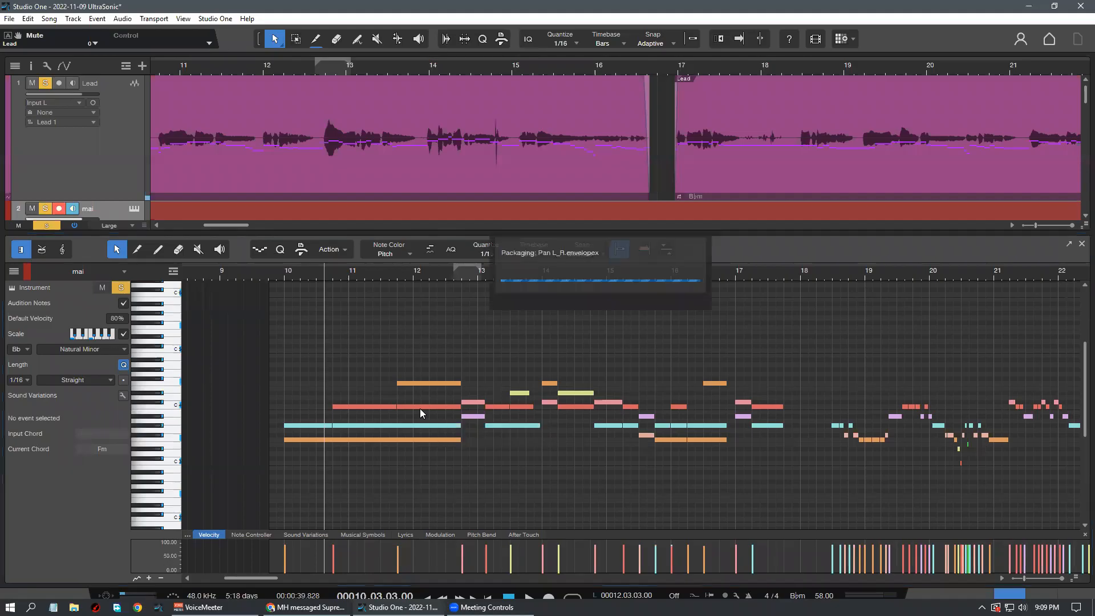
left_click(280, 270)
left_click_drag(353, 269, 309, 293)
key("space")
Lower the C4 note starting at bar 10 beat 4 by an octave to C3 and play the passage through to bar 13
left_click_drag(315, 414, 317, 370)
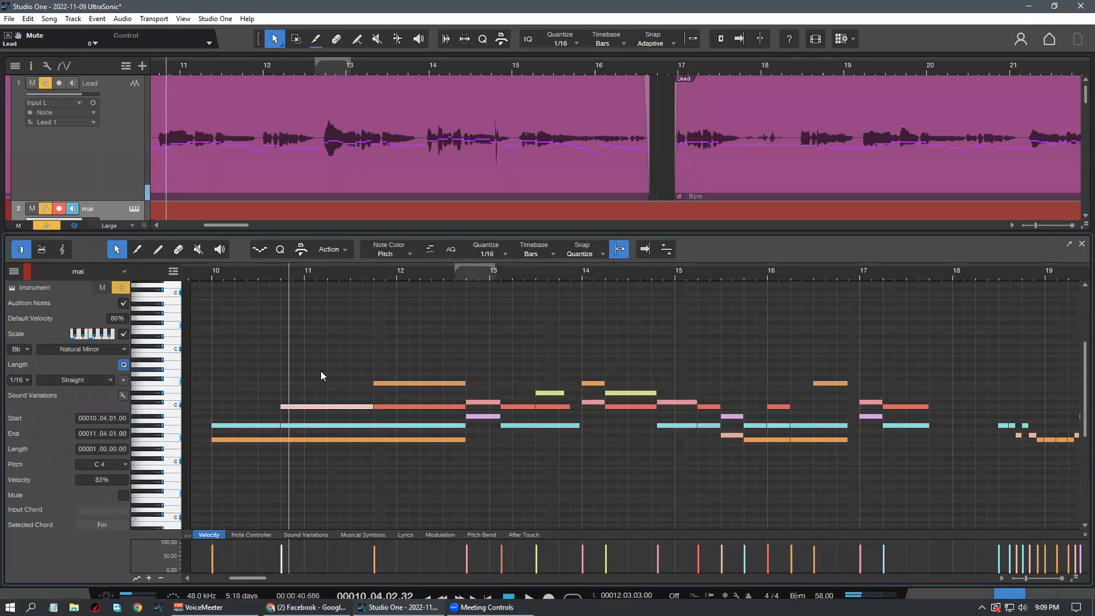
key("shift+Down")
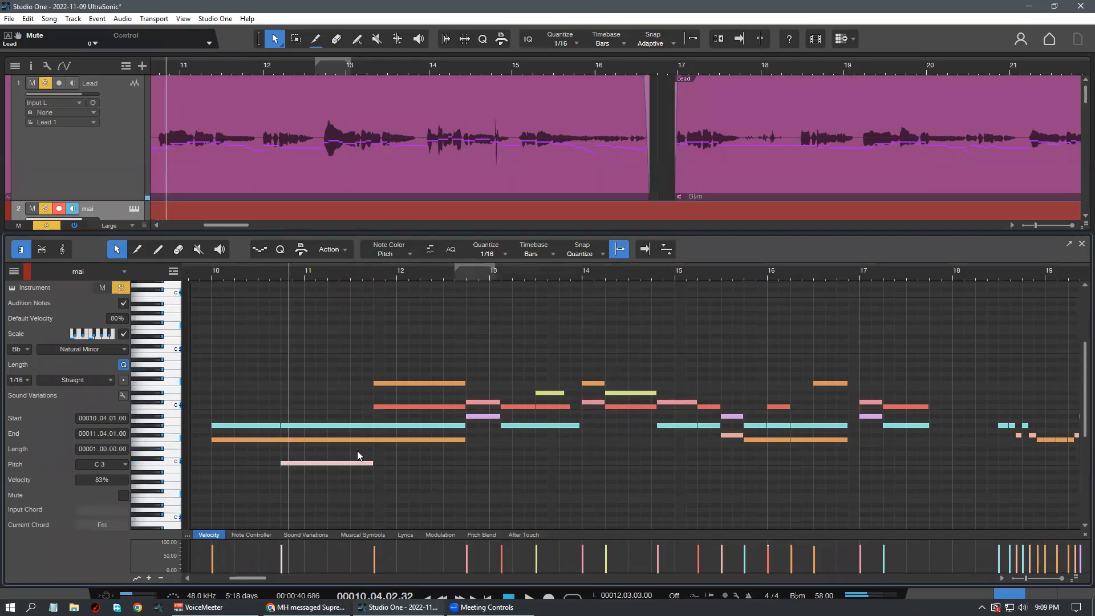
left_click(218, 277)
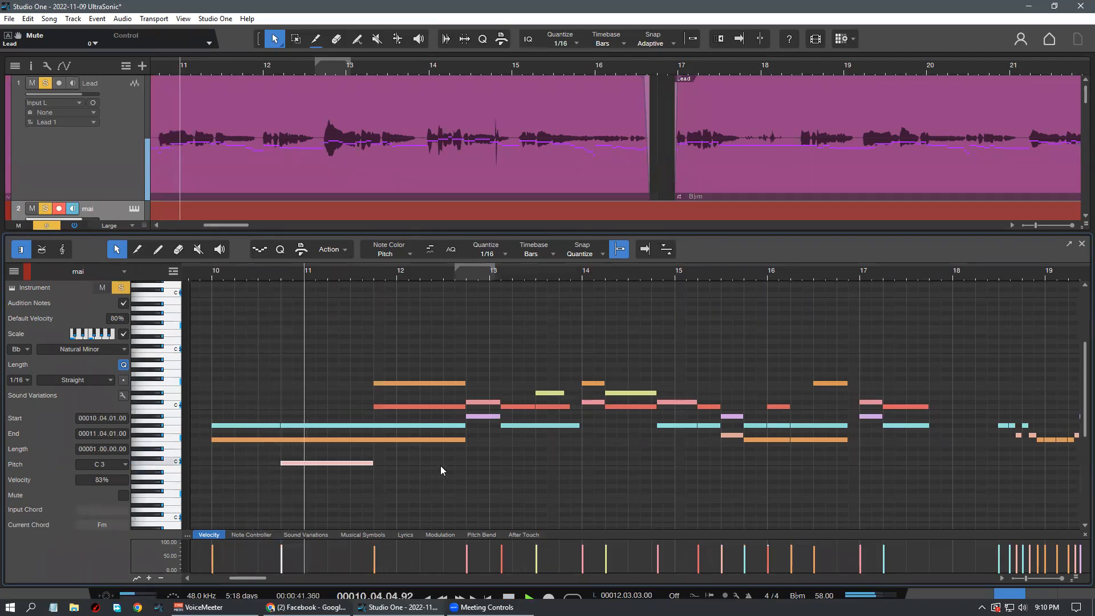
key("space")
left_click_drag(383, 277, 425, 301)
key("space")
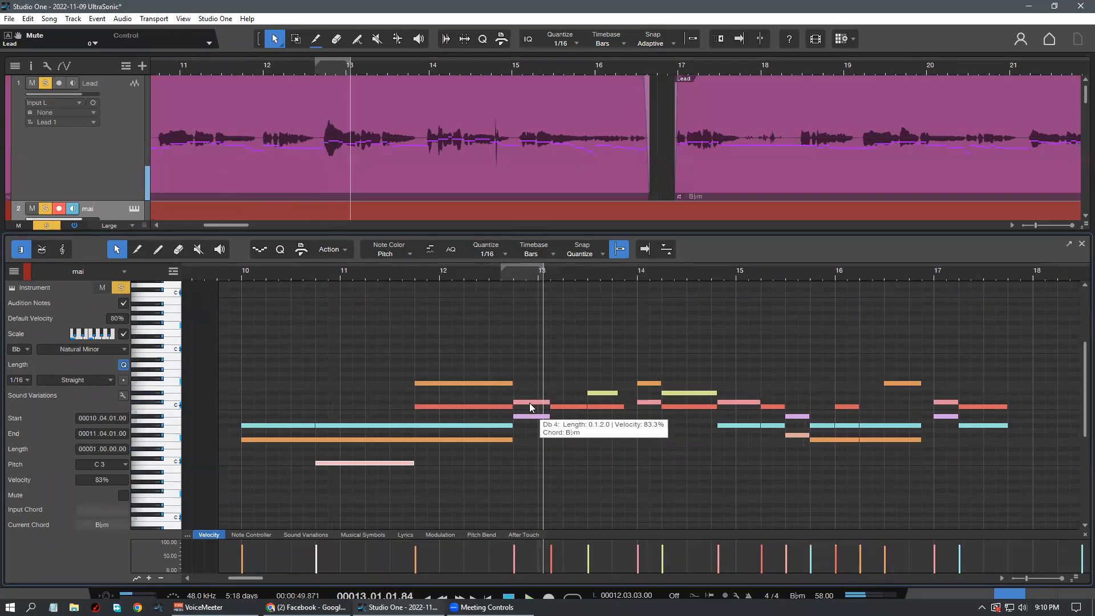
Copy the Db4 and Bb3 notes at bar 12 beat 4 an octave lower and play the passage from bar 12
left_click_drag(539, 429, 522, 463)
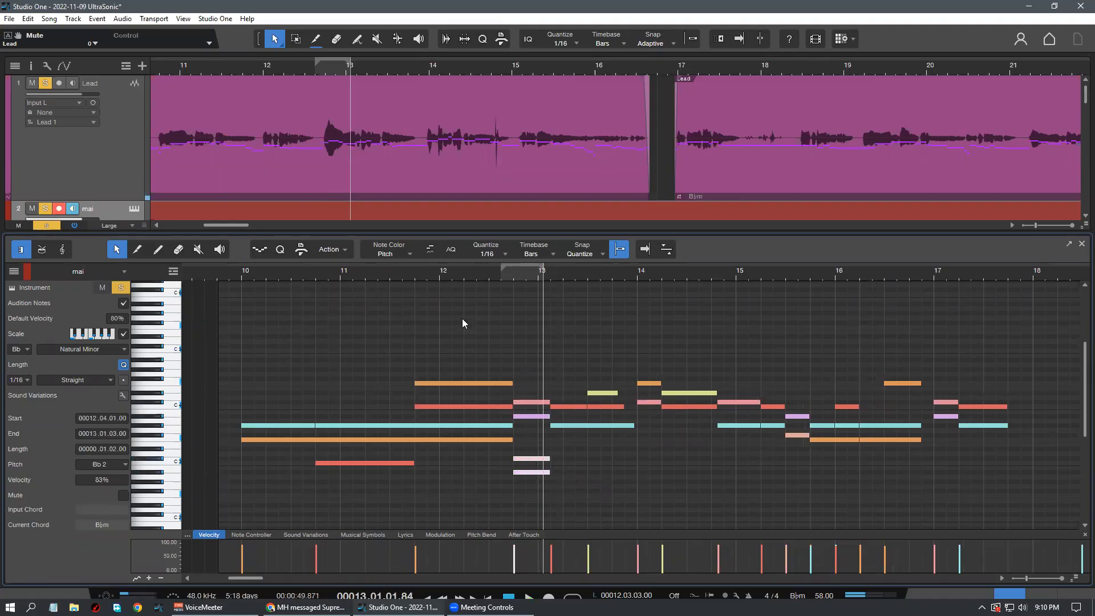
left_click(422, 270)
key("space")
scroll(421, 271, "down", 5)
scroll(419, 274, "up", 4)
scroll(464, 382, "down", 1)
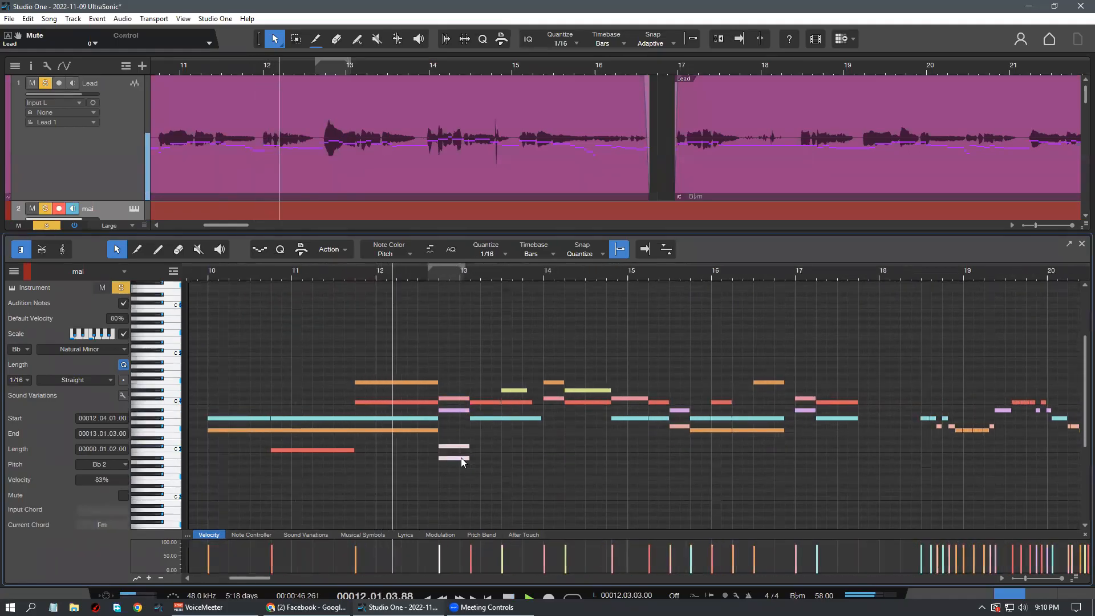
left_click(472, 473)
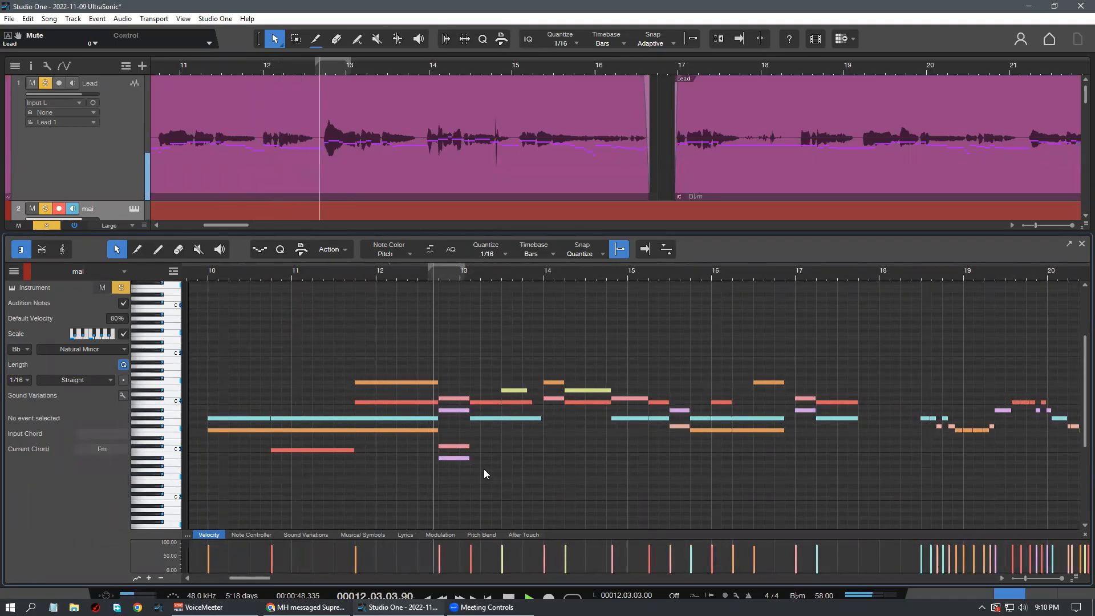
scroll(482, 285, "up", 2)
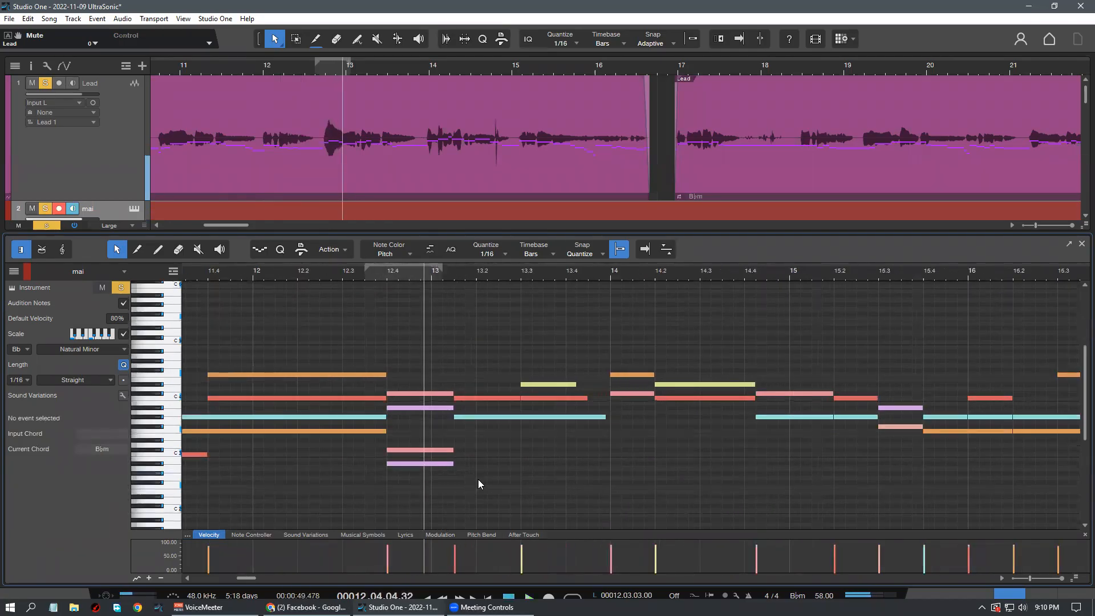
Move the copied Bb2 note at bar 12 beat 4 up to Gb3, remove the Db3 copy and listen to the chord
left_click(422, 463)
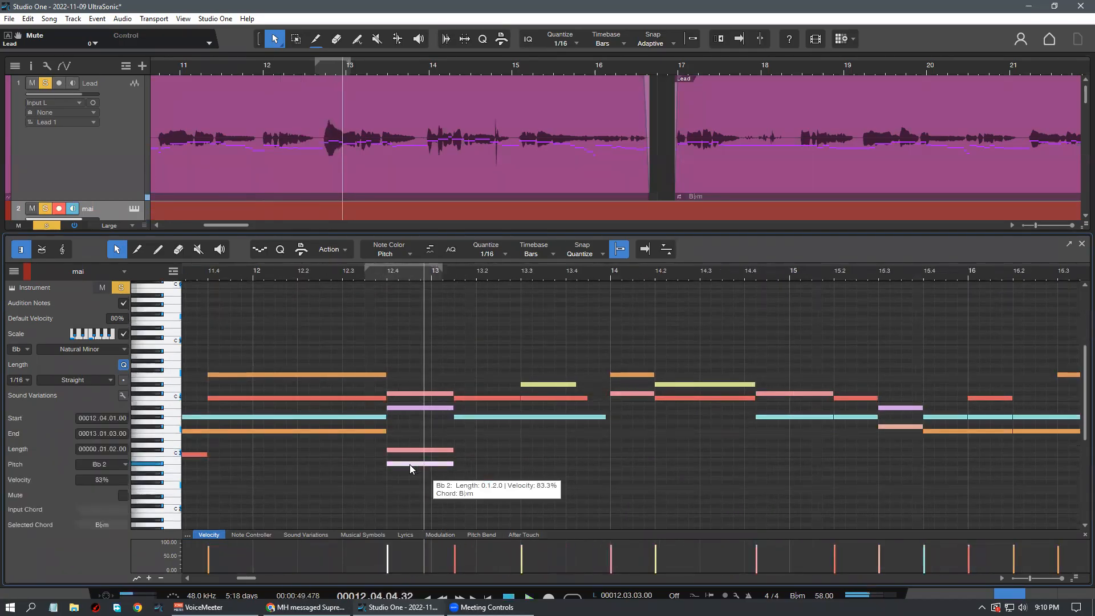
left_click_drag(413, 464, 413, 426)
left_click(415, 450)
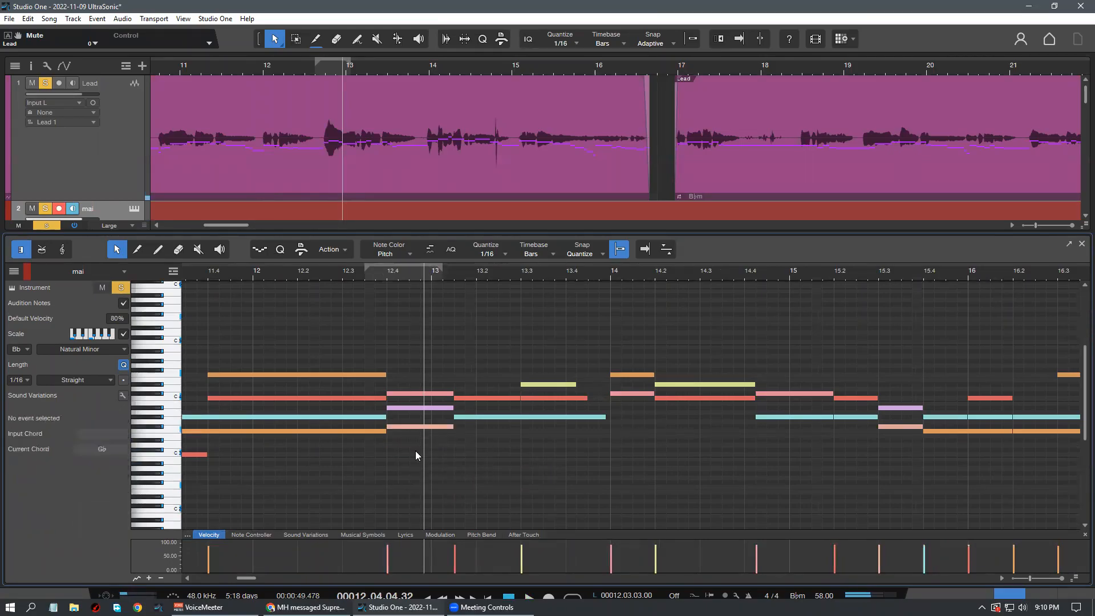
key("space")
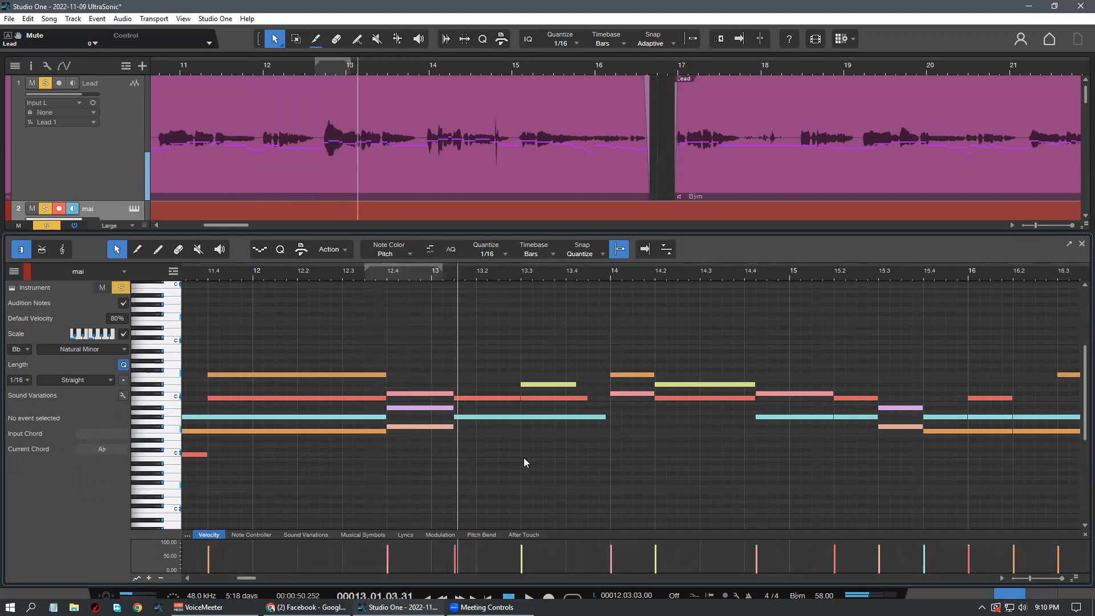
scroll(424, 269, "down", 5)
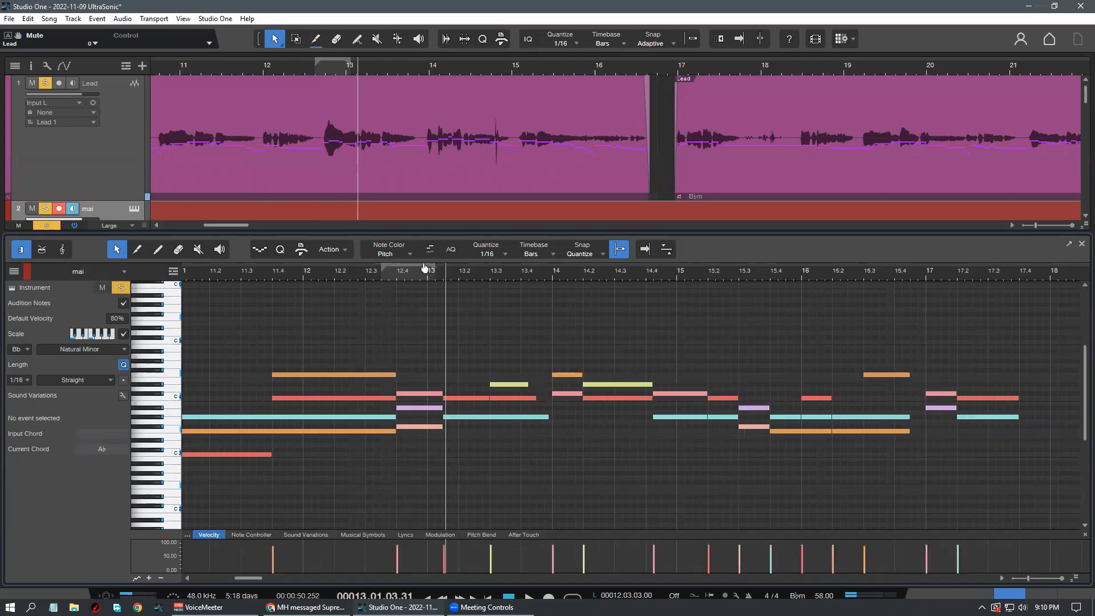
scroll(425, 267, "up", 5)
scroll(452, 455, "up", 2)
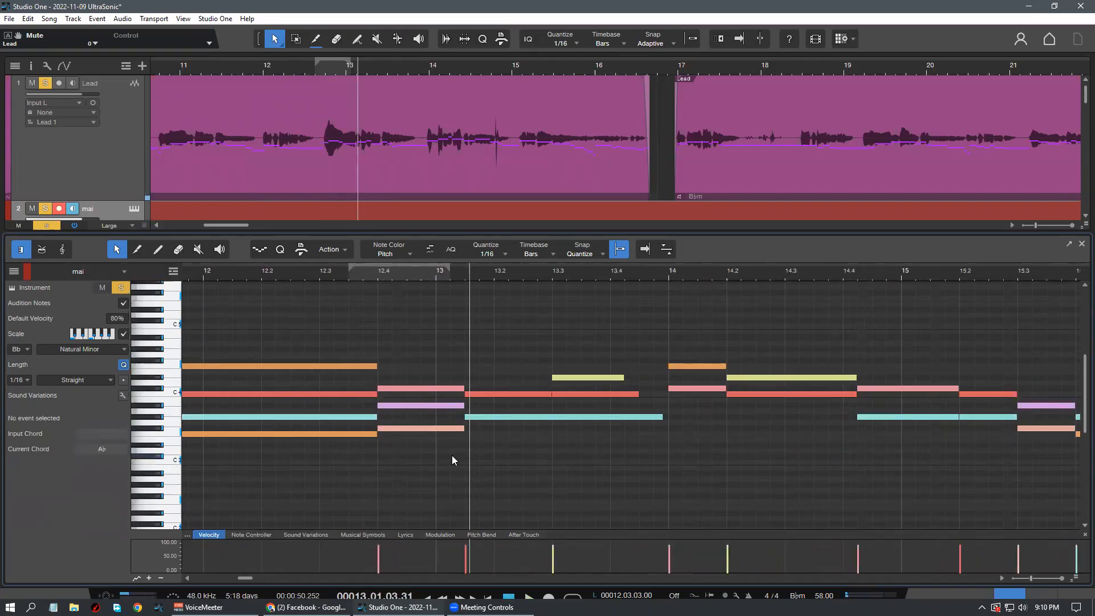
Delete the Gb3 note at bar 12 beat 4 and play the remaining two-note chord
left_click(440, 427)
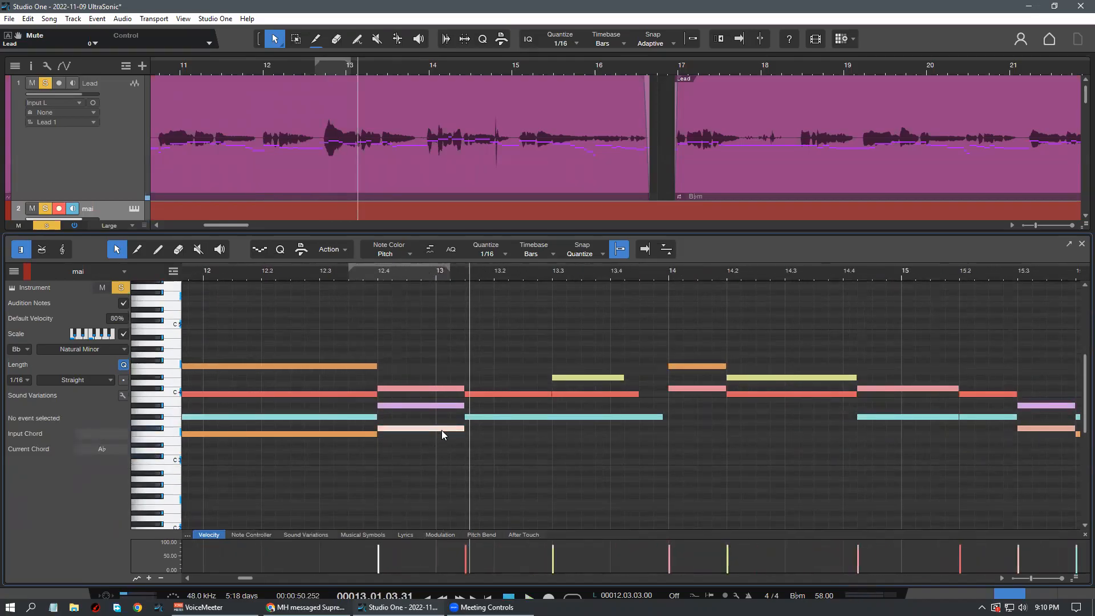
key("Delete")
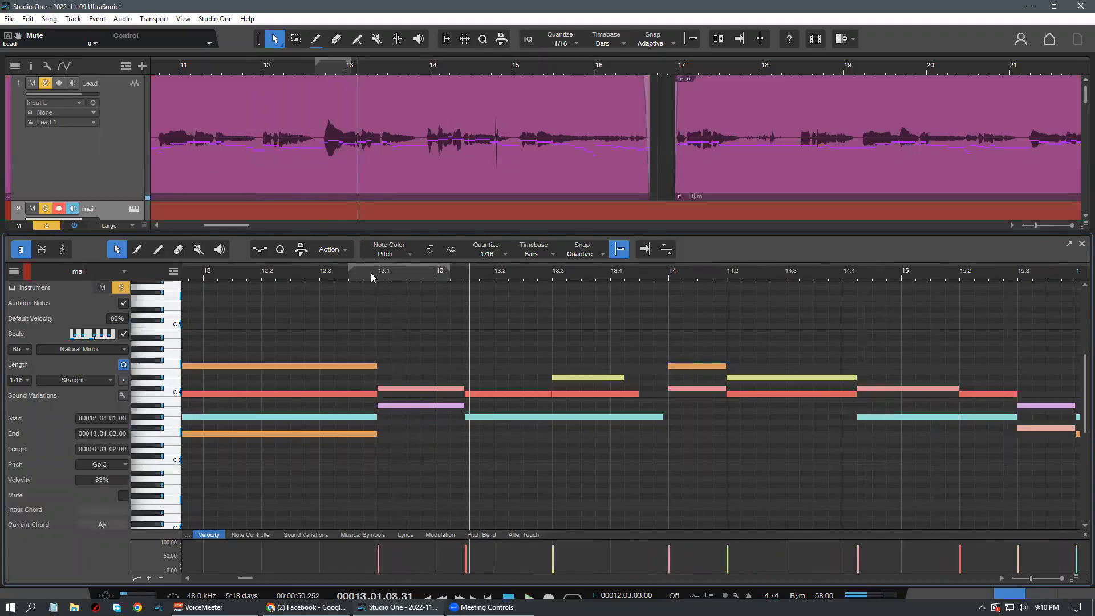
key("space")
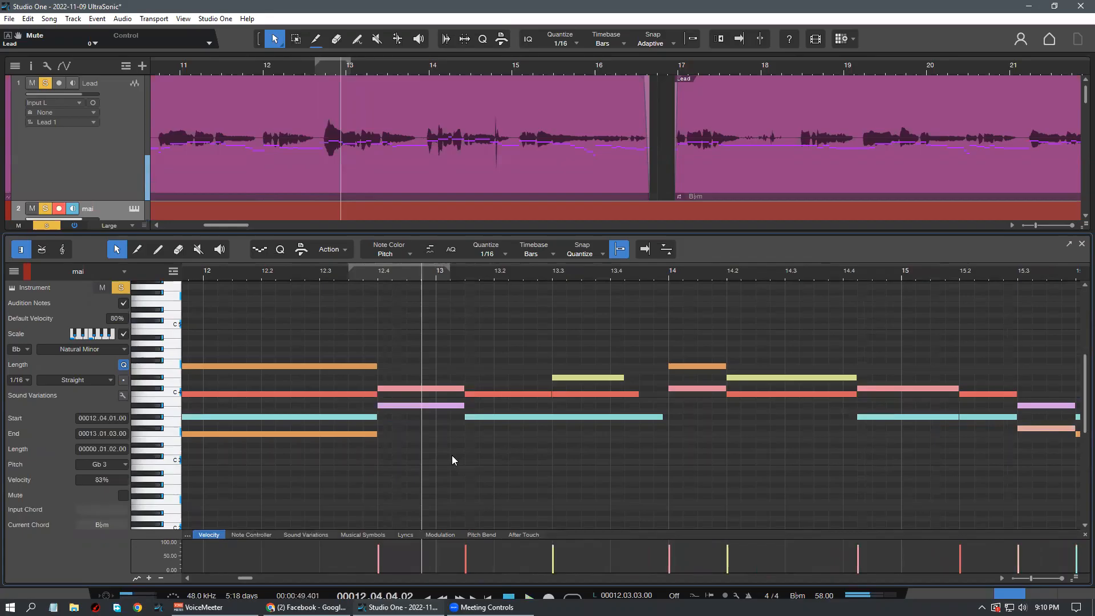
Copy the Db4 note at bar 12 beat 4 down to Gb3 and play the transition into that chord
scroll(420, 419, "up", 3)
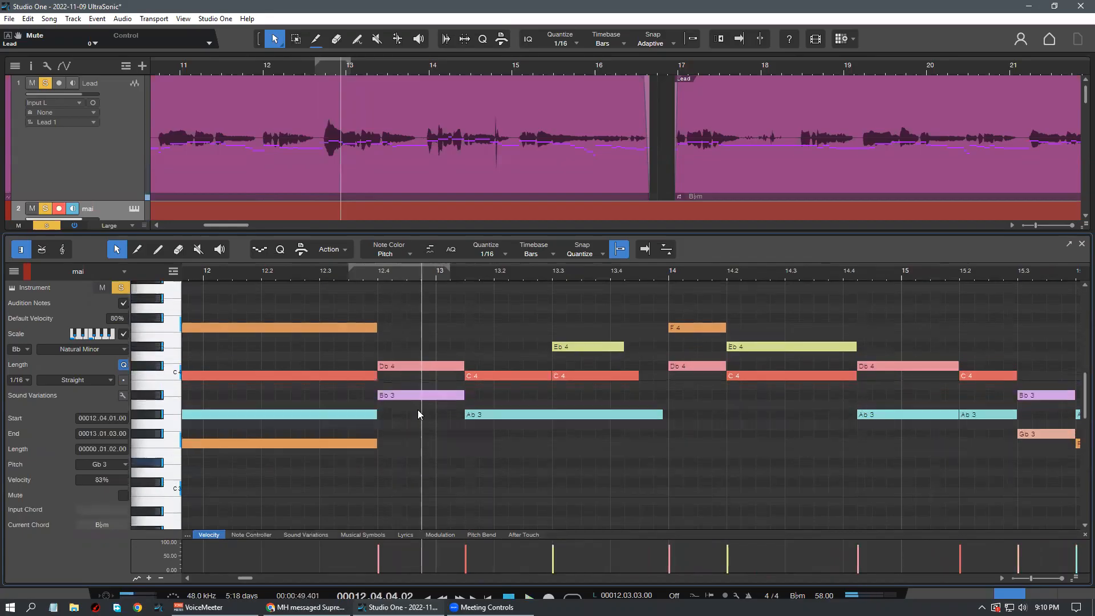
left_click_drag(408, 365, 412, 432)
left_click(309, 290)
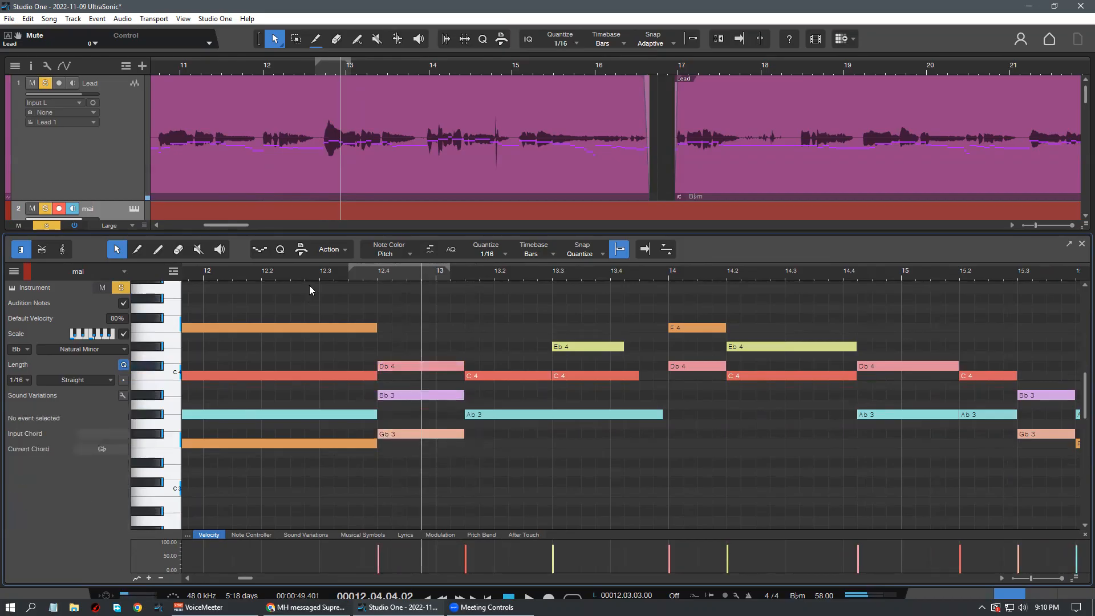
left_click(314, 278)
key("space")
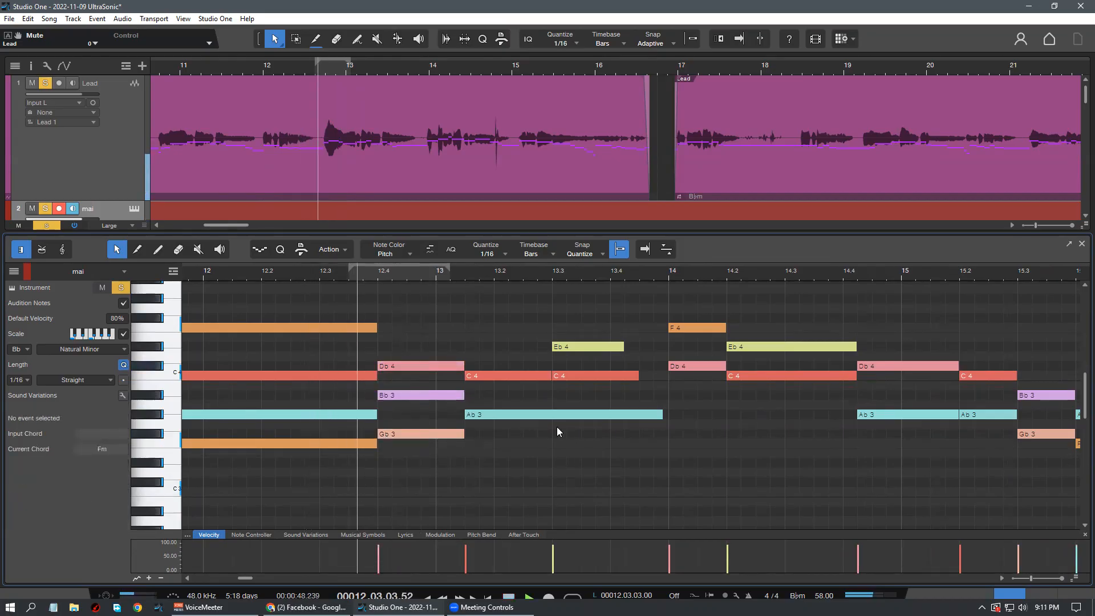
key("space")
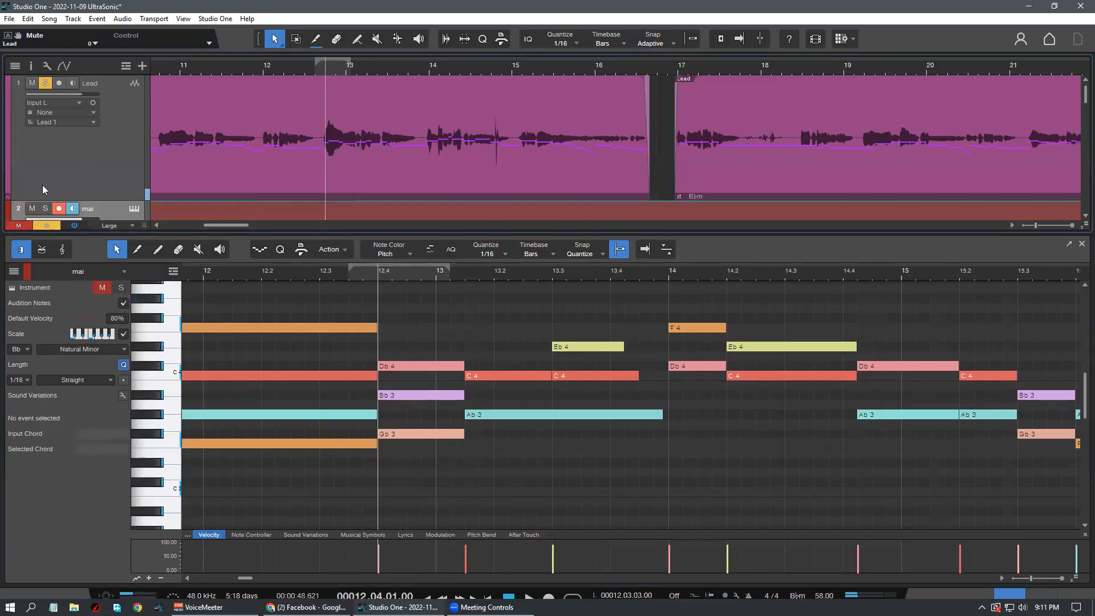
Listen to the bar 12 chord change with the Lead track muted, then with Lead soloed alongside mai
left_click(33, 84)
left_click(374, 278)
key("space")
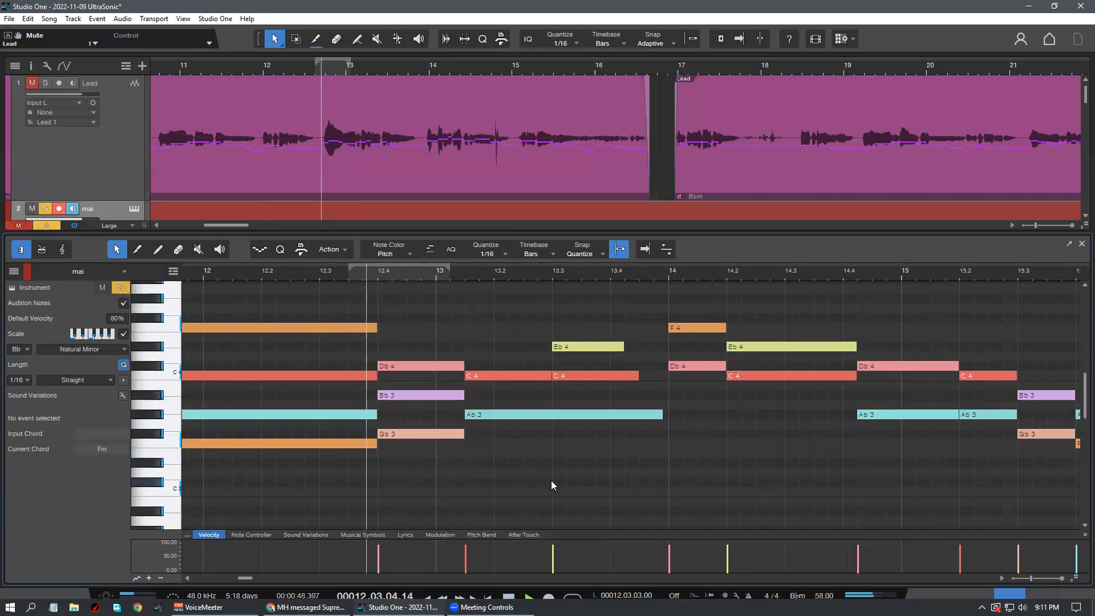
left_click(45, 83)
left_click(308, 272)
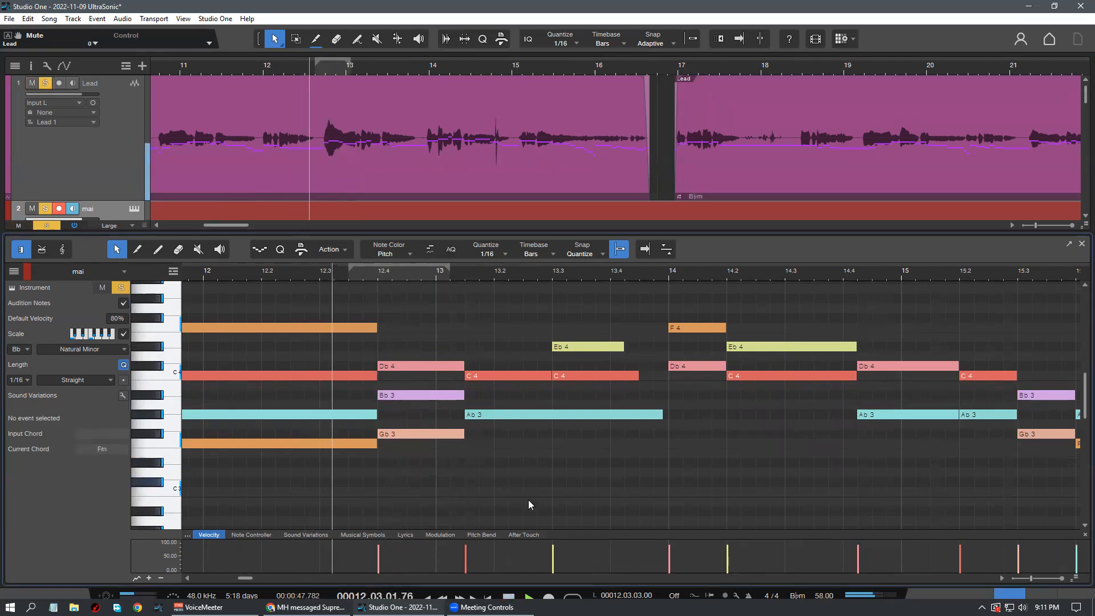
Add an F3 note from 13.1.3 to the start of bar 14 and play the passage from bar 12 beat 3
key("shift+z")
left_click_drag(457, 246, 436, 297)
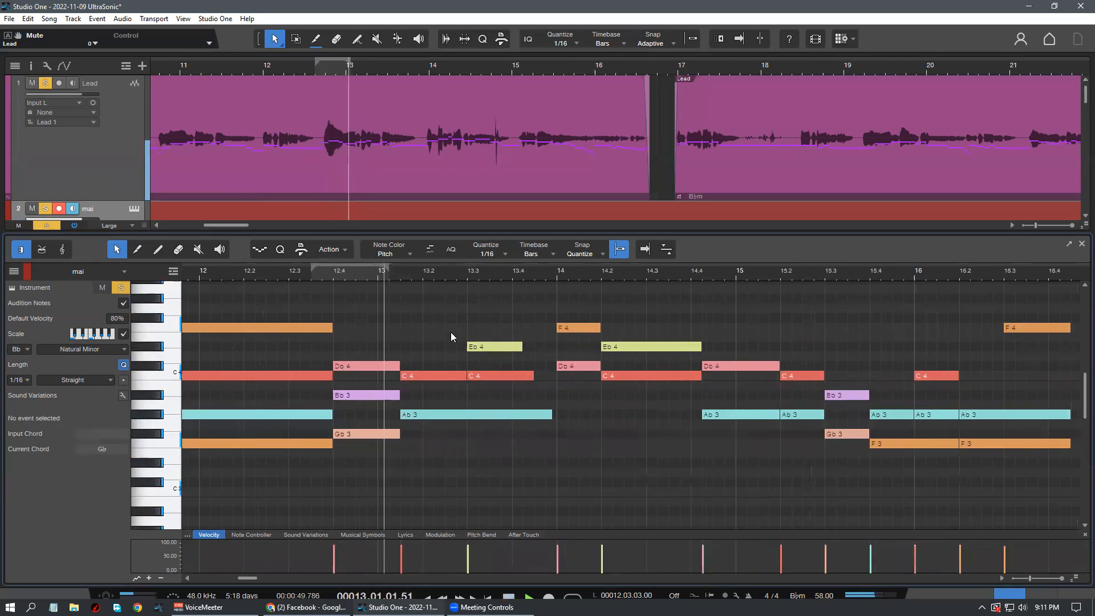
double_click(405, 443)
left_click_drag(409, 443, 559, 490)
left_click(329, 344)
left_click(294, 273)
scroll(295, 273, "down", 2)
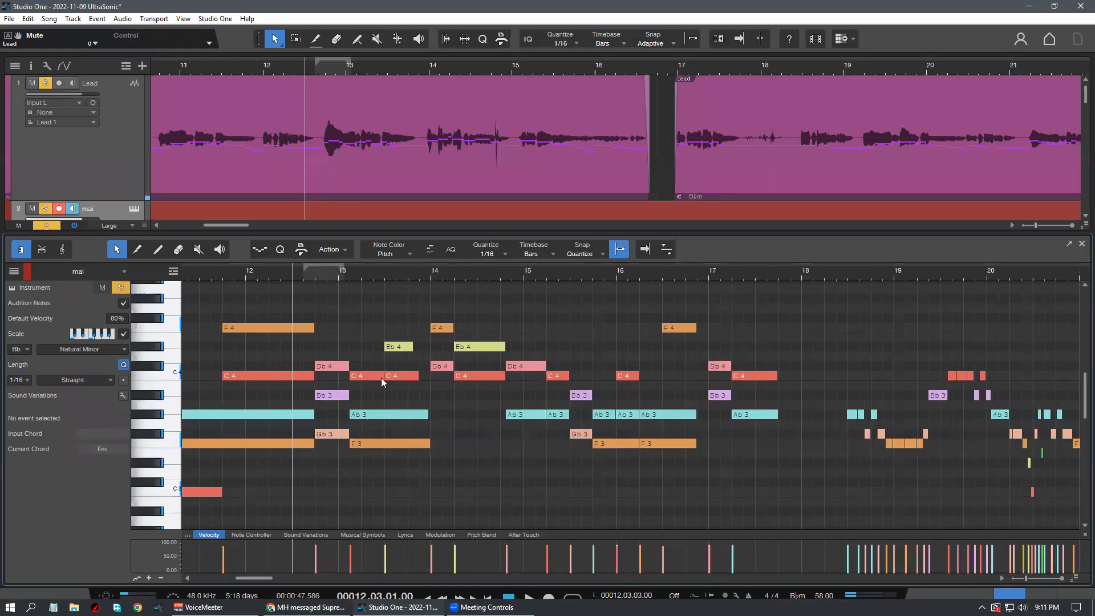
key("space")
scroll(415, 402, "down", 1)
left_click_drag(367, 271, 367, 393)
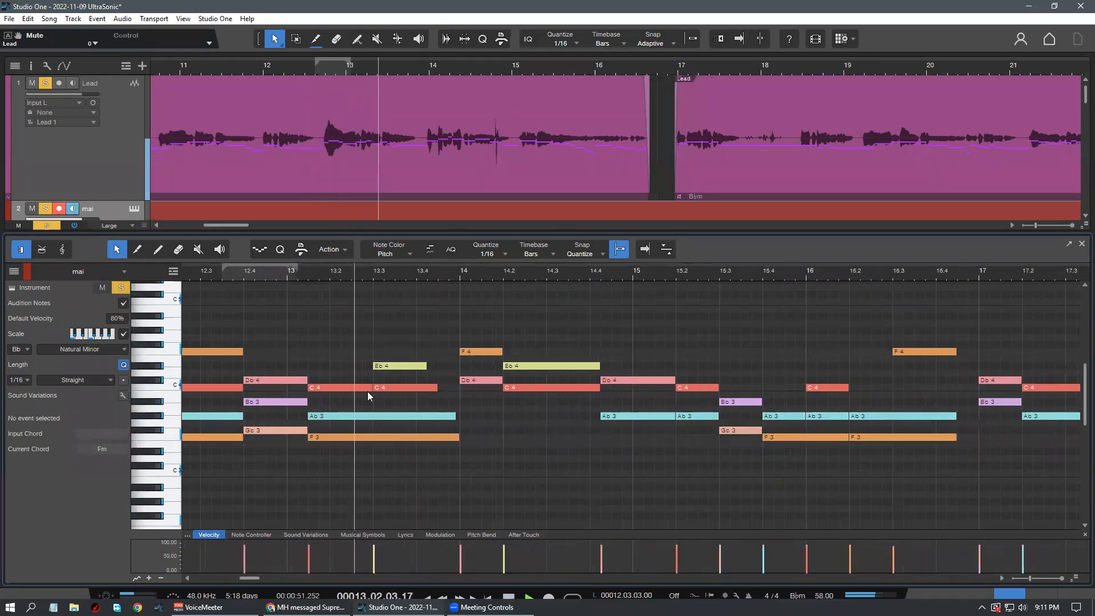
Lower only the first C4 note in bar 13, starting at 13.1.3, by an octave to C3 and listen to the result
scroll(341, 399, "up", 2)
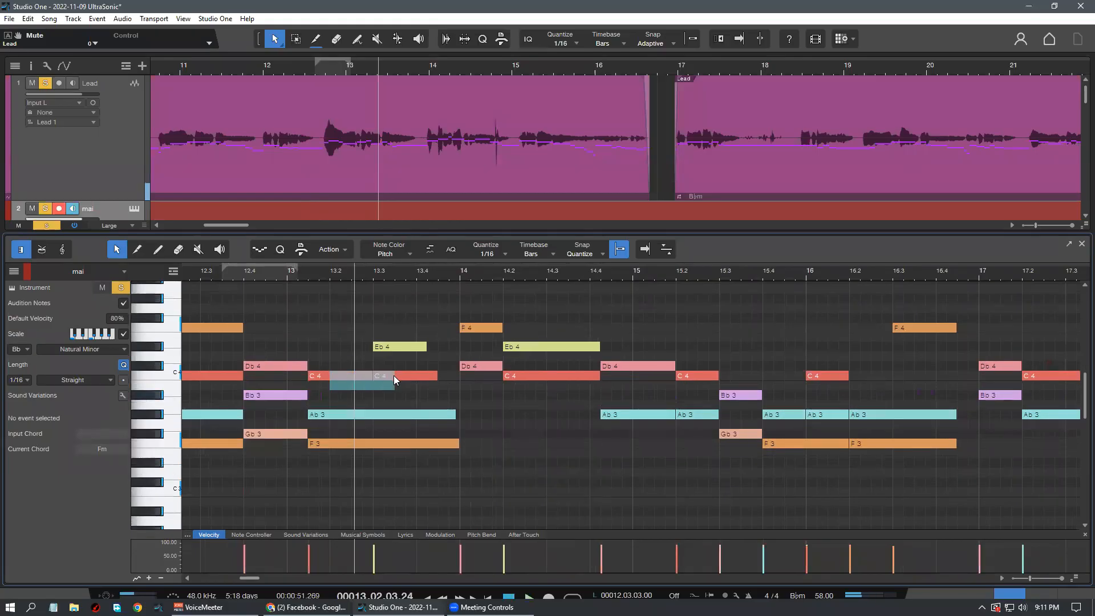
left_click_drag(340, 391, 397, 368)
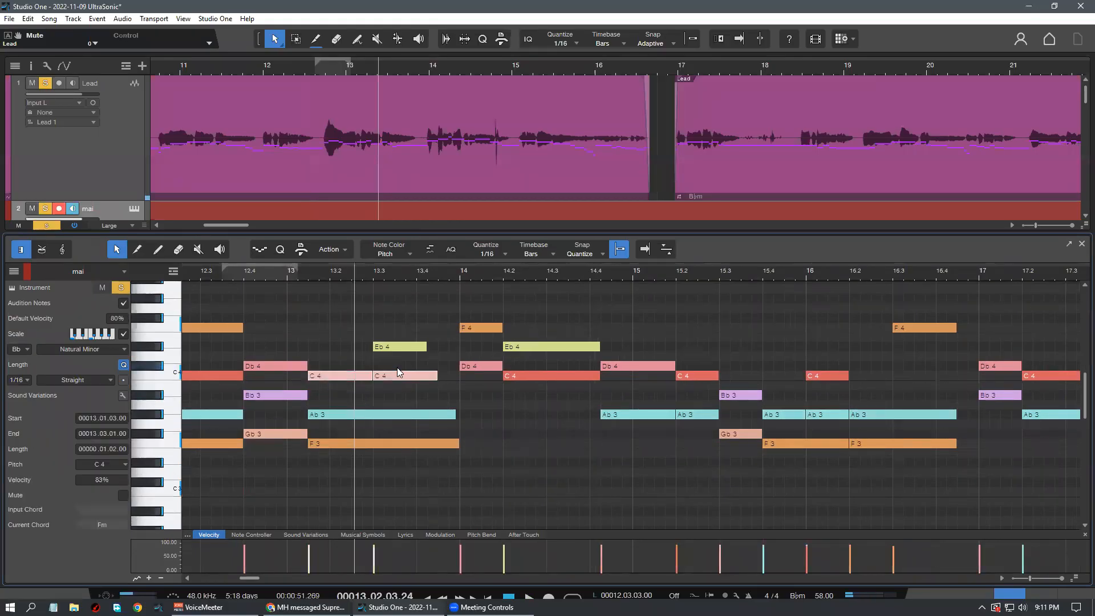
left_click(348, 376)
key("shift+Down")
left_click(211, 277)
key("space")
scroll(323, 342, "down", 2)
scroll(322, 342, "down", 1)
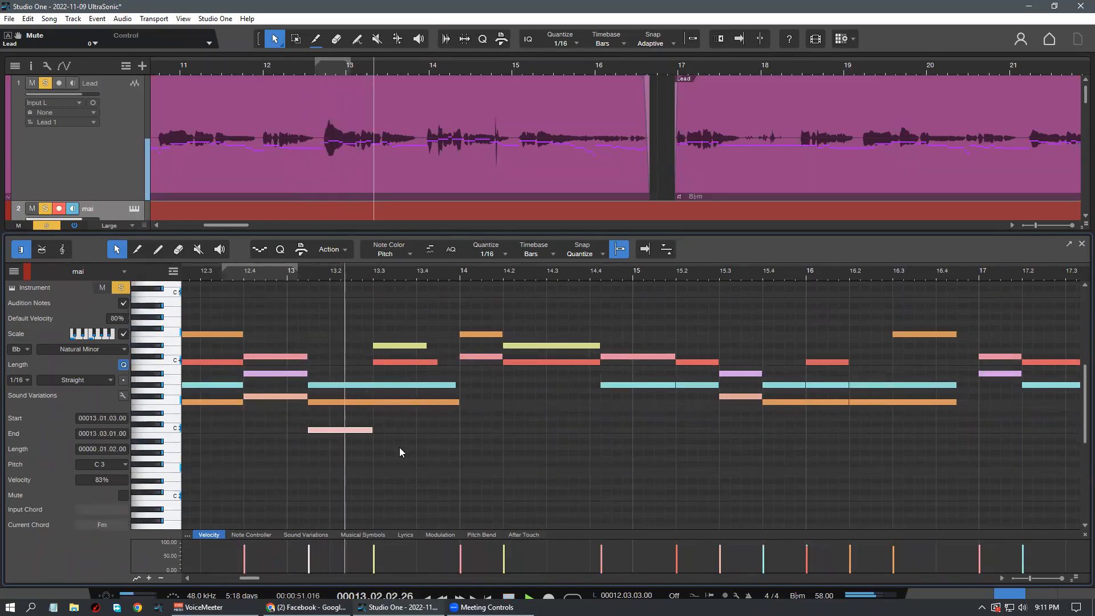
key("space")
Lower the Eb4 note at bar 13 beat 3 by an octave to Eb3
left_click_drag(384, 314, 425, 352)
key("shift+Down")
left_click(428, 425)
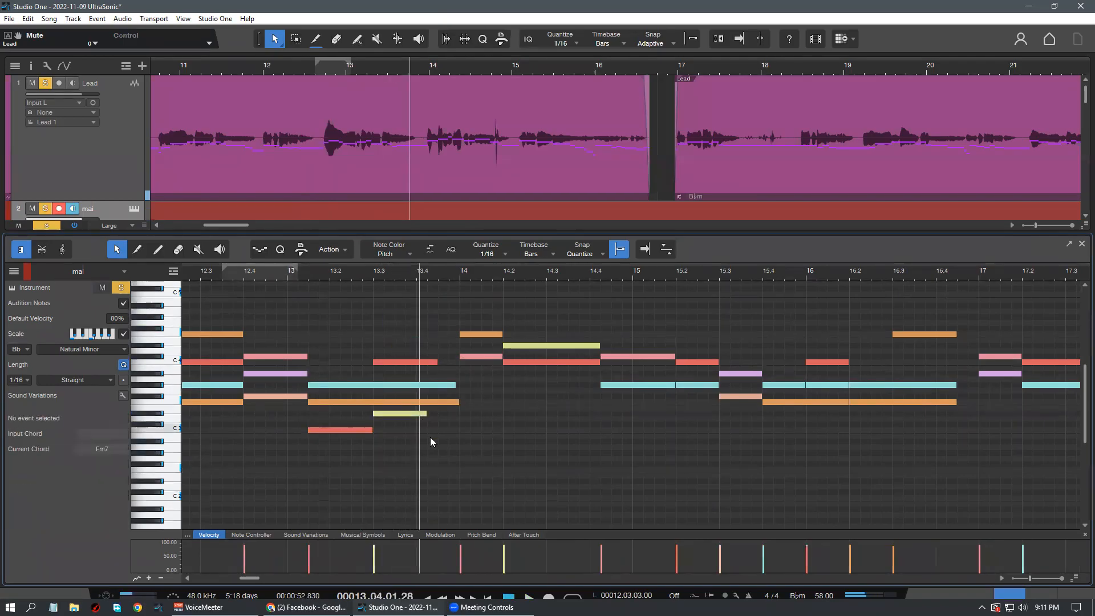
Shorten the F3 note in bar 13 so it ends at beat 3, and play the passage from bar 13
left_click(311, 269)
left_click_drag(461, 403, 372, 403)
left_click(285, 276)
key("space")
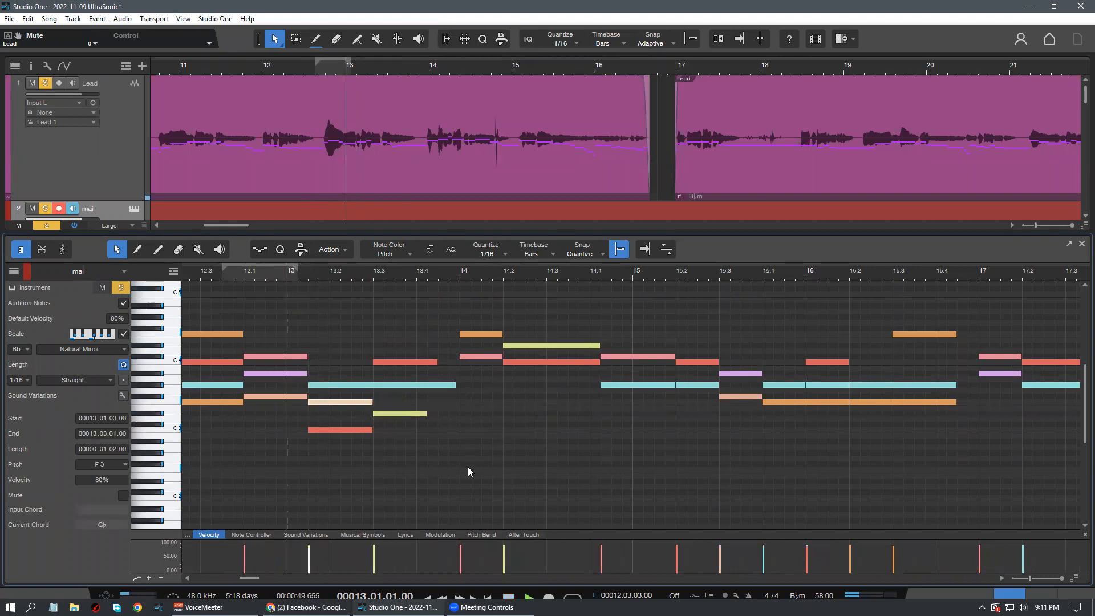
left_click(448, 448)
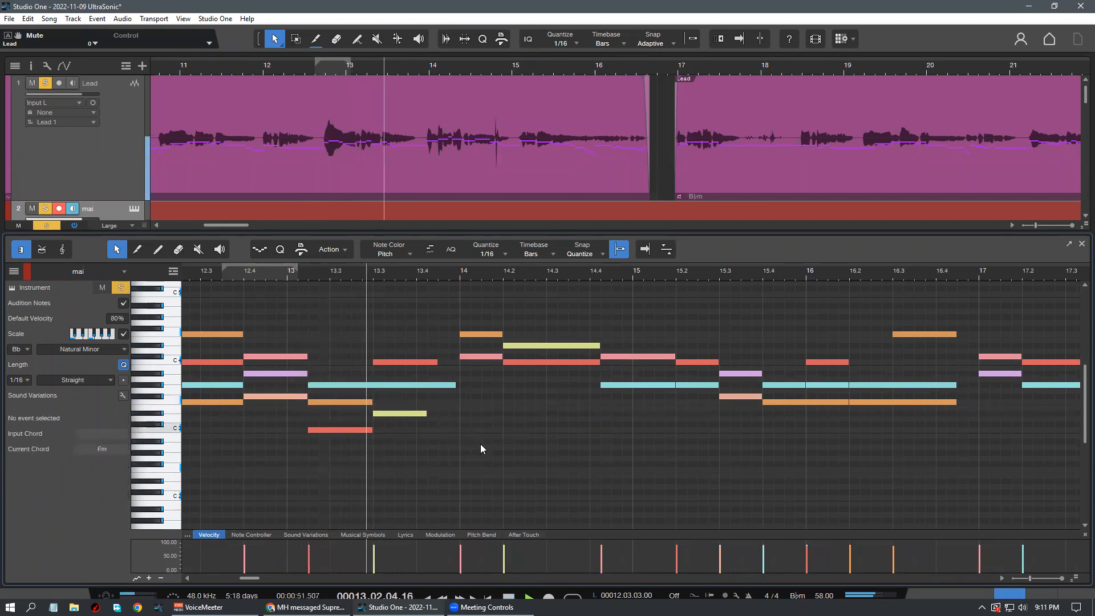
Lower the Eb3 note at bar 13 beat 3 to C3 while listening
left_click_drag(389, 412, 391, 425)
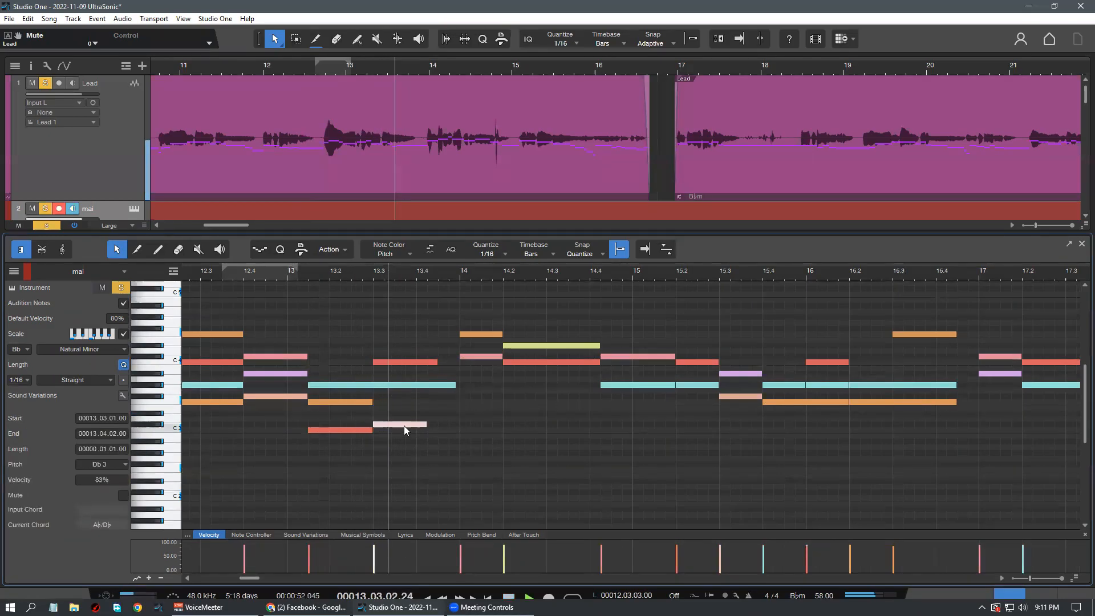
left_click_drag(404, 426, 406, 435)
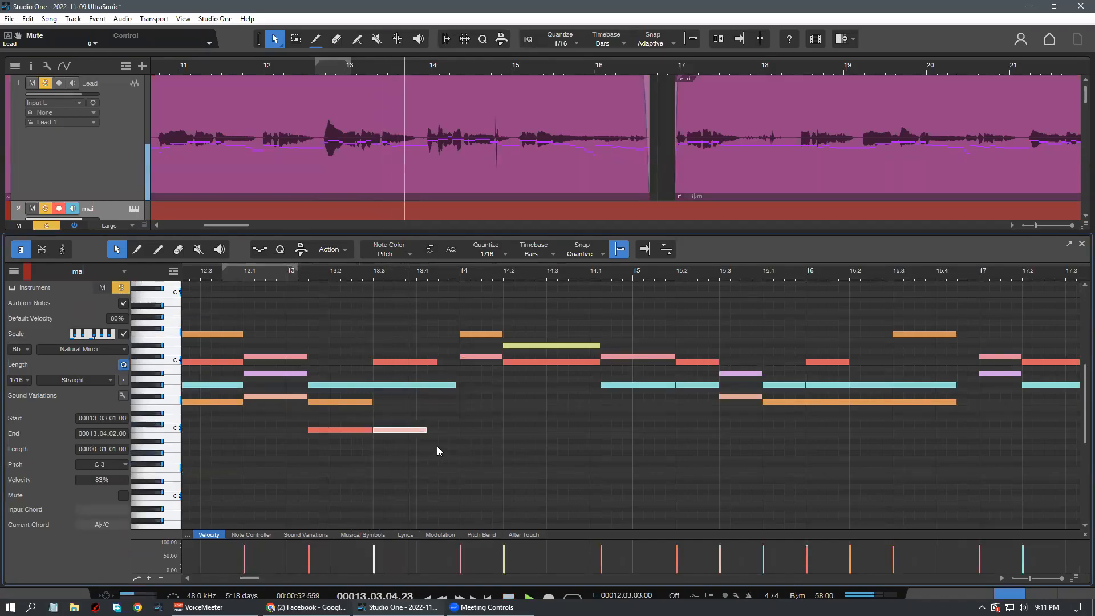
key("space")
Extend the second C3 note and the F3 note in bar 13 to end at 13.4.03, and play from bar 12 beat 4
left_click_drag(375, 405, 438, 433)
left_click(433, 361)
left_click(243, 271)
key("space")
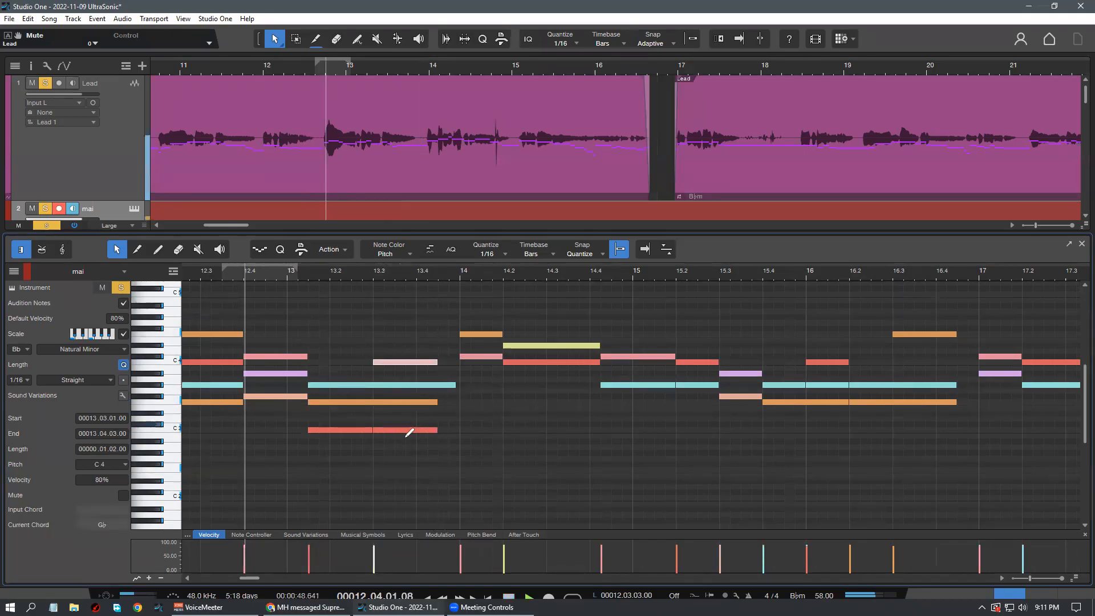
scroll(422, 438, "down", 1)
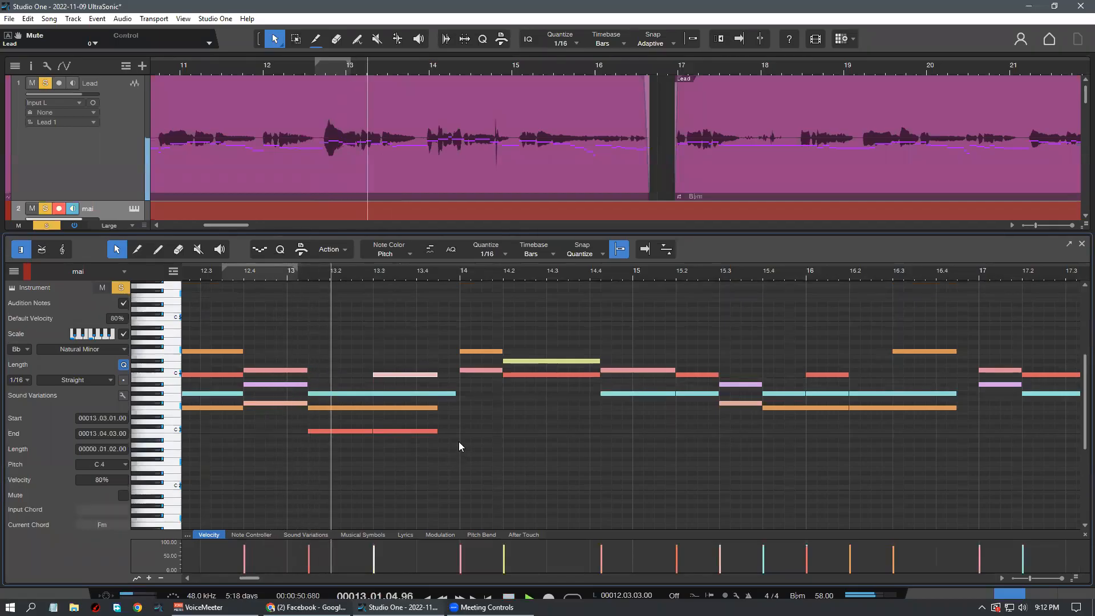
left_click_drag(456, 277, 420, 386)
key("space")
Try doubling the F4 and Eb4 notes in bar 14 an octave lower as F3 and Eb3, and play the passage
left_click_drag(465, 279, 394, 376)
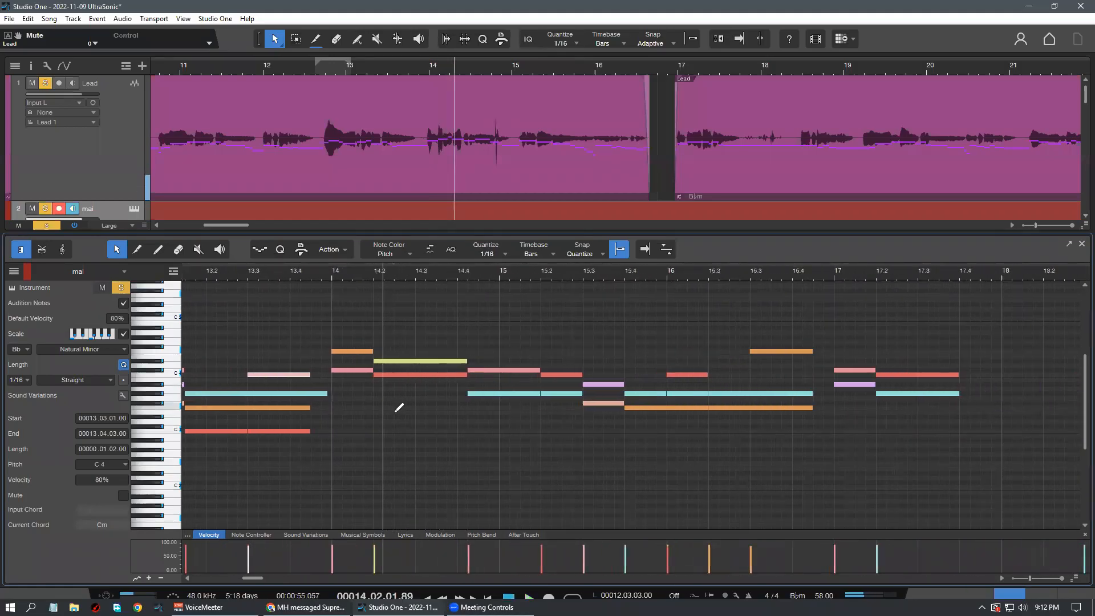
scroll(363, 427, "up", 1)
left_click(279, 274)
key("space")
left_click(336, 406)
left_click_drag(348, 348, 378, 422)
left_click_drag(353, 325, 437, 365)
left_click_drag(349, 352, 367, 426)
left_click(267, 289)
key("space")
scroll(400, 456, "down", 1)
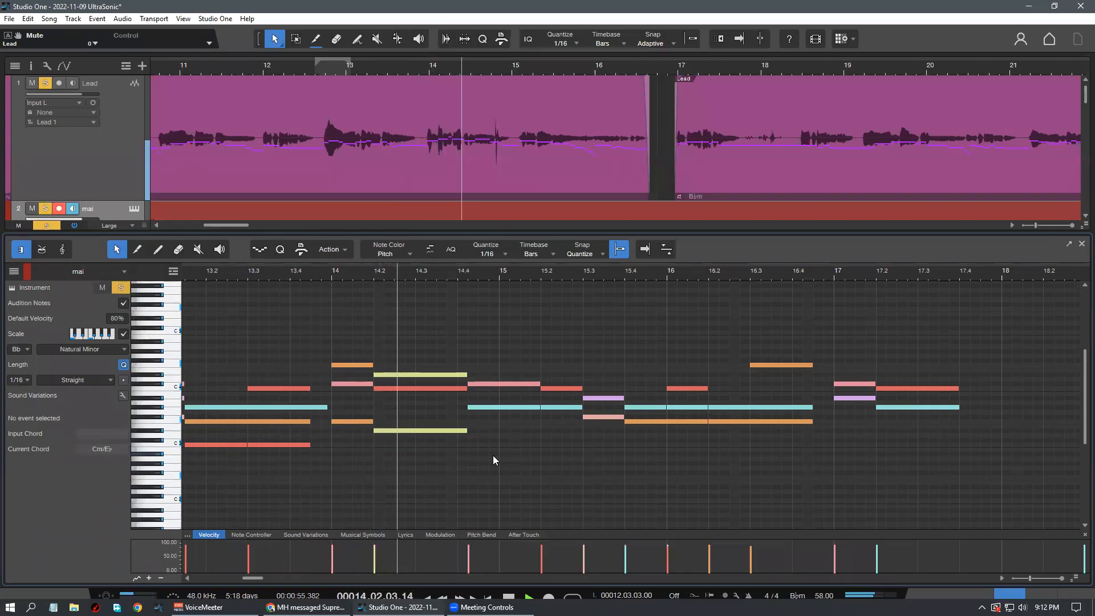
Stop playback and undo the lower doublings and length changes in bar 14
key("space")
key("ctrl+z")
key("ctrl+z")
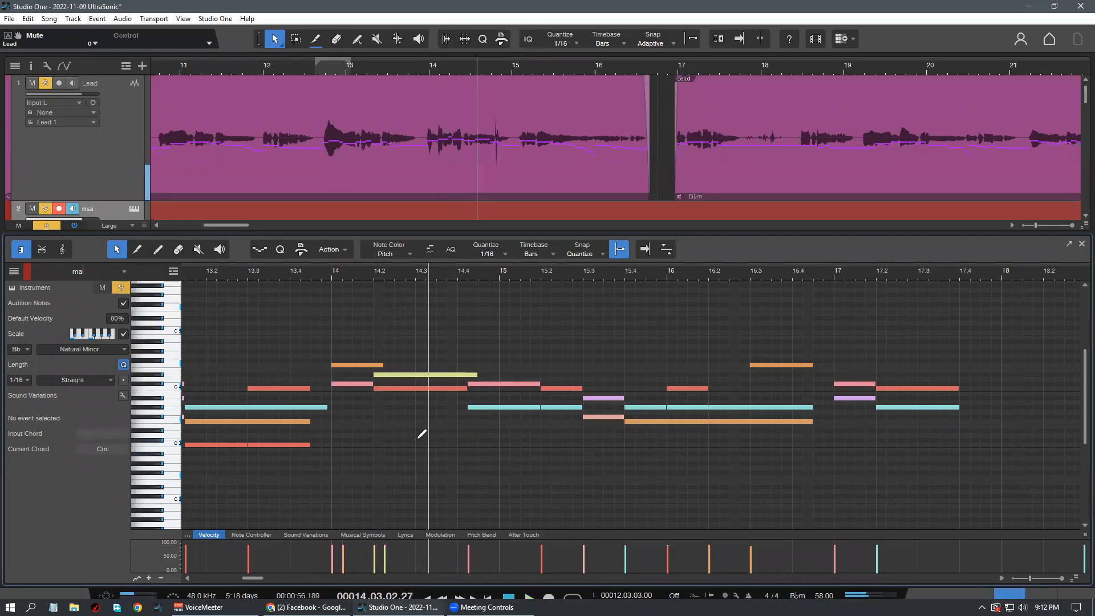
key("ctrl+z")
Lower all four notes in bar 14 by an octave and play the passage from bar 13
left_click_drag(343, 424, 425, 330)
key("shift+Down")
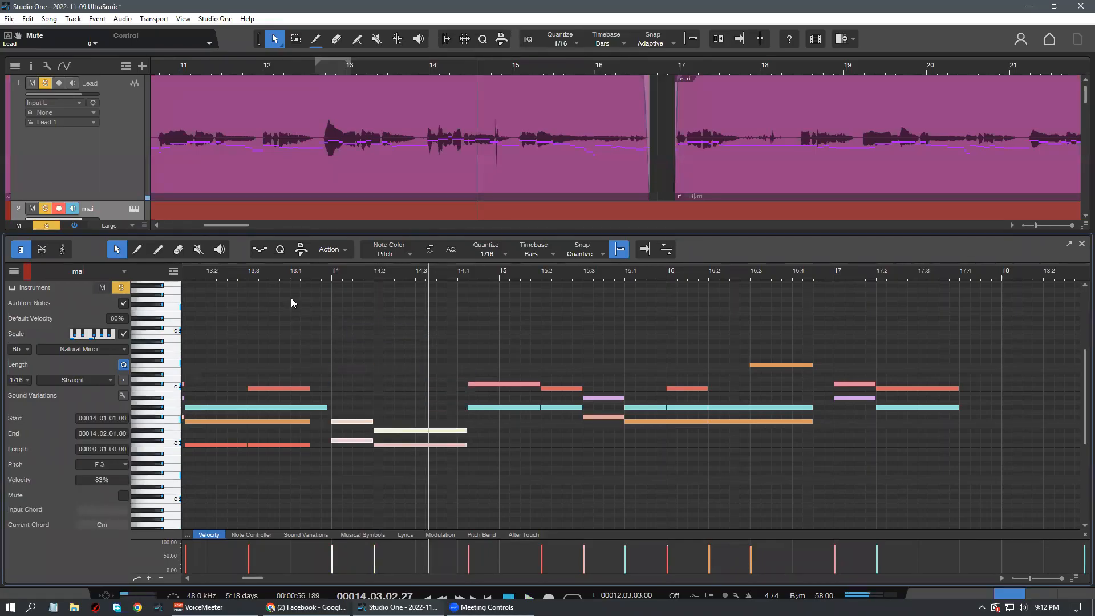
left_click(227, 273)
key("space")
scroll(268, 266, "down", 5)
scroll(269, 276, "up", 2)
scroll(326, 371, "down", 1)
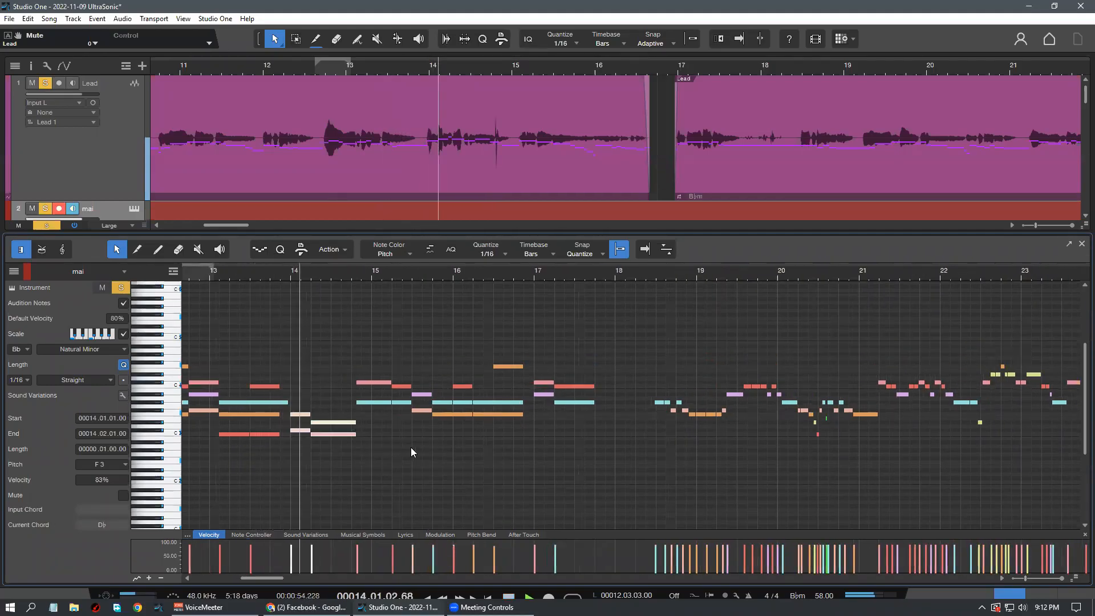
scroll(409, 447, "up", 1)
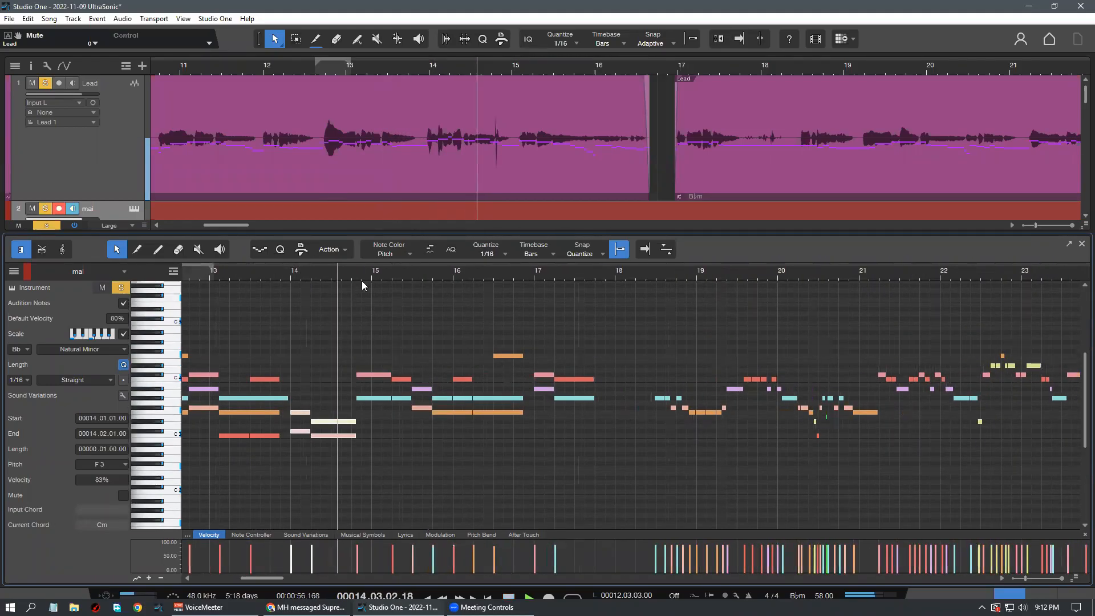
scroll(360, 274, "up", 2)
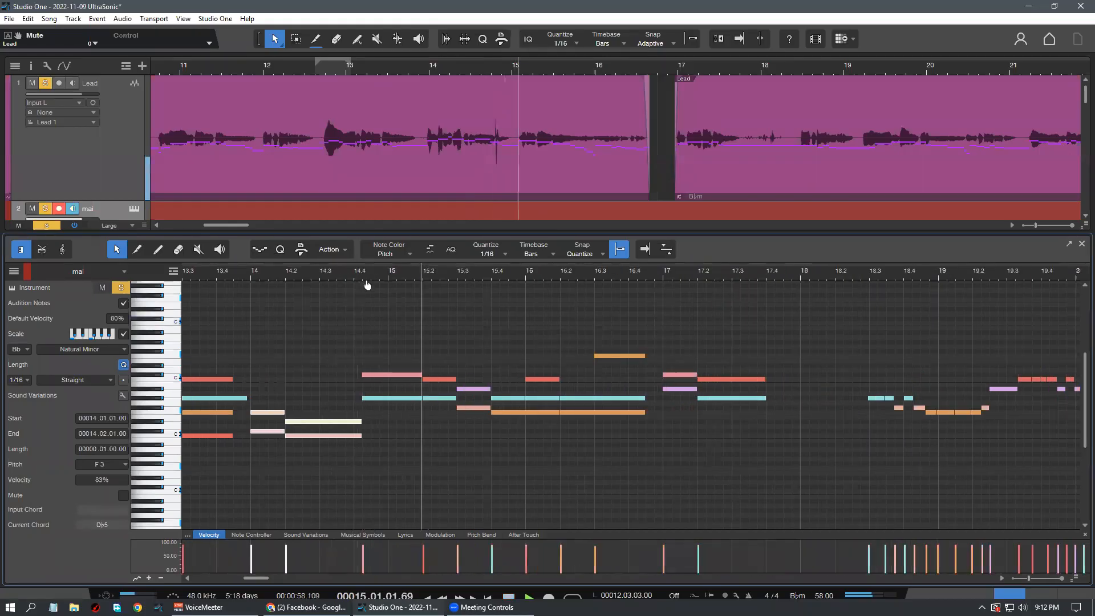
scroll(367, 285, "down", 1)
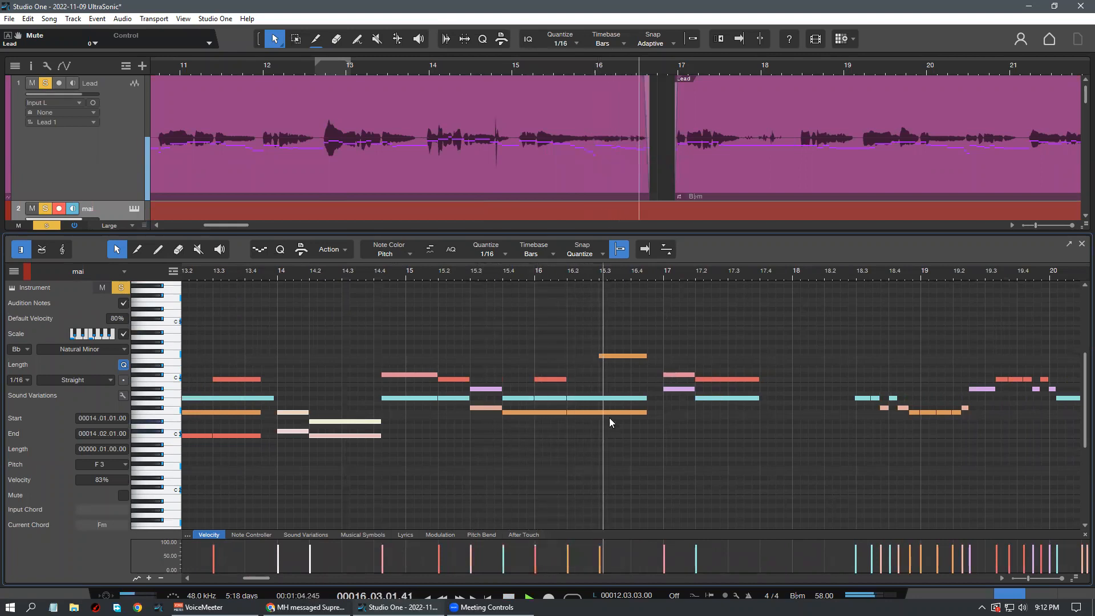
left_click(255, 275)
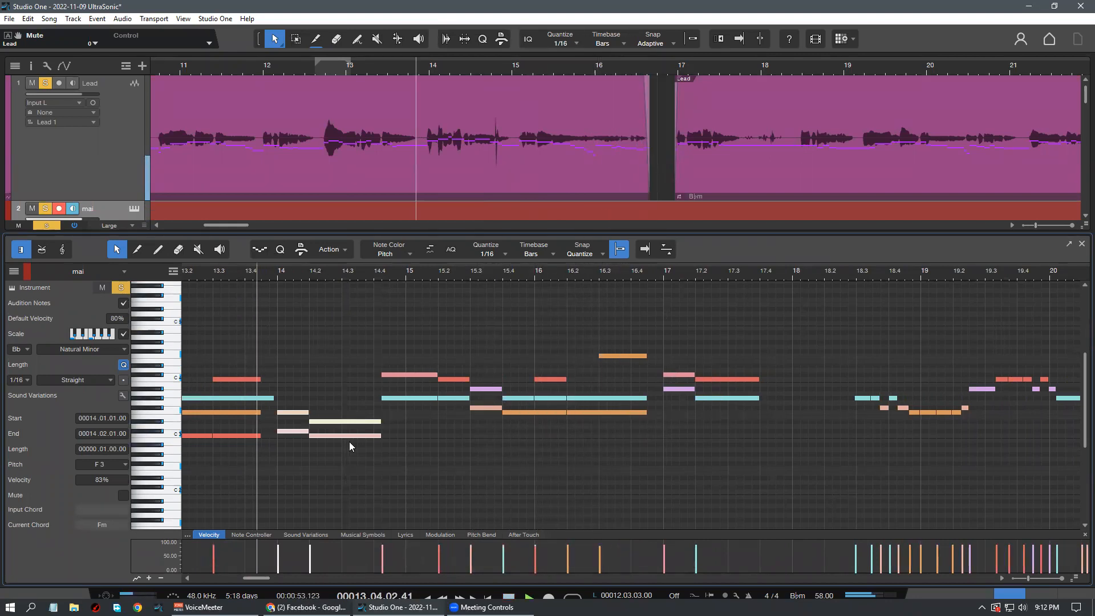
Raise only the Eb3 note at bar 14 beat 2 by an octave to Eb4 and listen to the result
left_click(326, 408)
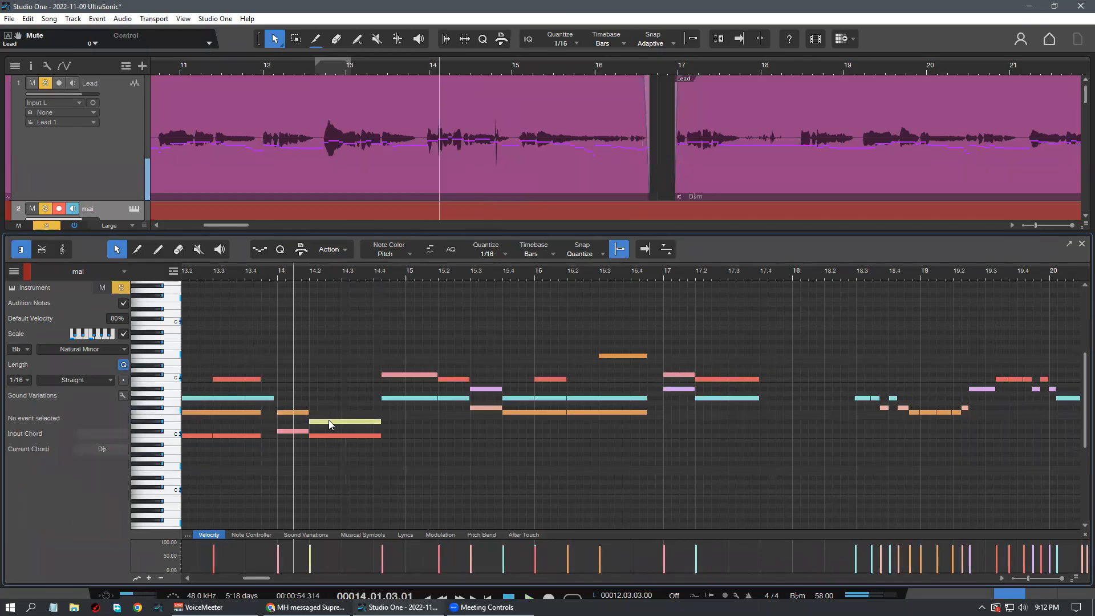
left_click(328, 421)
key("shift+Up")
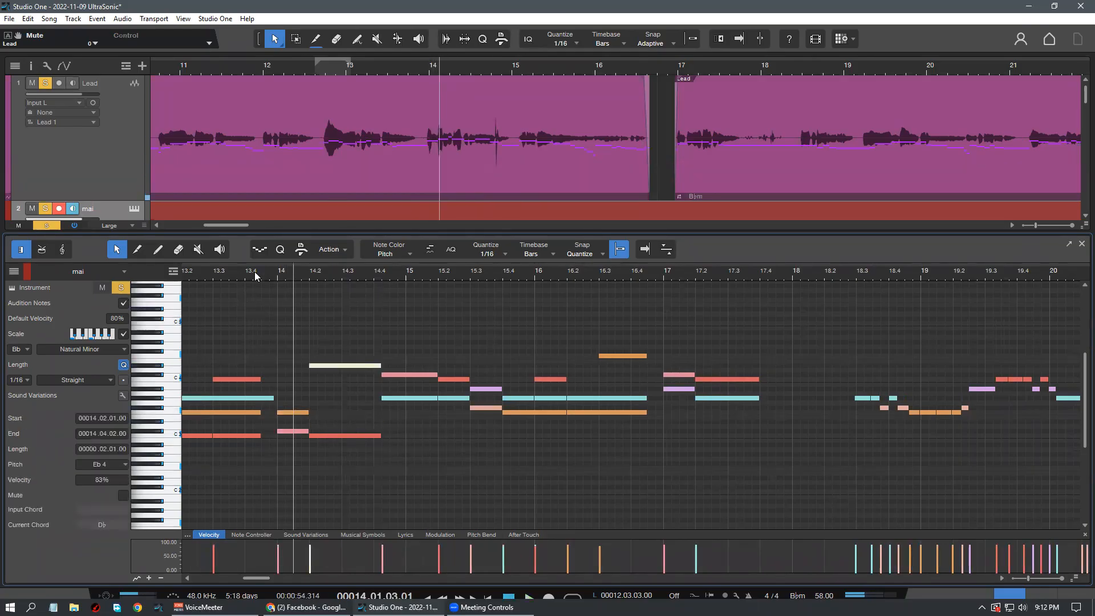
scroll(365, 465, "up", 1)
left_click(370, 473)
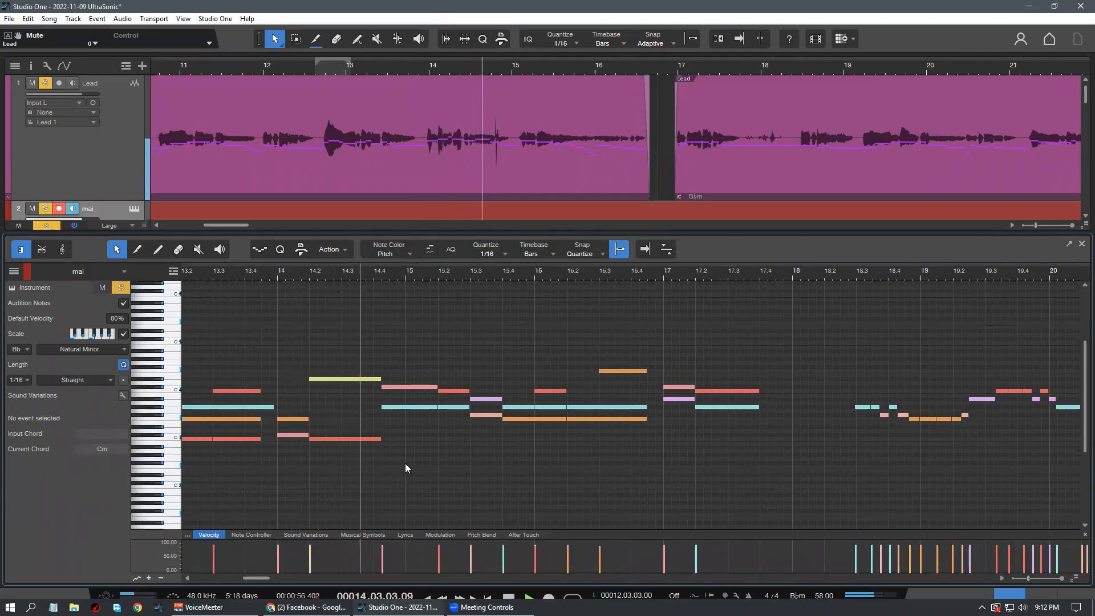
key("space")
Add a Gb3 note from bar 14 beat 2 to 14.4.02 and play the passage from bar 14
left_click_drag(323, 271, 341, 276)
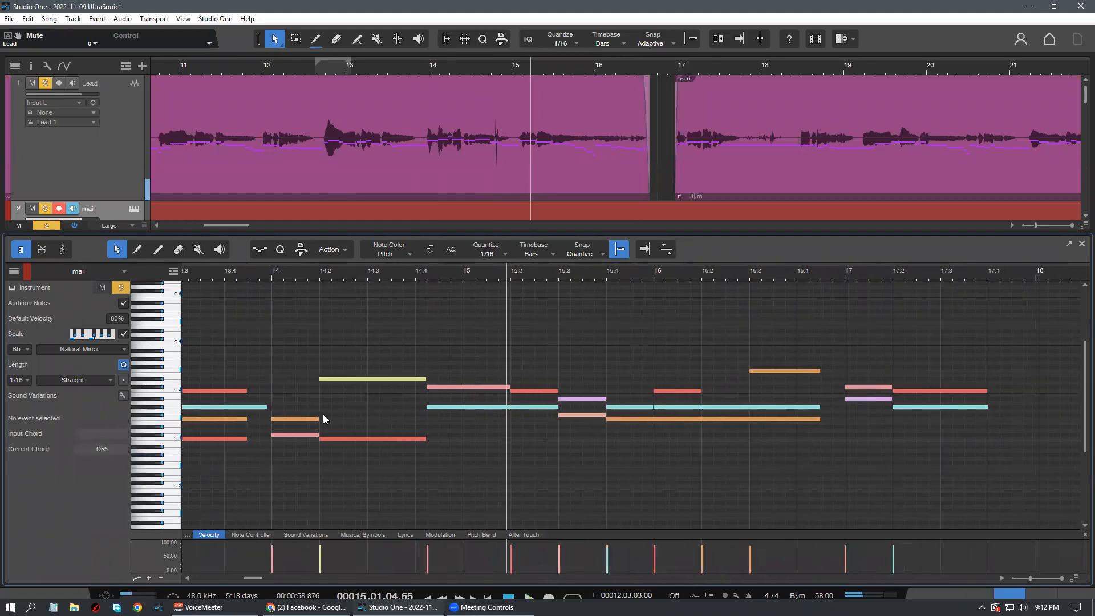
double_click(322, 418)
left_click(339, 423)
left_click_drag(328, 417, 328, 412)
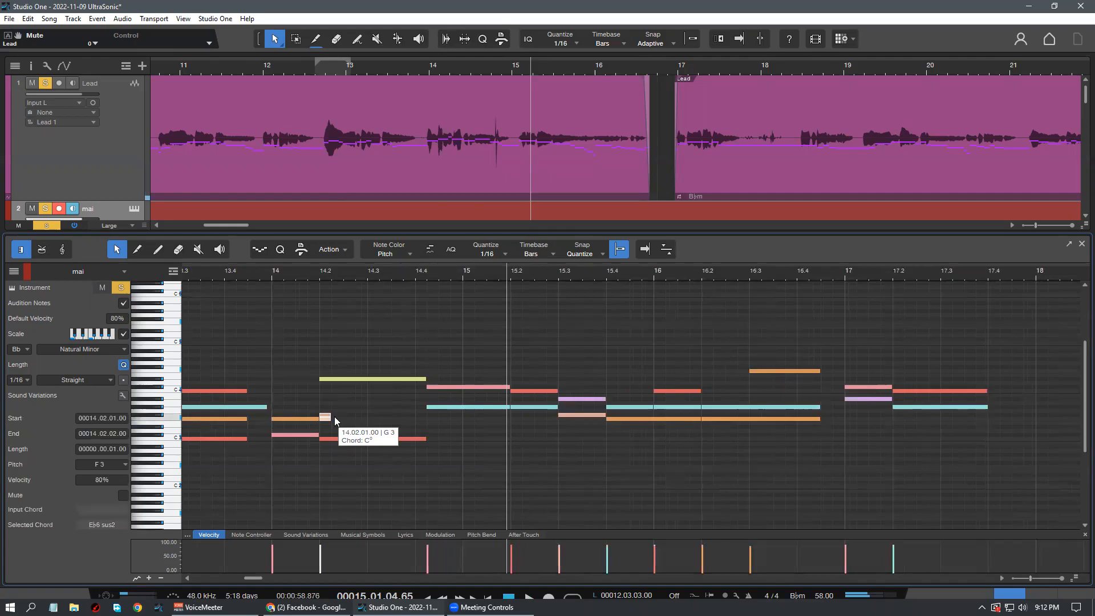
key("Up")
key("shift+Up")
key("shift+Down")
key("Down")
key("Down")
key("Down")
left_click_drag(327, 428, 425, 441)
left_click(293, 301)
left_click(274, 271)
key("space")
Raise the Gb3 note at bar 14 beat 2 to Ab3 and replay from the start of bar 14
scroll(420, 451, "down", 1)
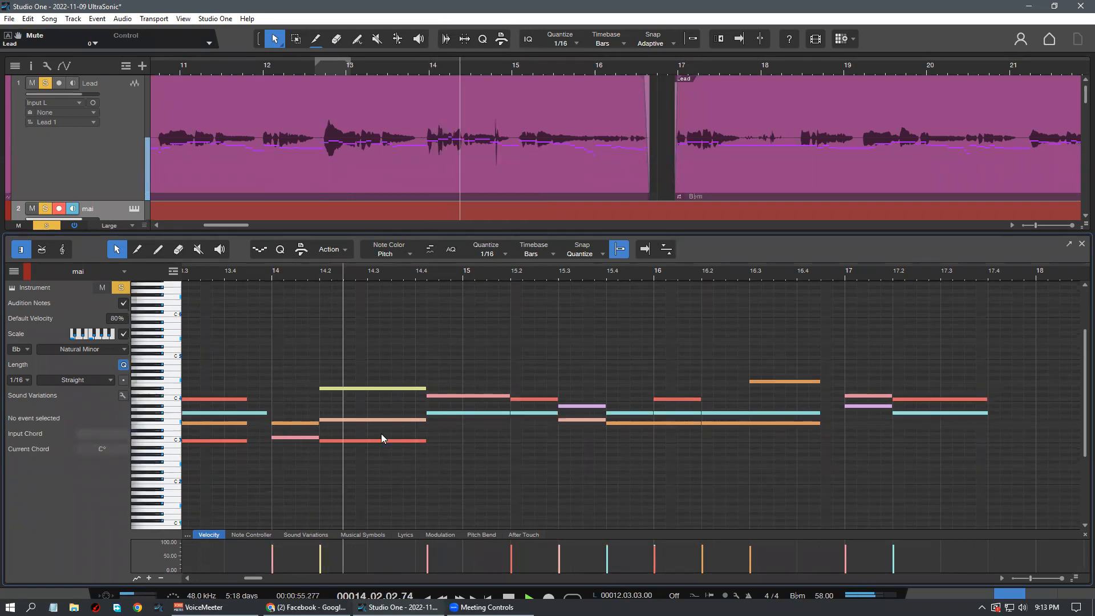
left_click_drag(376, 419, 376, 412)
left_click(268, 273)
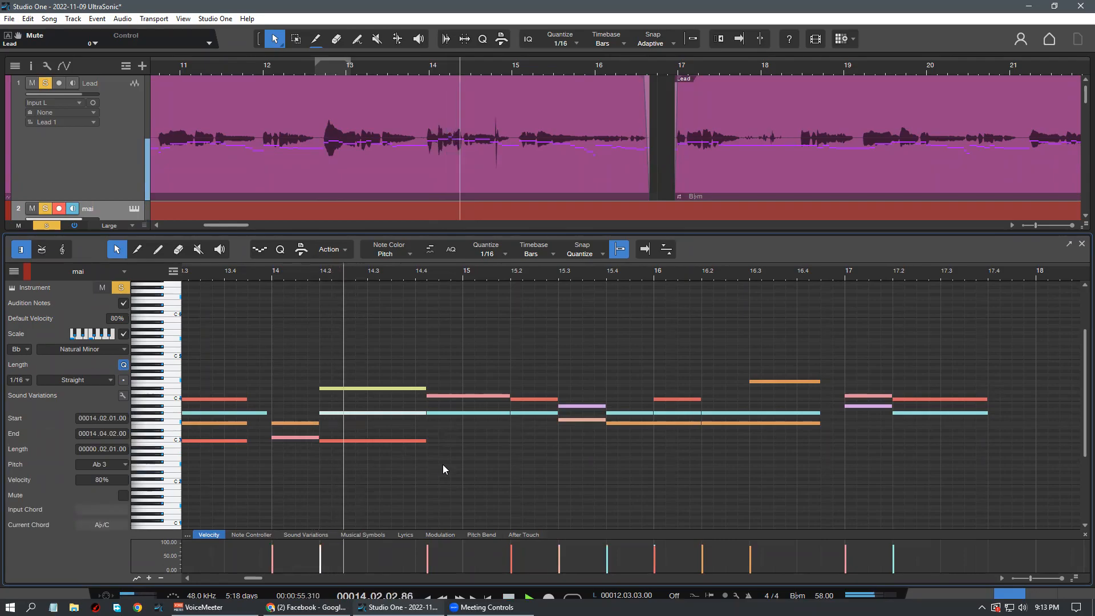
left_click(473, 457)
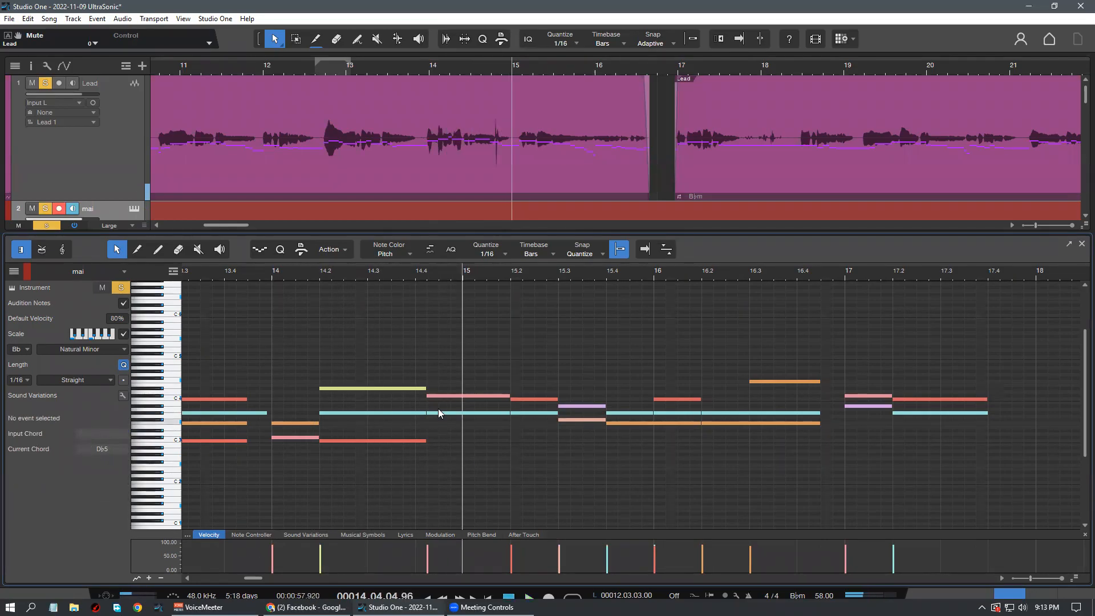
Add an F3 note from 14.4.02 to bar 15 beat 2 and play the passage from bar 14 beat 3
double_click(429, 423)
left_click_drag(433, 423, 509, 423)
left_click(350, 273)
key("space")
scroll(507, 446, "up", 1)
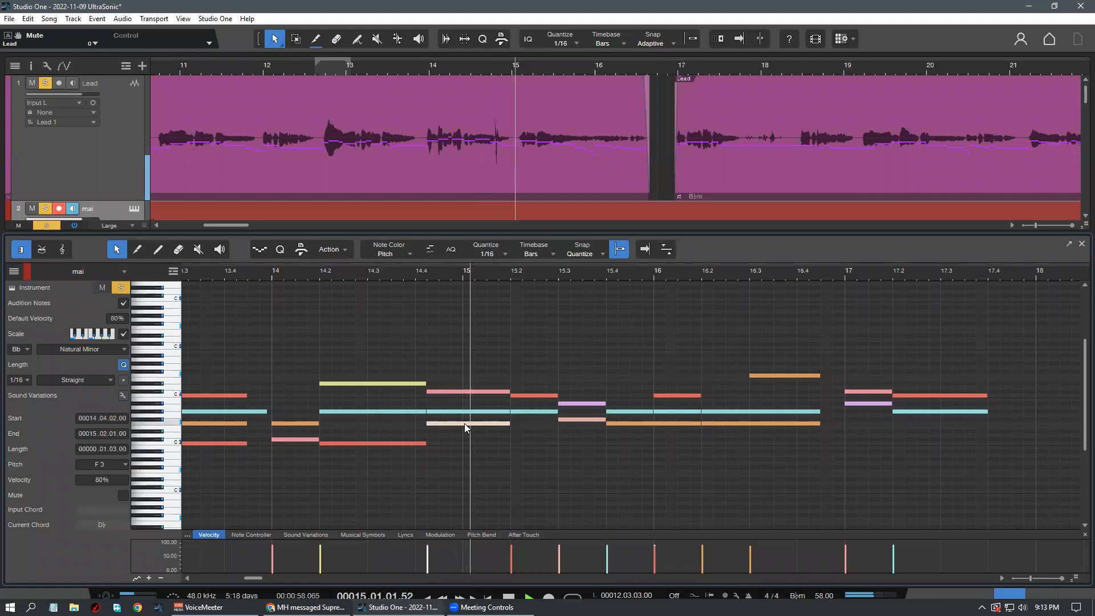
left_click(481, 428)
left_click(370, 270)
key("space")
left_click_drag(455, 263, 347, 268)
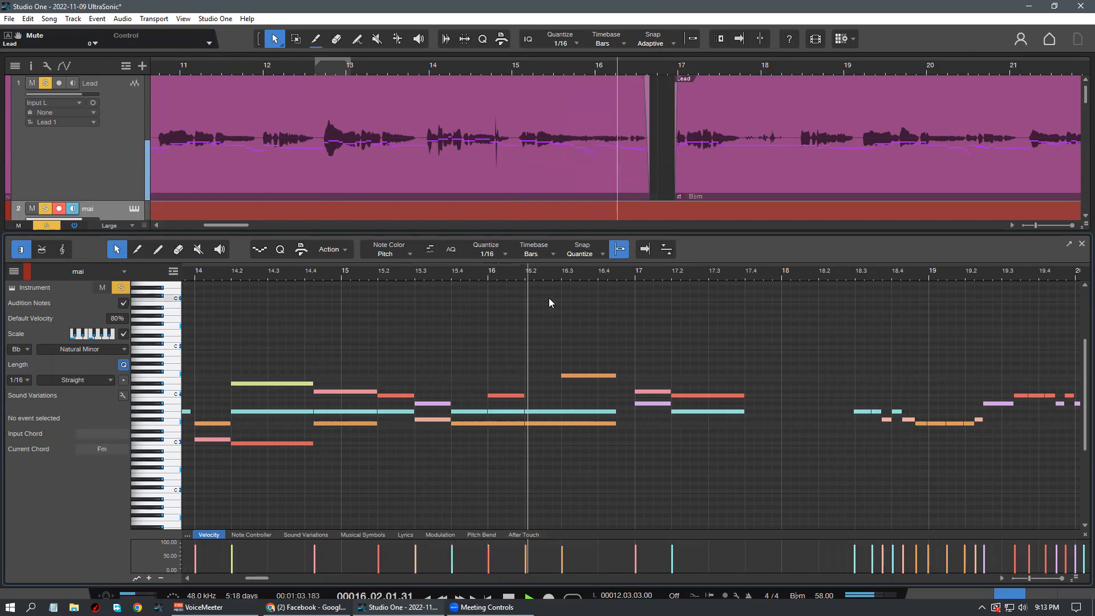
left_click_drag(551, 273, 552, 280)
left_click(337, 278)
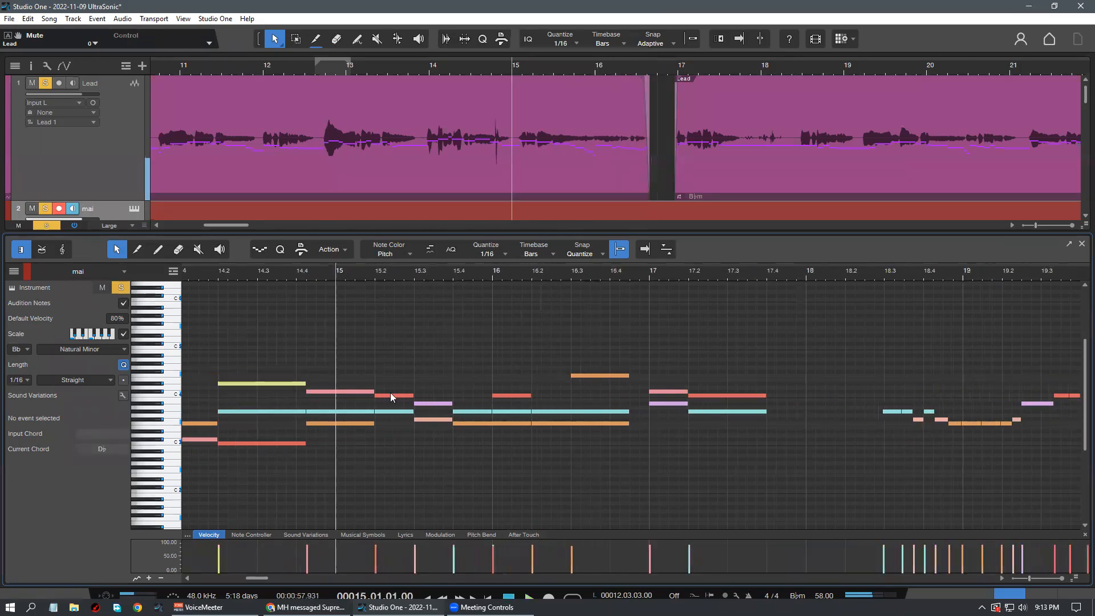
key("space")
Add an F3 note from bar 15 beat 2 to beat 3 and play the passage leading into it
double_click(378, 431)
left_click_drag(384, 432, 406, 423)
left_click(311, 276)
left_click(418, 456)
key("space")
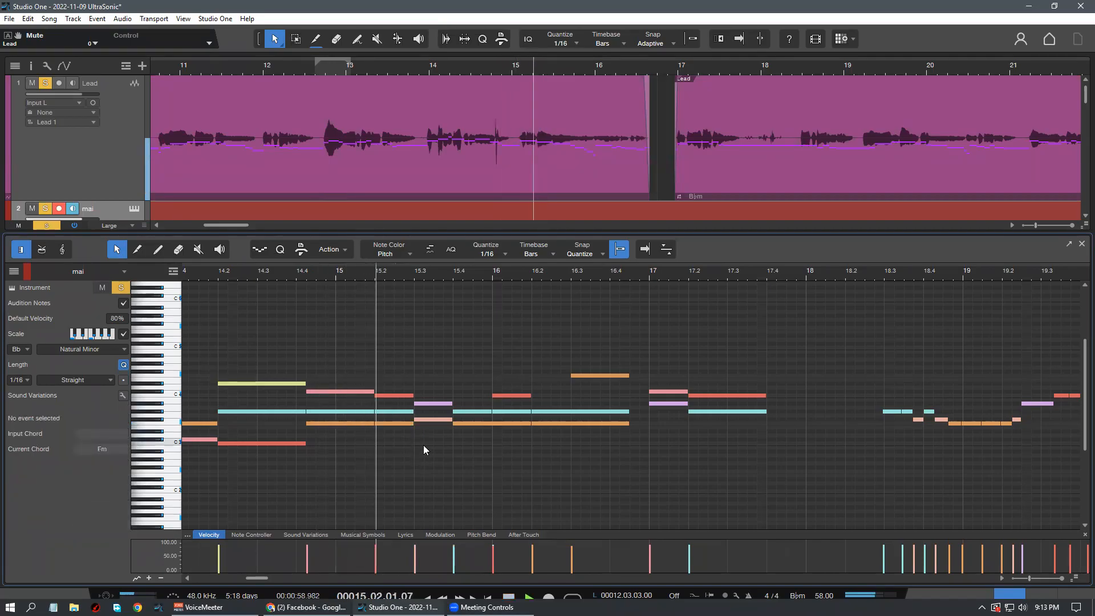
key("space")
Add an Eb3 note from bar 15 beat 3 to beat 4 and play from the start of bar 15
double_click(417, 431)
left_click_drag(424, 431, 452, 436)
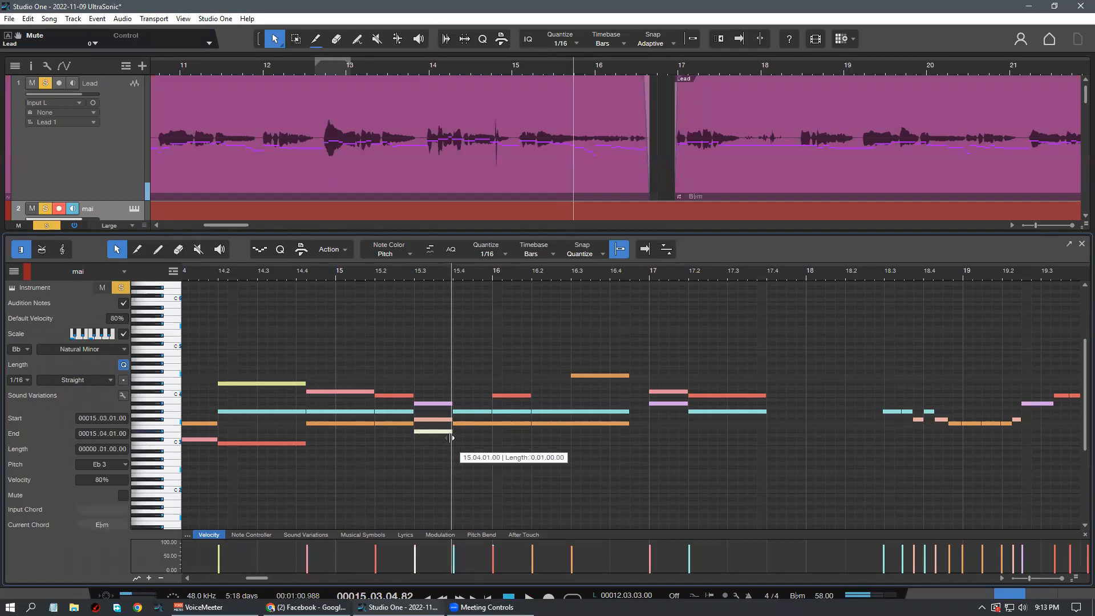
left_click(347, 276)
left_click(451, 472)
key("space")
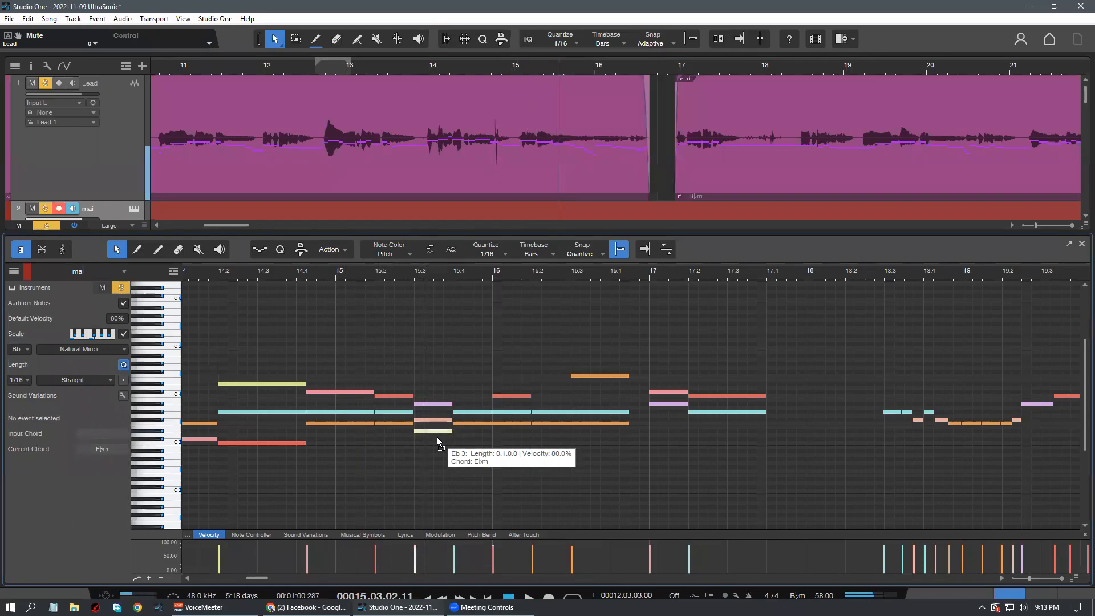
Lower the Eb3 note at bar 15 beat 3 to Db3 and listen from bar 15 beat 2
left_click_drag(437, 436, 436, 444)
left_click(386, 275)
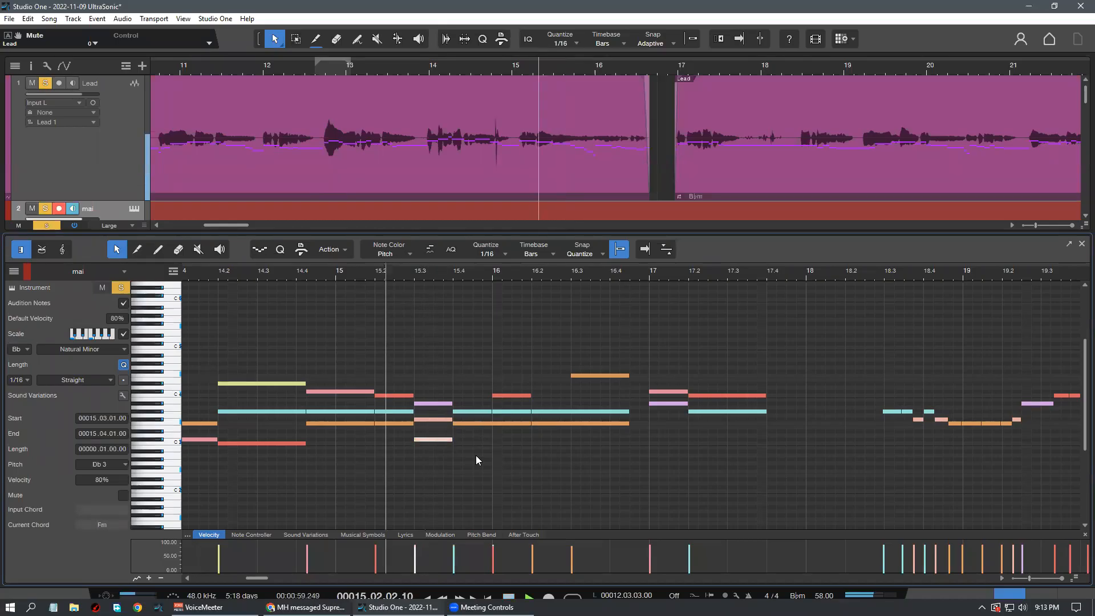
left_click(469, 454)
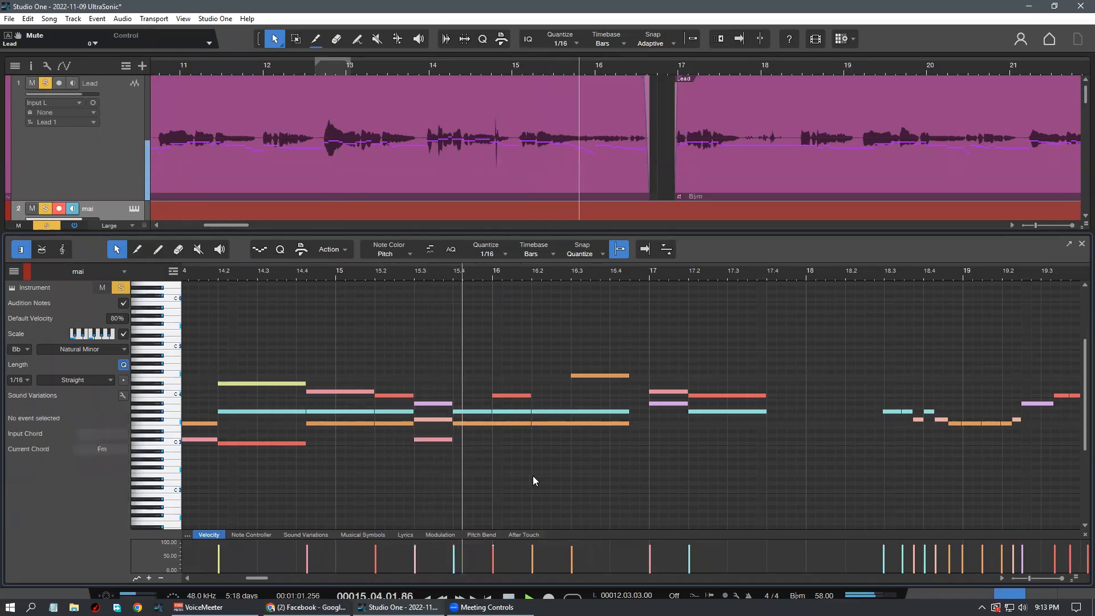
left_click(397, 270)
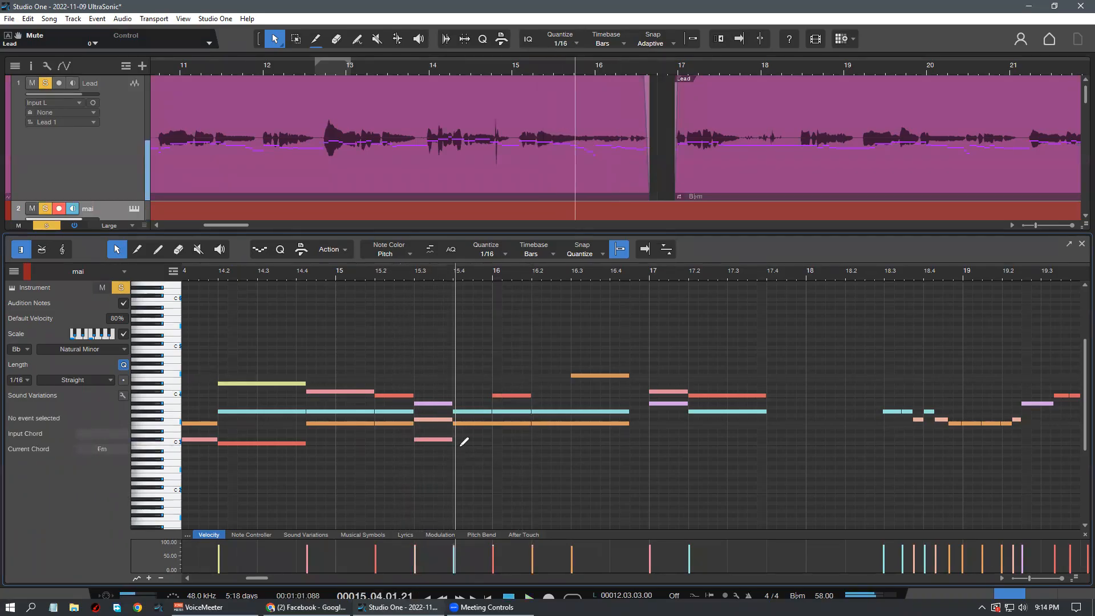
Add a C3 note from bar 15 beat 4 to the start of bar 16 and play from bar 15 beat 2
double_click(457, 451)
left_click_drag(487, 457, 492, 457)
left_click(400, 270)
left_click(499, 466)
left_click_drag(478, 451, 476, 443)
left_click(404, 271)
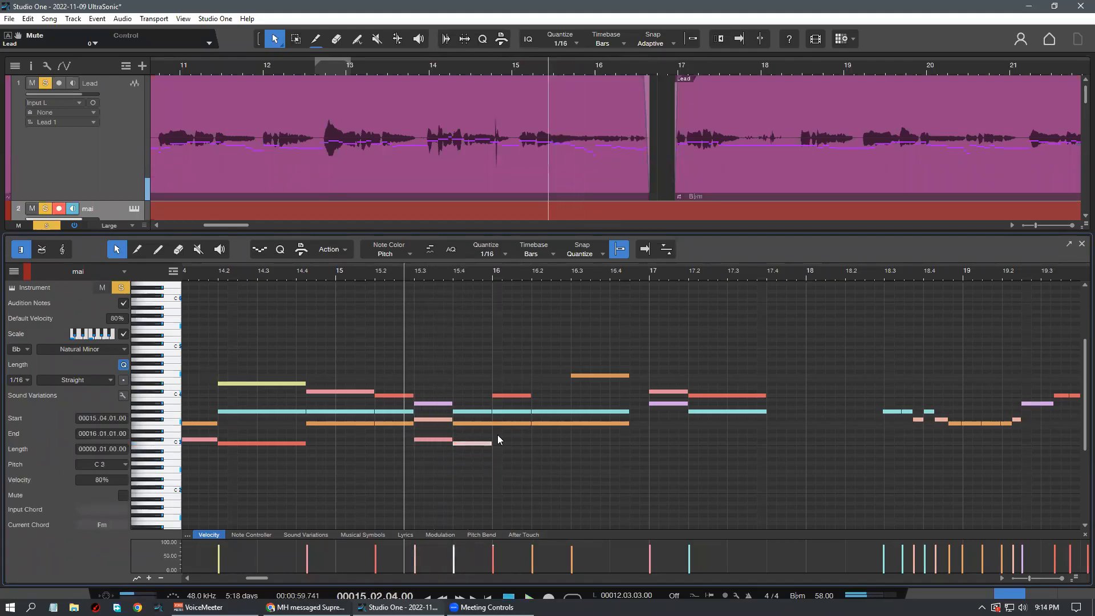
key("space")
left_click(520, 474)
scroll(520, 474, "down", 1)
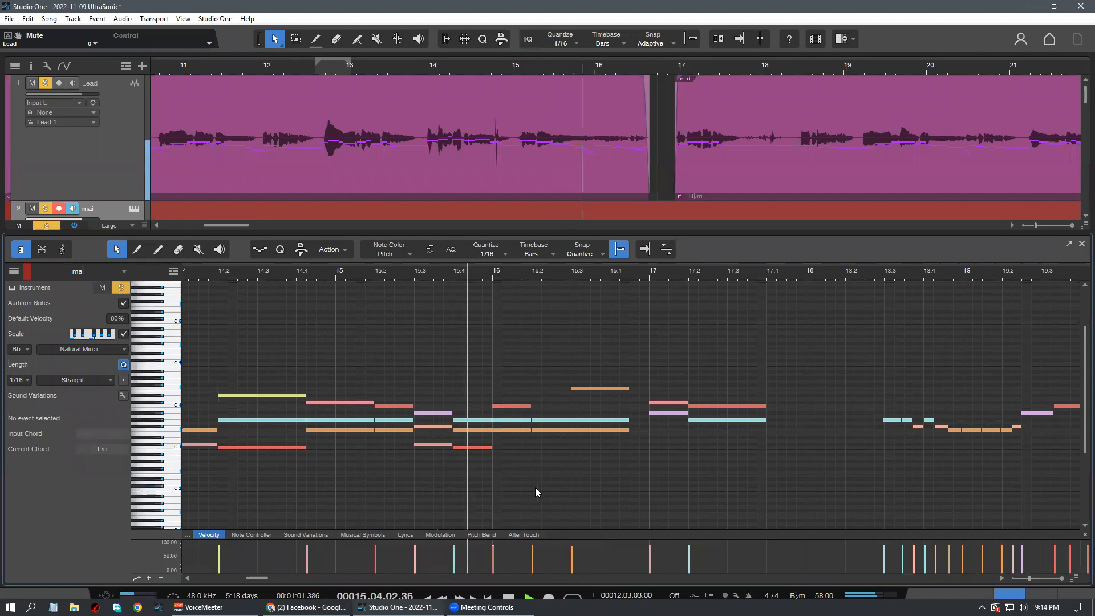
Set the loop range from bar 15 beat 4 to about bar 18 and move the playback position just before bar 10
left_click_drag(528, 273, 467, 255)
key("space")
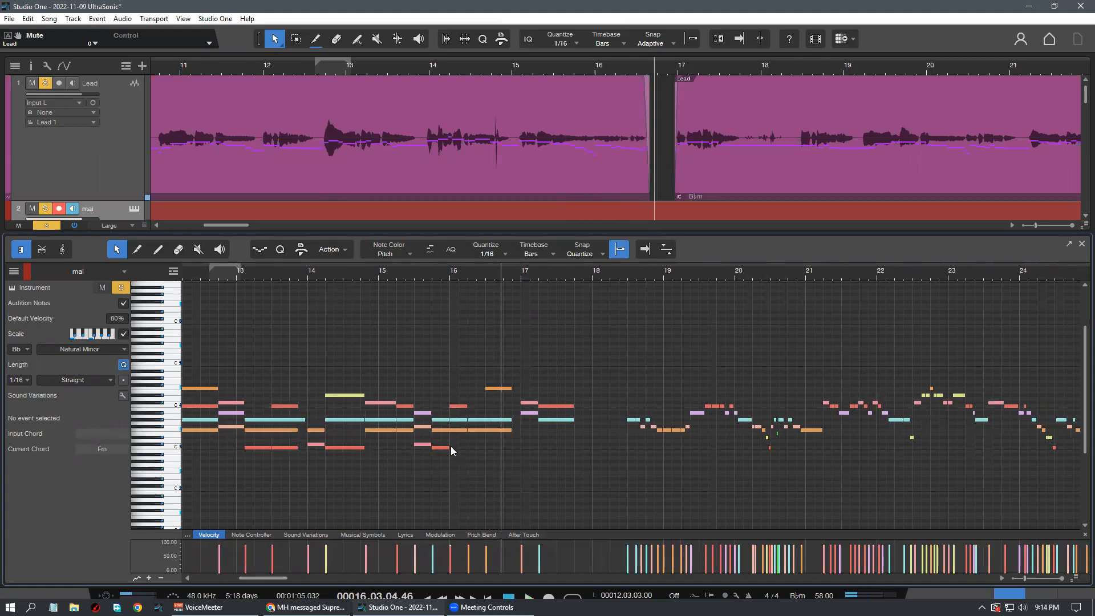
left_click_drag(432, 265, 611, 261)
key("KP_1")
left_click_drag(479, 271, 511, 409)
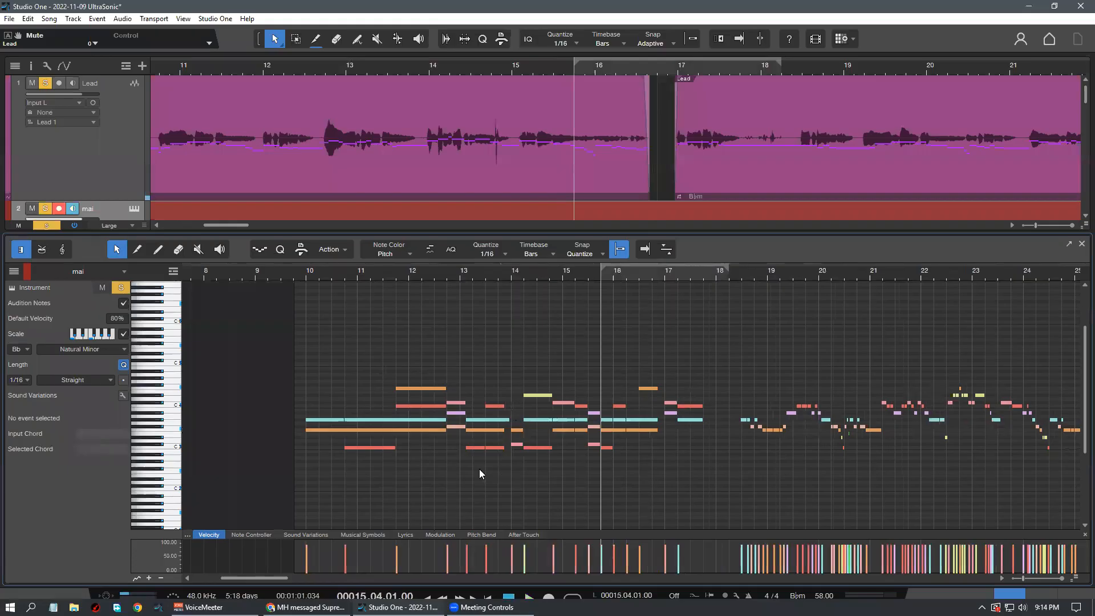
scroll(522, 458, "up", 1)
left_click(303, 269)
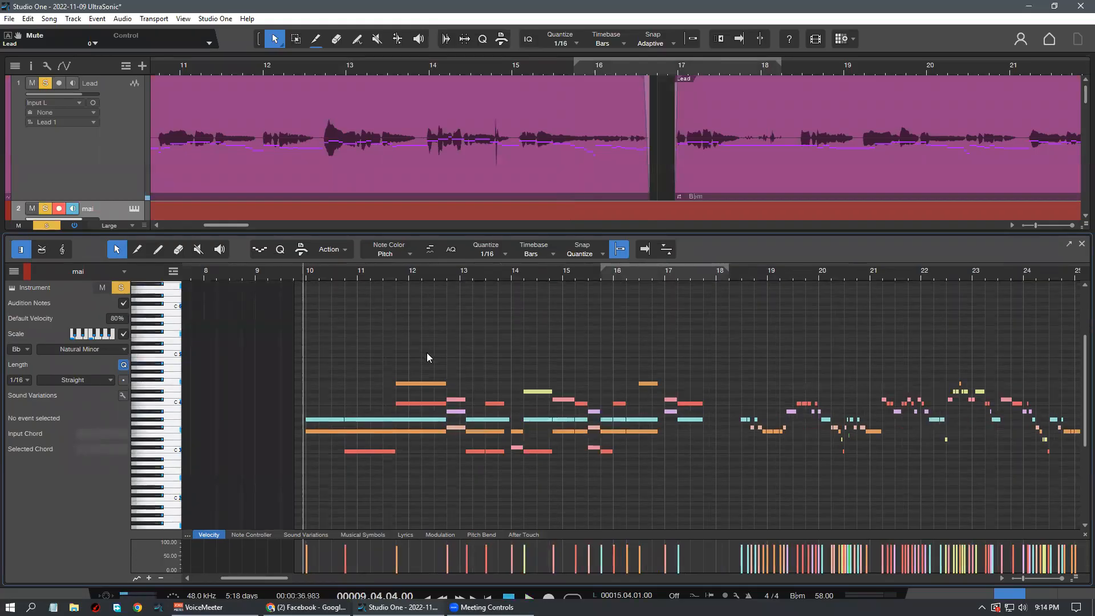
Set the playback position to the start of bar 10 in the note editor and save the song
scroll(471, 417, "down", 1)
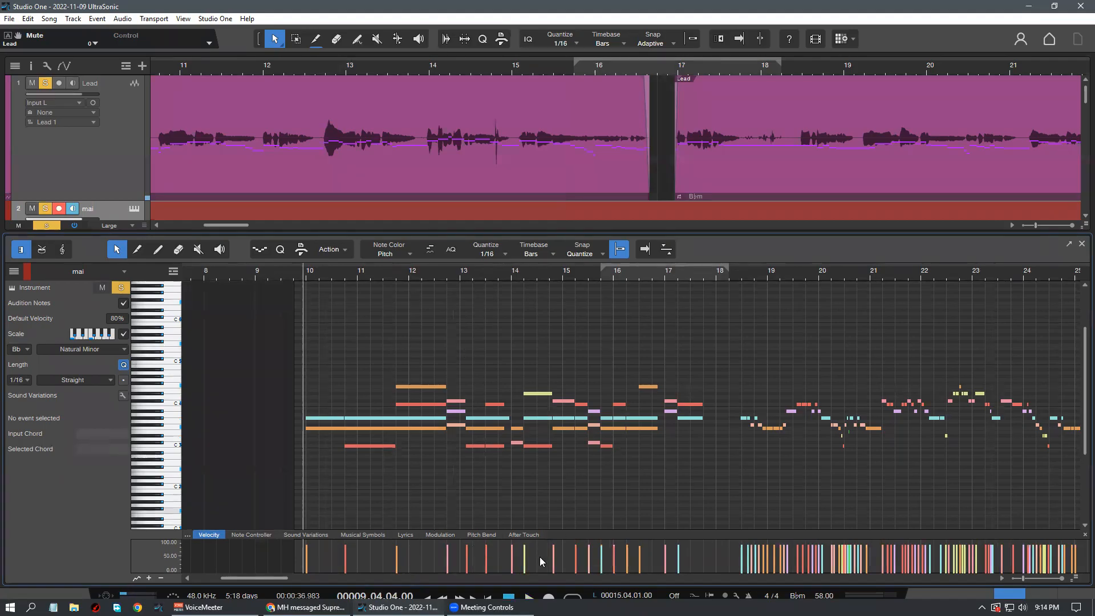
scroll(583, 401, "up", 1)
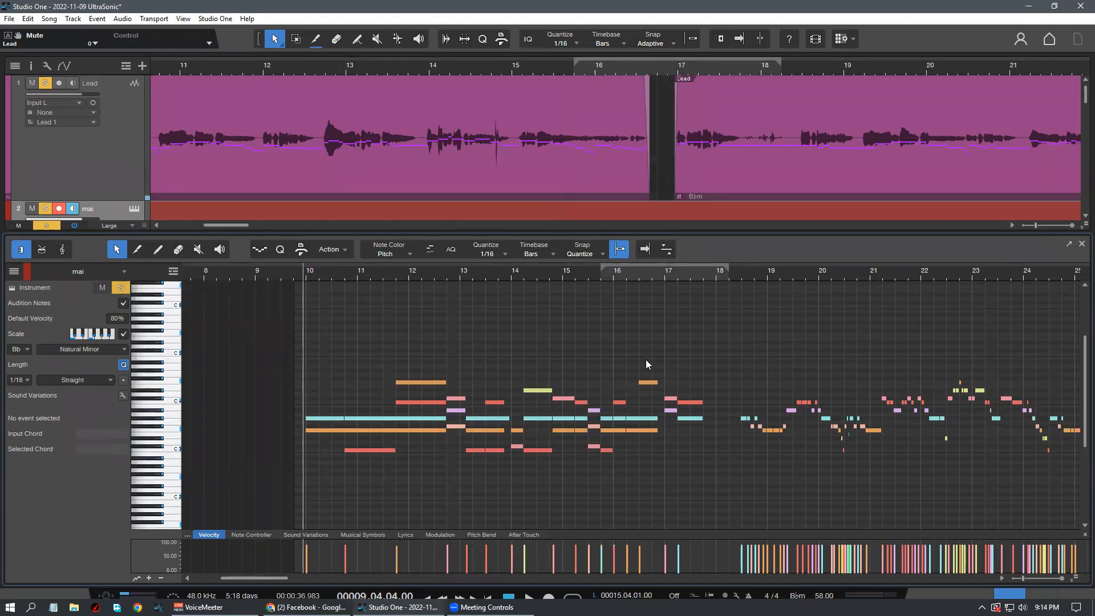
scroll(334, 290, "up", 2)
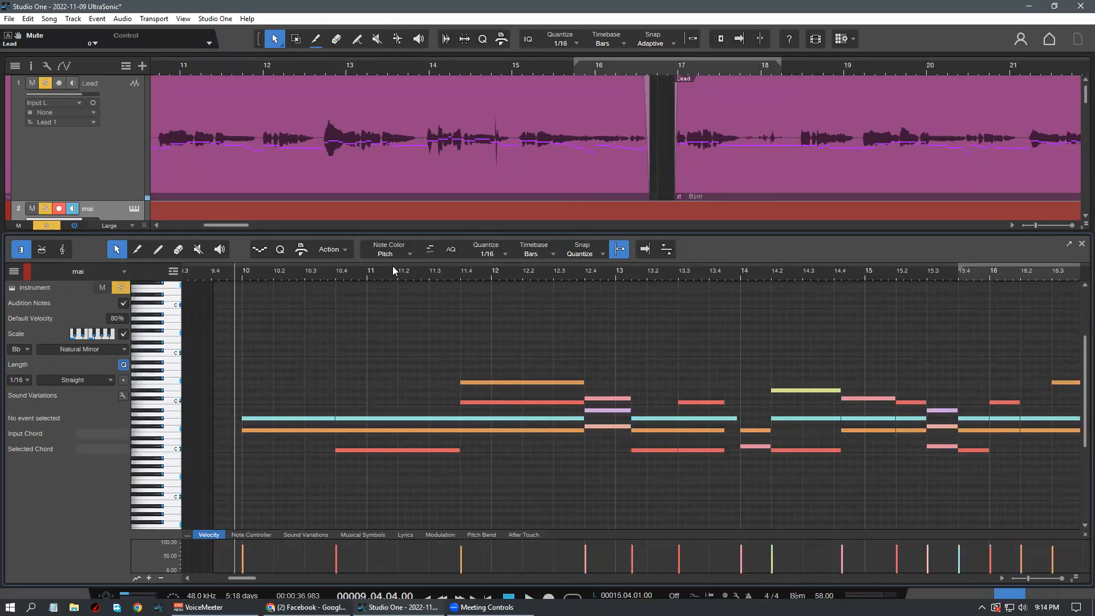
left_click_drag(377, 270, 306, 274)
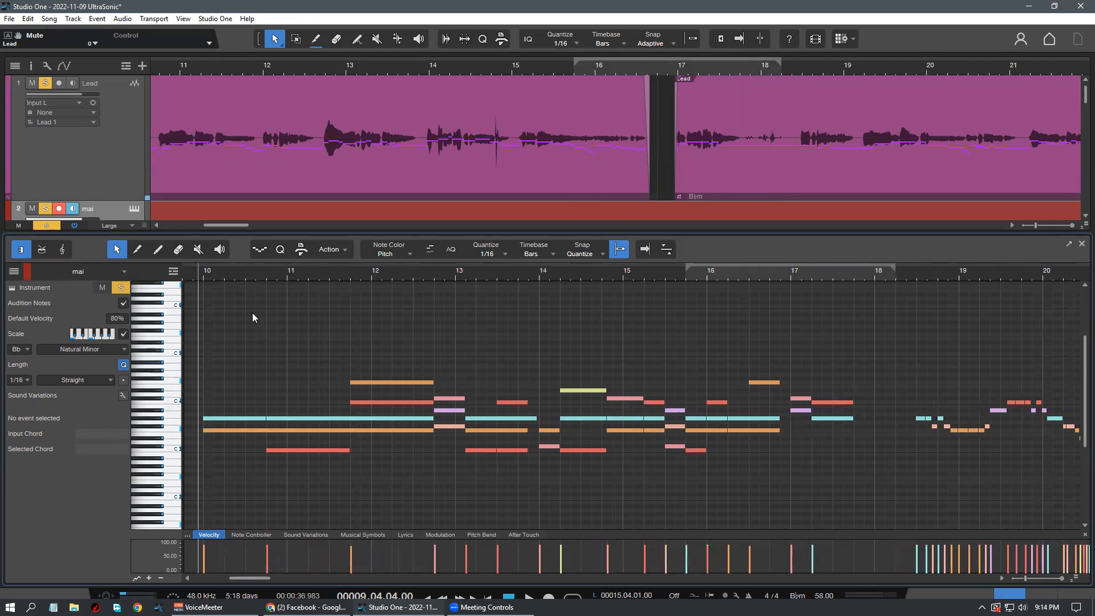
left_click_drag(251, 270, 231, 274)
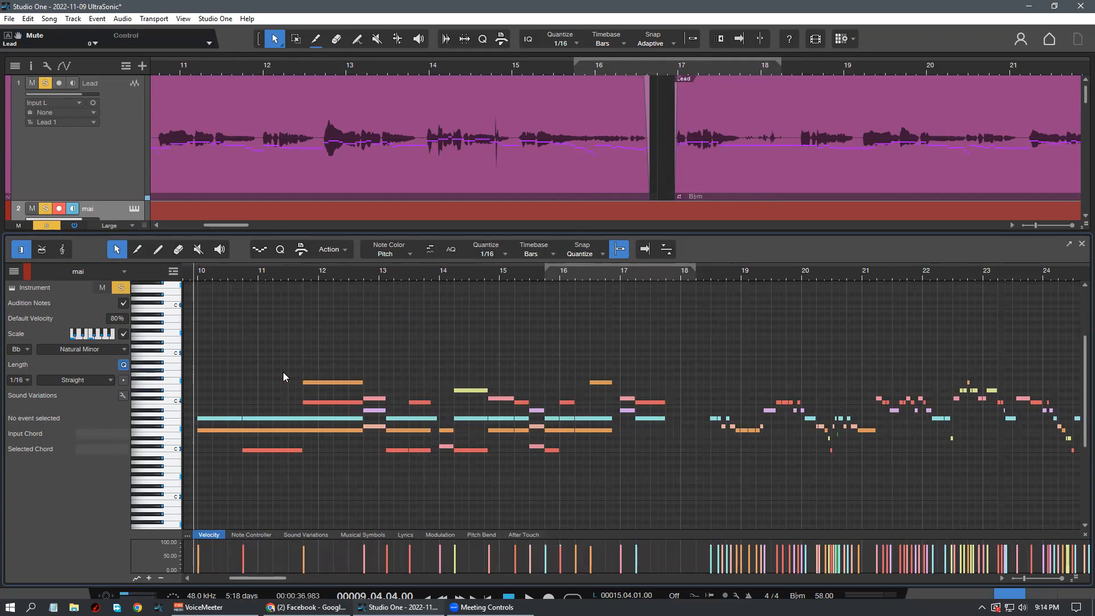
left_click(196, 276)
scroll(235, 266, "down", 2)
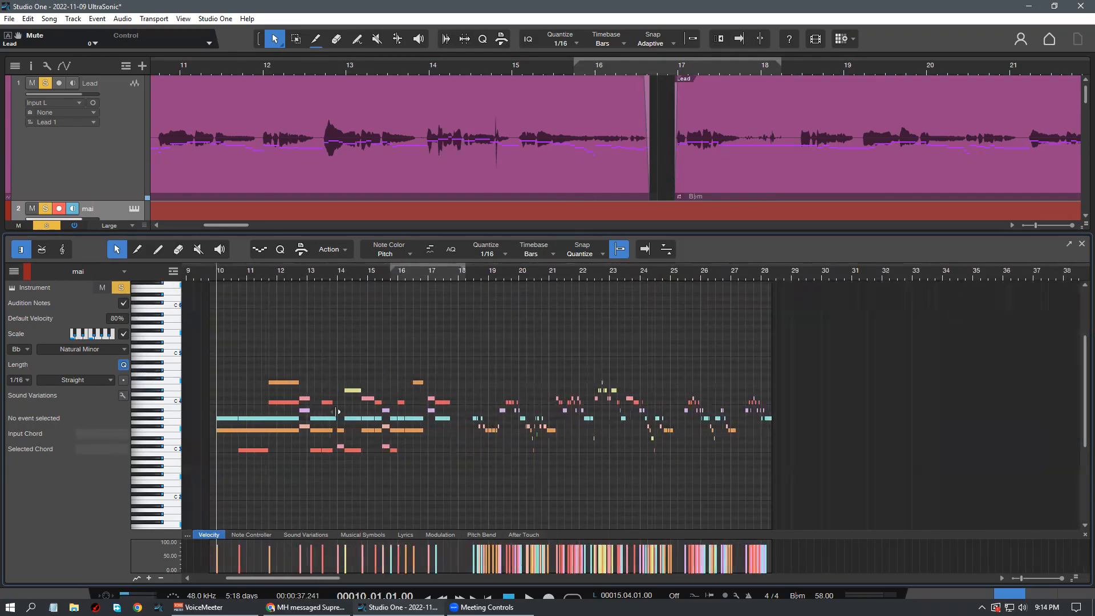
key("ctrl+s")
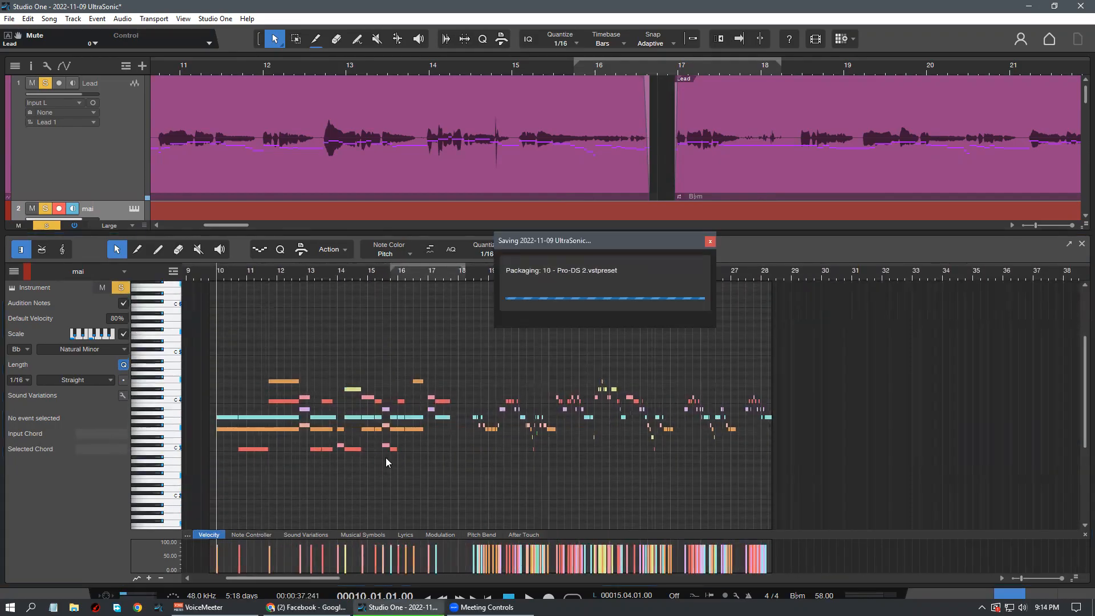
Play the revoiced harmony with the lead vocal from the start of bar 10 to the end of bar 17
key("space")
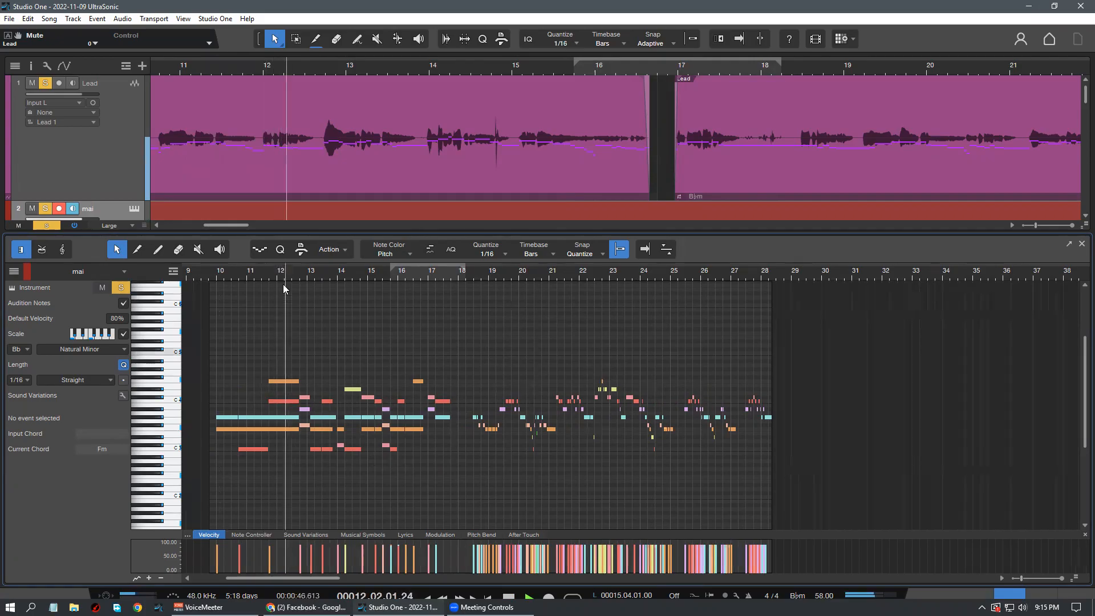
left_click_drag(288, 272, 301, 285)
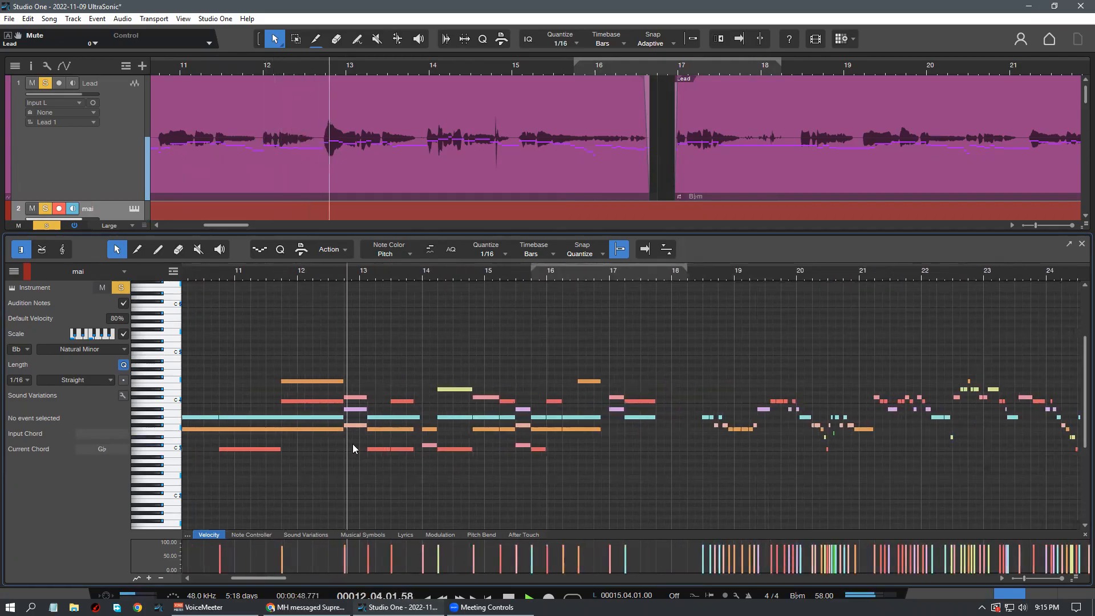
left_click_drag(409, 280, 405, 274)
scroll(467, 420, "down", 1)
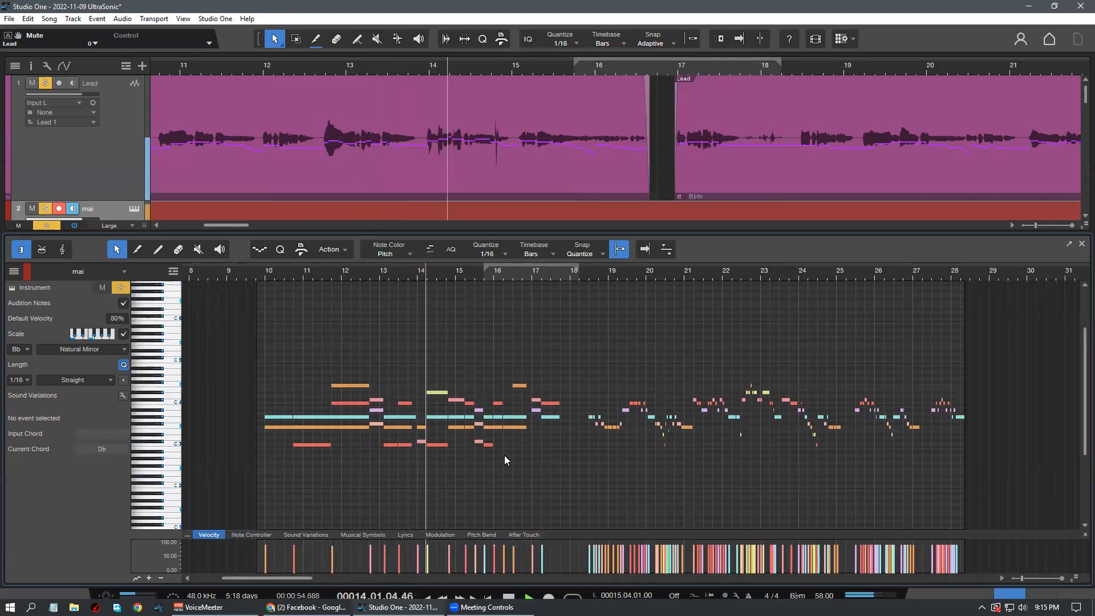
left_click_drag(474, 268, 456, 269)
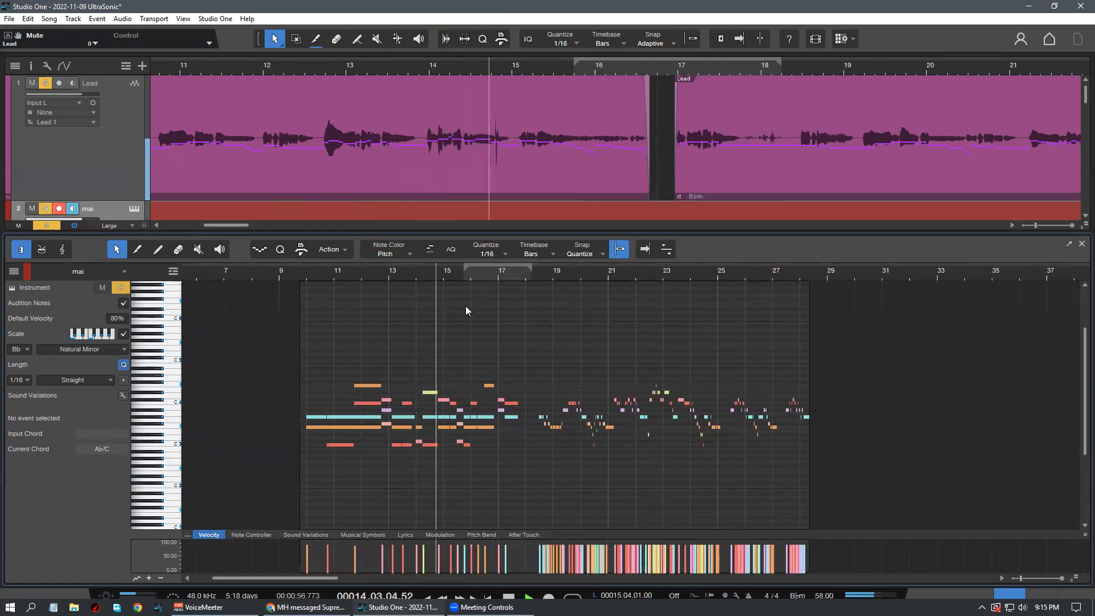
scroll(466, 291, "up", 2)
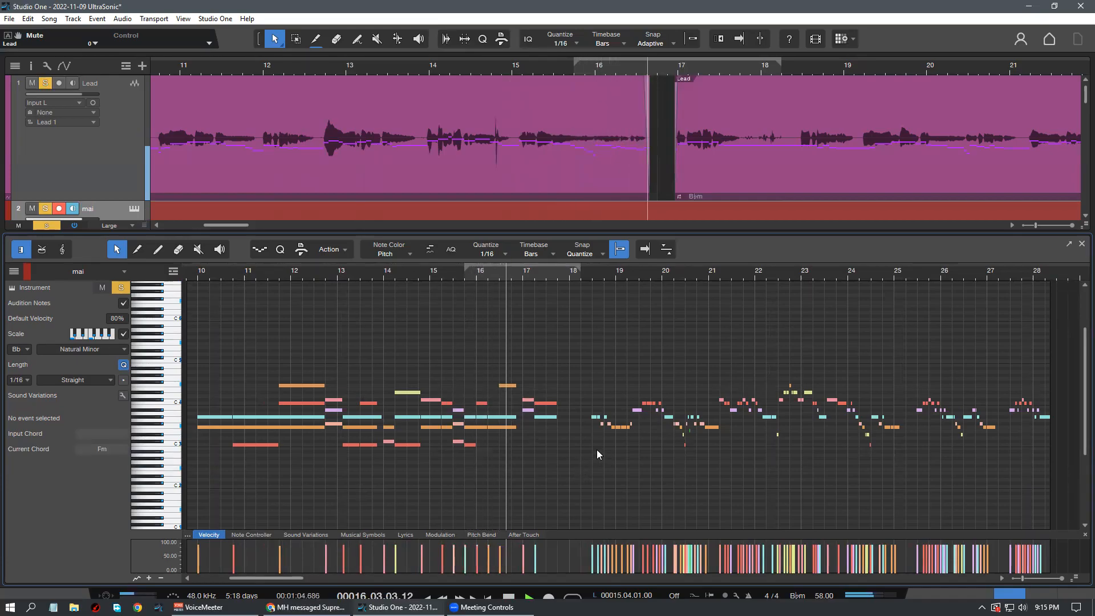
left_click_drag(569, 278, 571, 346)
left_click_drag(564, 249, 565, 227)
key("space")
Play briefly from bar 10, then jump to about bar 17 and listen into bar 19
left_click_drag(435, 272, 535, 272)
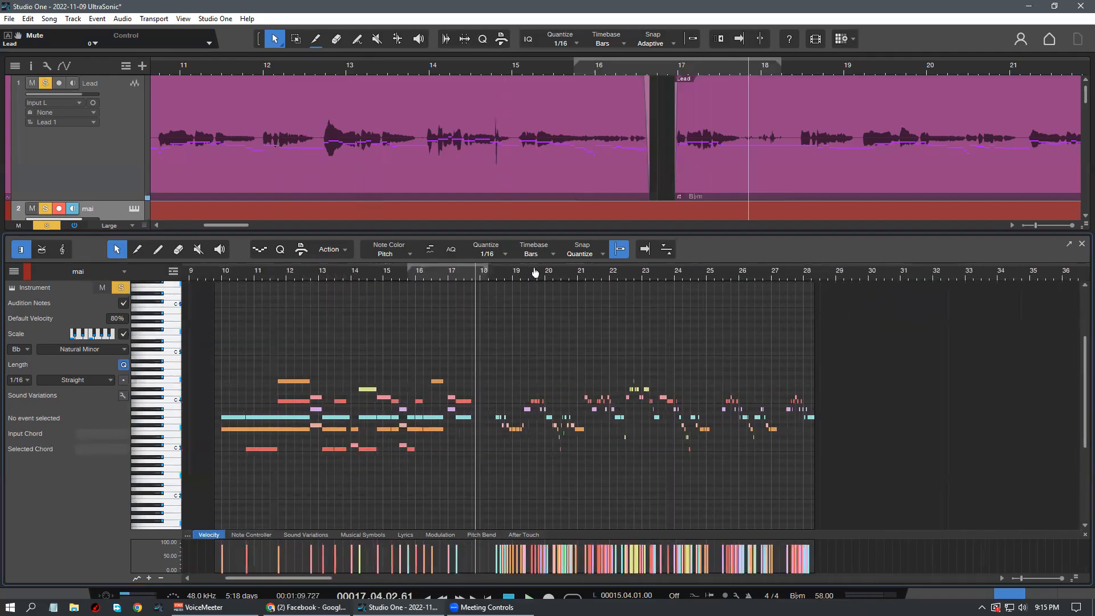
left_click(221, 271)
key("space")
key("w")
left_click(455, 272)
left_click_drag(515, 272, 500, 281)
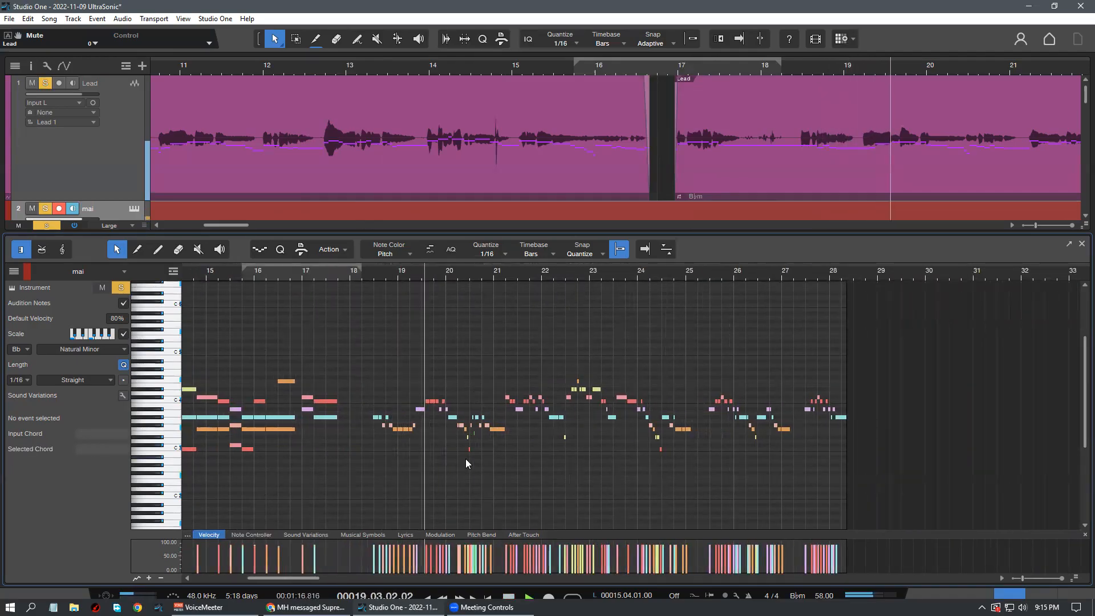
left_click_drag(448, 275, 523, 270)
Compare the starts of the two Lead sections and place the playback position just before bar 17
left_click(287, 276)
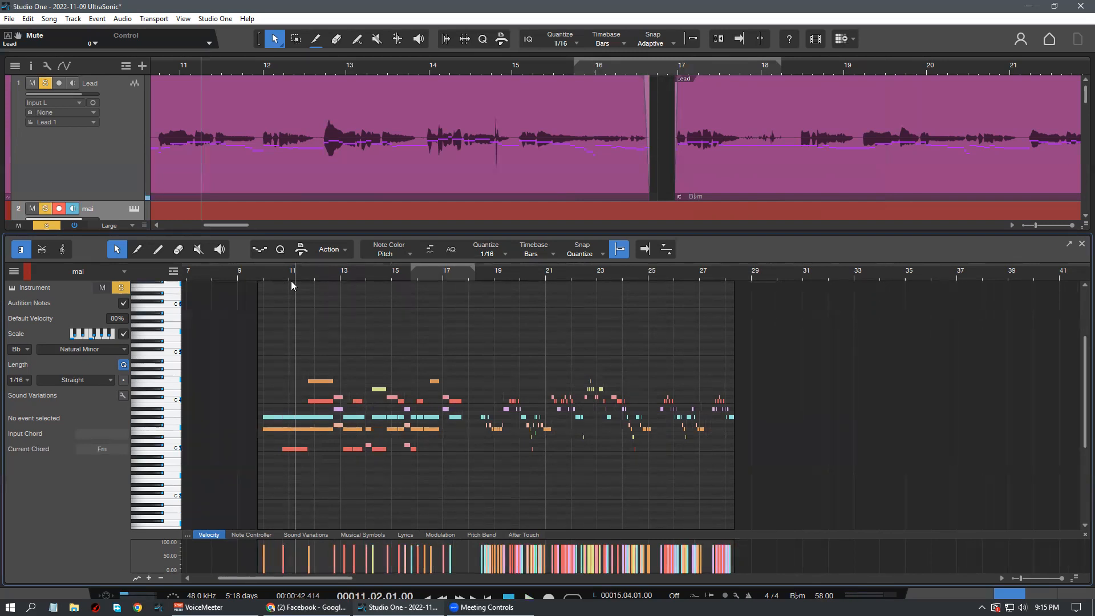
left_click(285, 277)
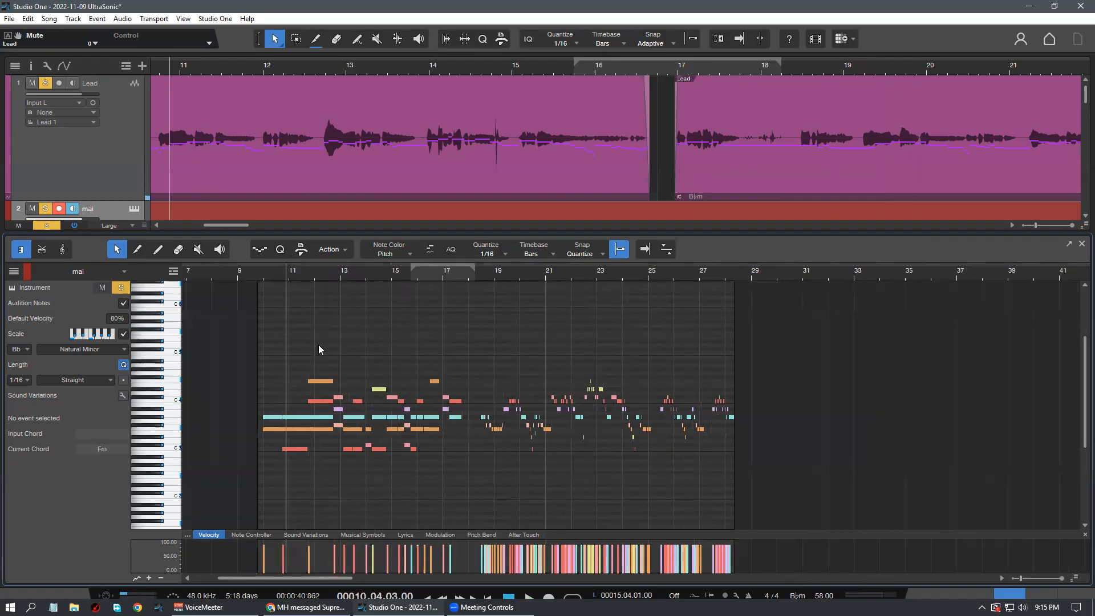
left_click(295, 274)
left_click(489, 272)
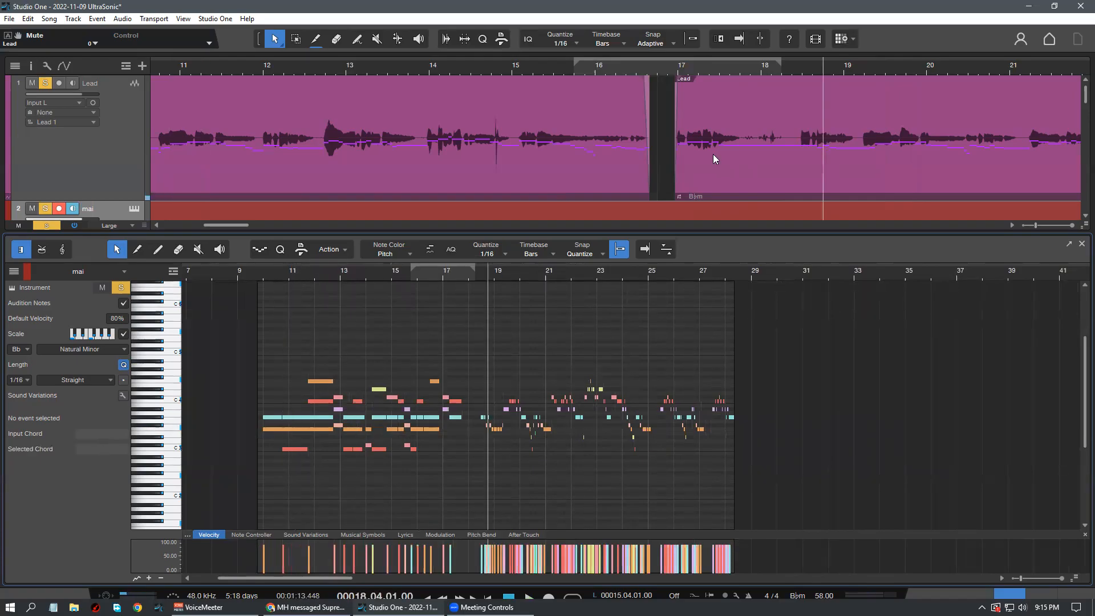
left_click_drag(694, 68, 469, 49)
left_click(269, 69)
left_click(470, 71)
left_click_drag(474, 73, 446, 70)
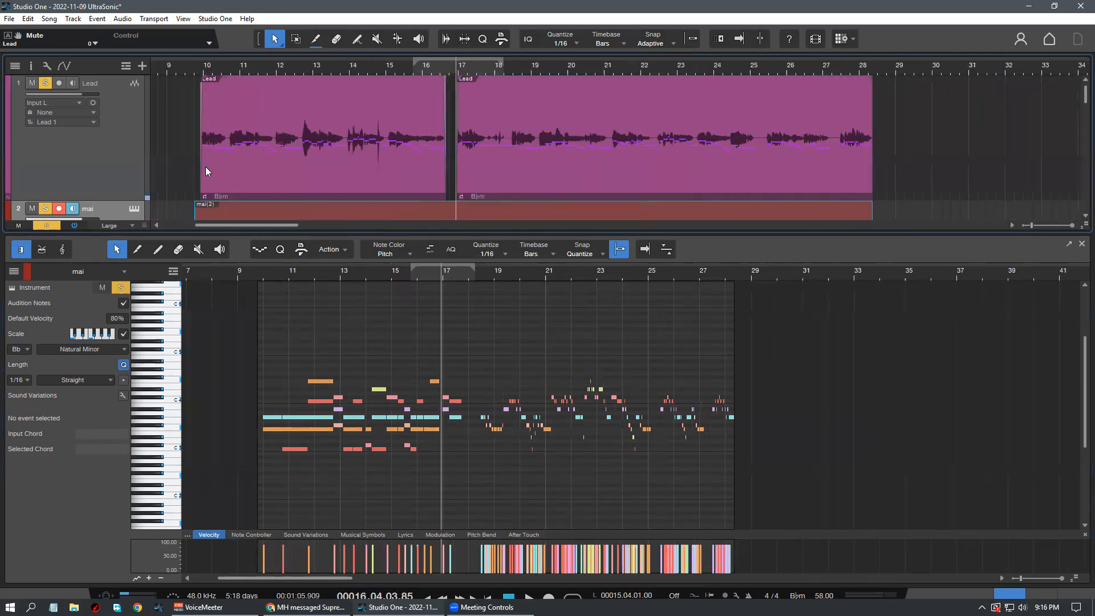
Play the first Lead section briefly from bar 10, then listen to the second from about bar 17
left_click(207, 64)
key("space")
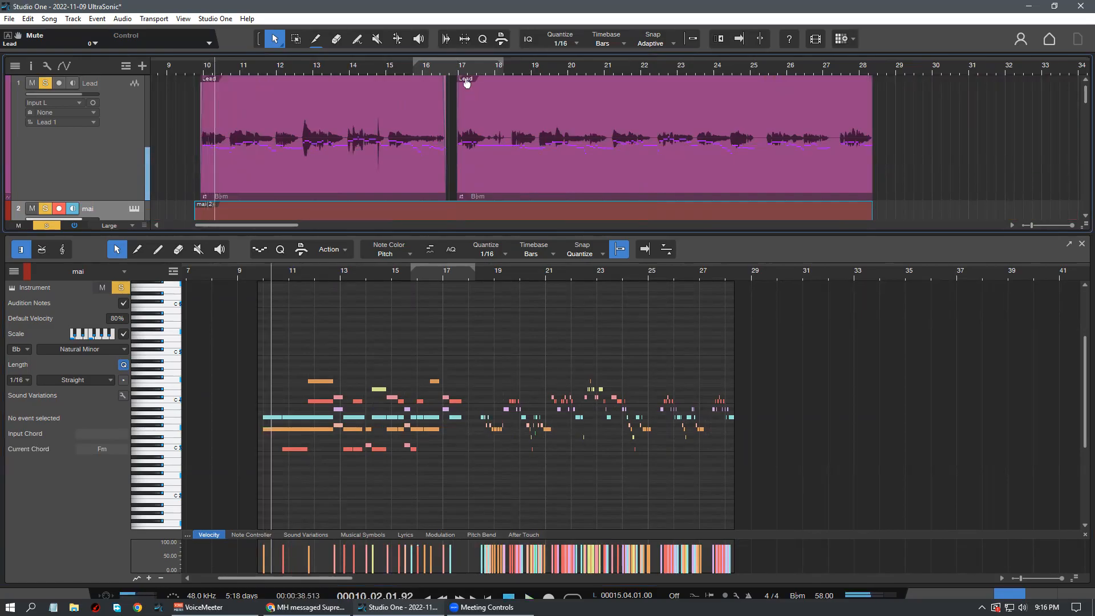
left_click(458, 68)
key("space")
scroll(474, 65, "down", 2)
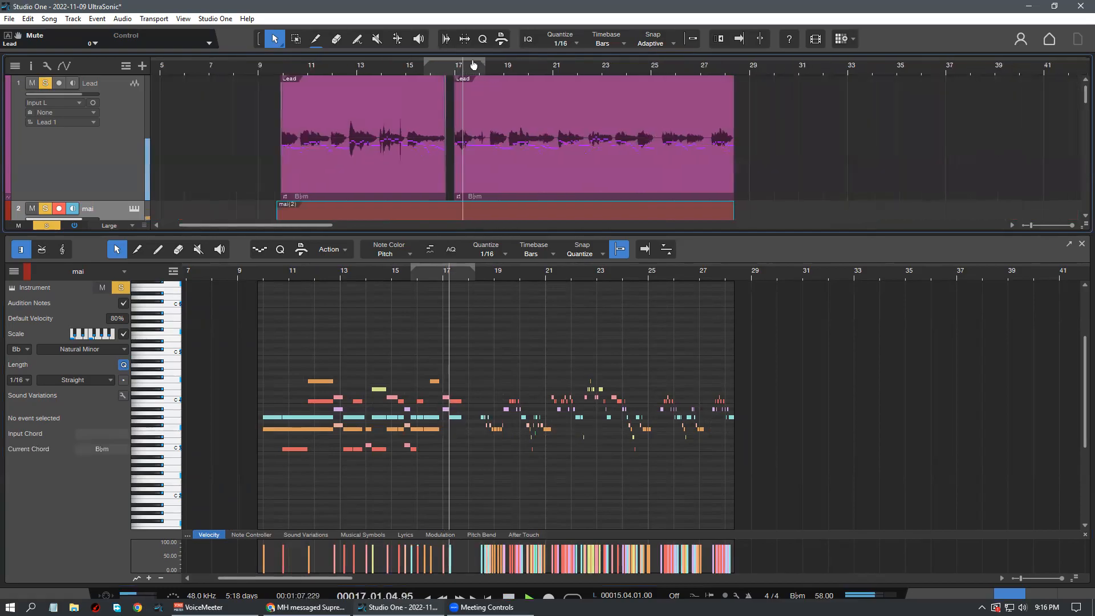
scroll(506, 68, "up", 3)
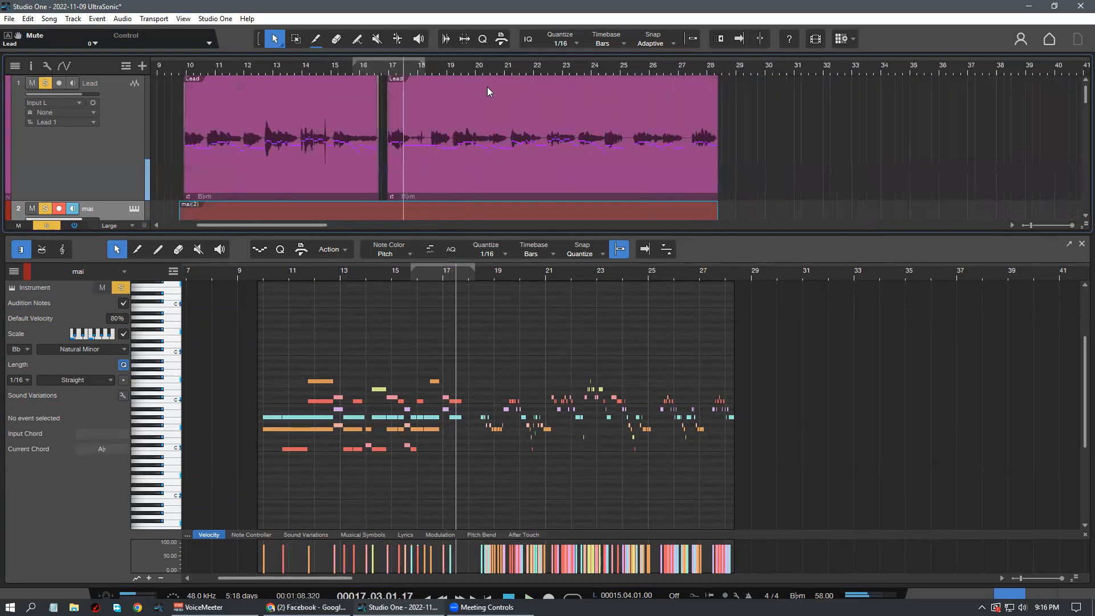
Play from about the middle of bar 18 and mute the mai track during playback
left_click(449, 68)
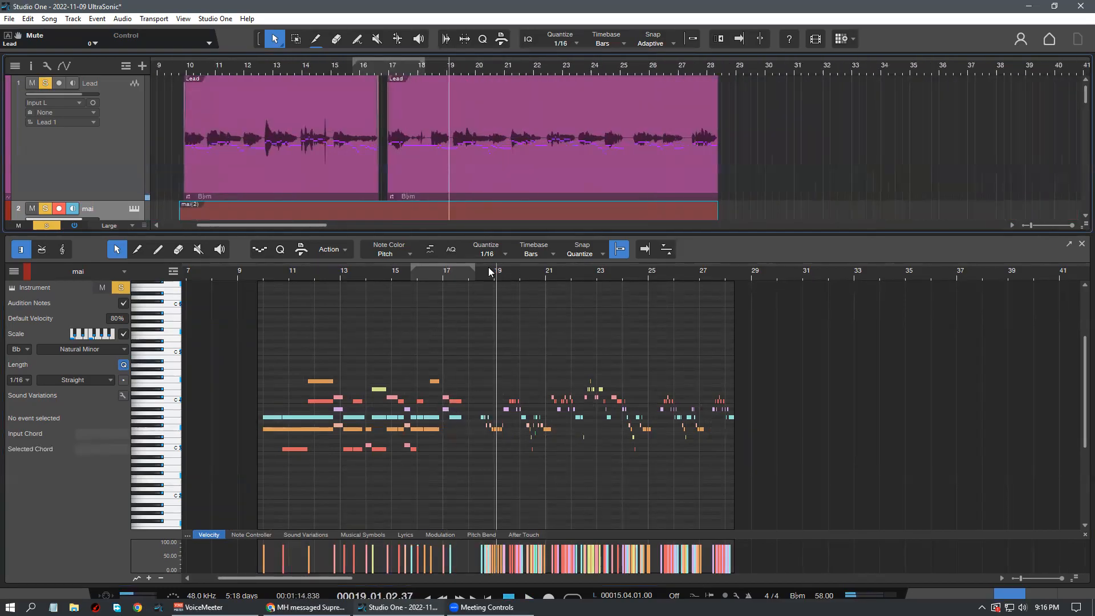
left_click(434, 66)
scroll(437, 67, "down", 2)
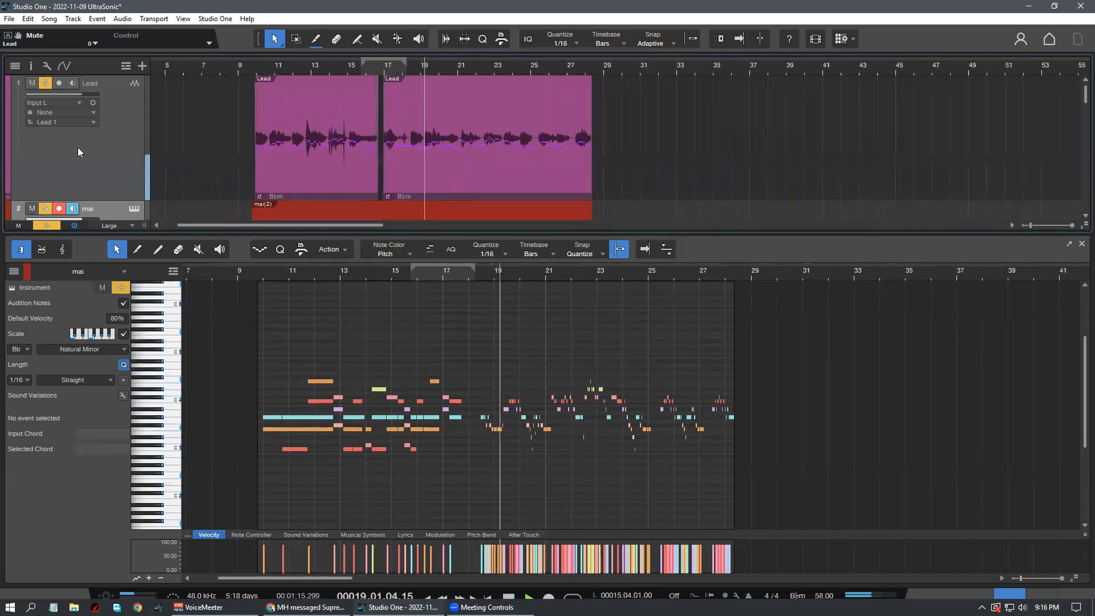
scroll(77, 147, "down", 1)
left_click(32, 168)
scroll(485, 152, "down", 2)
scroll(514, 155, "up", 3)
scroll(516, 142, "down", 2)
scroll(499, 138, "up", 2)
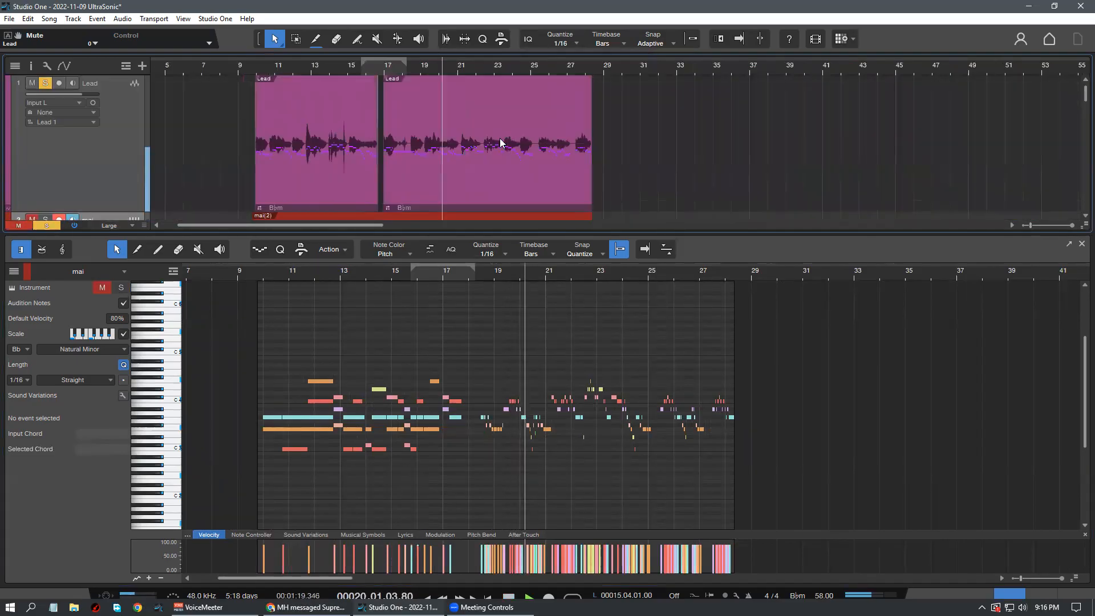
Listen to the Lead vocal alone through bar 22 and reduce the track height to Medium
left_click_drag(462, 67, 454, 81)
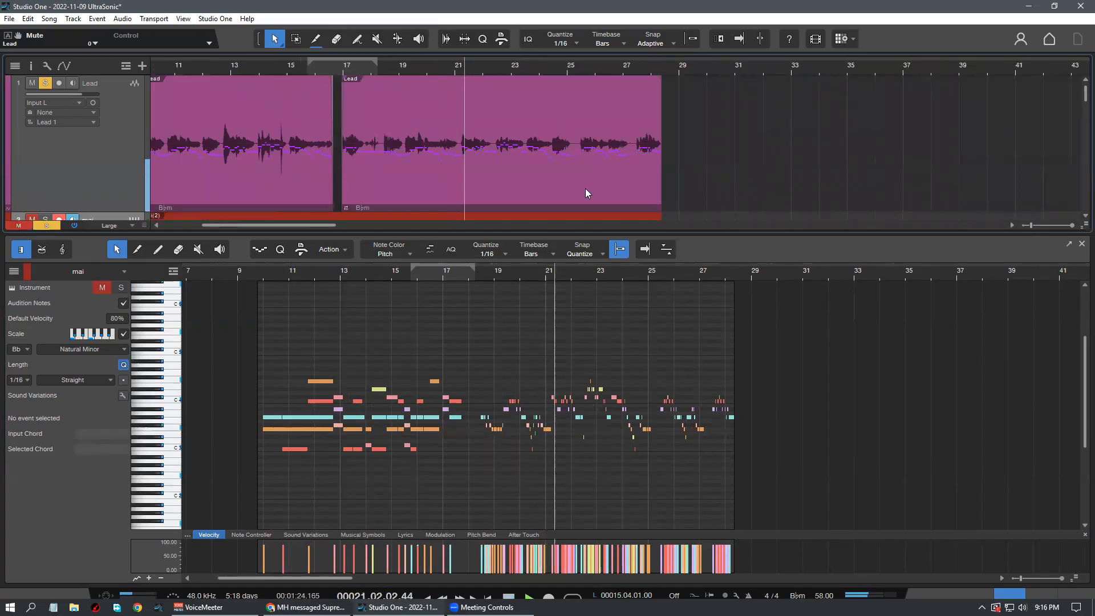
scroll(524, 154, "down", 2)
scroll(517, 148, "up", 1)
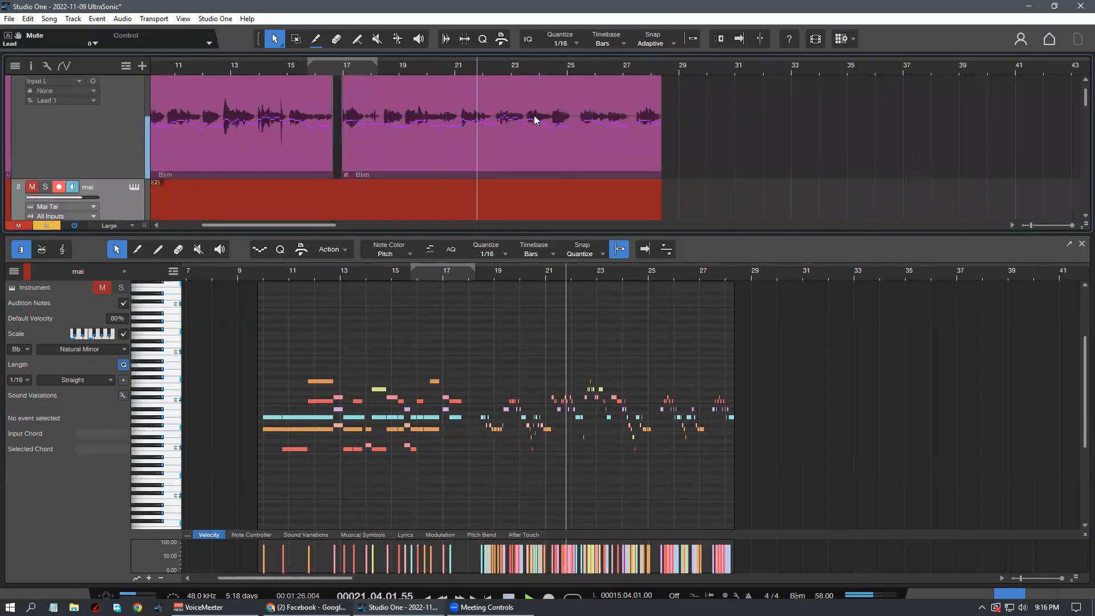
left_click_drag(496, 60, 488, 71)
scroll(540, 149, "down", 2)
scroll(539, 149, "up", 1)
scroll(539, 150, "down", 1)
scroll(540, 150, "up", 1)
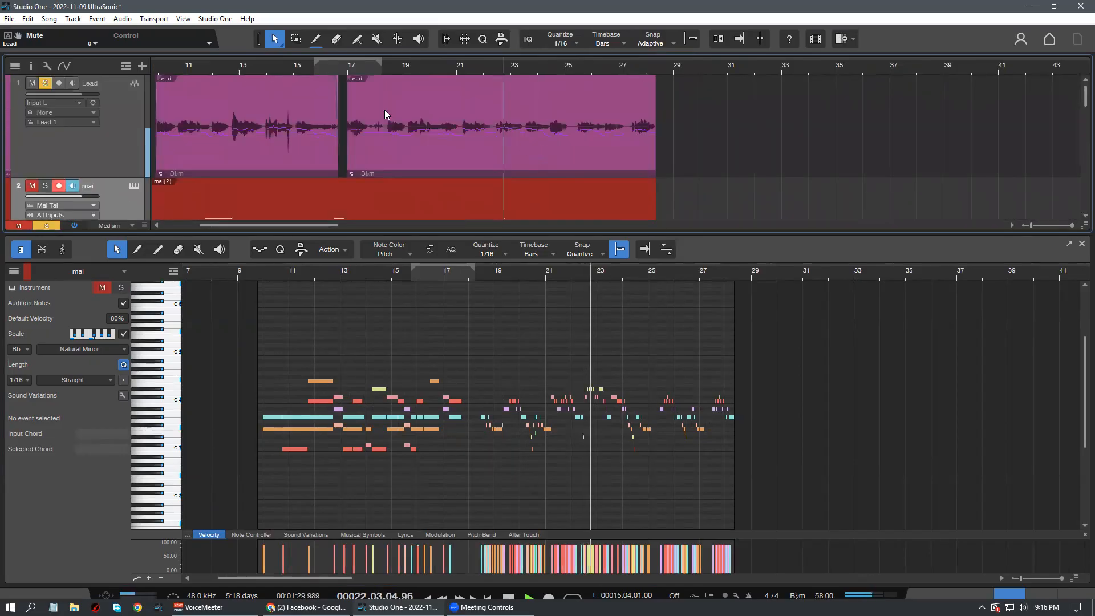
Turn off solo on the Lead track and close the note editor to show the full arrangement
left_click(45, 84)
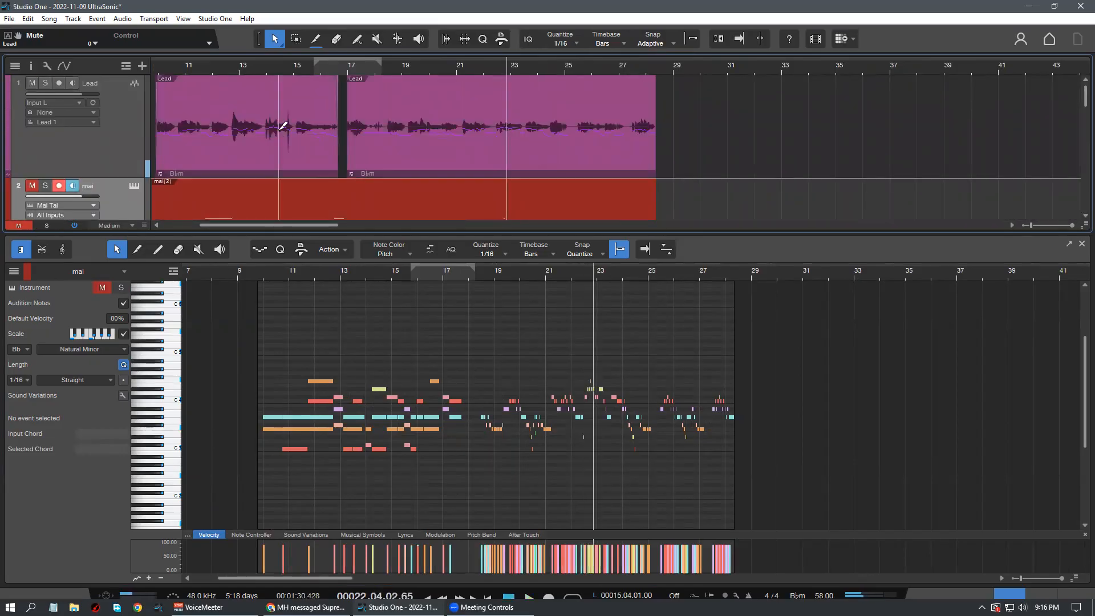
scroll(282, 133, "down", 1)
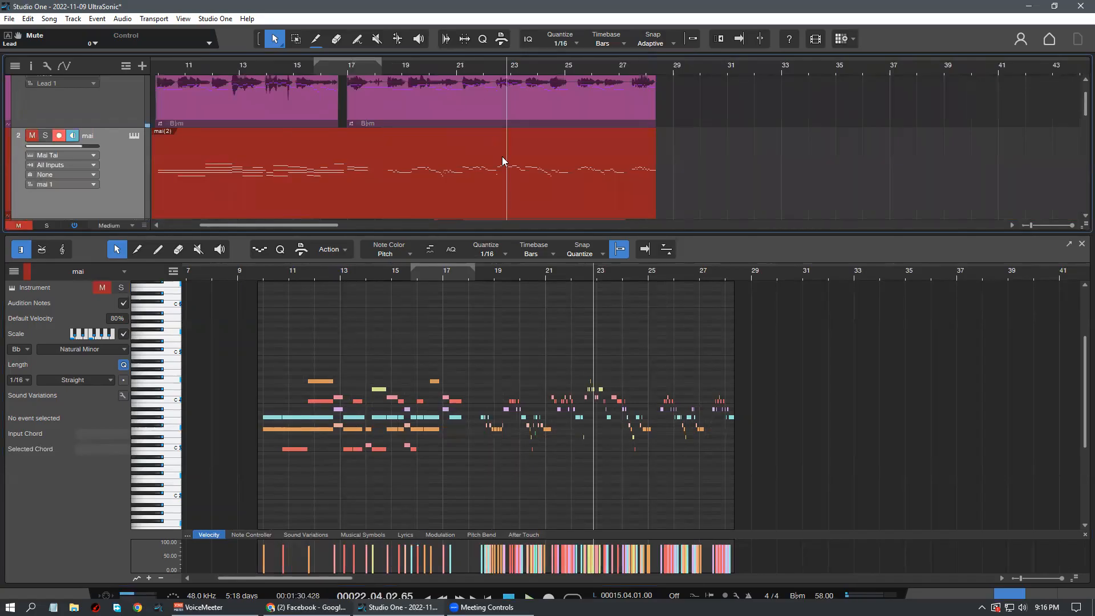
scroll(501, 161, "up", 1)
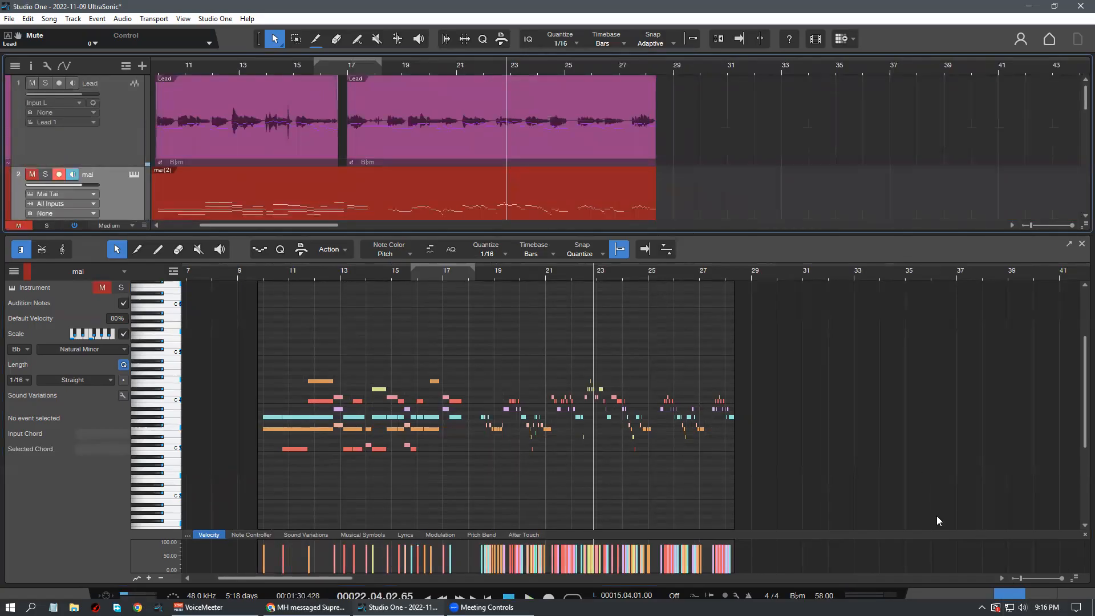
left_click(1020, 590)
scroll(635, 344, "down", 1)
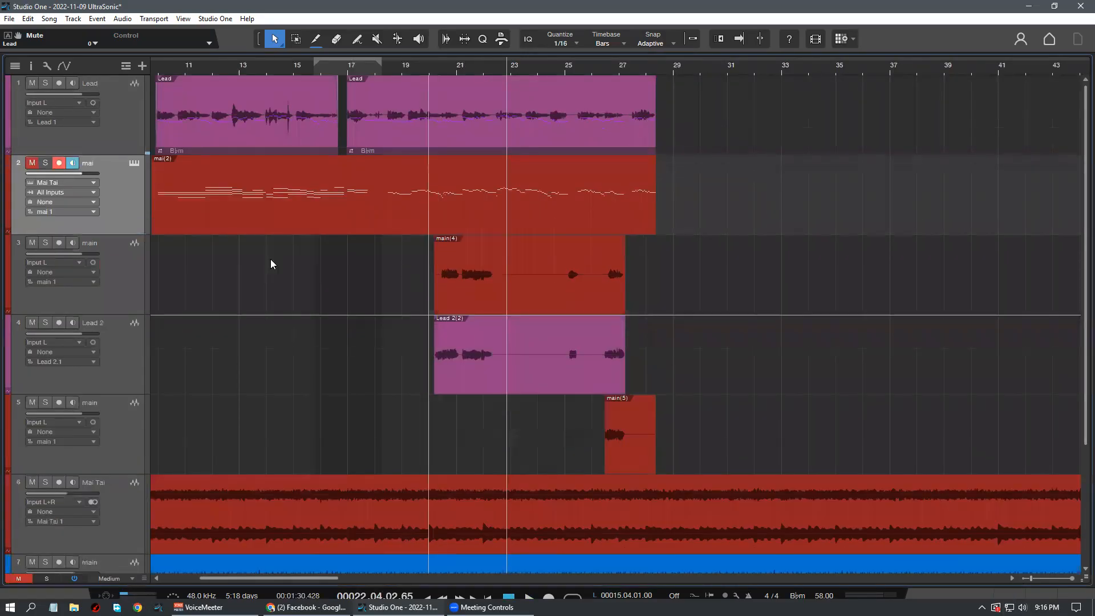
Set the playback position to bar 20 beat 4, unmute the mai track and close the Mai Tai window
left_click_drag(246, 67, 294, 67)
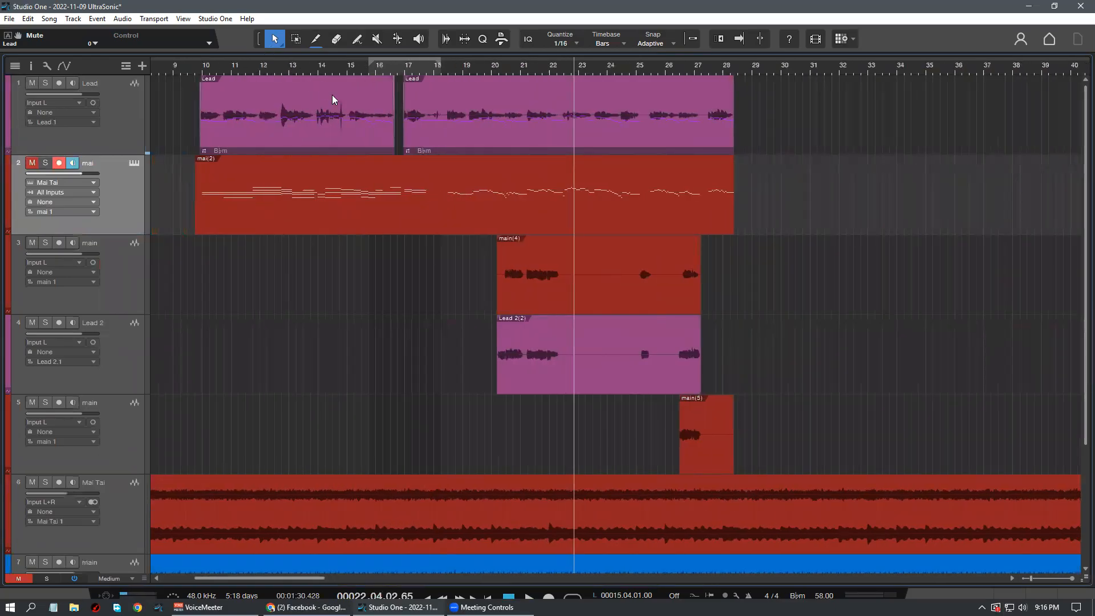
left_click(219, 74)
left_click_drag(516, 67, 482, 86)
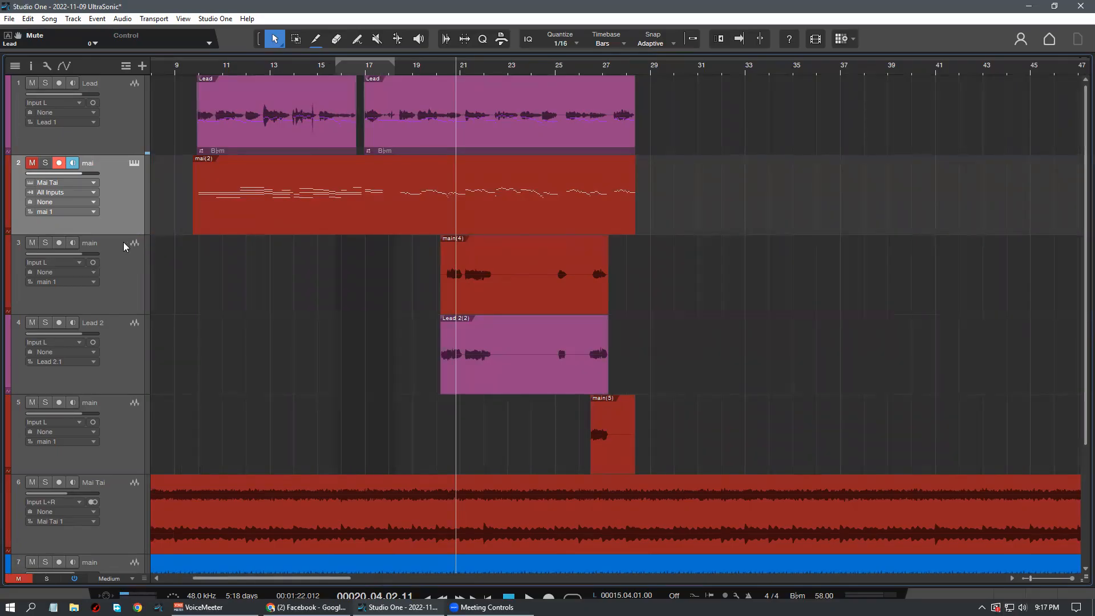
double_click(20, 164)
left_click(32, 164)
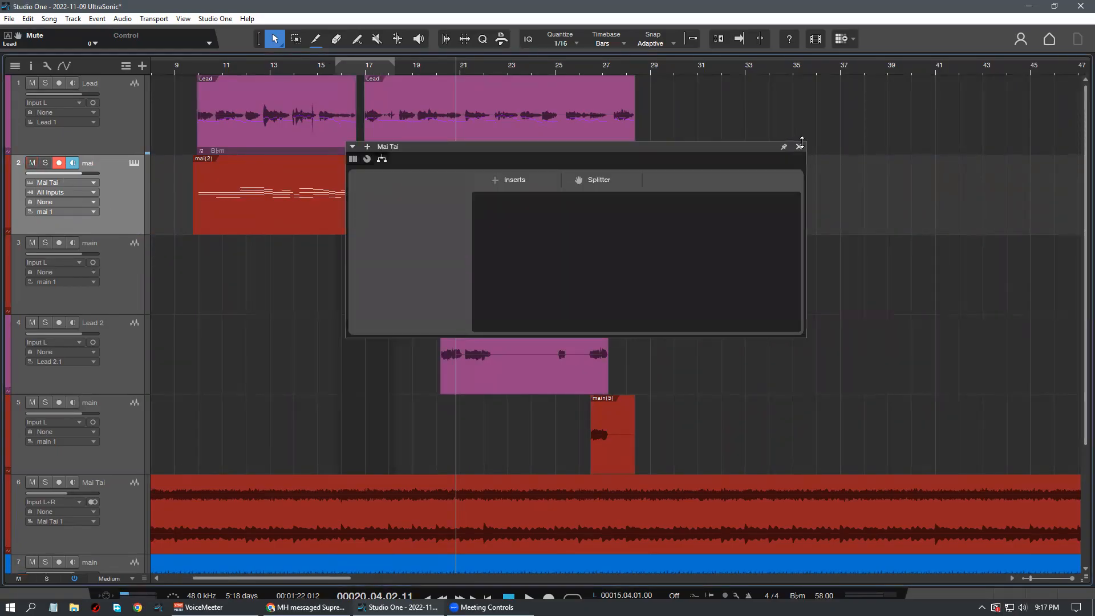
left_click(800, 147)
scroll(314, 202, "down", 1)
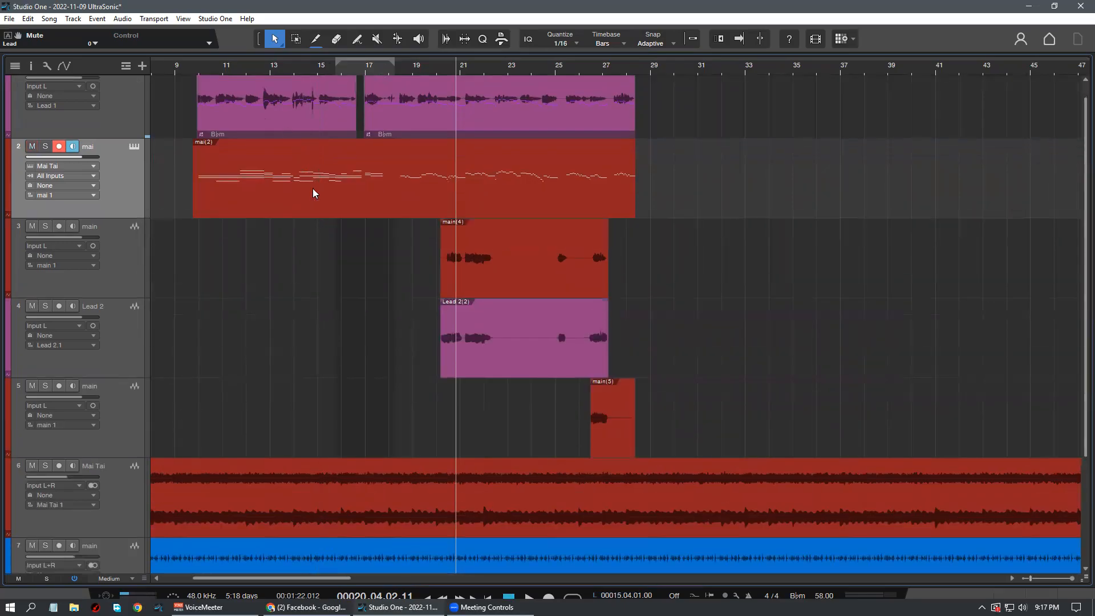
Set the playback position to bar 12 beat 2, open the mai(2) clip in the note editor and play from there
scroll(313, 193, "up", 1)
left_click(255, 73)
scroll(280, 77, "up", 3)
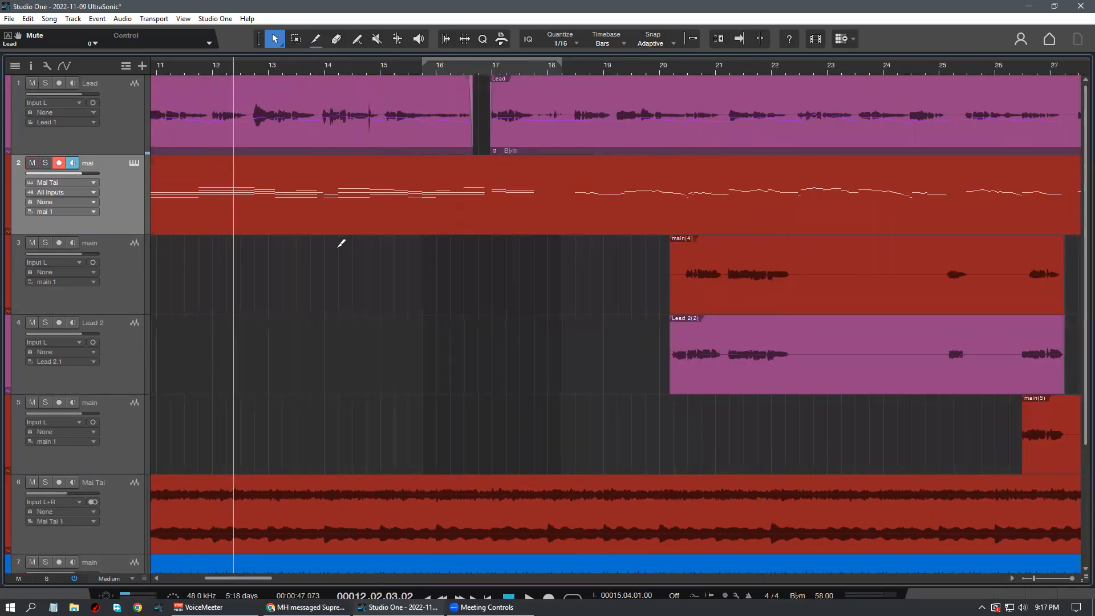
scroll(333, 86, "down", 4)
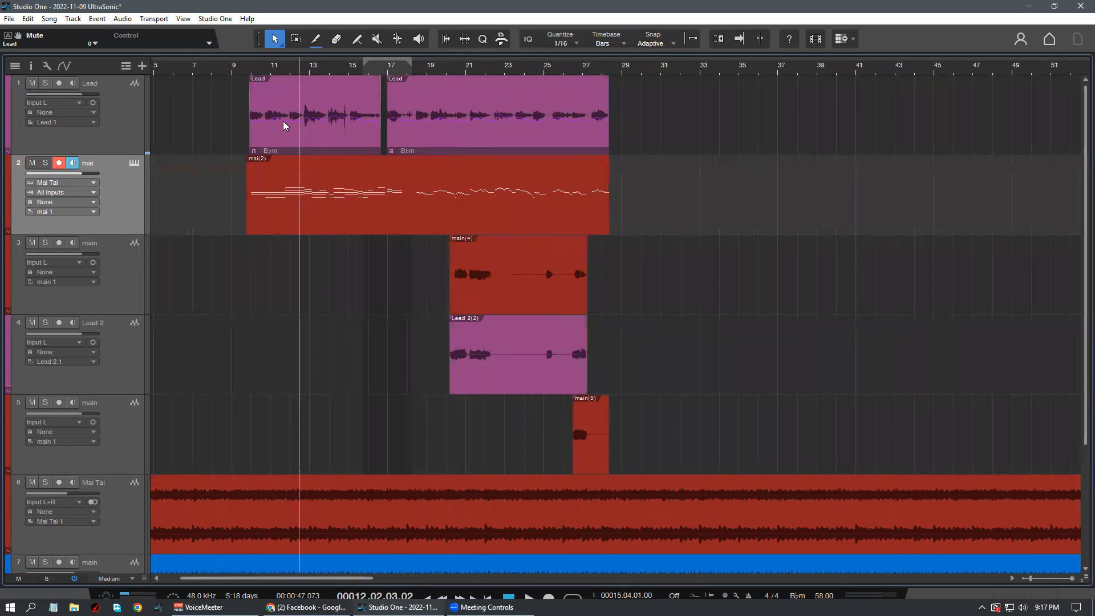
left_click(137, 266)
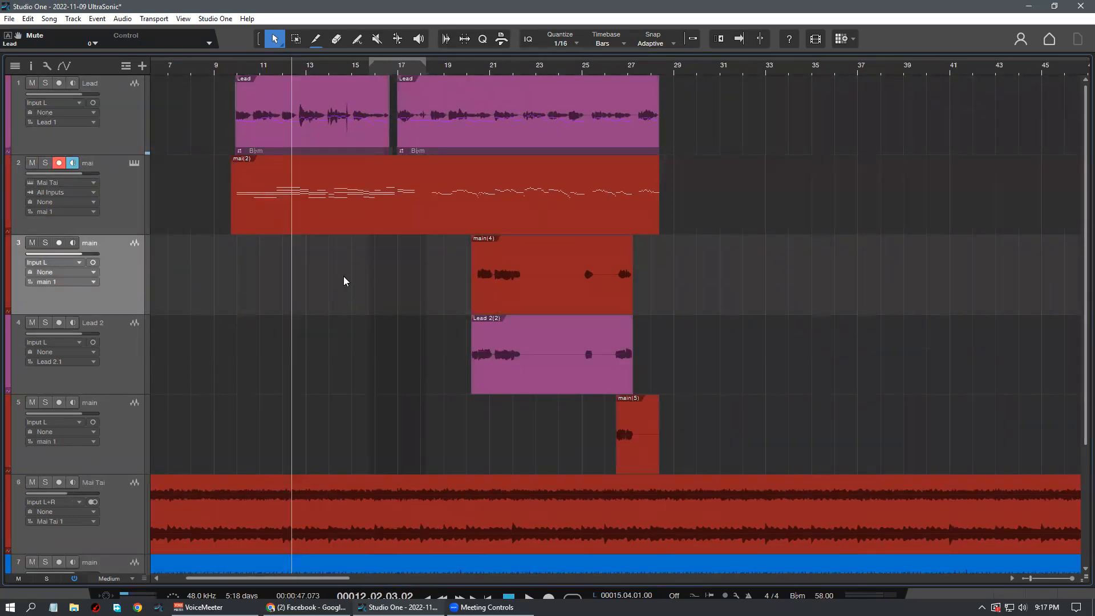
left_click(137, 152)
double_click(325, 218)
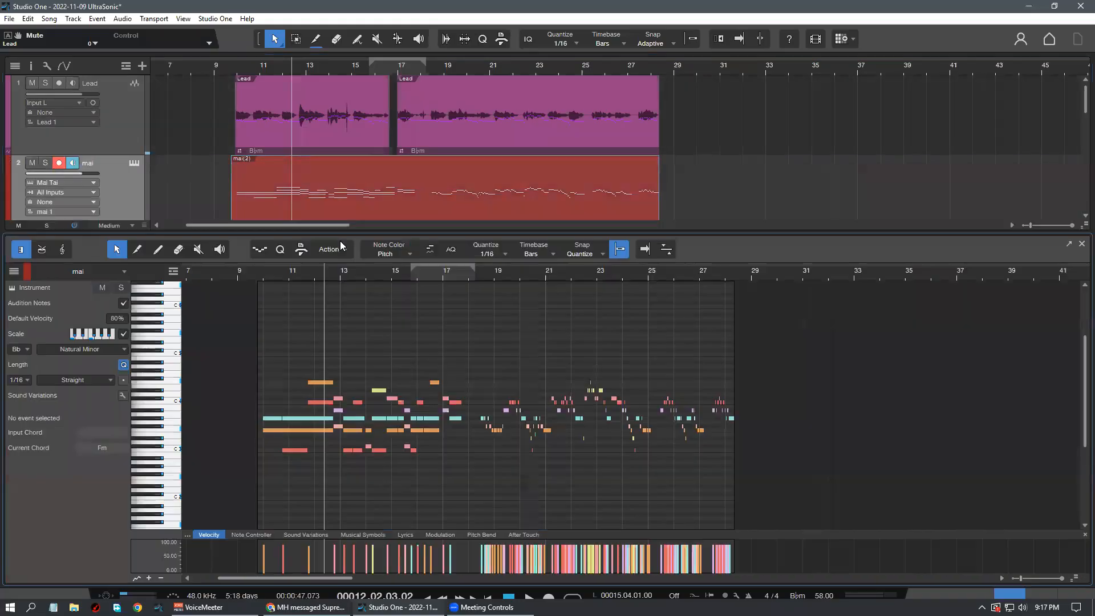
scroll(344, 276, "up", 5)
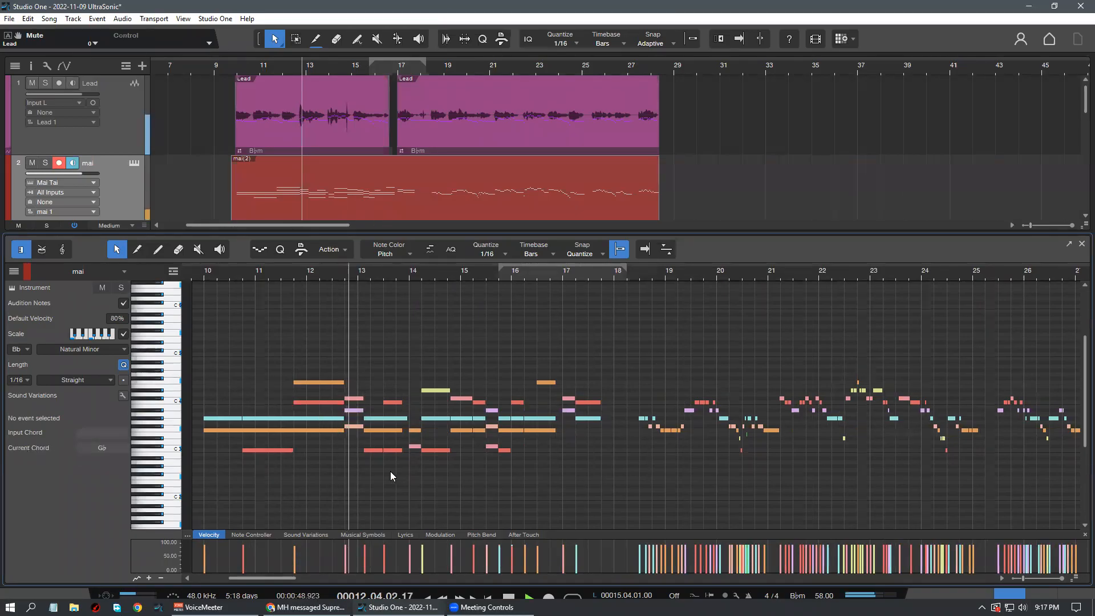
Mute the Lead track and listen to the mai harmony without it from bar 10 beat 3
left_click(238, 270)
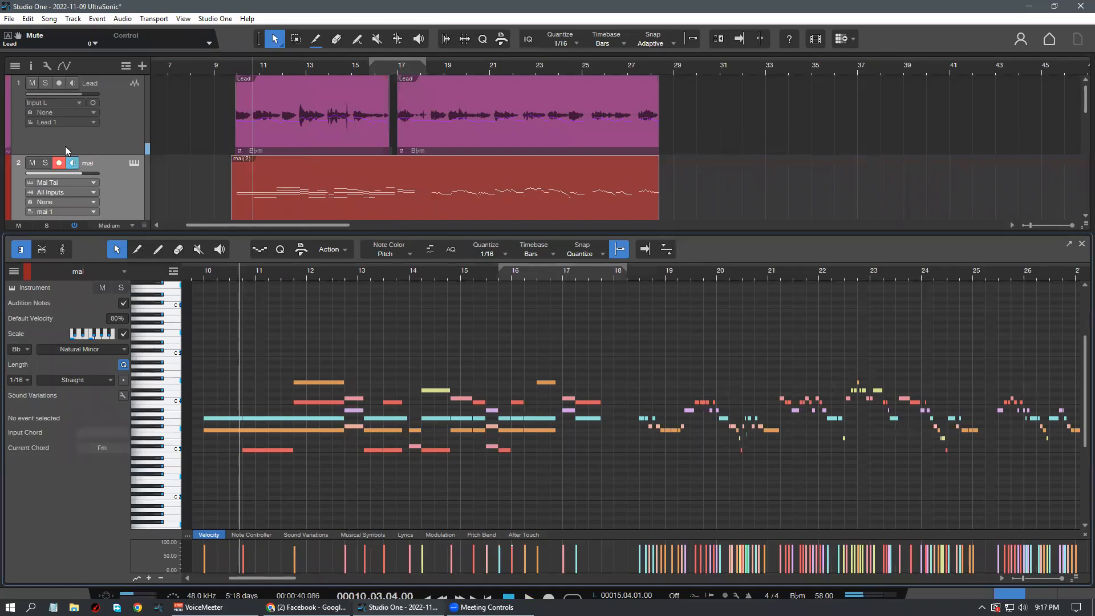
left_click(31, 83)
key("space")
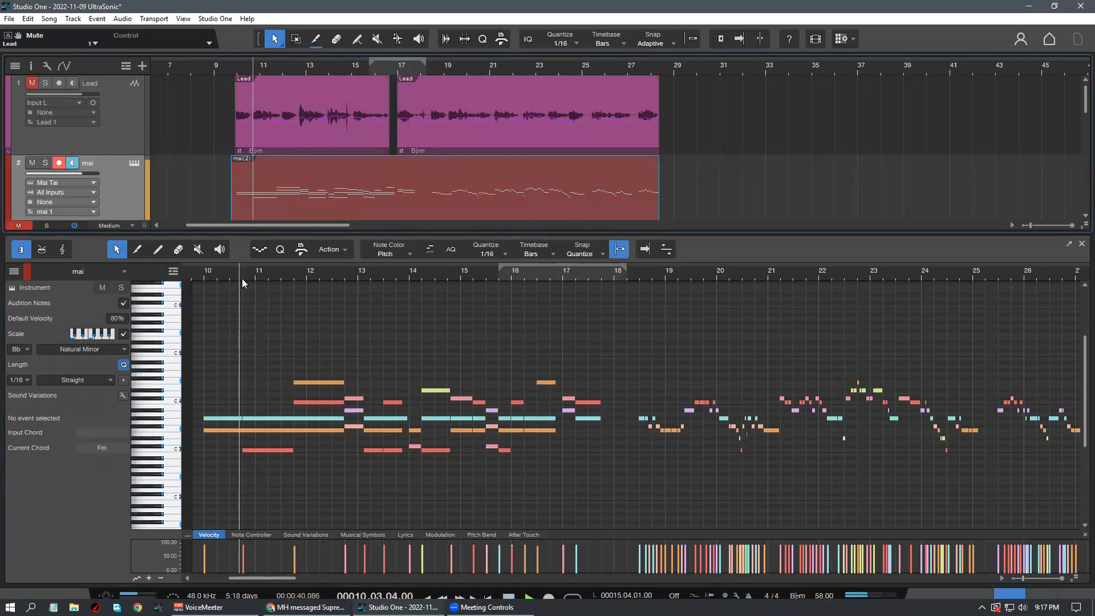
scroll(267, 276, "down", 7)
scroll(266, 276, "up", 5)
scroll(330, 342, "down", 1)
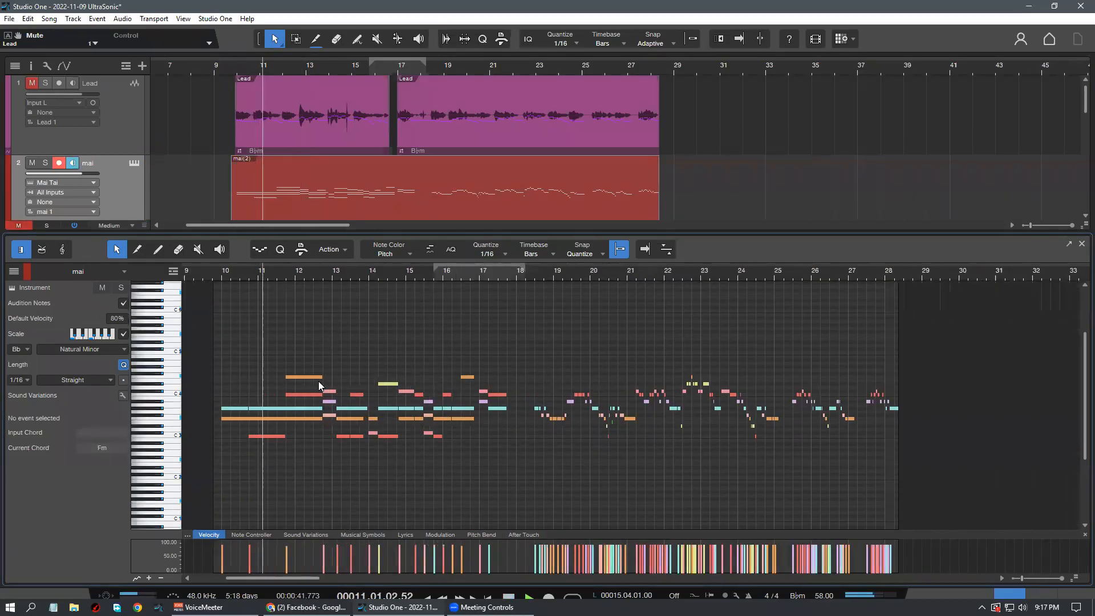
scroll(343, 364, "down", 1)
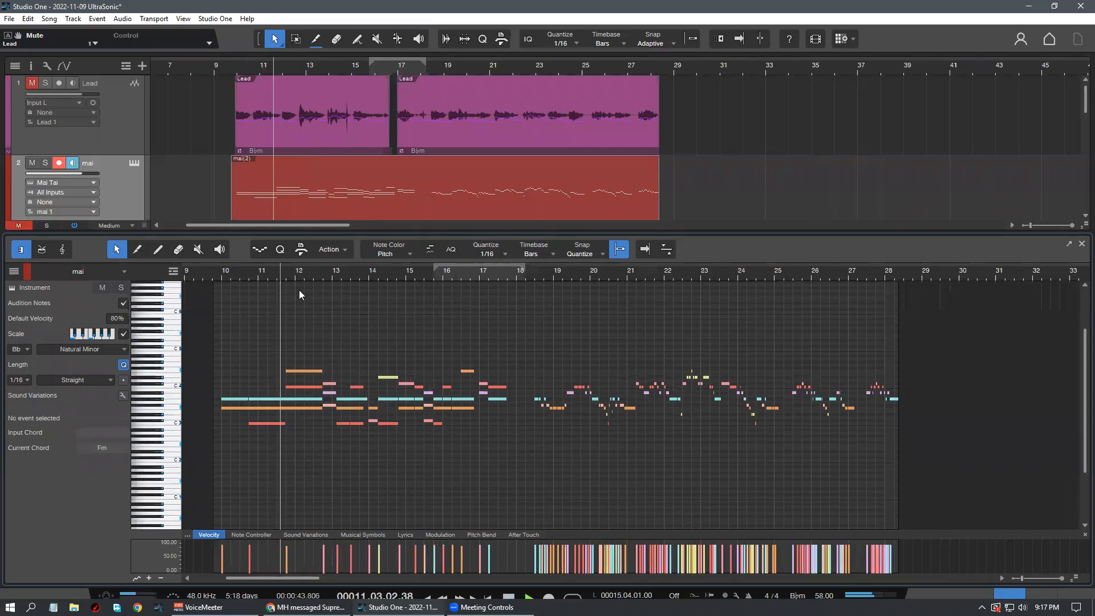
scroll(299, 276, "down", 3)
scroll(298, 277, "up", 4)
scroll(910, 501, "down", 1)
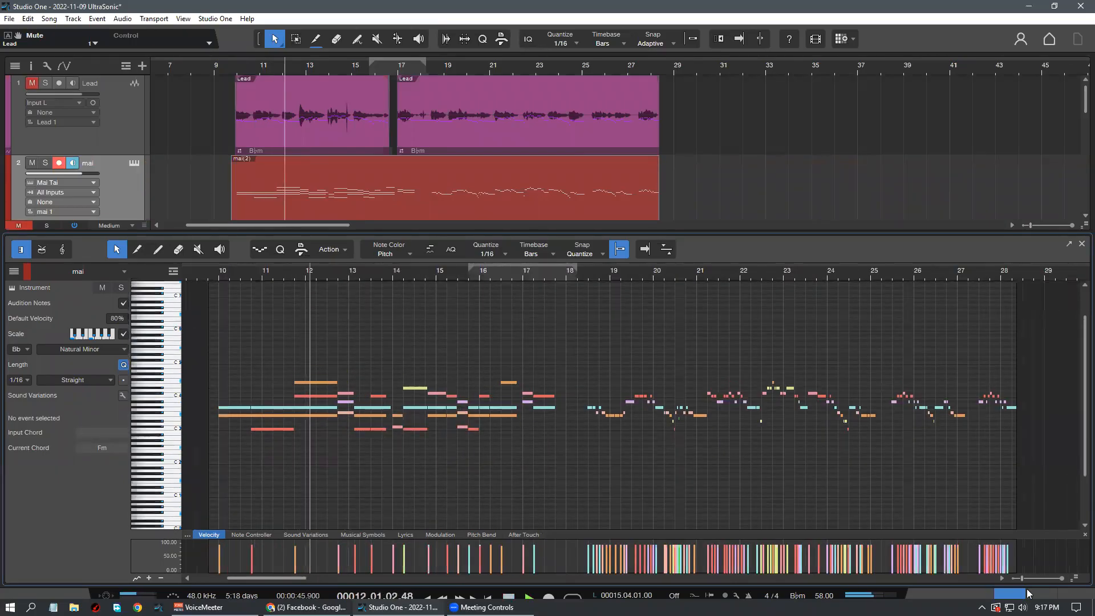
scroll(373, 363, "down", 1)
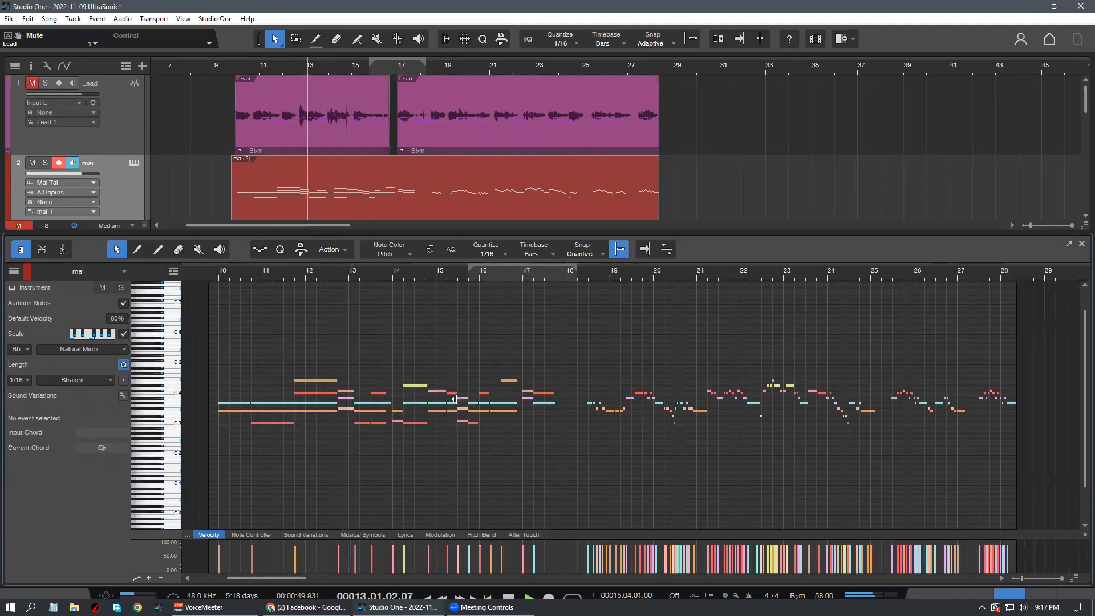
scroll(443, 422, "down", 1)
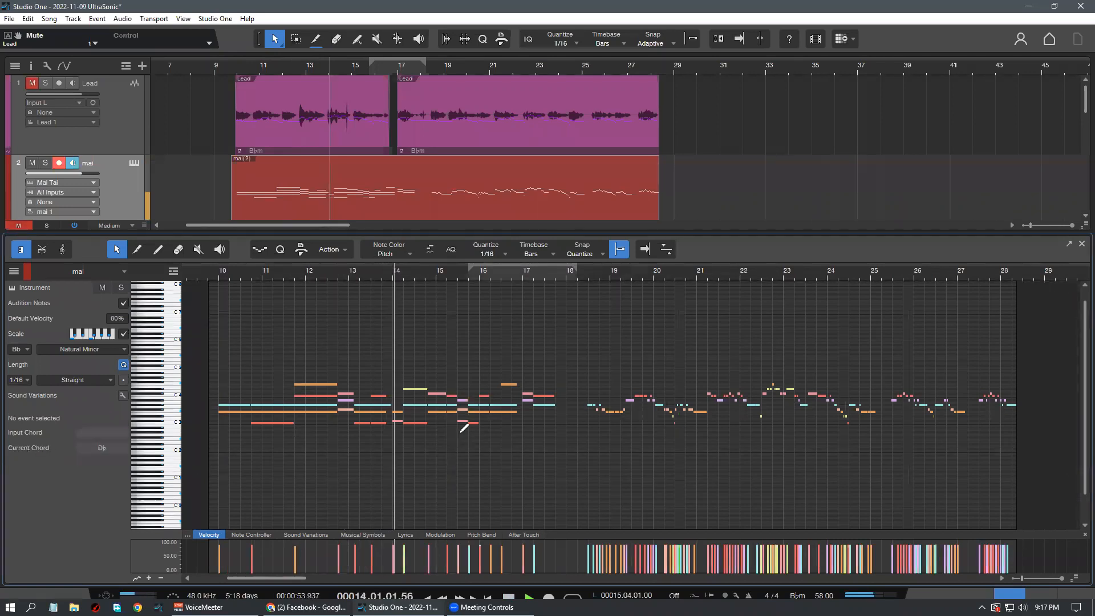
Check the mixer while the harmony keeps playing and return to the mai clip's note editor
left_click_drag(431, 270, 405, 297)
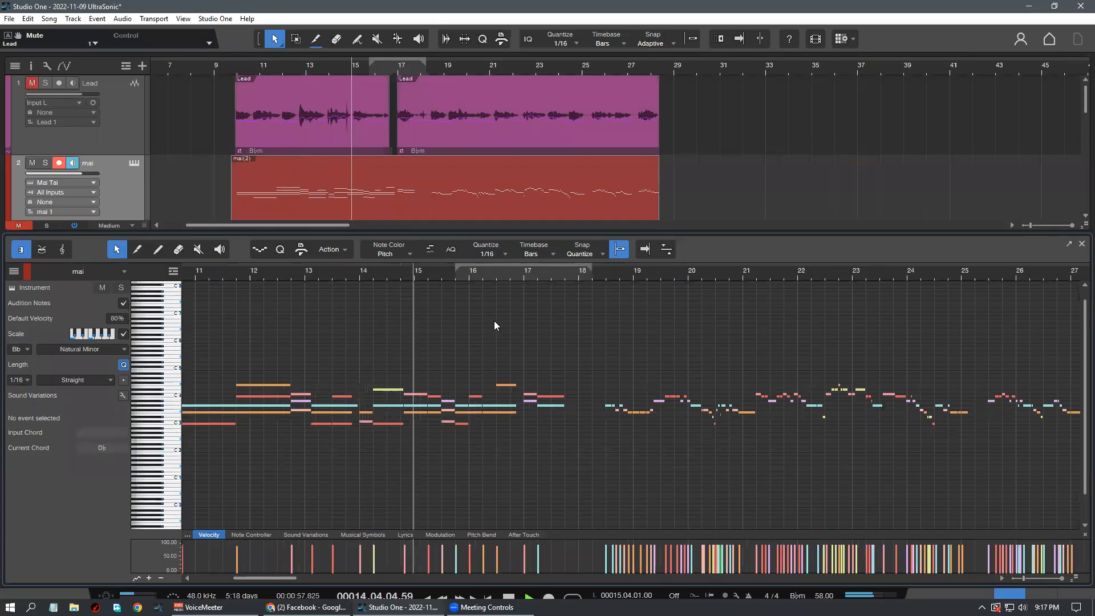
key("F2")
key("F3")
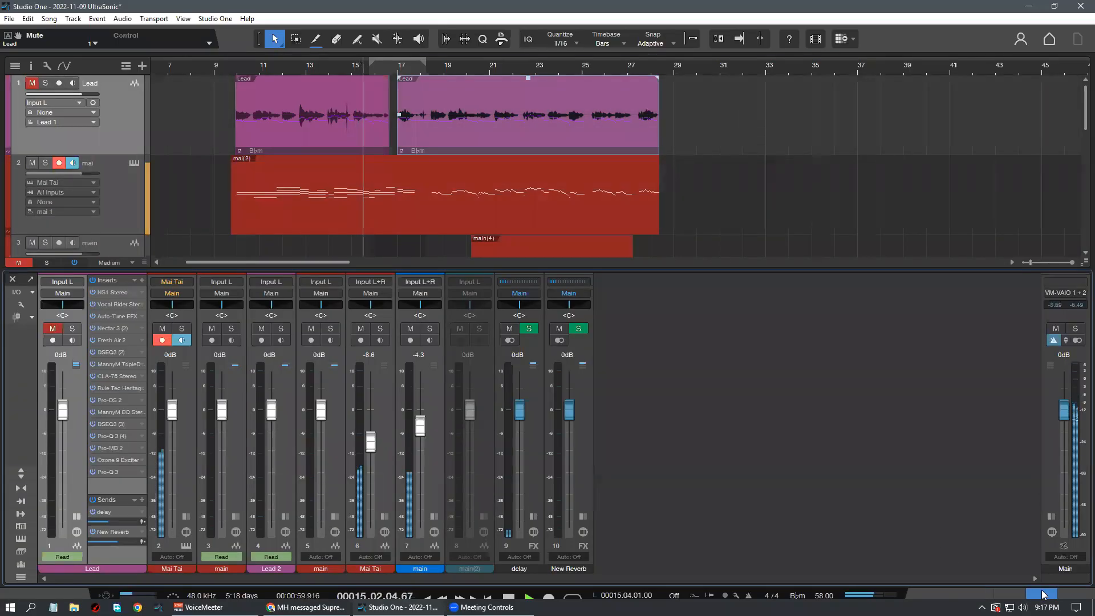
key("F3")
left_click(391, 224)
key("F2")
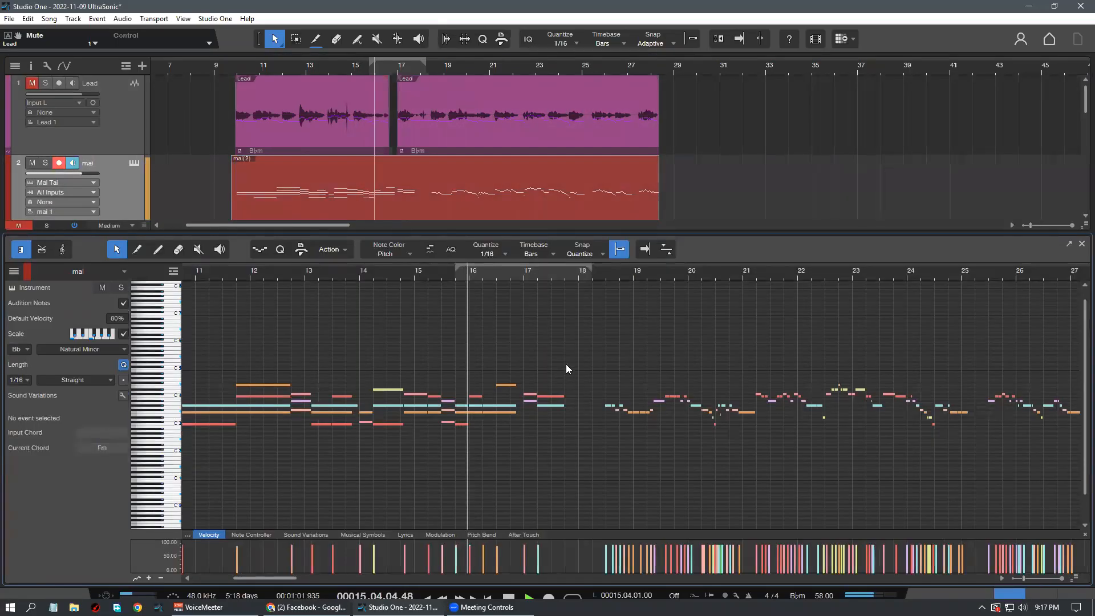
left_click_drag(506, 275, 510, 280)
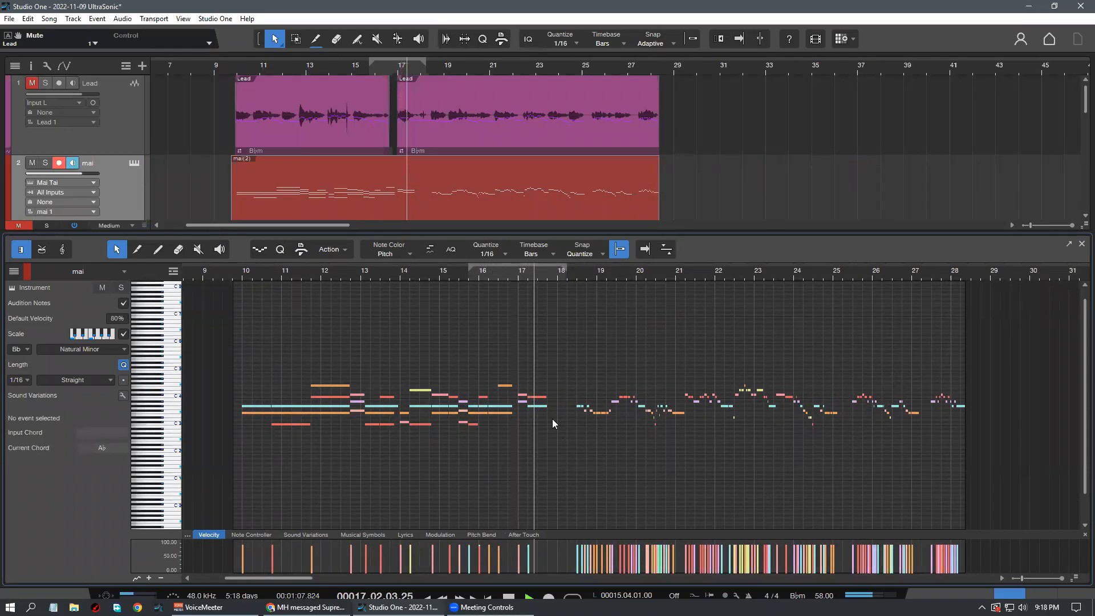
Unmute the Lead track, play from bar 9 beat 4 and show the full arrangement
mouse_move(240, 276)
left_mouse_down()
mouse_move(262, 281)
mouse_move(250, 279)
left_mouse_up()
left_click(33, 83)
key("space")
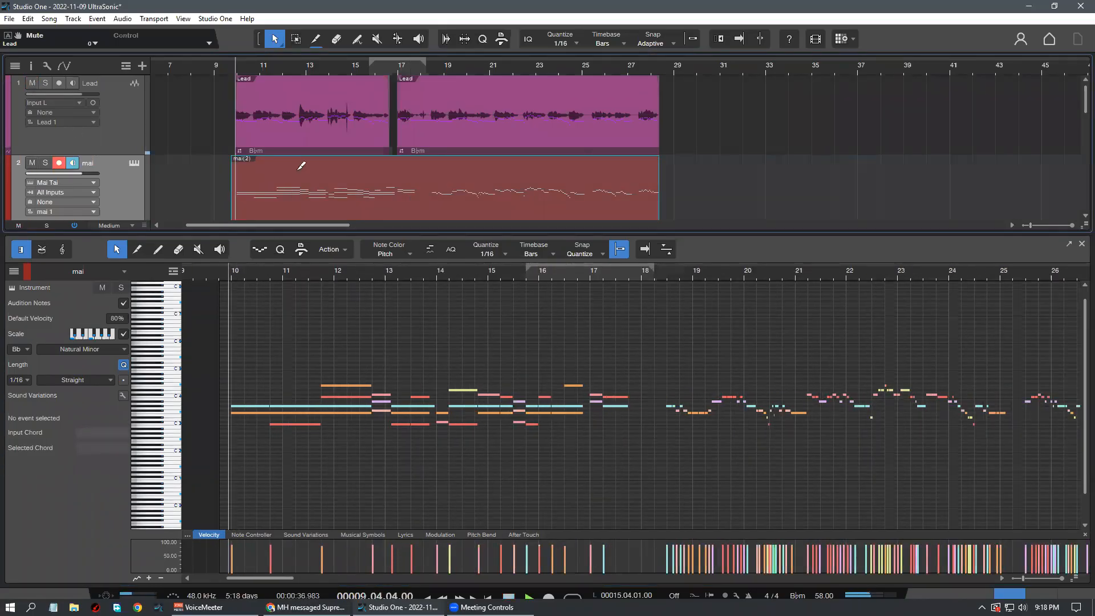
scroll(299, 164, "down", 1)
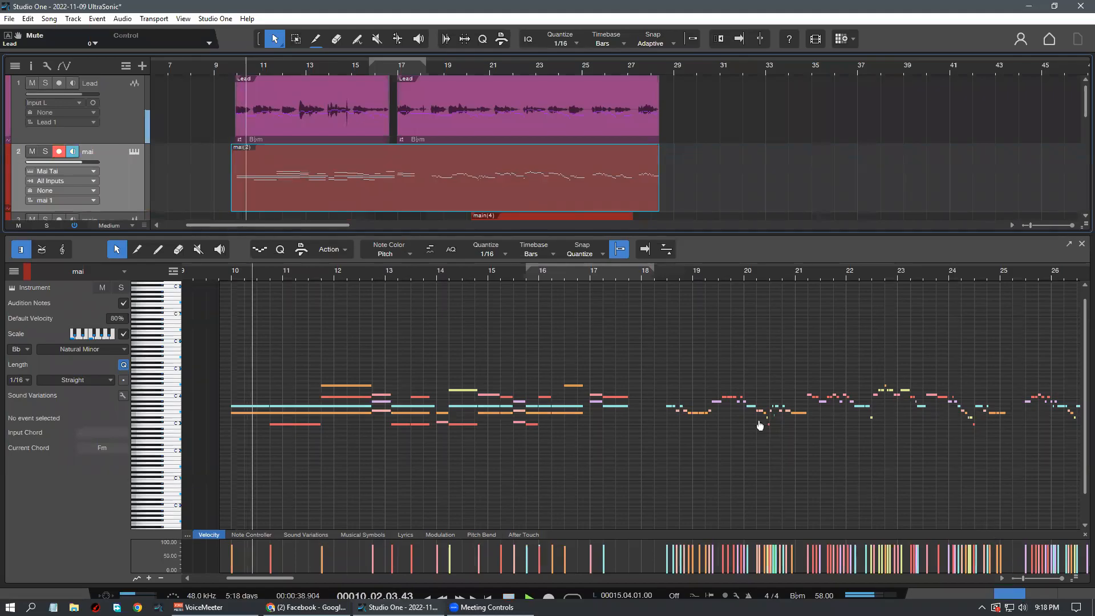
key("F2")
left_click(110, 128)
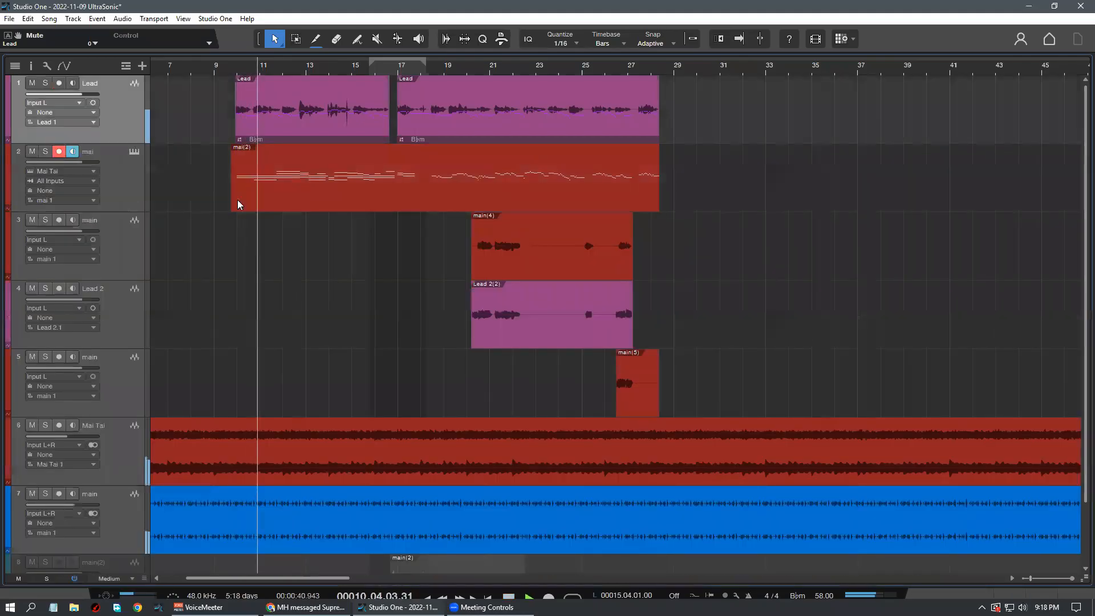
scroll(288, 71, "down", 2)
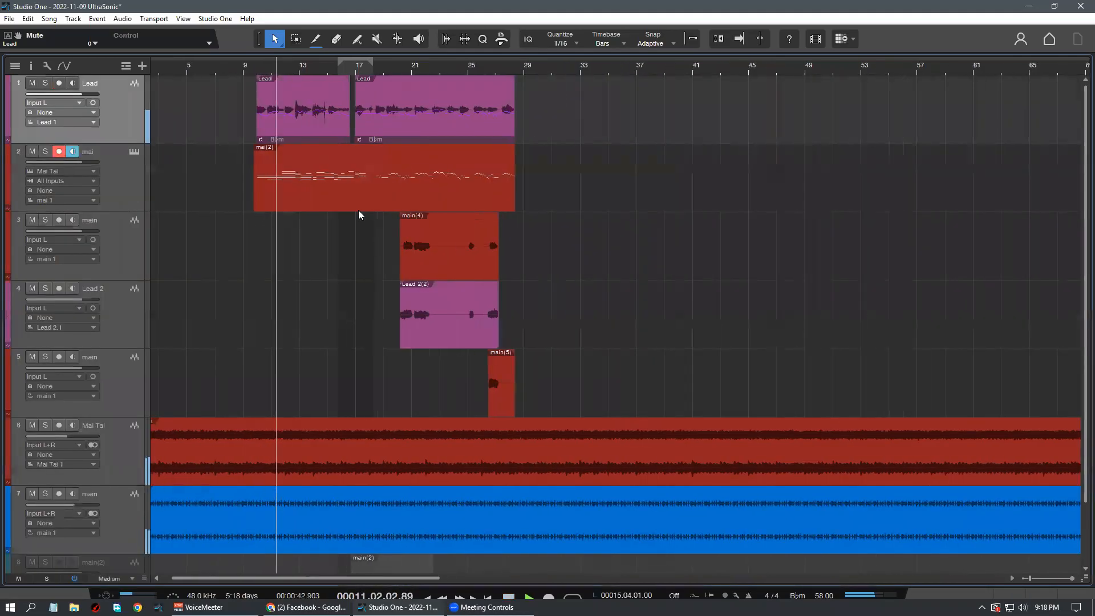
scroll(301, 86, "up", 2)
Transpose the highest mai harmony note around bar 12 down one octave and deselect it
double_click(311, 190)
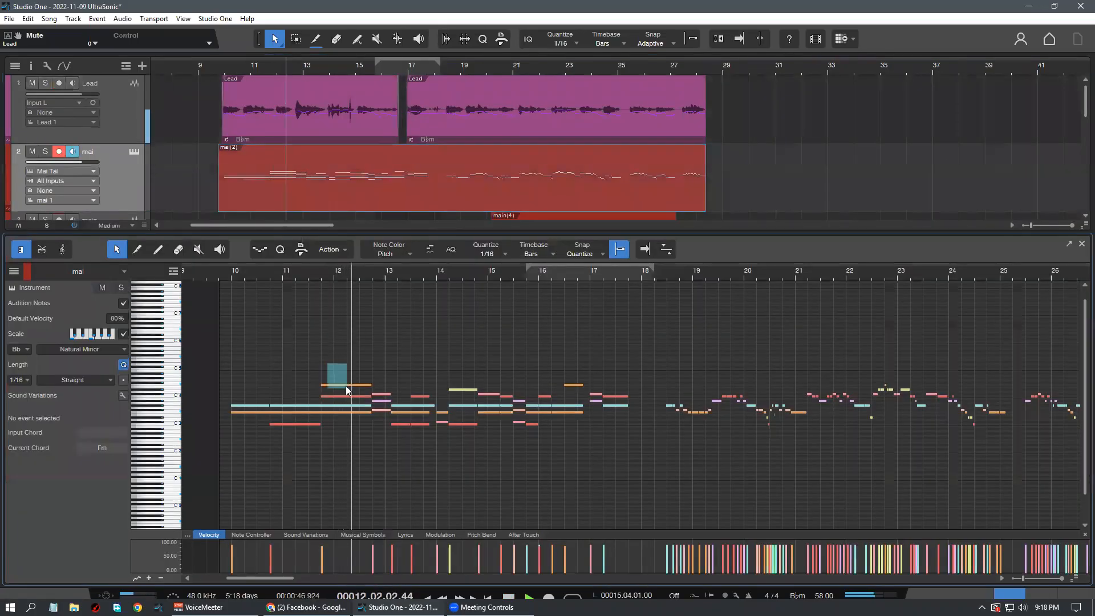
left_click(346, 385)
key("shift+Down")
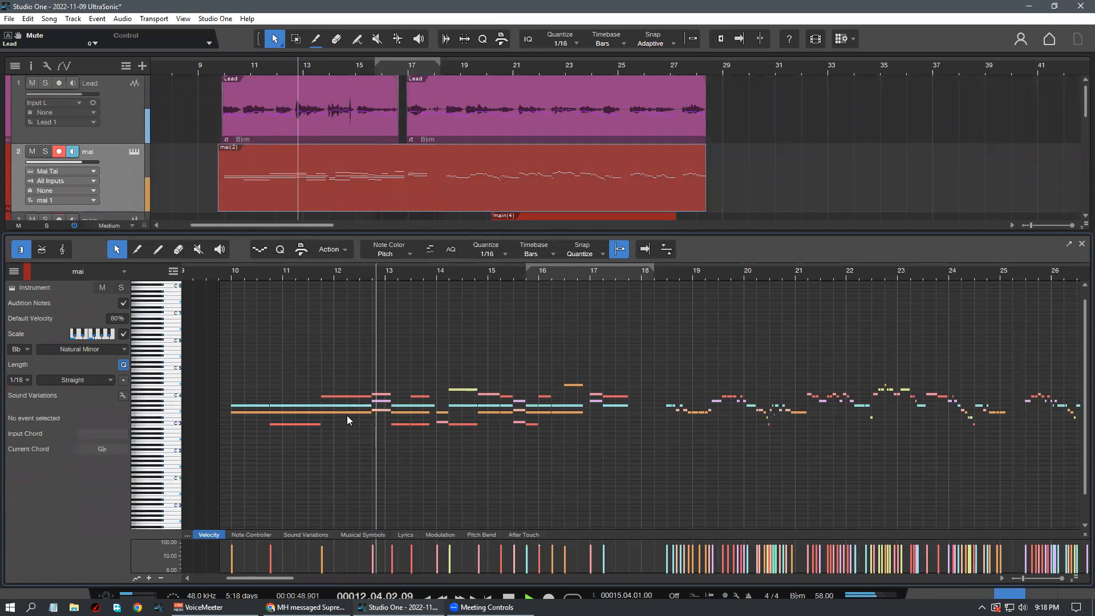
left_click(392, 451)
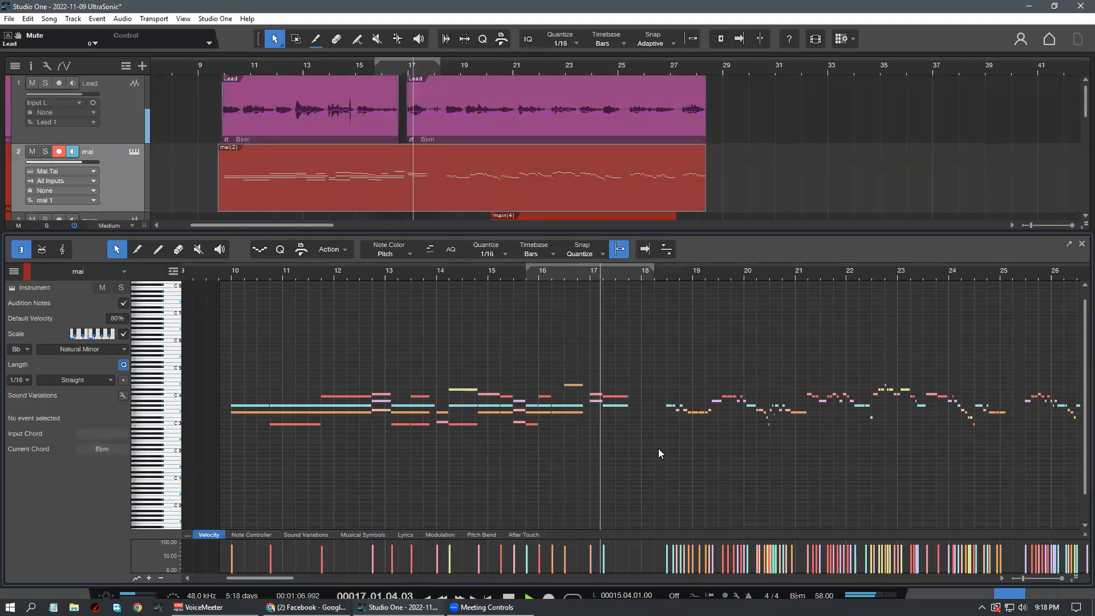
Examine the mai clip's harmony notes across bars 10 to 17 and close the note editor
left_click_drag(625, 278, 637, 345)
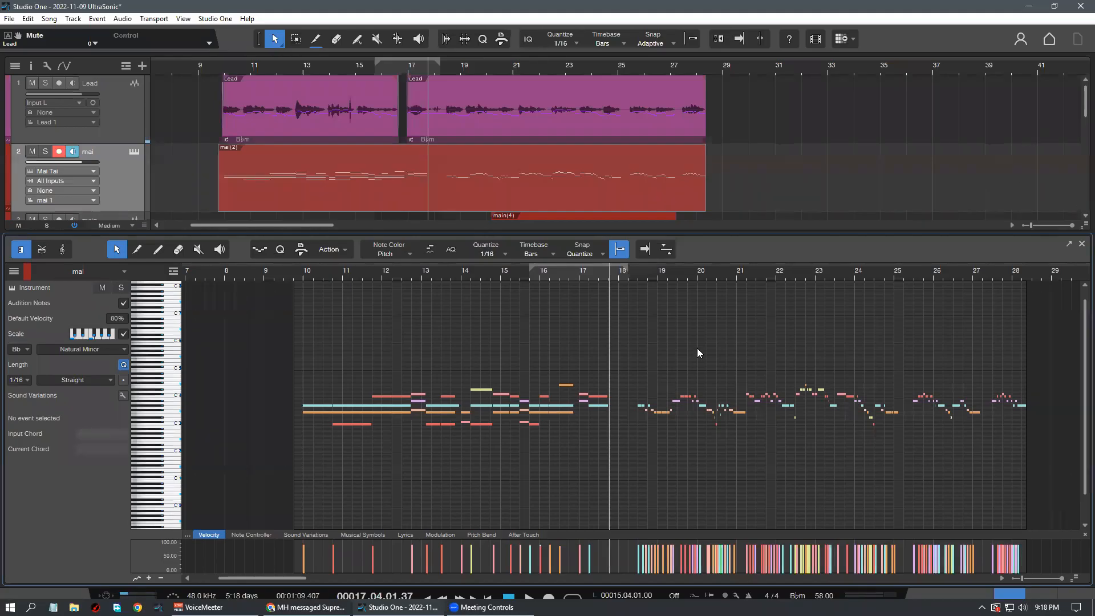
scroll(354, 428, "up", 1)
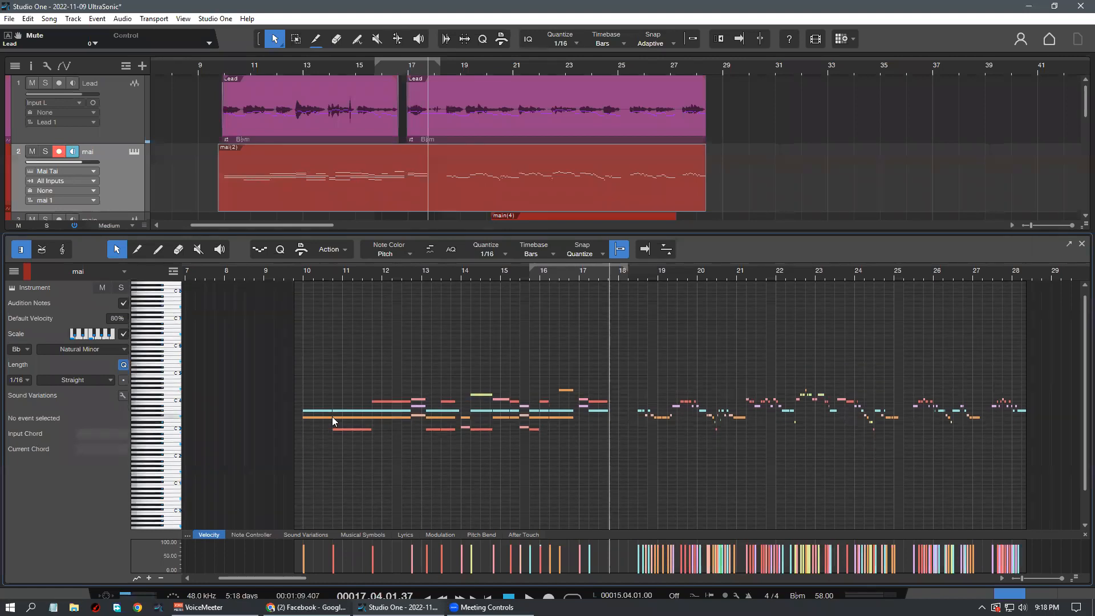
scroll(382, 464, "up", 1)
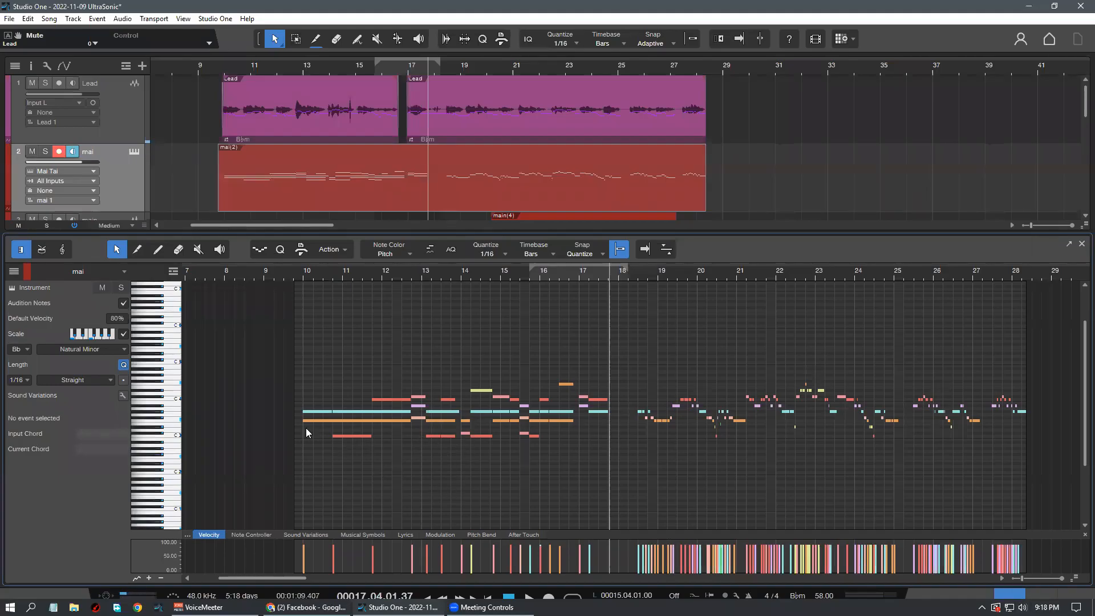
left_click_drag(367, 285, 419, 271)
scroll(656, 422, "up", 2)
left_click(998, 596)
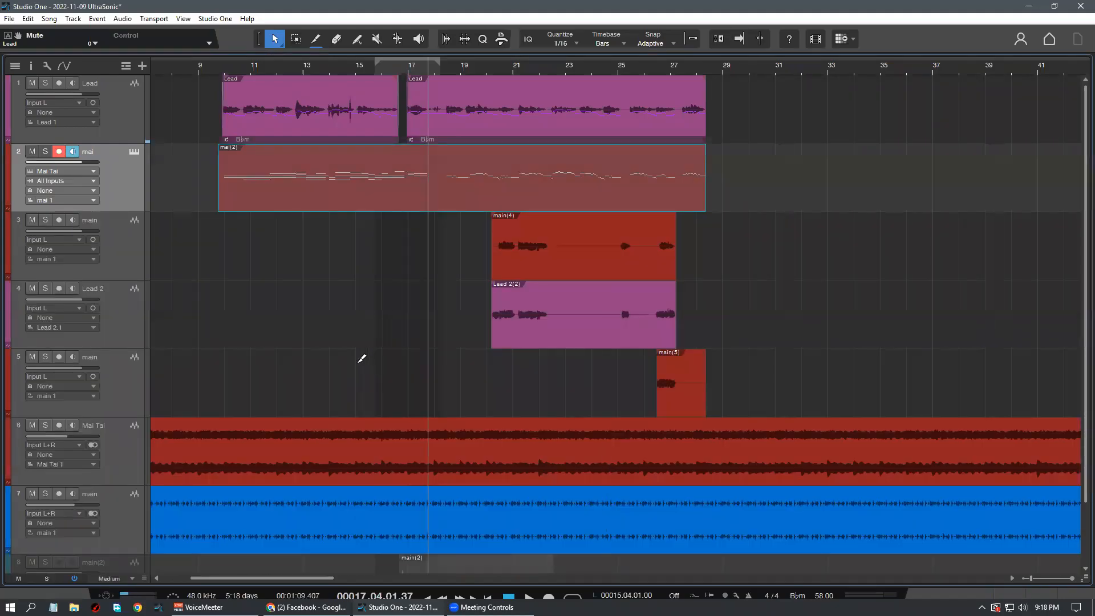
Reduce the height of the tracks in the arrangement and select the Lead track
scroll(363, 358, "down", 1)
left_click(130, 108)
key("ctrl+s")
scroll(794, 228, "up", 1)
left_click(797, 221)
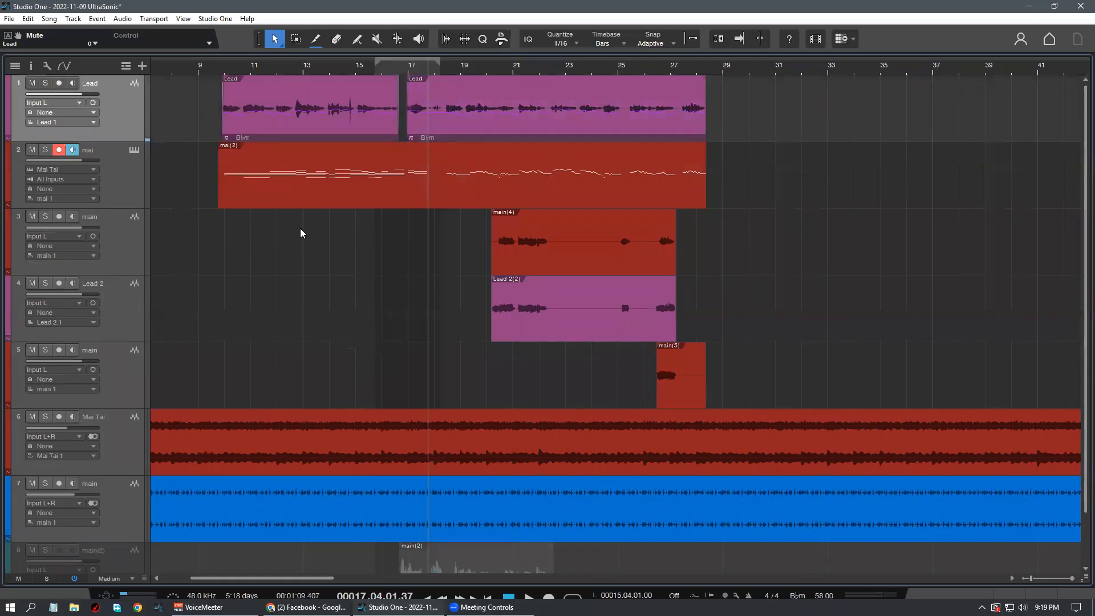
scroll(286, 217, "down", 1)
left_click(132, 203)
key("ctrl+s")
left_click(131, 111)
scroll(478, 333, "up", 1)
Open the mixer and expand the Main output channel to show its inserts
left_click(1047, 597)
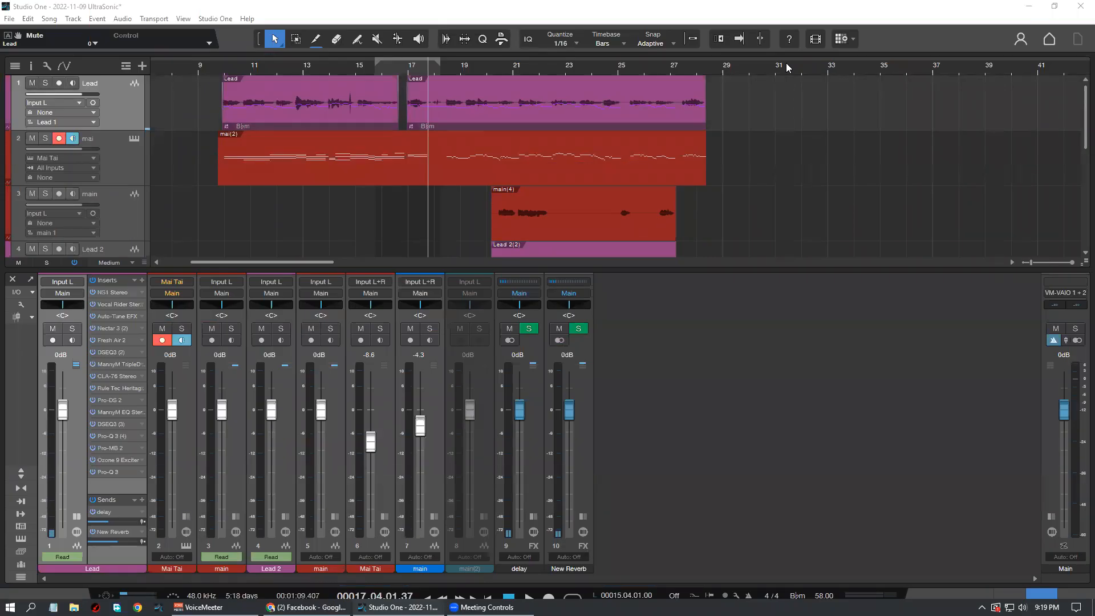
left_click(1051, 517)
left_click(1051, 517)
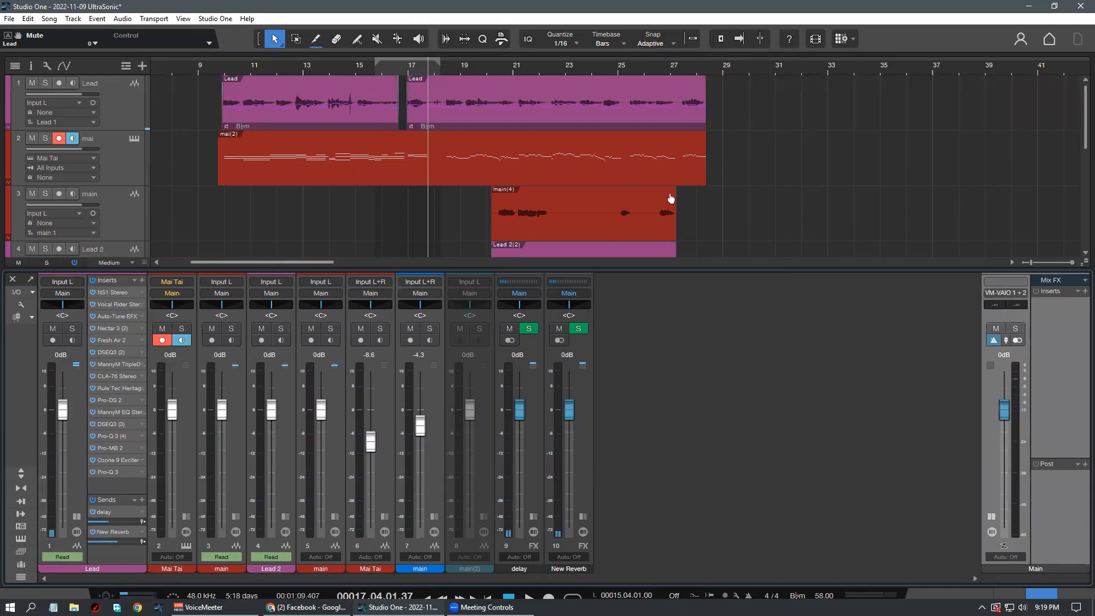
Inspect the Pro-Q 3 equalizer at the end of the Lead channel's inserts, closing it and the mixer
left_click(109, 472)
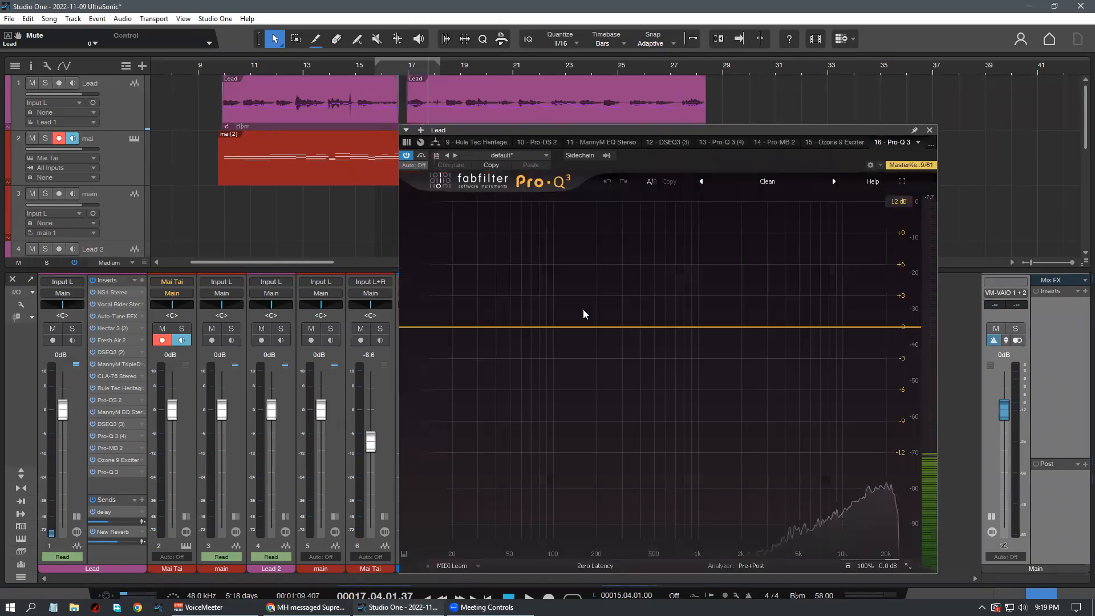
left_click(929, 134)
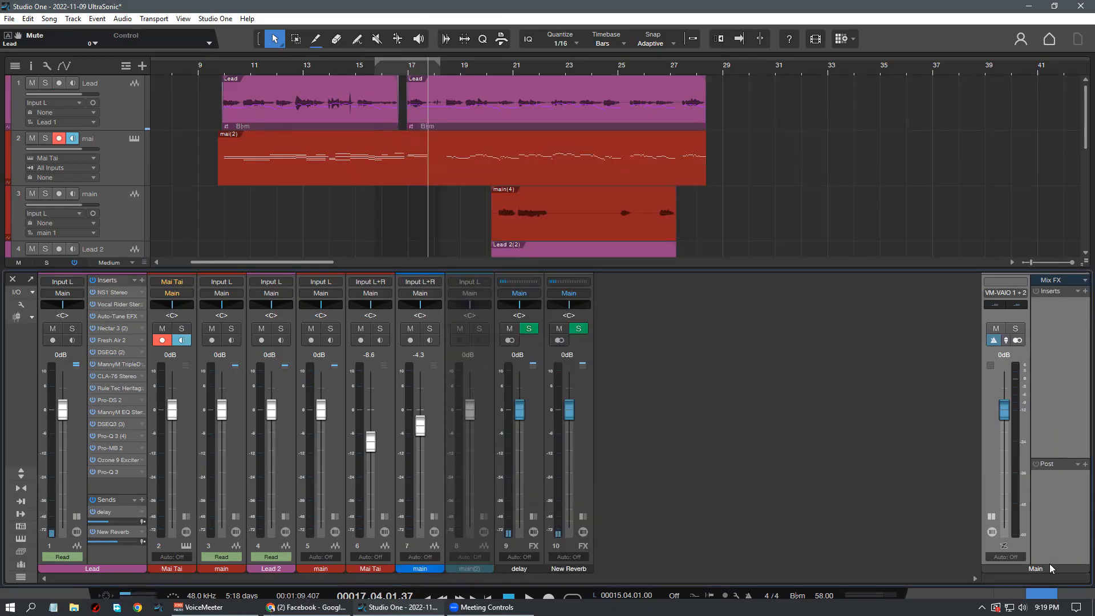
key("F3")
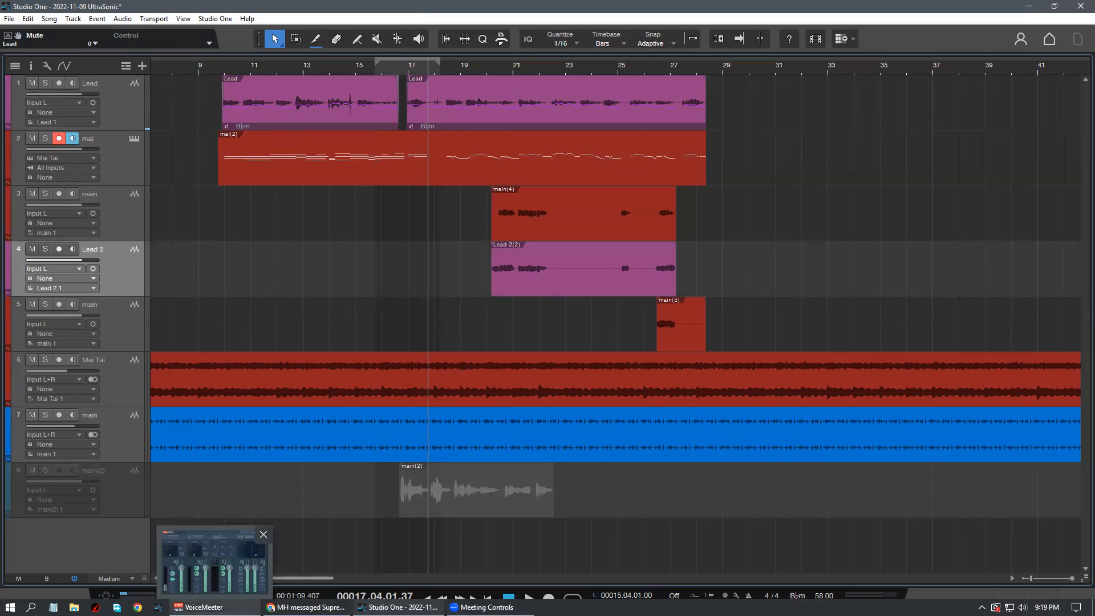
Select the Lead track and its first vocal clip, spanning about bars 10 to 16
left_click(122, 123)
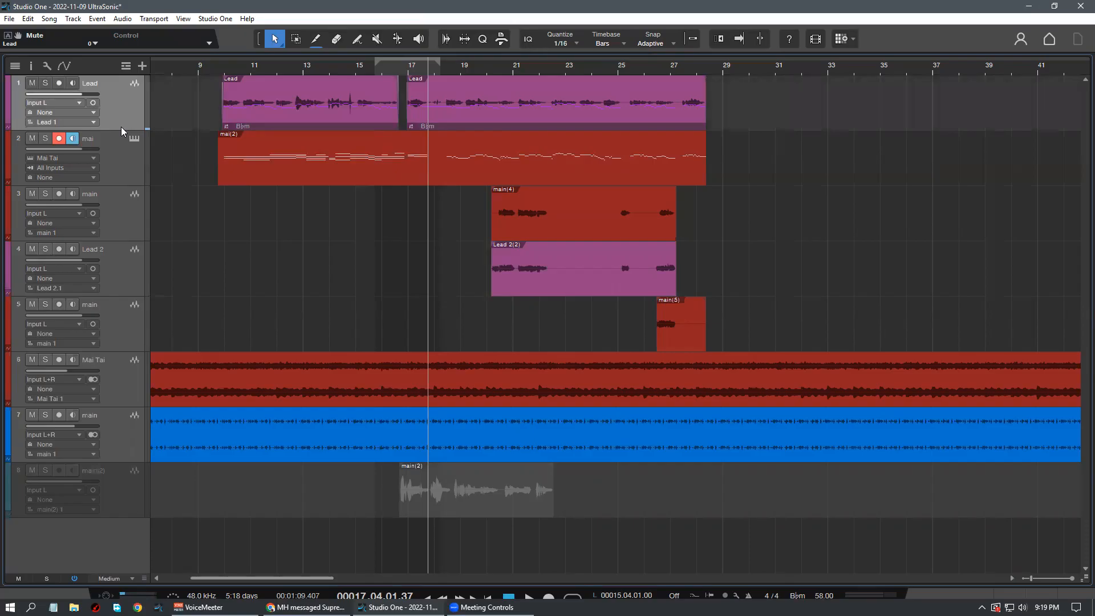
left_click(128, 219)
left_click(118, 119)
left_click(265, 106)
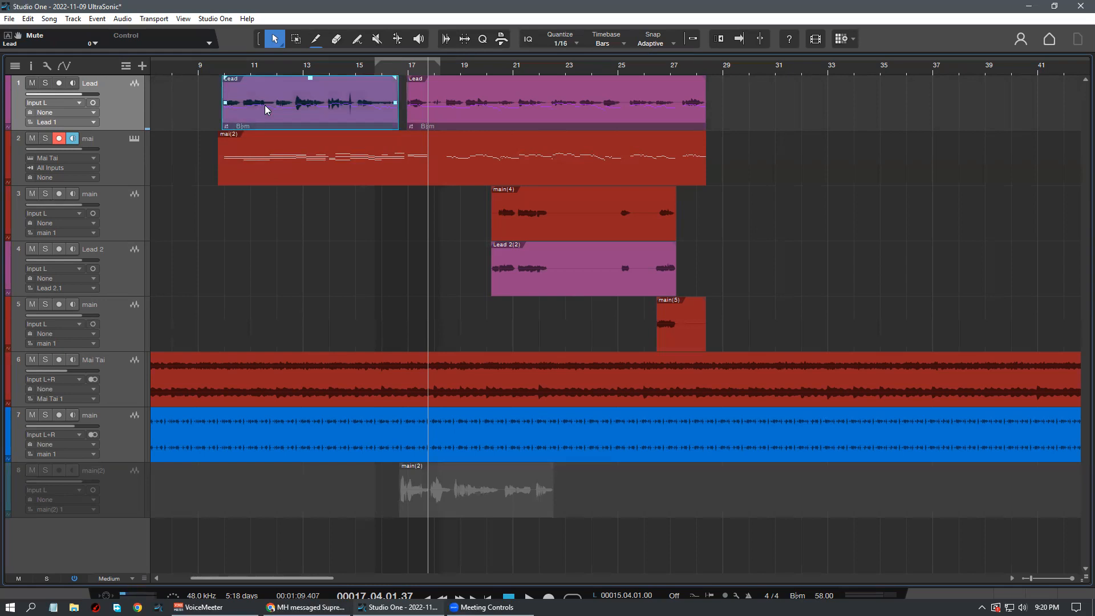
Open the first Lead vocal clip in Melodyne and look over its notes in bars 12 to 16
key("ctrl+m")
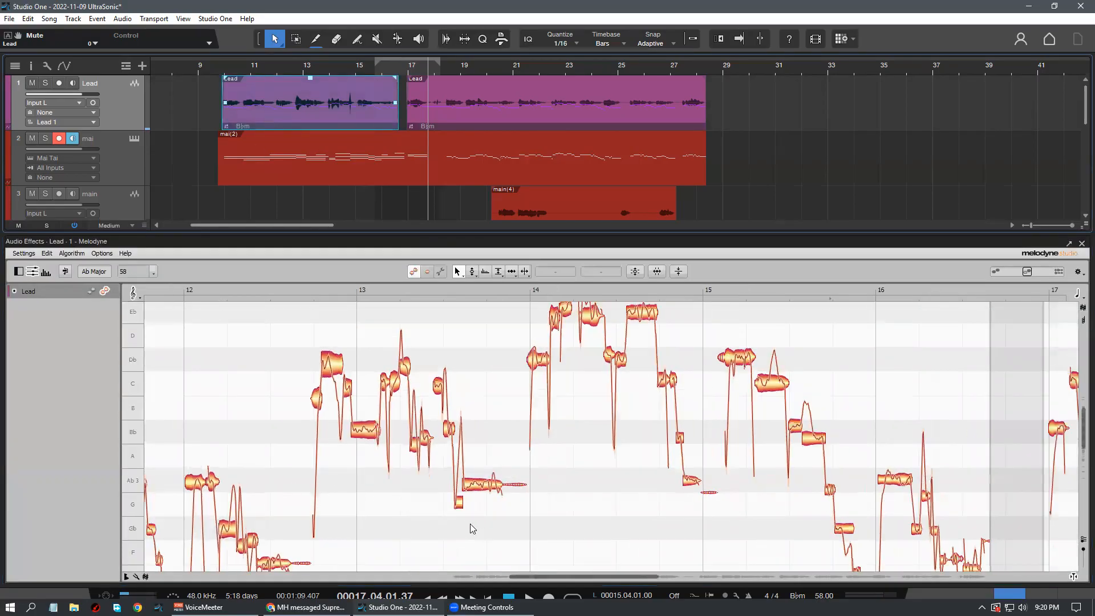
scroll(474, 538, "down", 3)
scroll(519, 473, "up", 3)
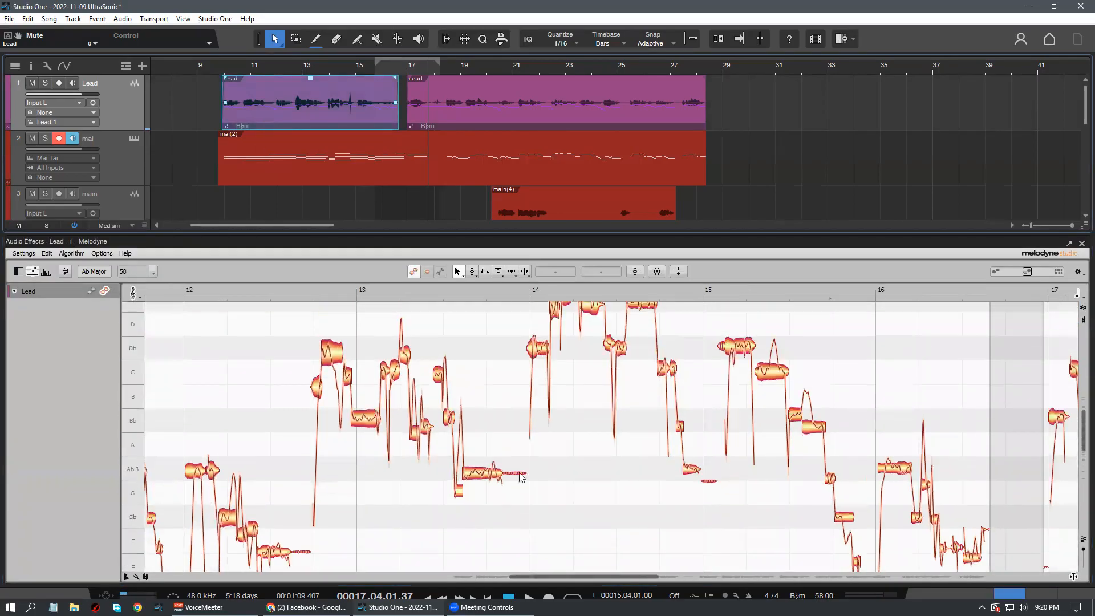
scroll(522, 477, "up", 3)
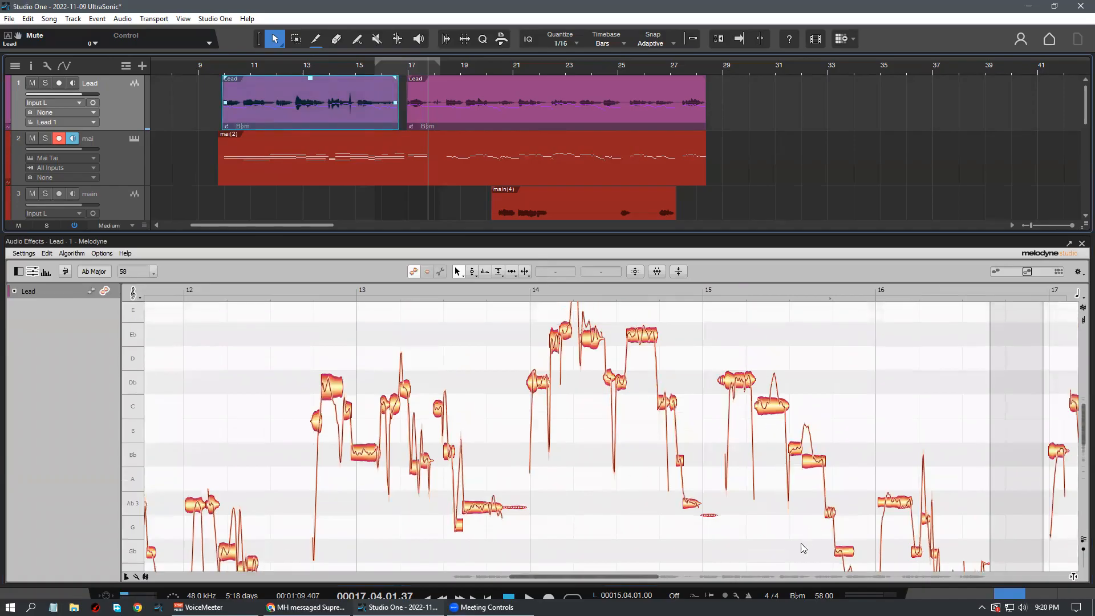
Examine the pitch curves of the lead vocal notes from bar 10 to bar 12
left_click_drag(593, 573, 478, 566)
scroll(458, 428, "down", 5)
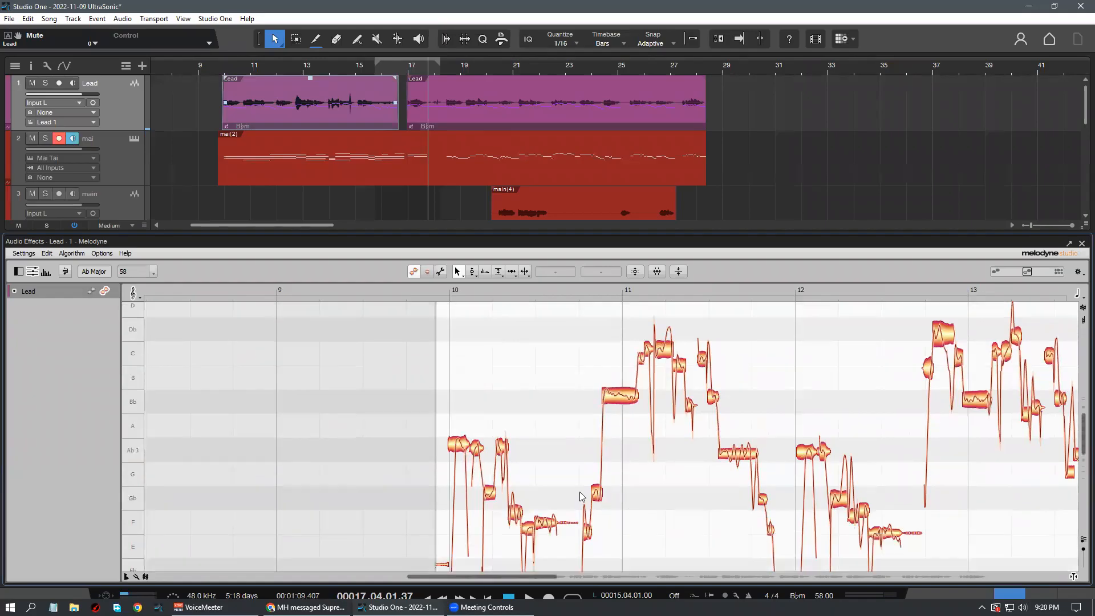
scroll(561, 519, "down", 1)
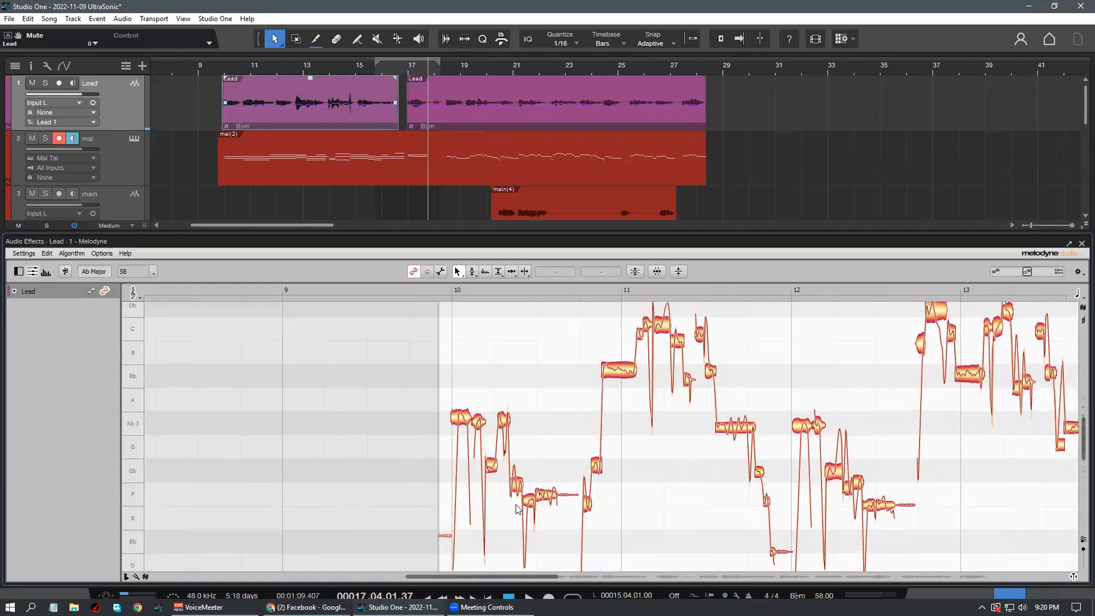
scroll(542, 499, "up", 2)
scroll(598, 494, "up", 2)
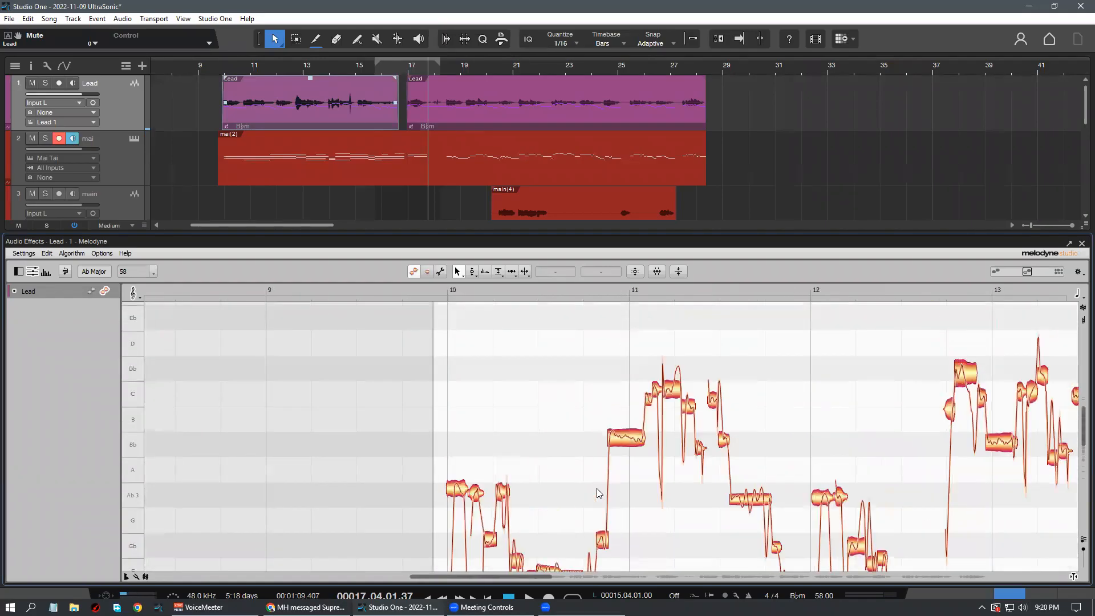
scroll(605, 491, "up", 1)
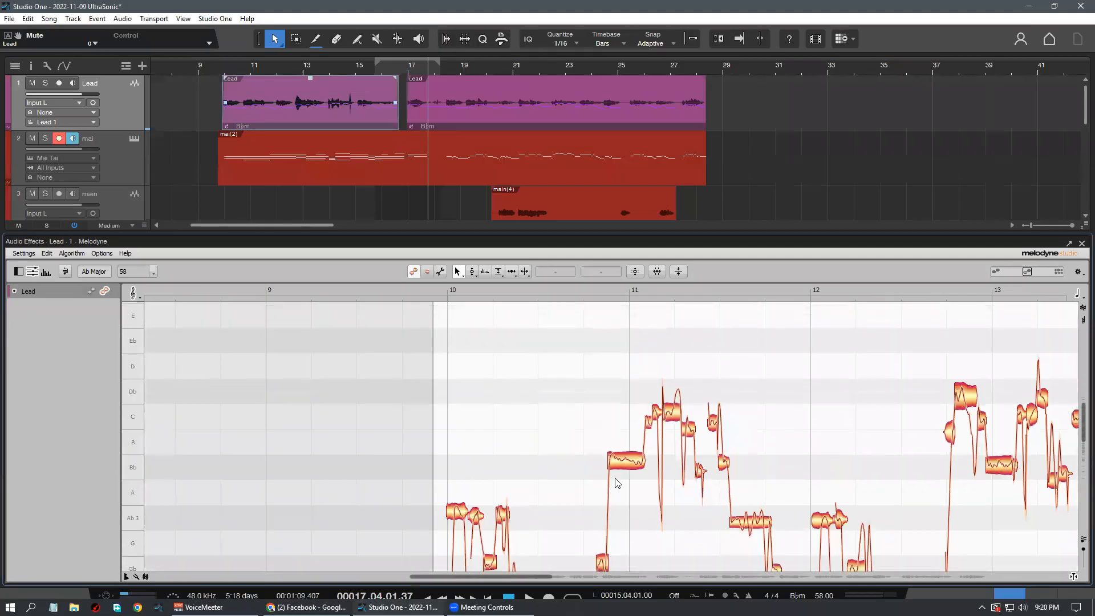
scroll(616, 483, "up", 4)
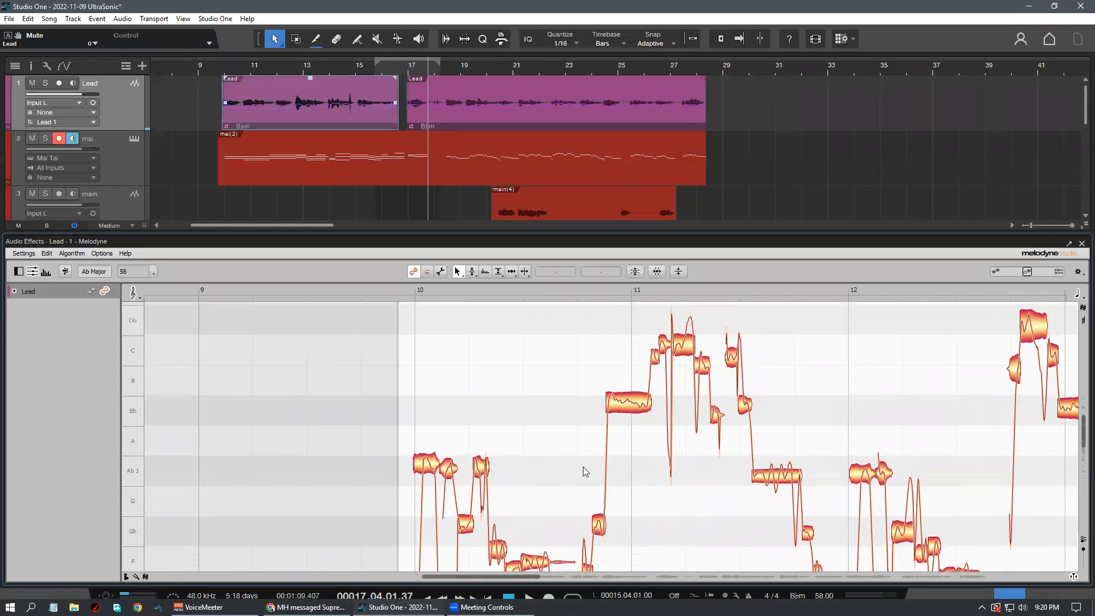
scroll(573, 464, "up", 1)
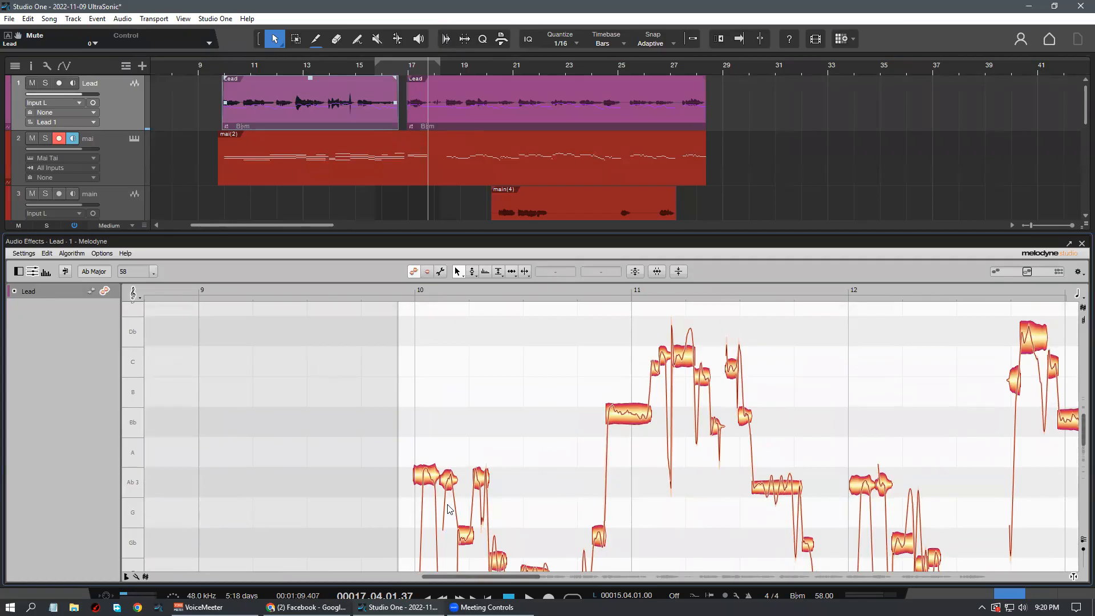
scroll(647, 464, "down", 8)
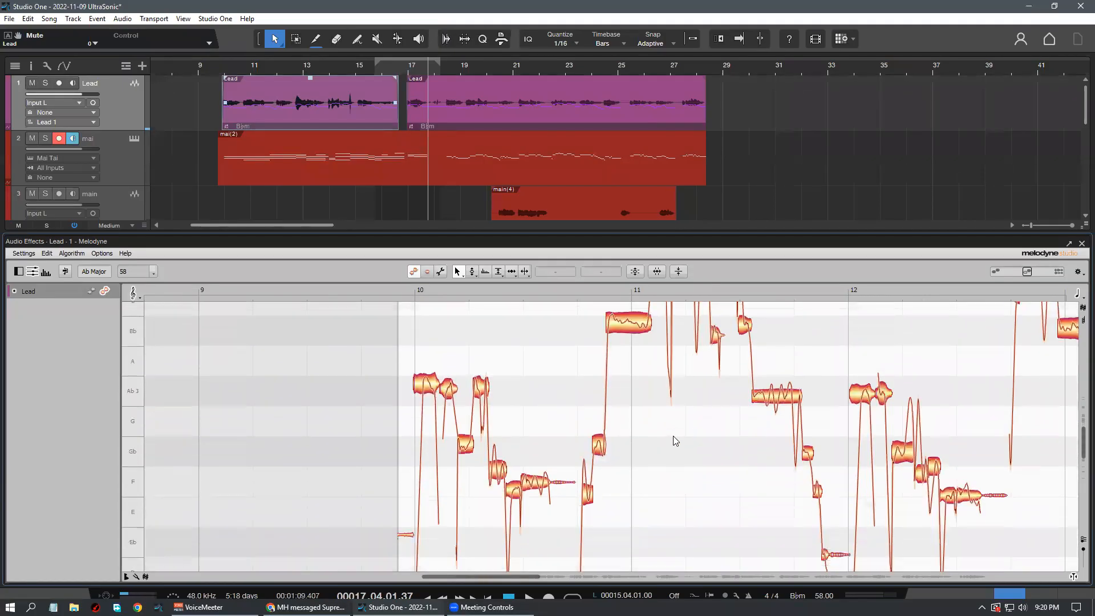
Try centring the sustained F3 note in bar 12 and lowering it to E3, undoing both pitch changes
left_click(963, 497)
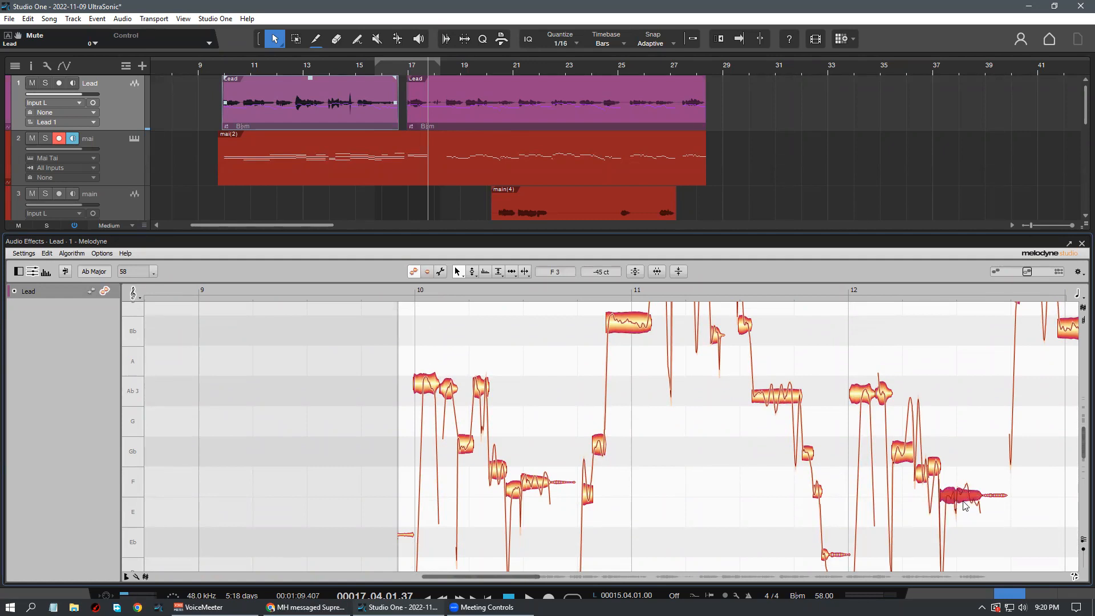
left_click_drag(520, 577, 581, 577)
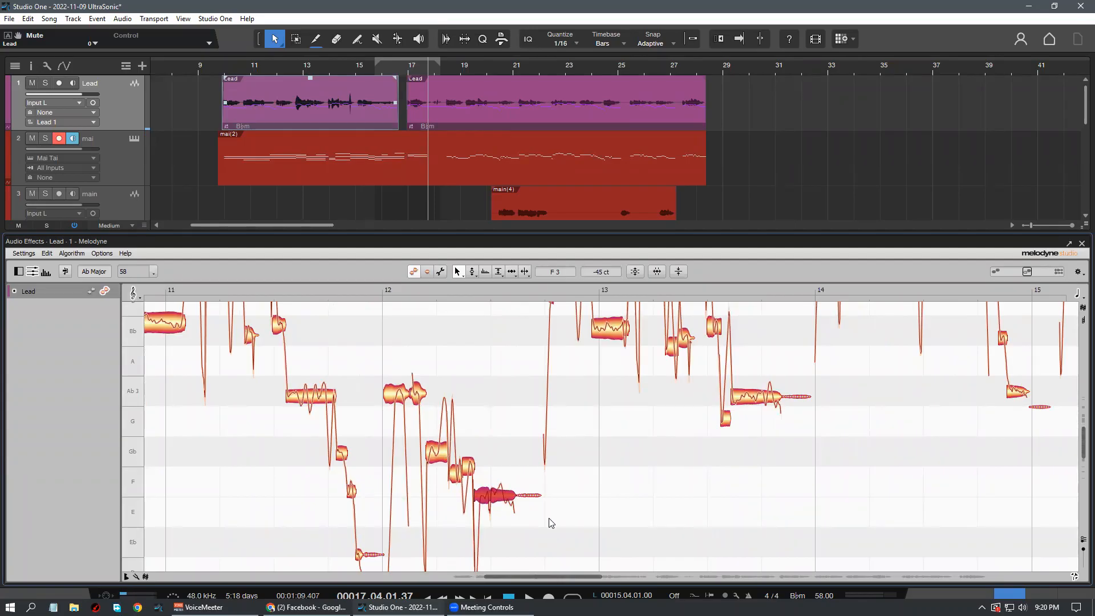
double_click(500, 504)
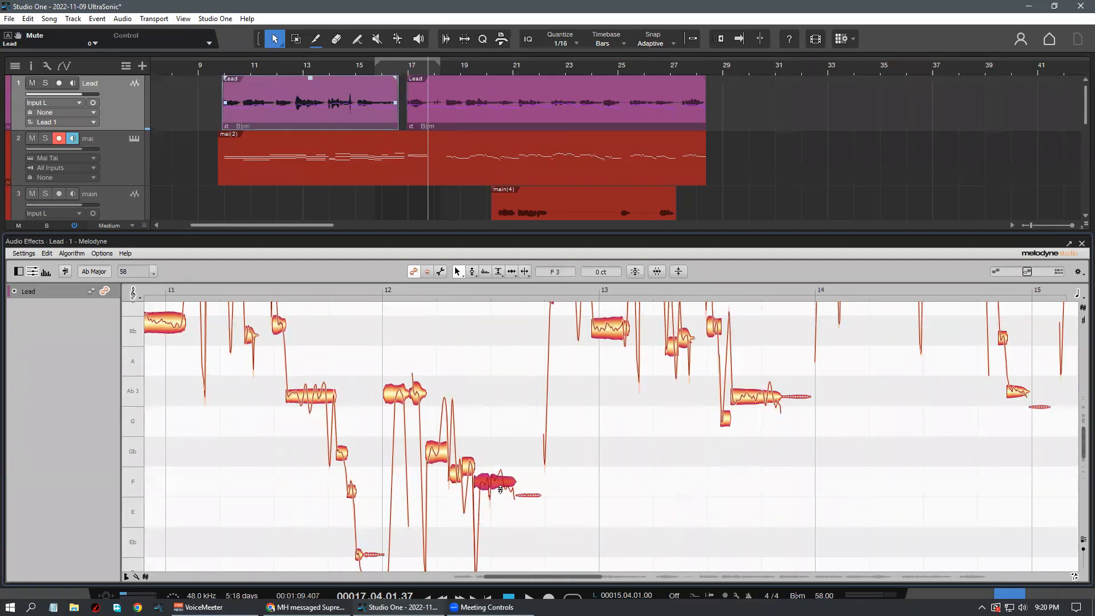
key("Down")
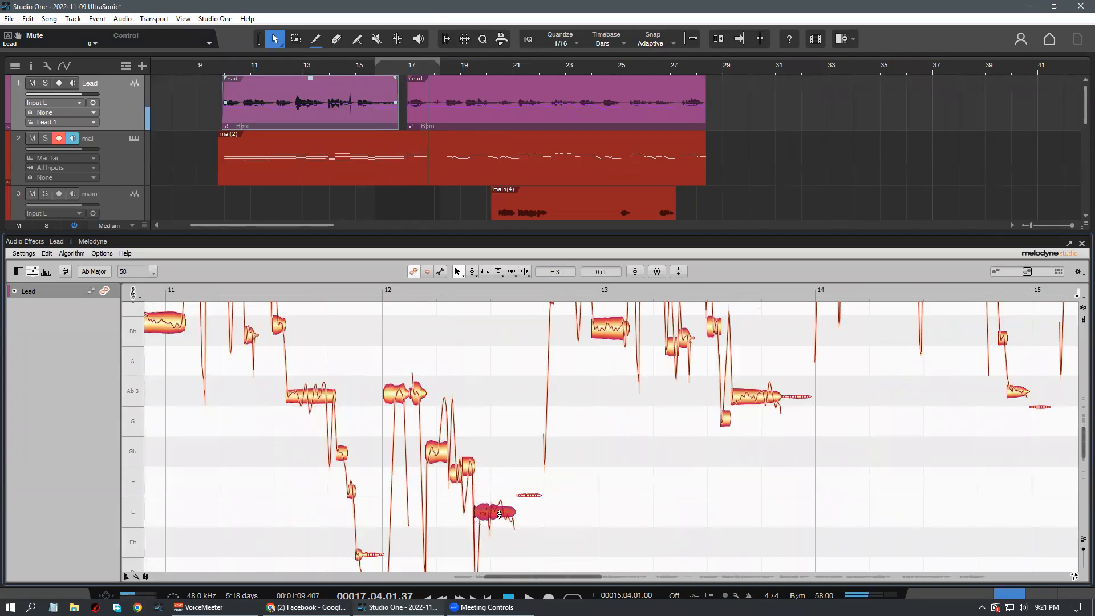
key("ctrl+z")
key("ctrl+z")
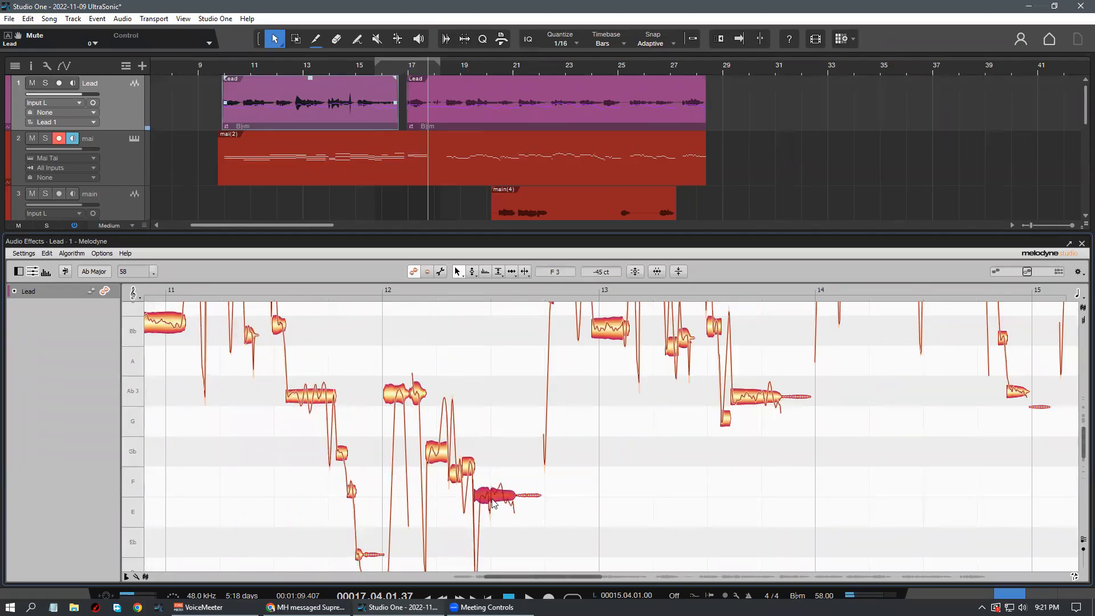
Centre the sustained note in bar 12 on F3 and raise it to Gb3 with the pitch tool
left_click(498, 527)
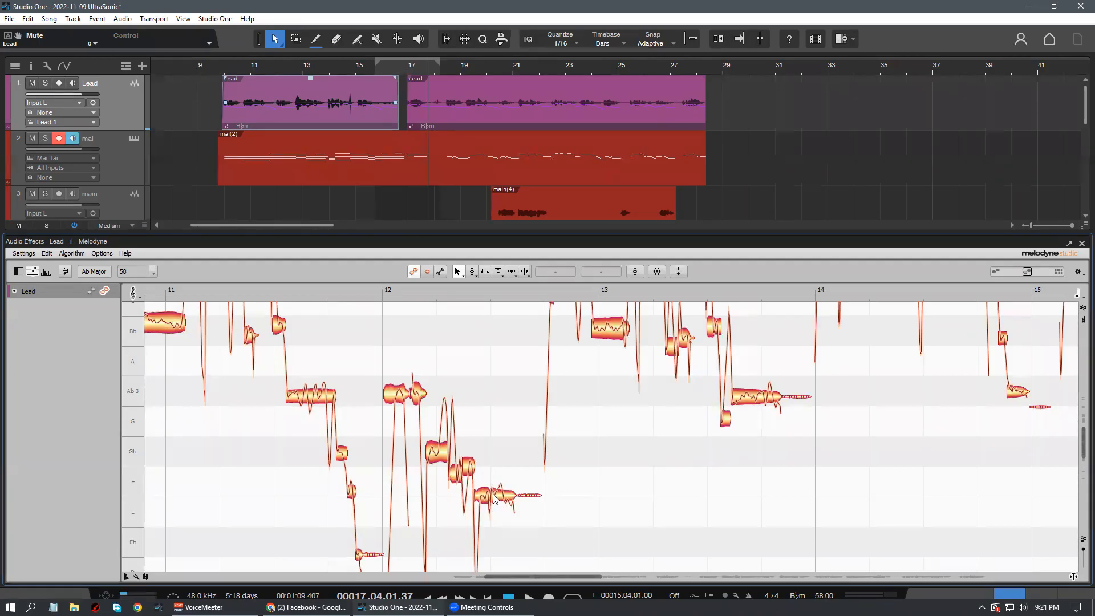
left_click_drag(494, 497, 493, 489)
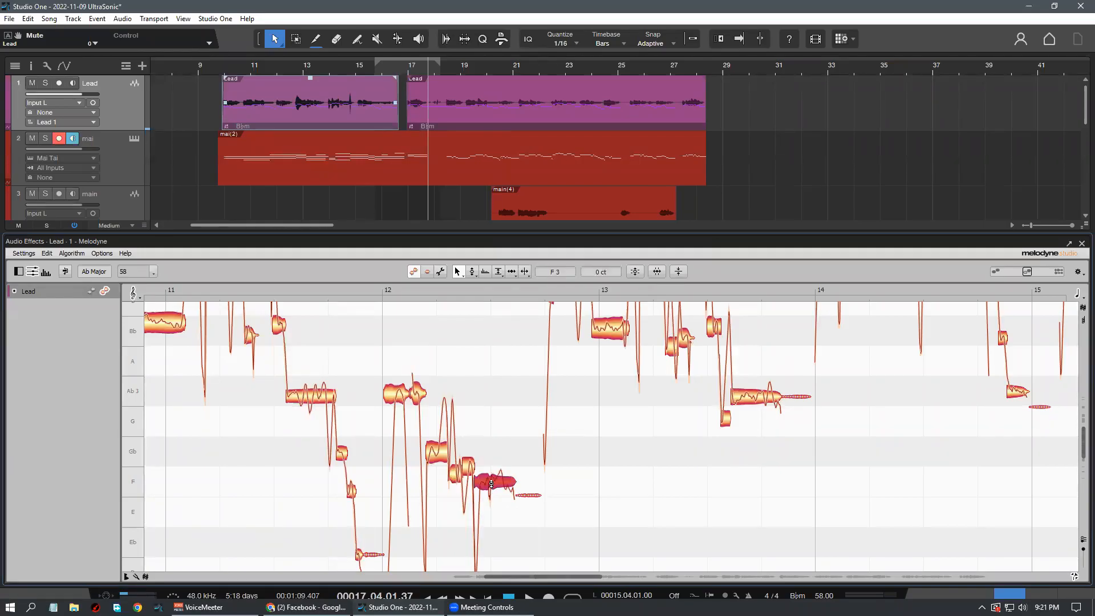
double_click(473, 293)
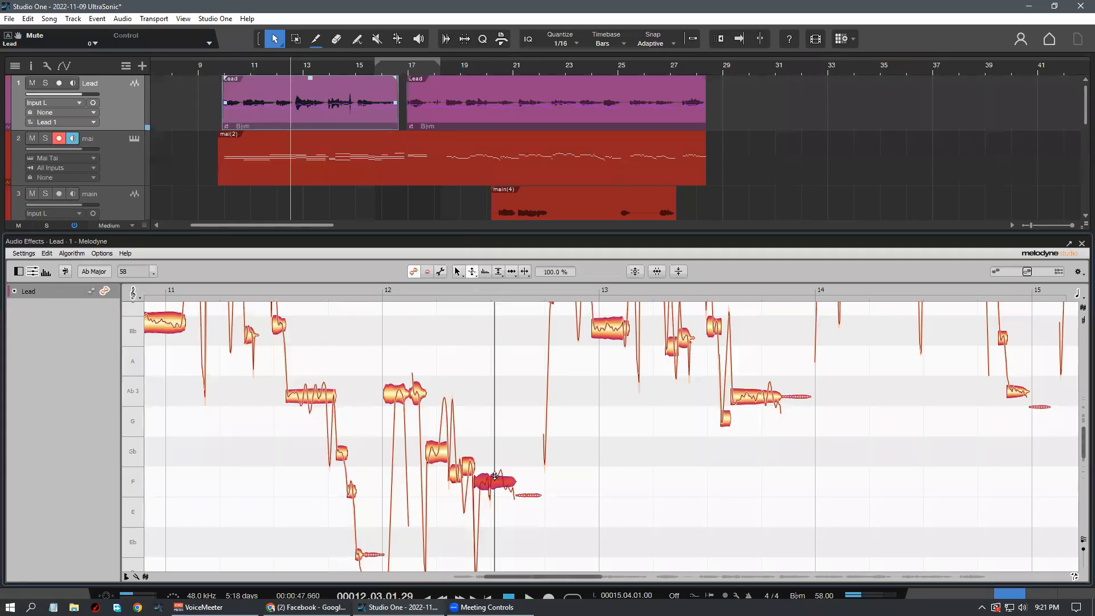
left_click(473, 274)
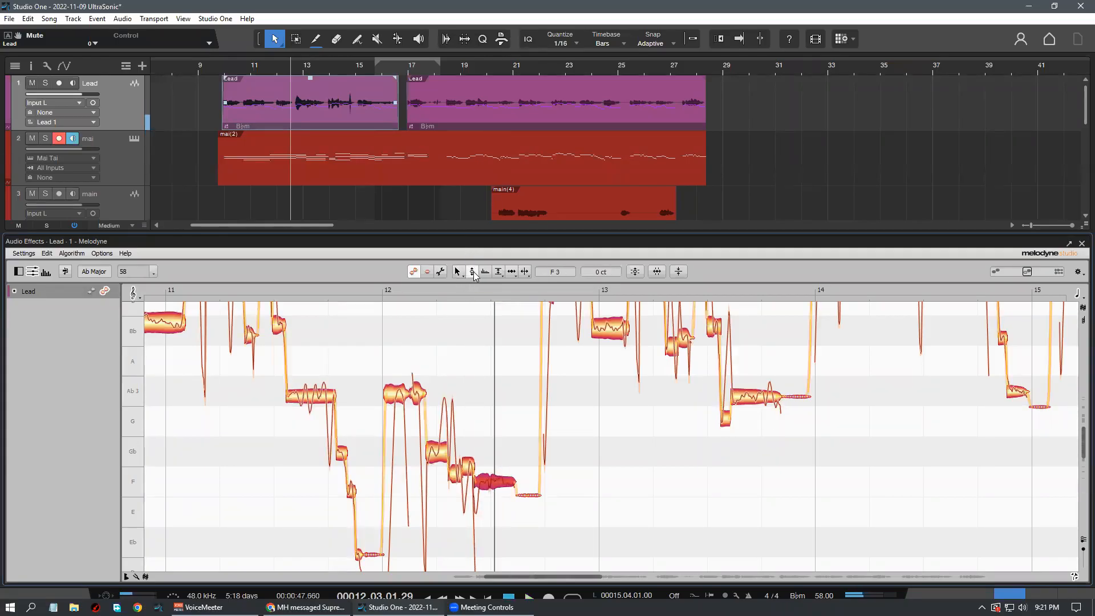
left_click(552, 517)
left_click(499, 482)
left_click_drag(503, 464, 504, 451)
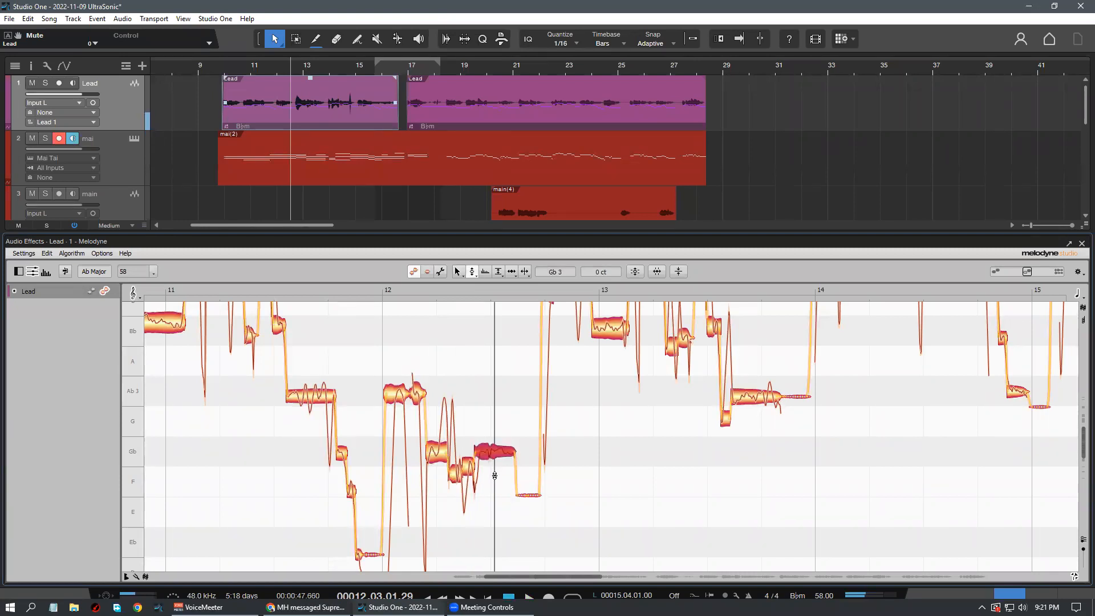
Play back the bar 12 phrase to hear its sustained note at Gb3
left_click(416, 292)
key("space")
left_click(581, 494)
key("space")
mouse_move(500, 444)
left_mouse_down()
mouse_move(497, 481)
mouse_move(494, 455)
left_mouse_up()
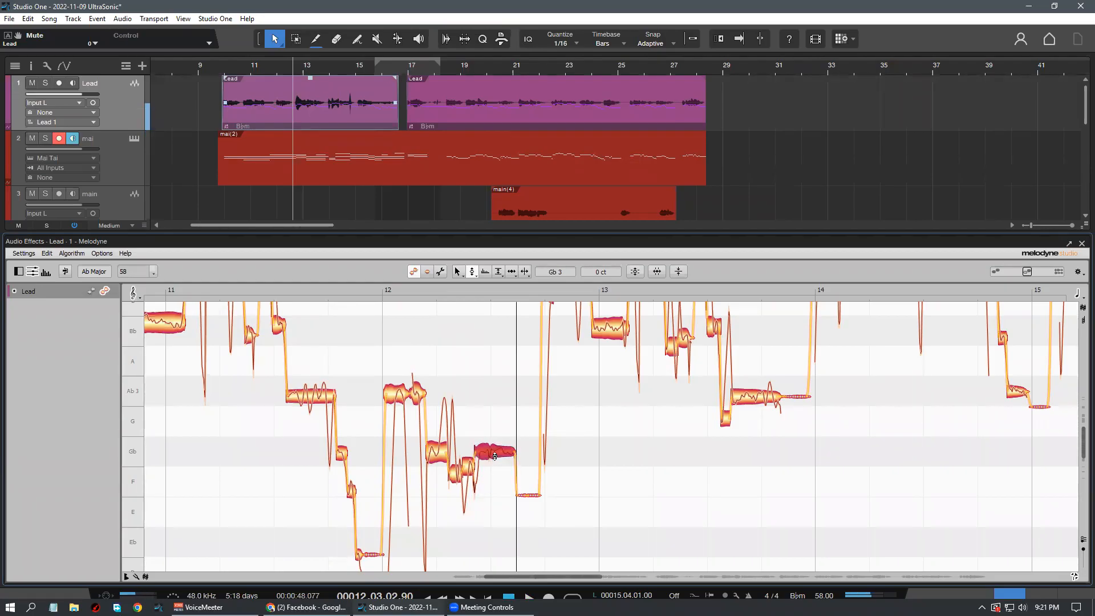
Retune the sustained note in bar 12 to F3 +47 ct and play back the phrase
left_click_drag(496, 450, 490, 469)
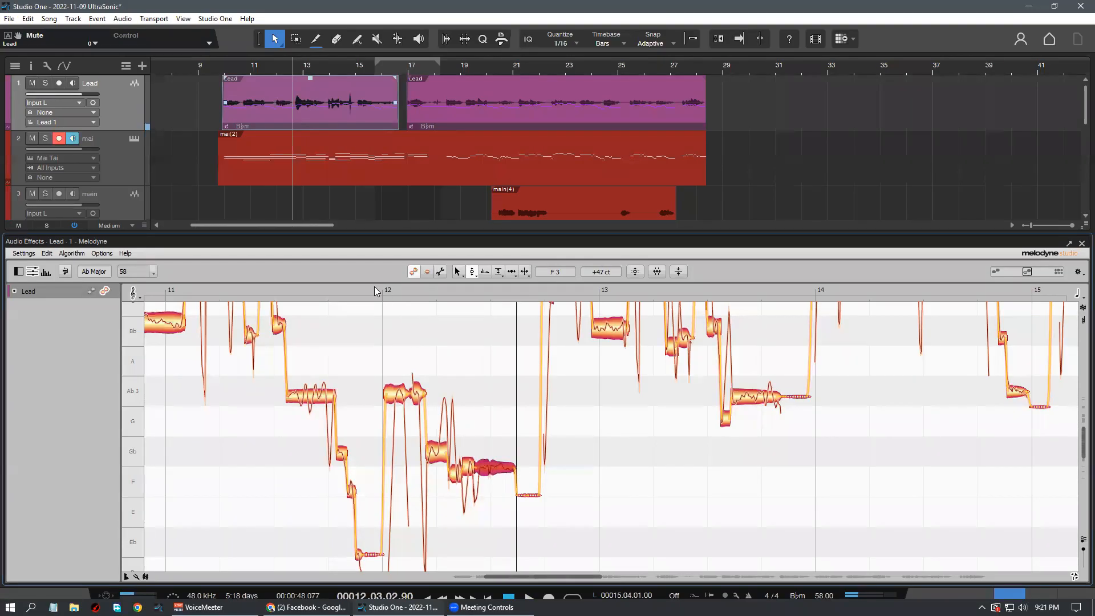
left_click(576, 508)
key("space")
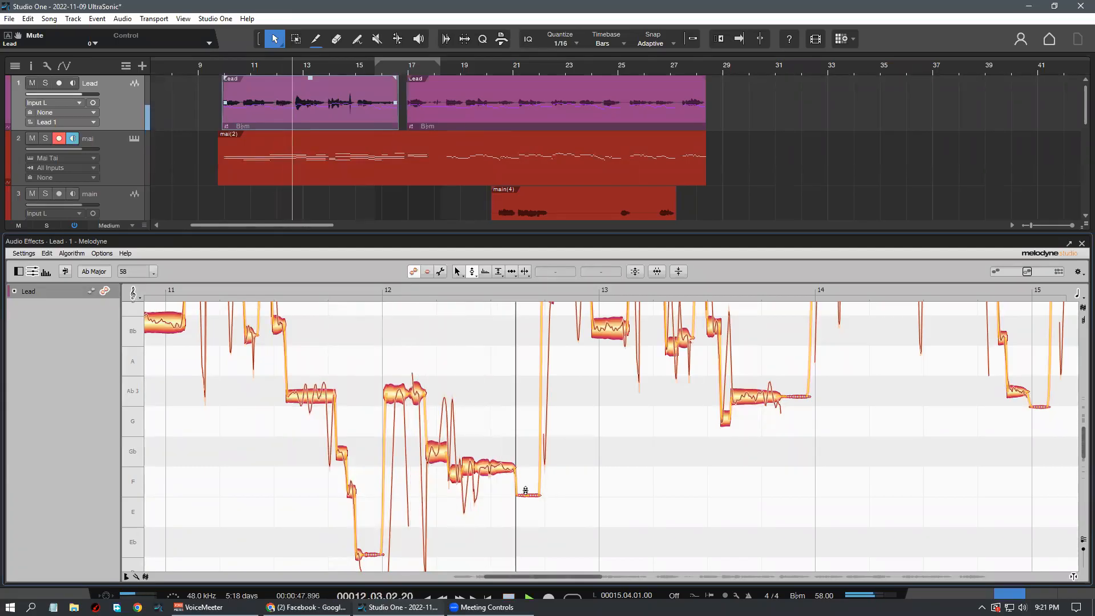
key("space")
Snap the sustained note in bar 12 to the centre of F3
left_click(497, 465)
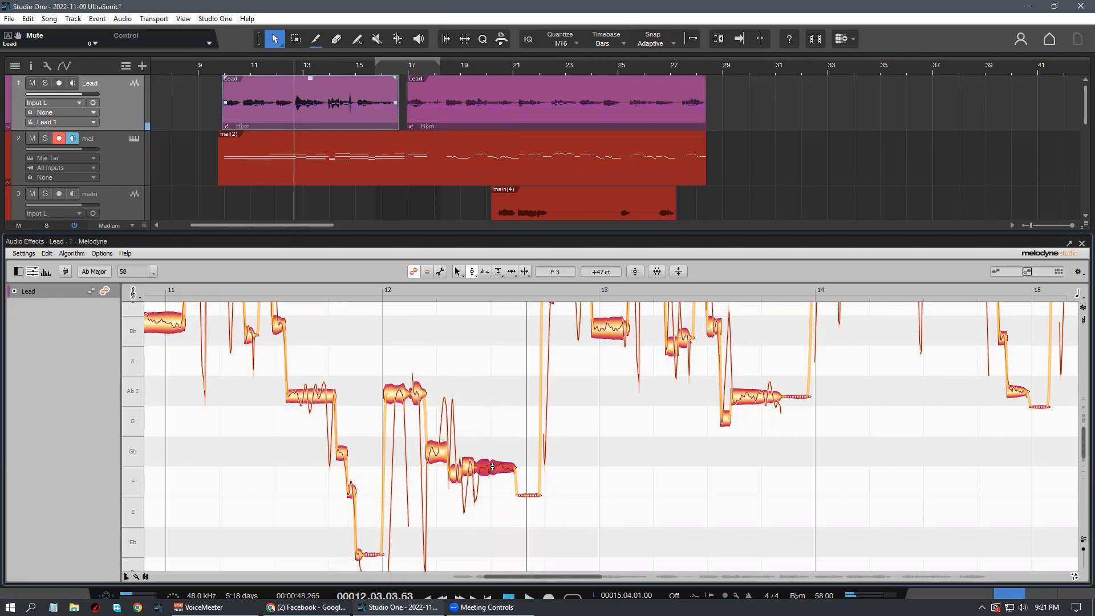
double_click(492, 466)
left_click(512, 489)
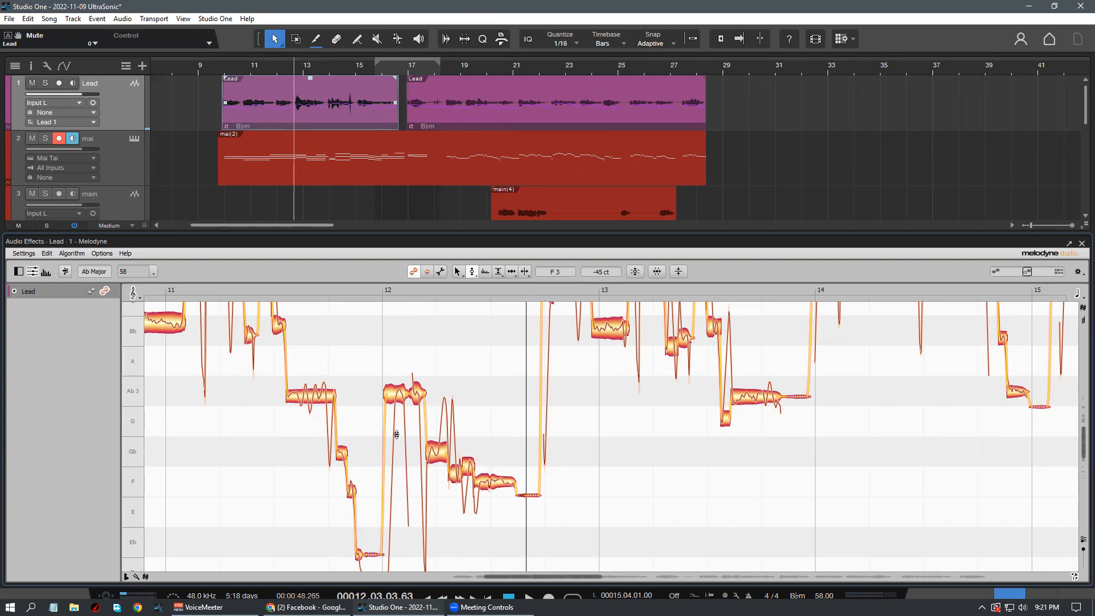
Set the pitch modulation of the long Bb3 note at the start of bar 11 to -146%
scroll(536, 520, "up", 4)
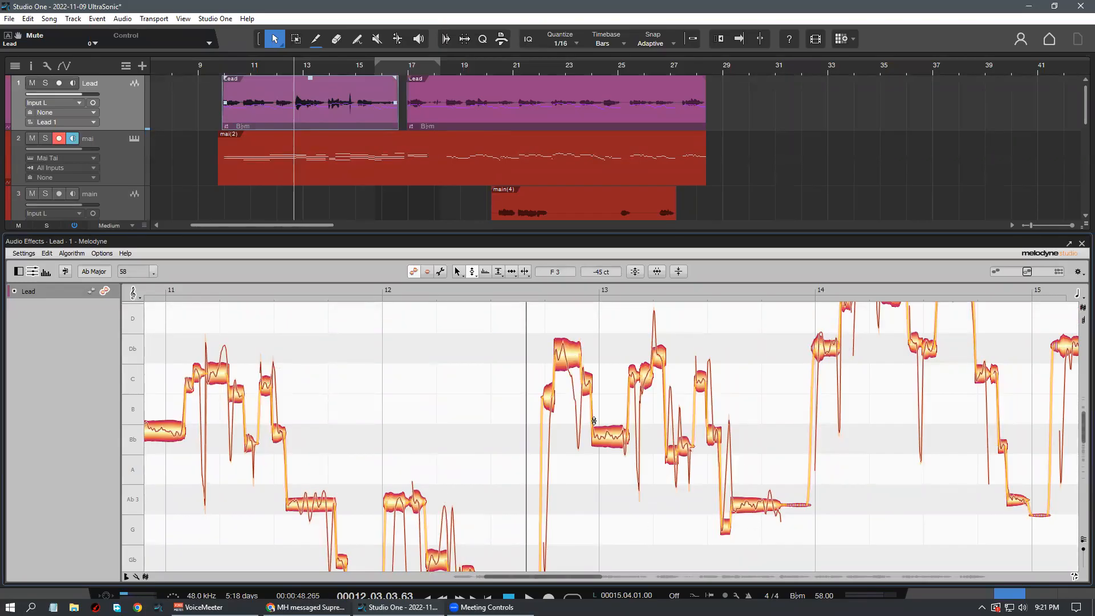
scroll(485, 456, "down", 2)
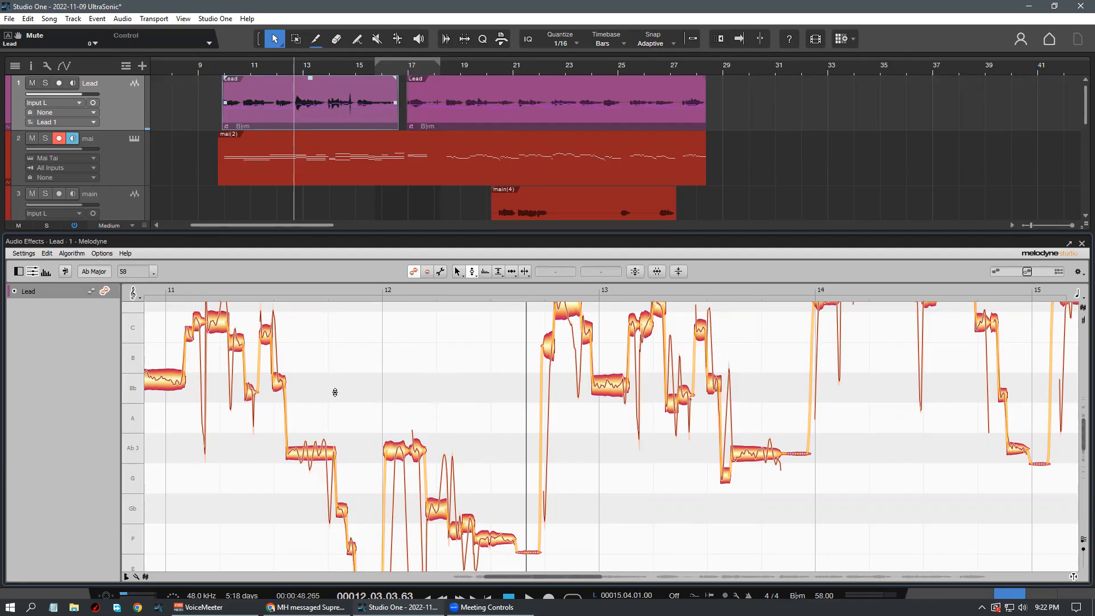
left_click_drag(553, 577, 515, 576)
left_click(436, 376)
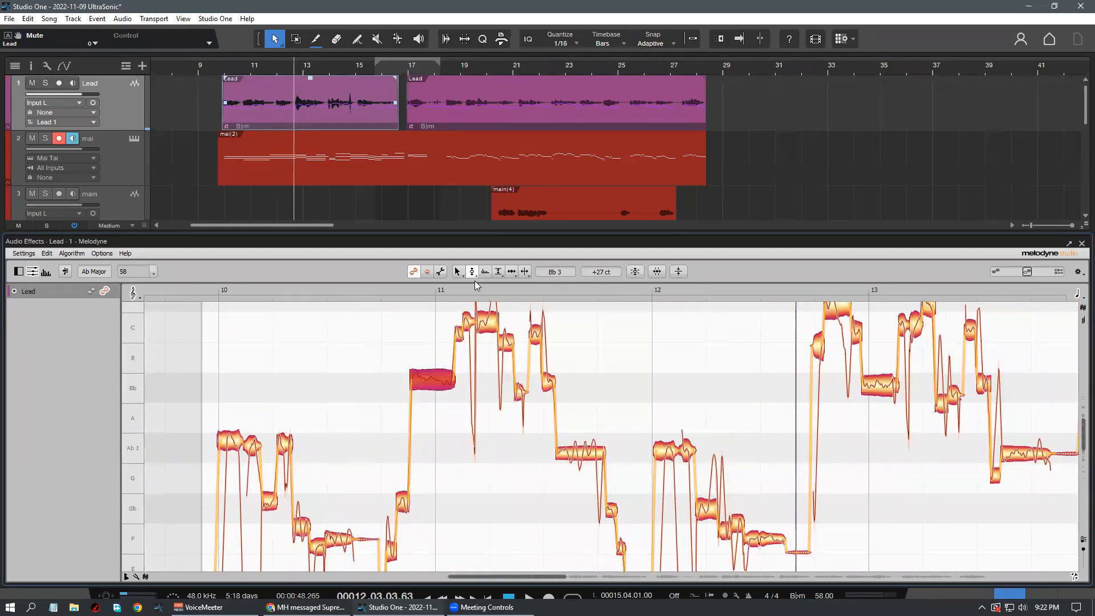
left_click(472, 273)
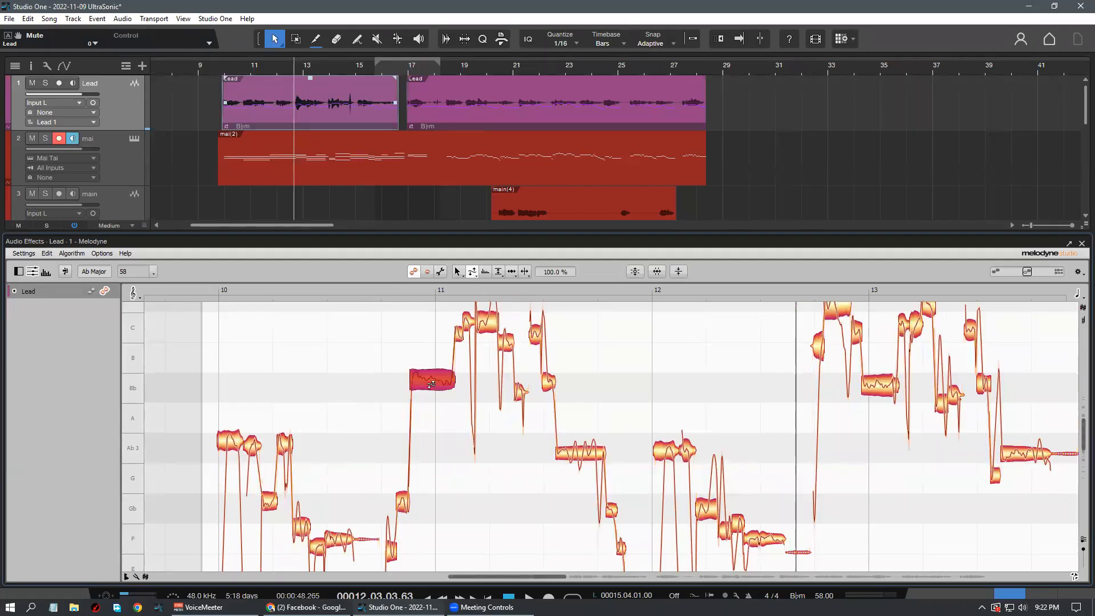
left_click(458, 272)
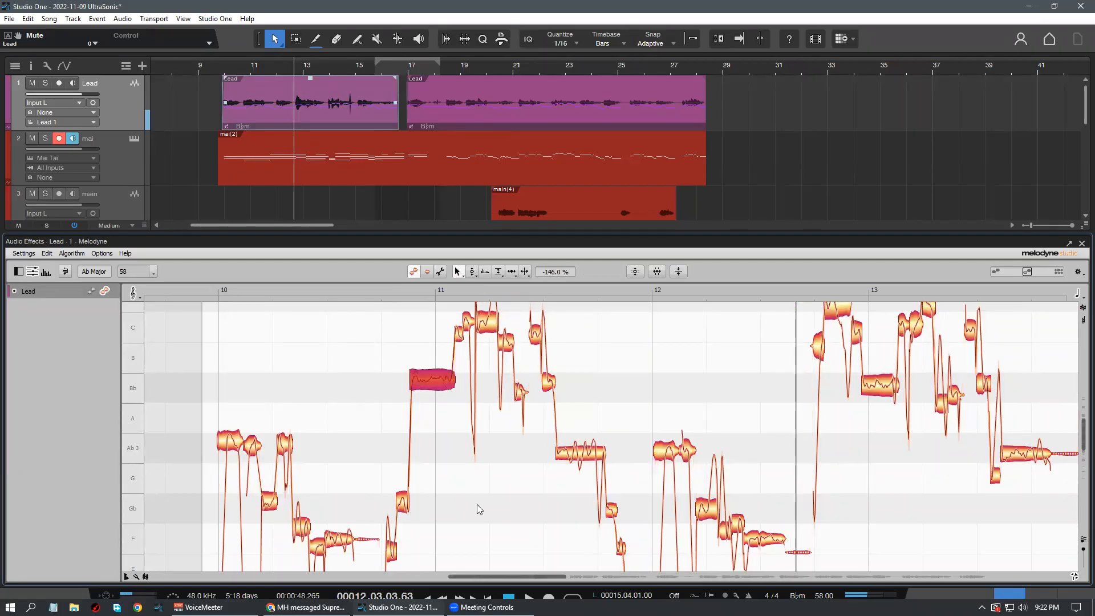
left_click(478, 506)
Try centring the long Bb3 note at bar 11 on pitch and return it to +27 ct
left_click(384, 289)
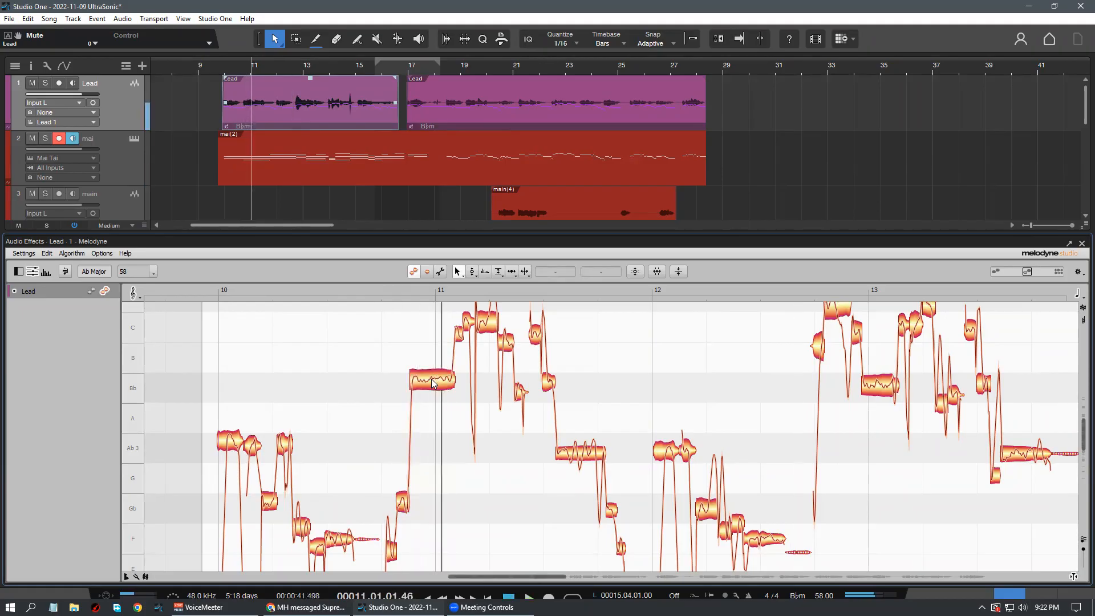
left_click(433, 383)
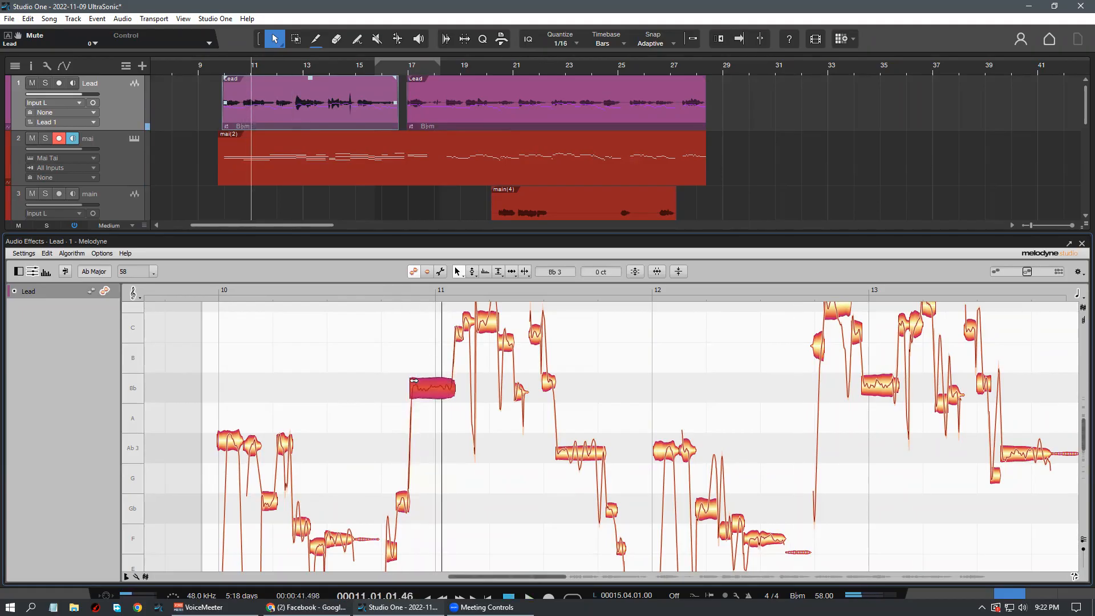
left_click_drag(419, 381, 419, 372)
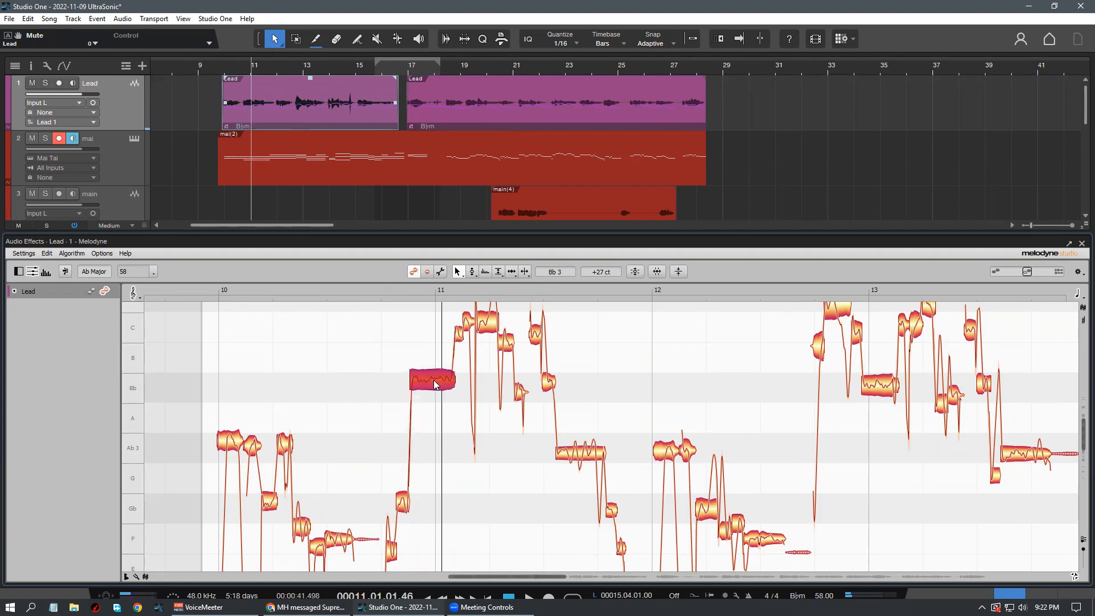
Place the playhead near the end of bar 10 and open the mixer with the Lead channel's inserts
left_click(390, 289)
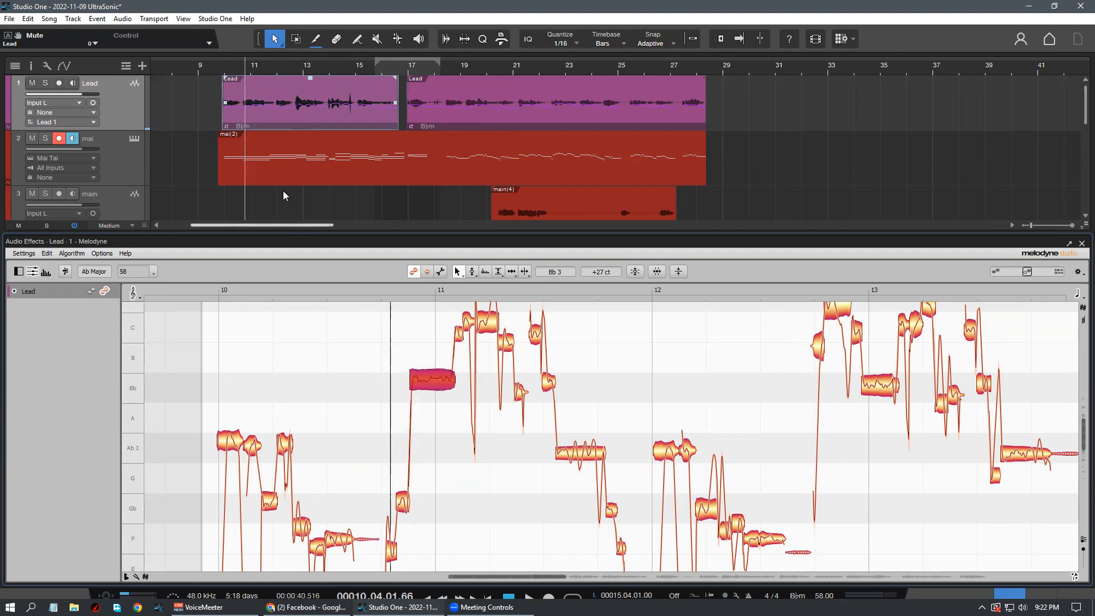
double_click(134, 81)
left_click(106, 314)
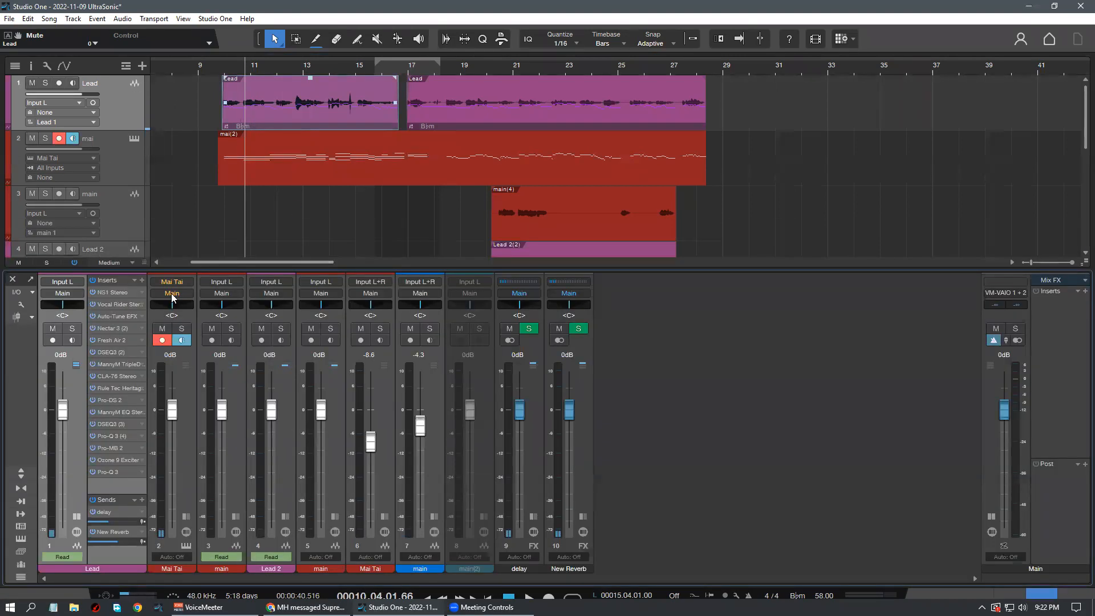
Play the lead vocal from bar 10 to bar 11 and watch its detected notes in Auto-Tune EFX+
left_click(250, 66)
key("space")
left_click_drag(262, 67, 269, 88)
left_click(201, 66)
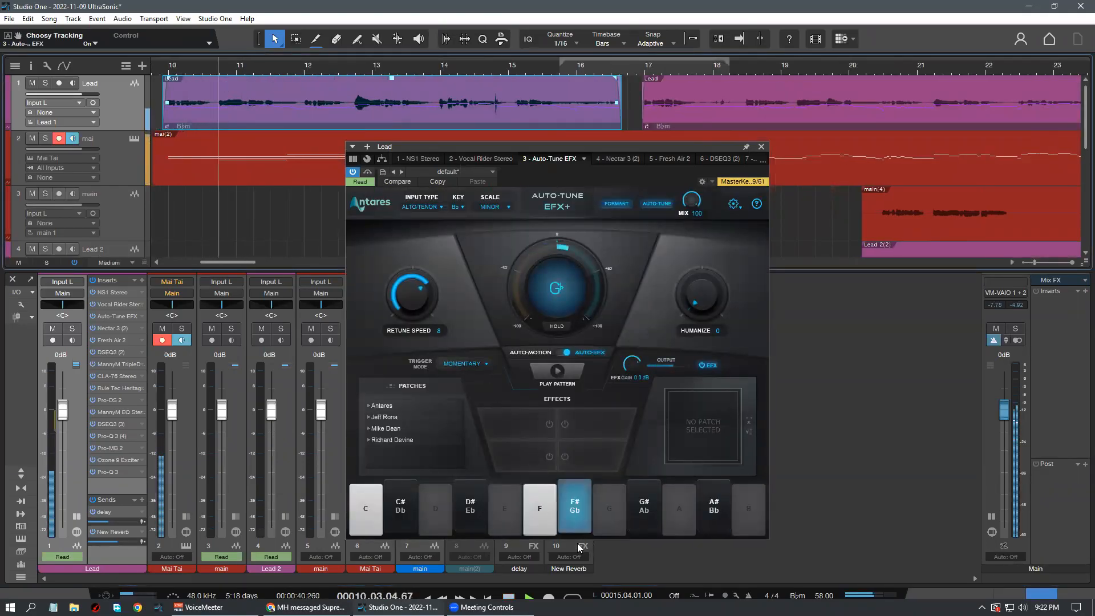
key("space")
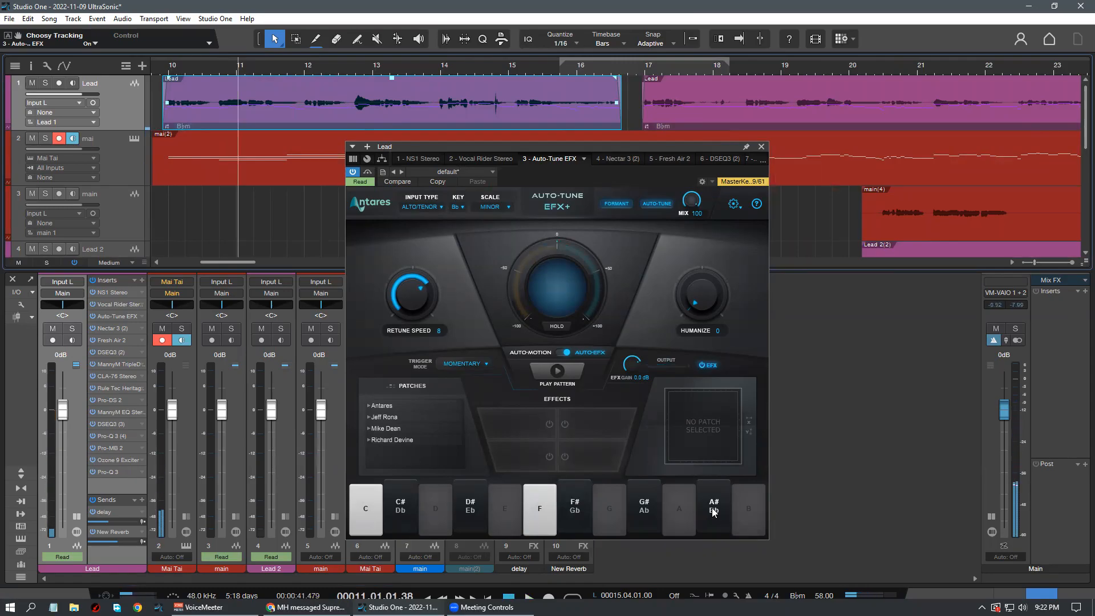
left_click(760, 146)
left_click(1042, 593)
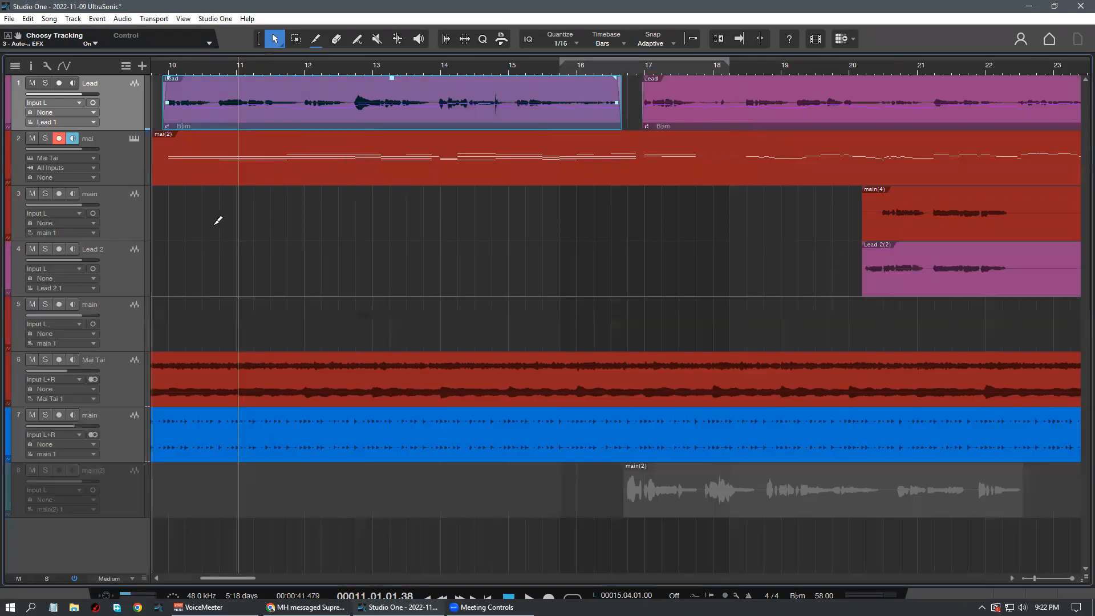
Set the loop range to about the second half of bar 11 and select the first Lead event
left_click_drag(261, 60, 302, 54)
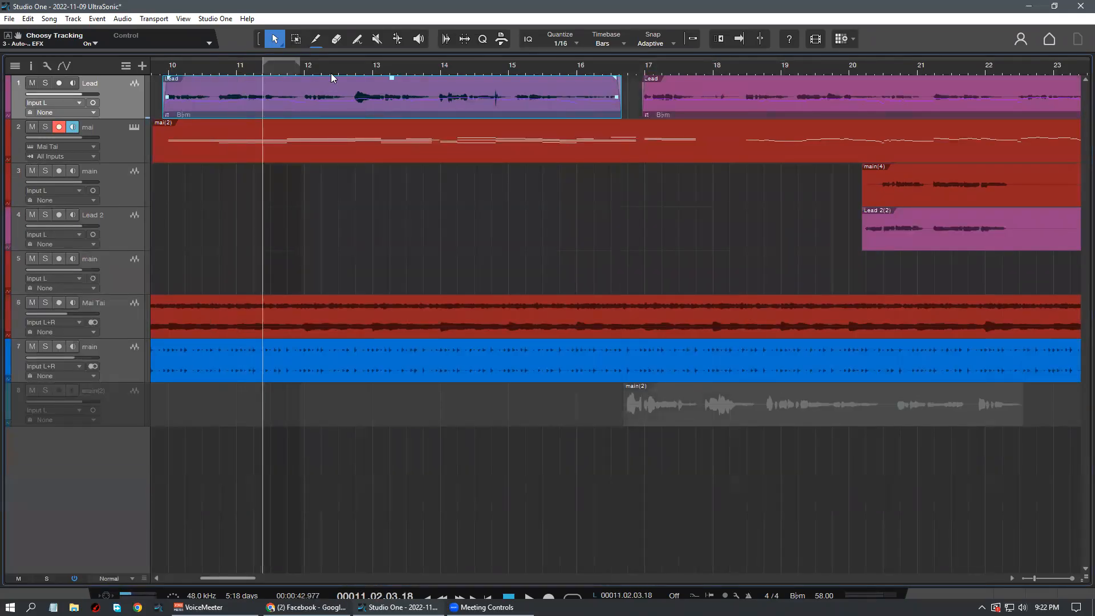
scroll(344, 59, "down", 4)
left_click(287, 234)
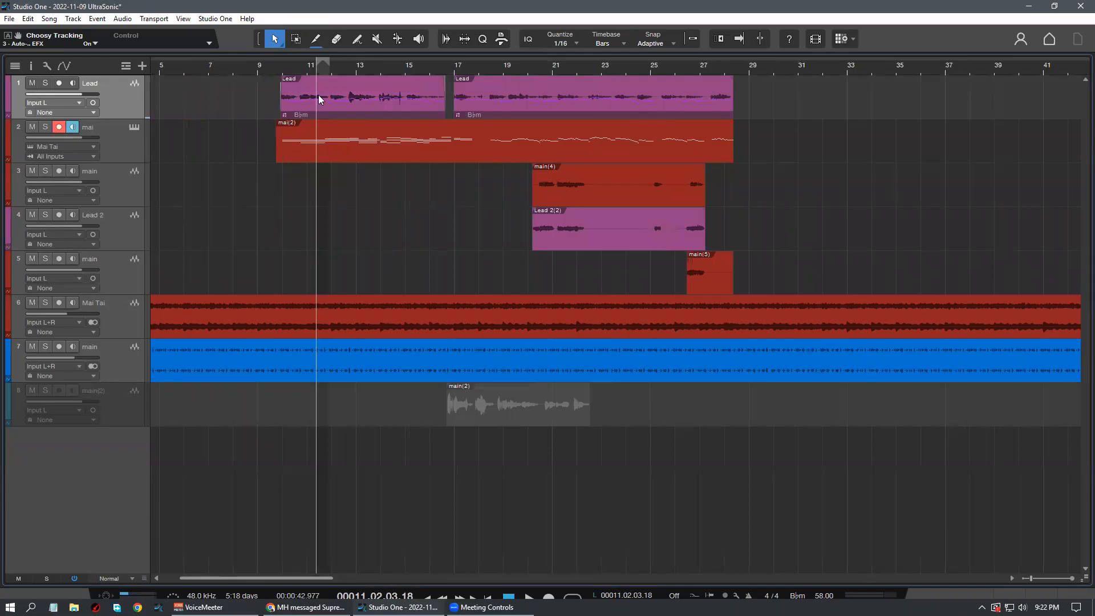
left_click(285, 101)
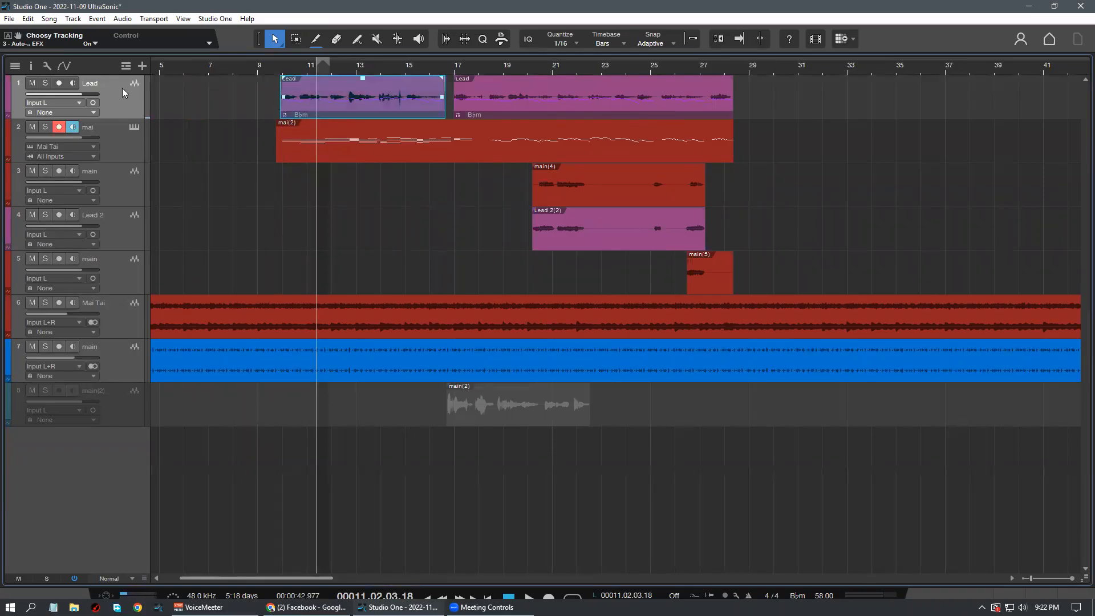
Open the mixer and check the Auto-Tune EFX+ settings on the Lead channel
key("F3")
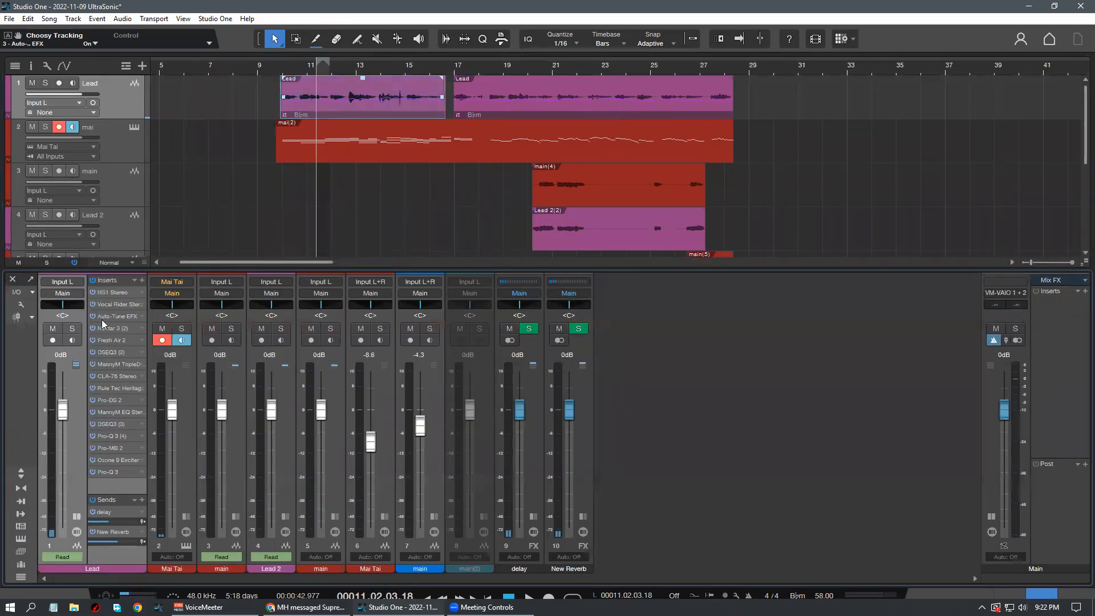
mouse_move(680, 147)
left_mouse_down()
mouse_move(682, 158)
mouse_move(685, 146)
left_mouse_up()
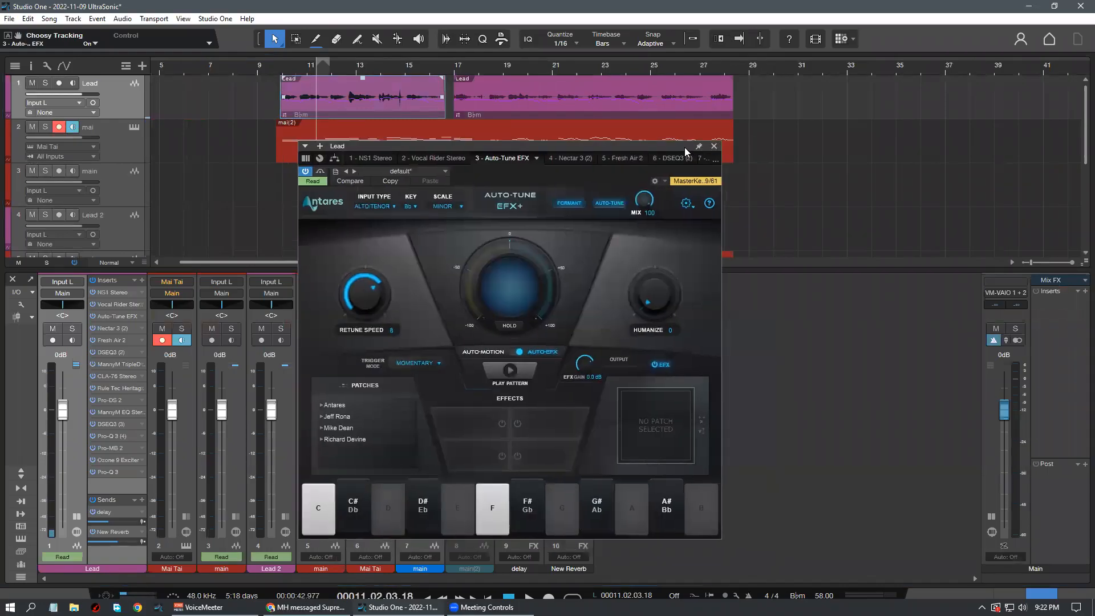
left_click(714, 145)
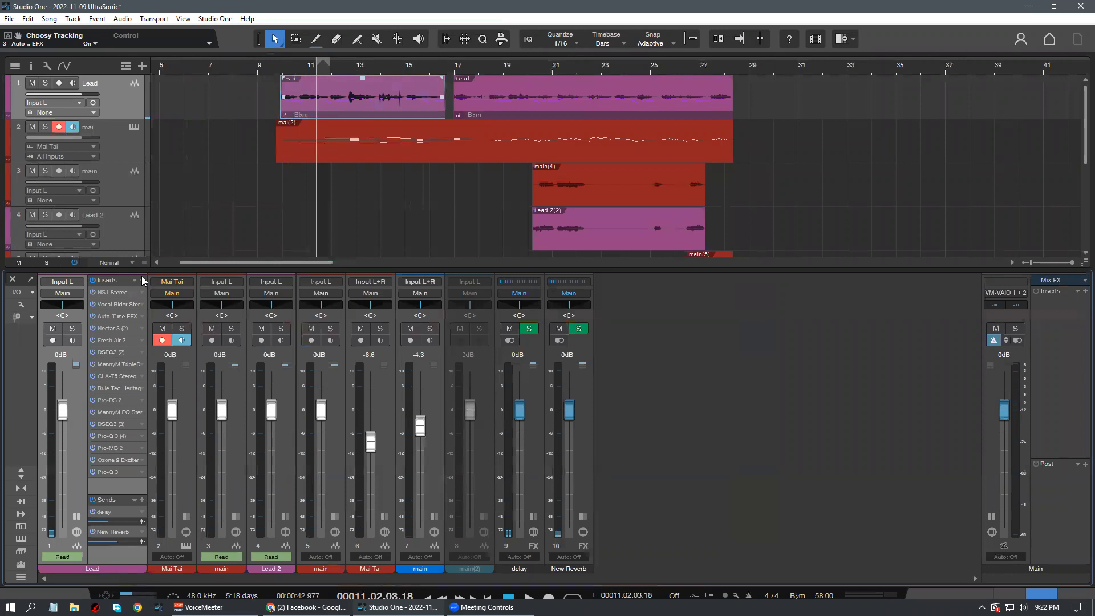
Insert the Auto-Key plug-in on the Lead channel and move it to the start of the insert chain
left_click(142, 280)
type("key")
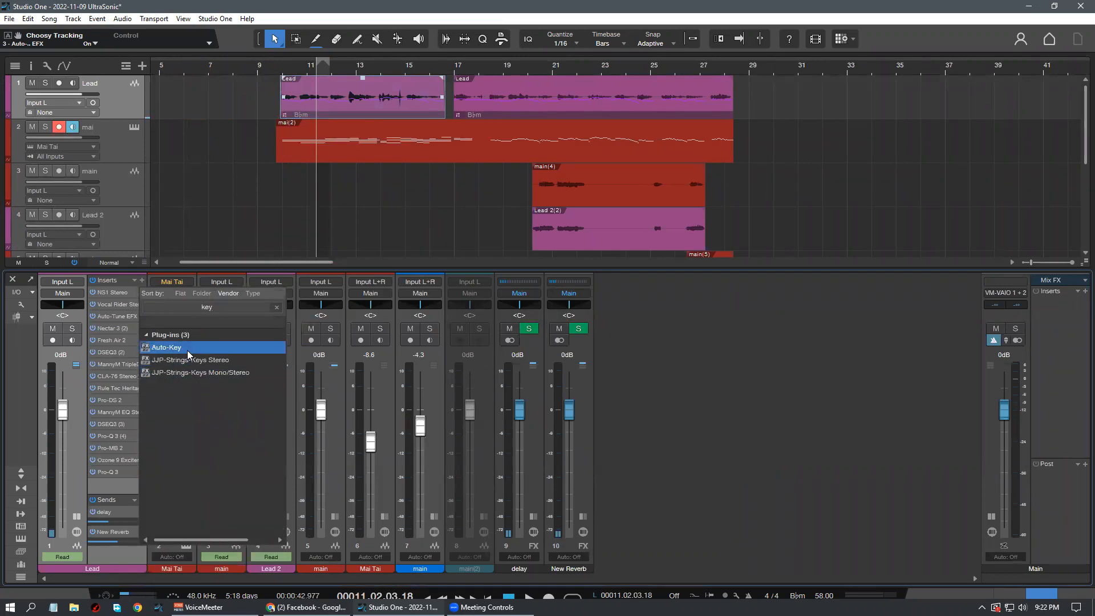
double_click(152, 348)
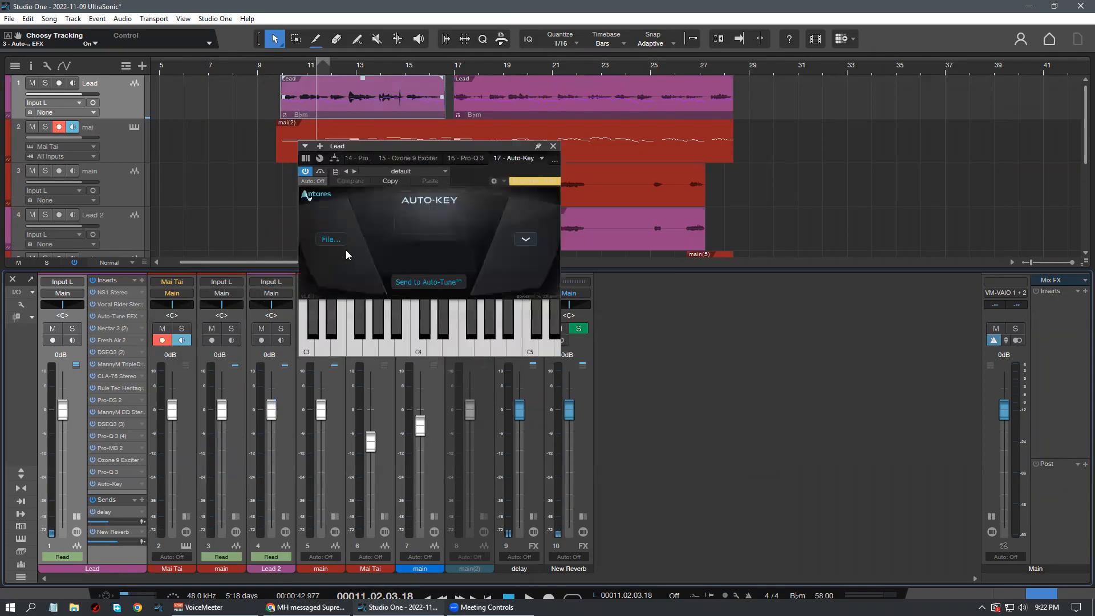
left_click_drag(467, 150, 638, 246)
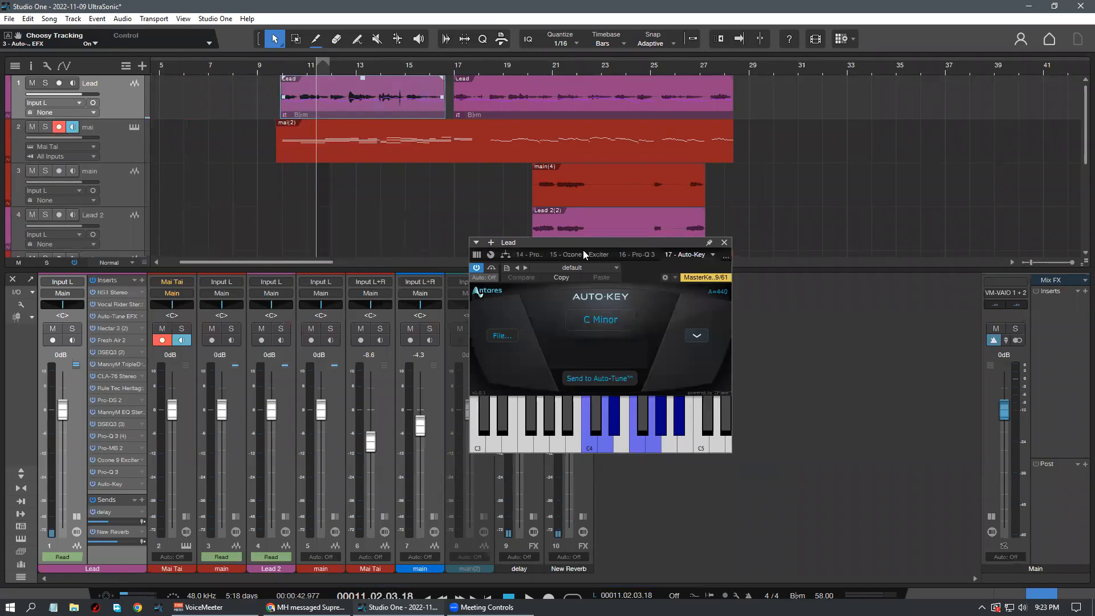
left_click_drag(583, 249, 690, 250)
left_click(683, 331)
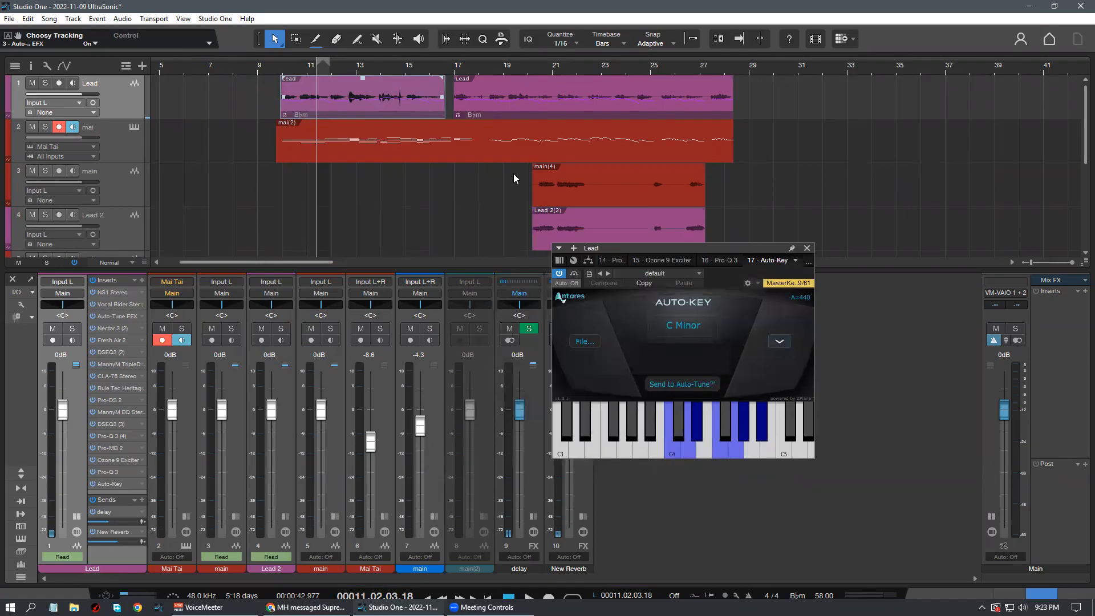
left_click_drag(122, 484, 120, 292)
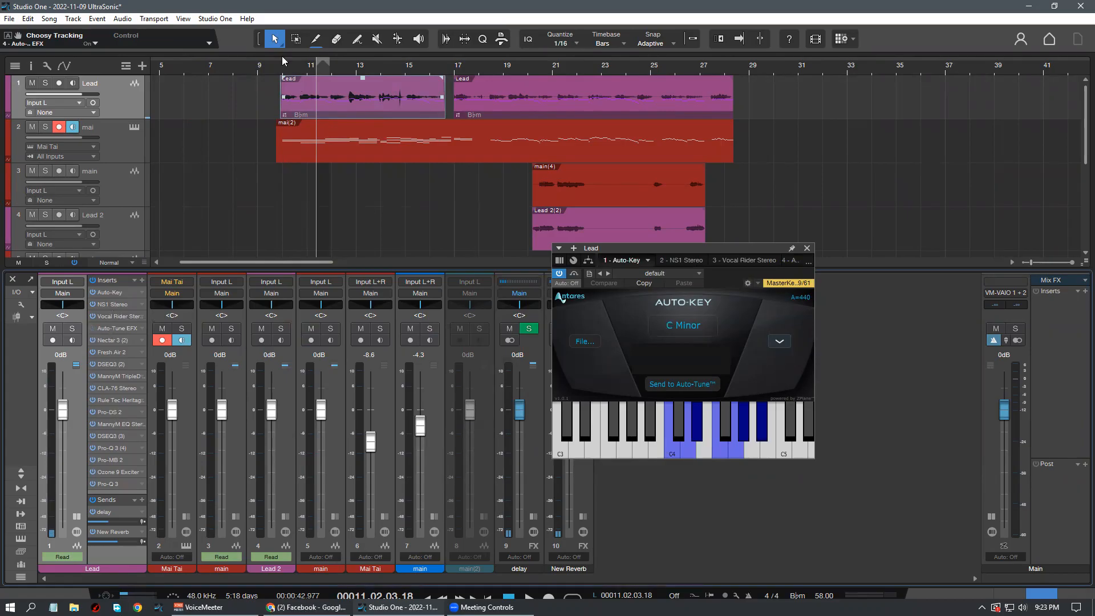
left_click_drag(711, 251, 790, 219)
Open the first Lead event in Melodyne and place the Auto-Key window beside its opening notes
left_click(297, 92)
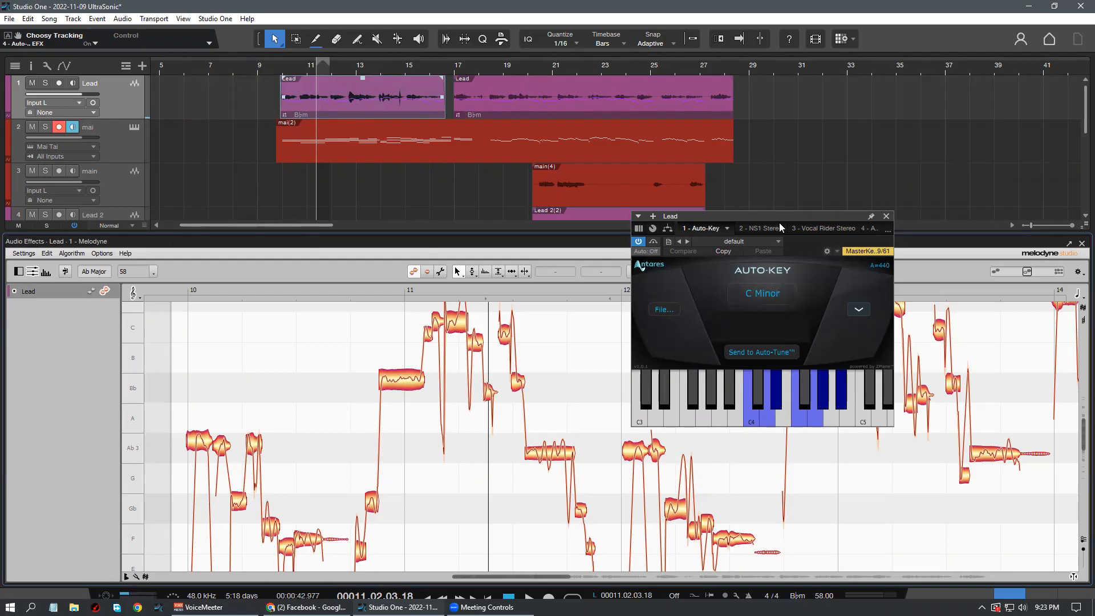
left_click_drag(779, 221, 796, 218)
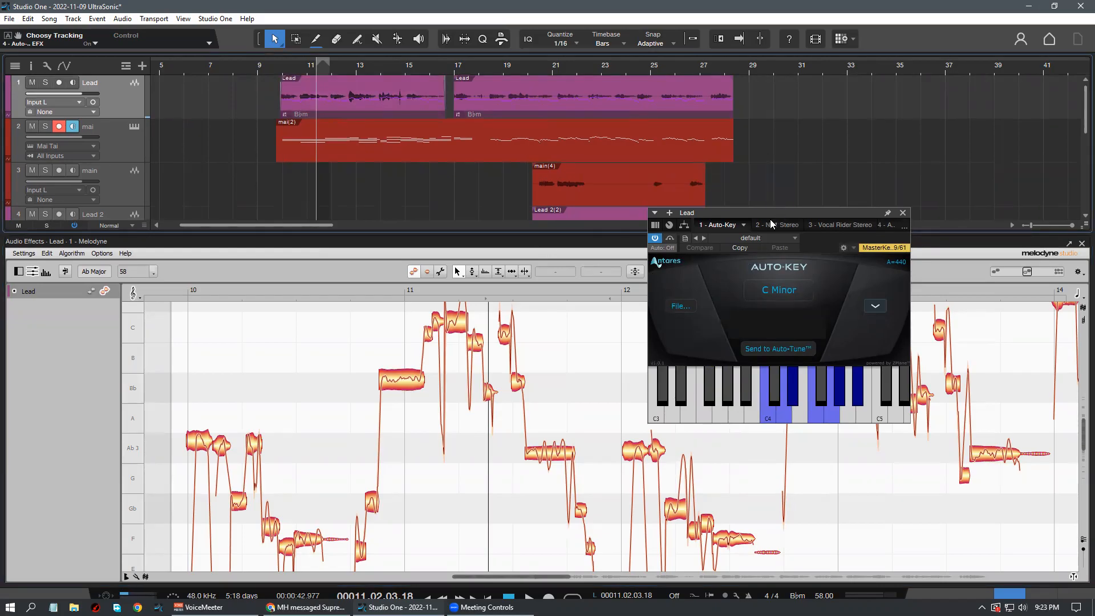
left_click_drag(771, 224, 772, 249)
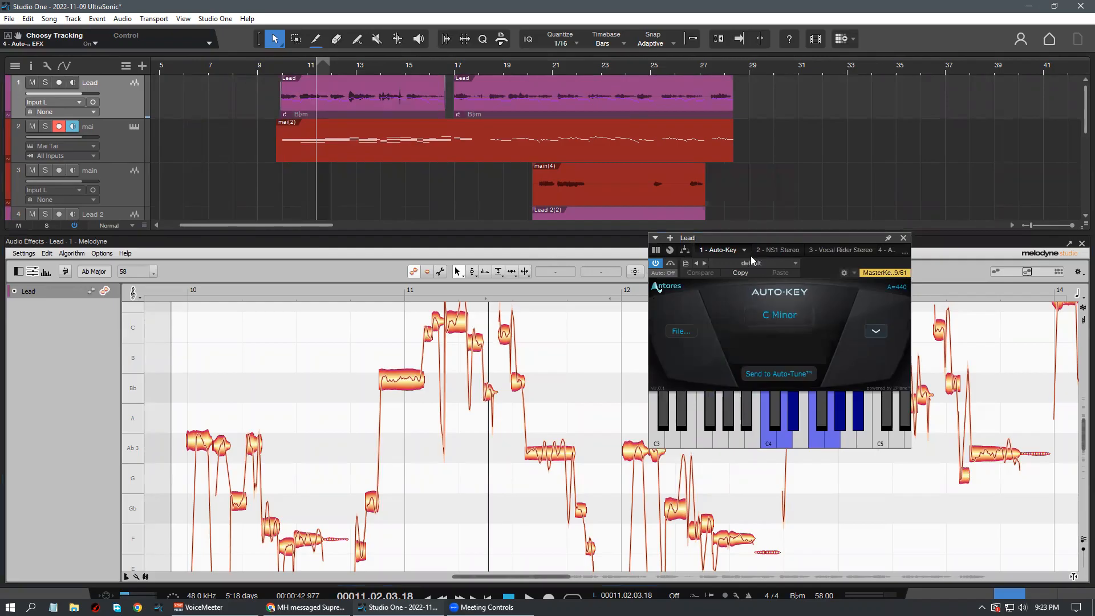
Remove Auto-Key from the Lead channel's inserts and close the plug-in window
left_click(744, 249)
left_click(743, 334)
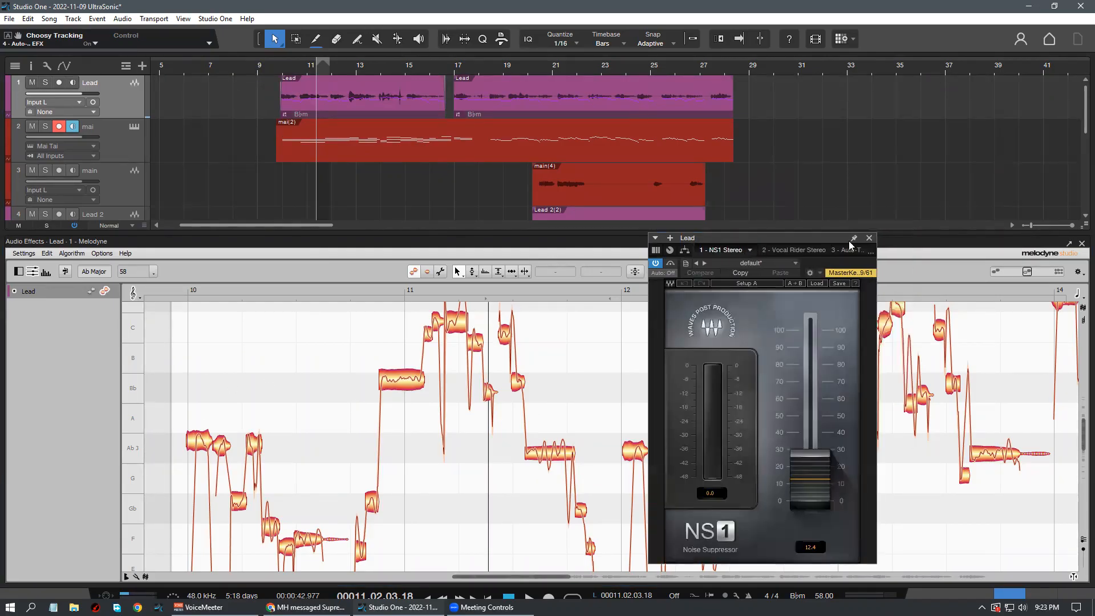
left_click(868, 238)
Place the playhead at the start of the first Lead event, just before bar 10
left_click(280, 73)
scroll(295, 95, "up", 6)
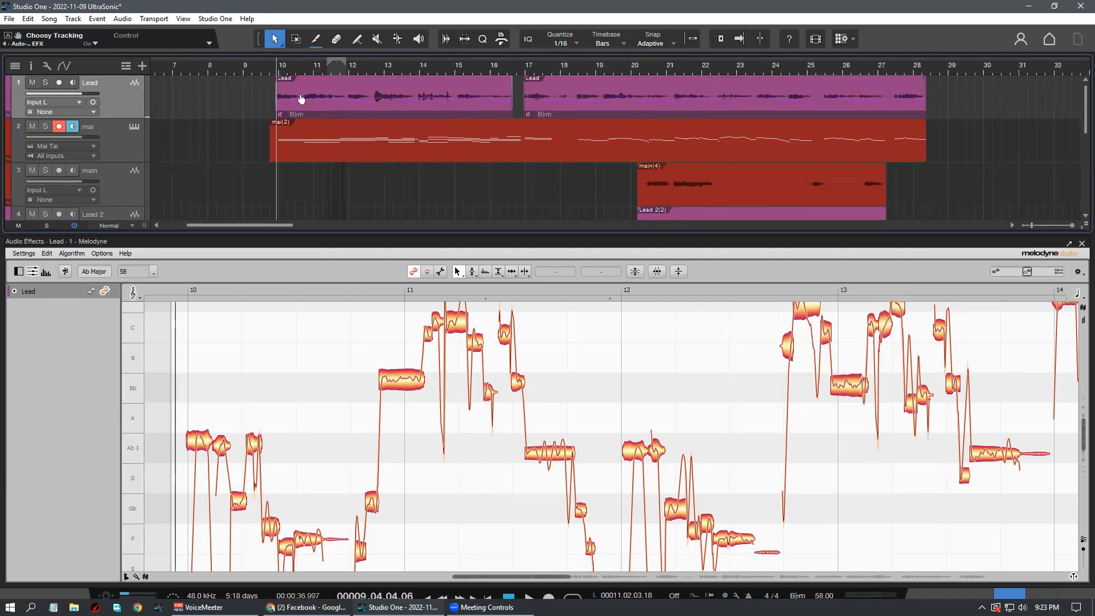
scroll(416, 71, "down", 8)
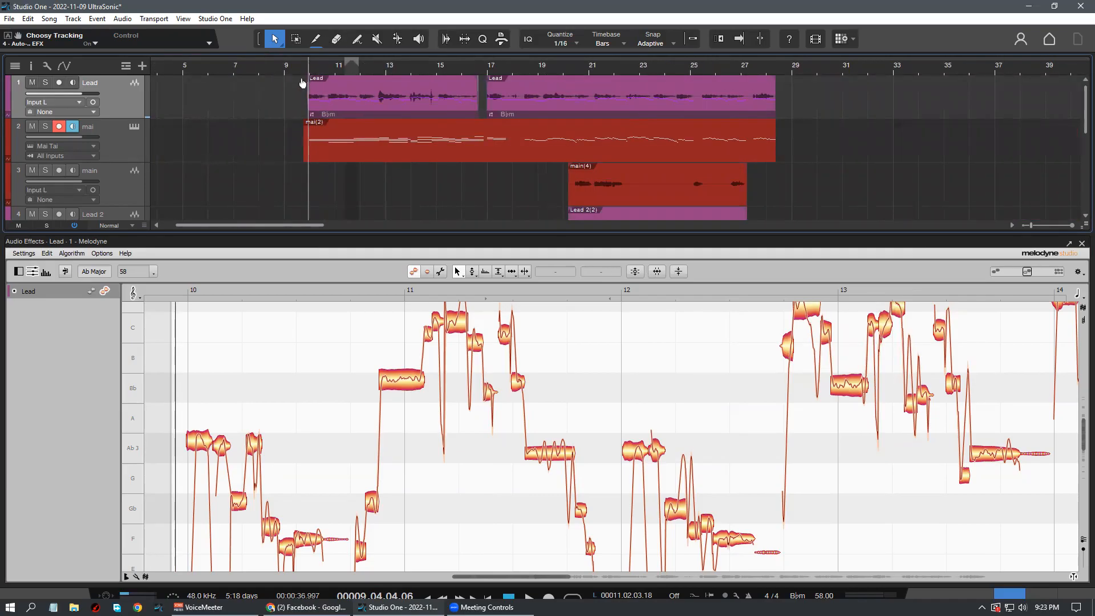
scroll(302, 83, "up", 3)
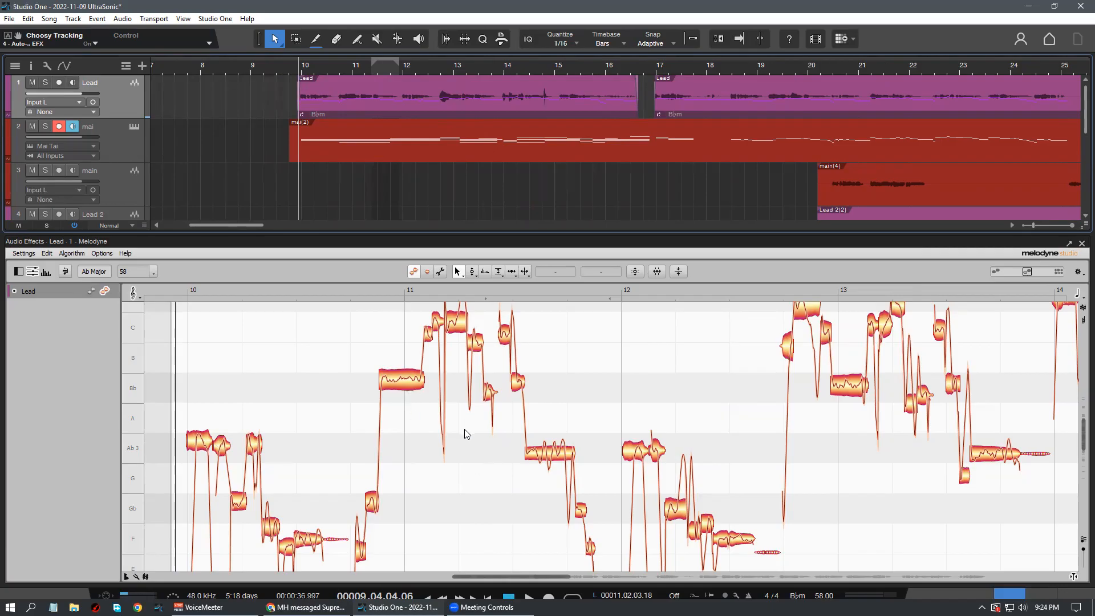
Centre the long Bb3 note at bar 11 and the C4 notes right after it on pitch
scroll(466, 433, "up", 2)
left_click(393, 419)
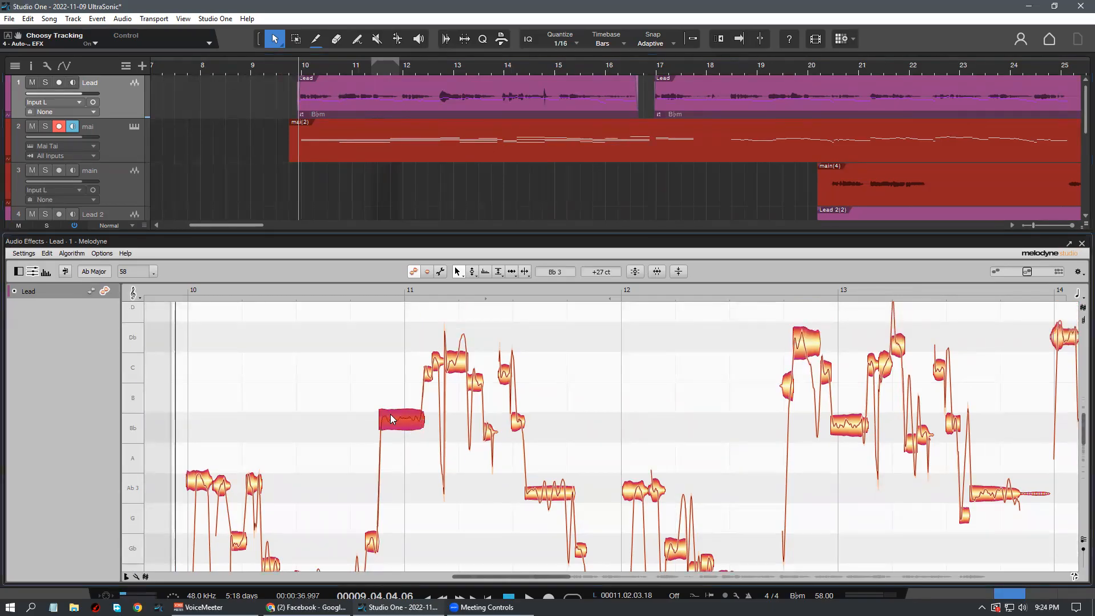
double_click(413, 422)
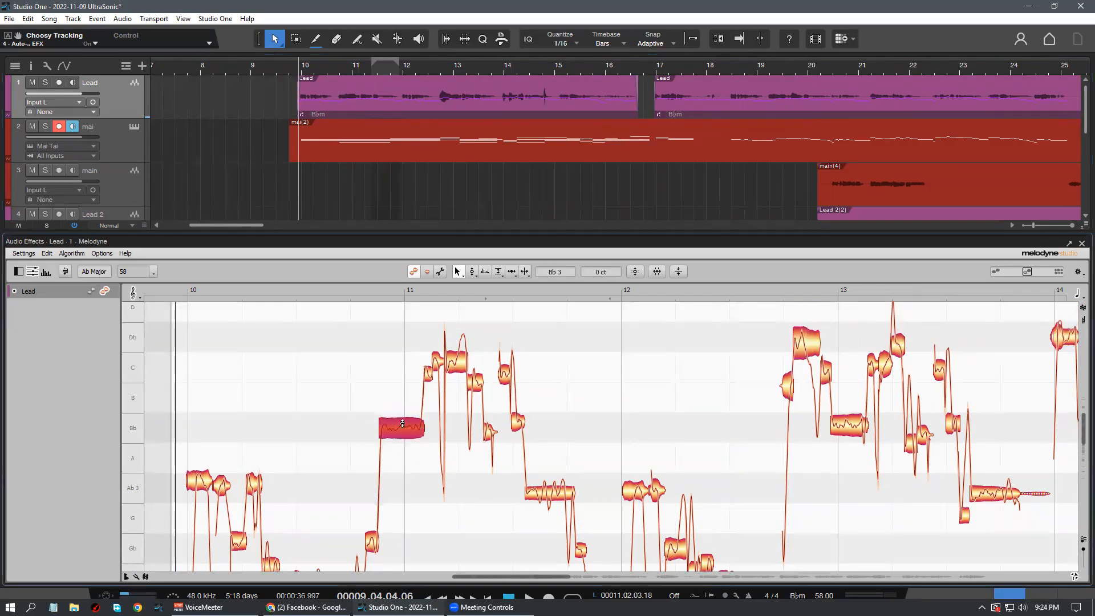
left_click(428, 371)
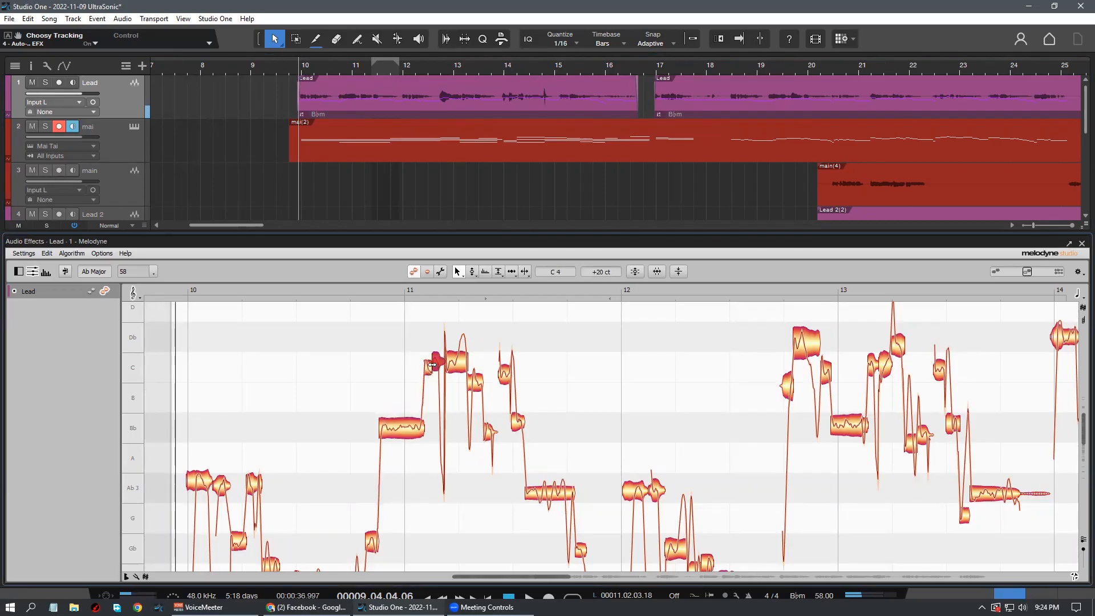
double_click(437, 364)
double_click(457, 365)
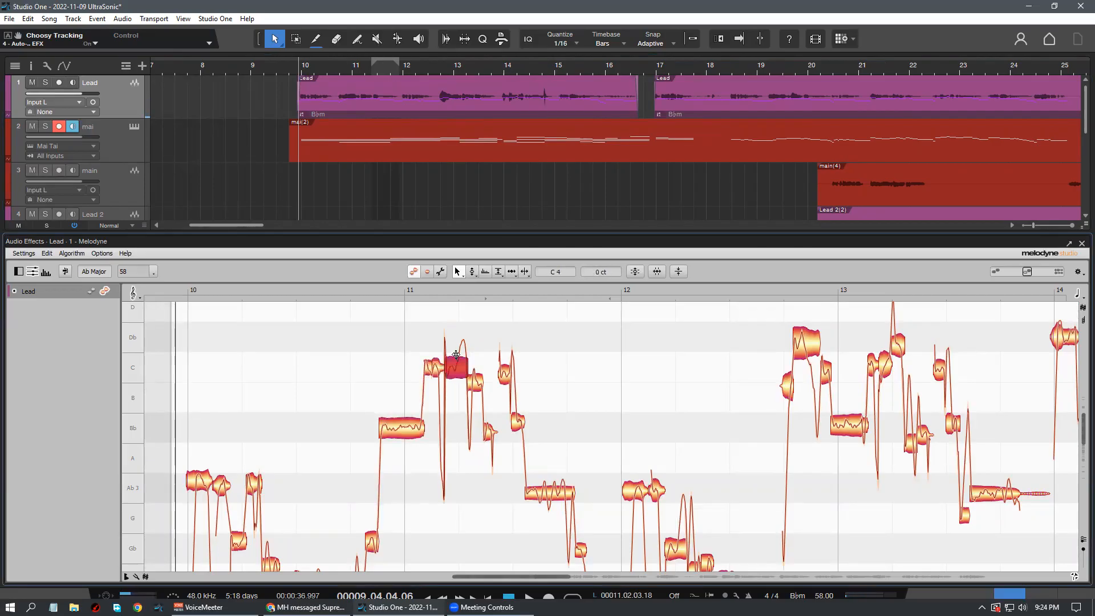
Raise the end of the held C4 note and the first short C4 note in bar 11 to Db4, and audition the phrase
left_click_drag(458, 353, 462, 337)
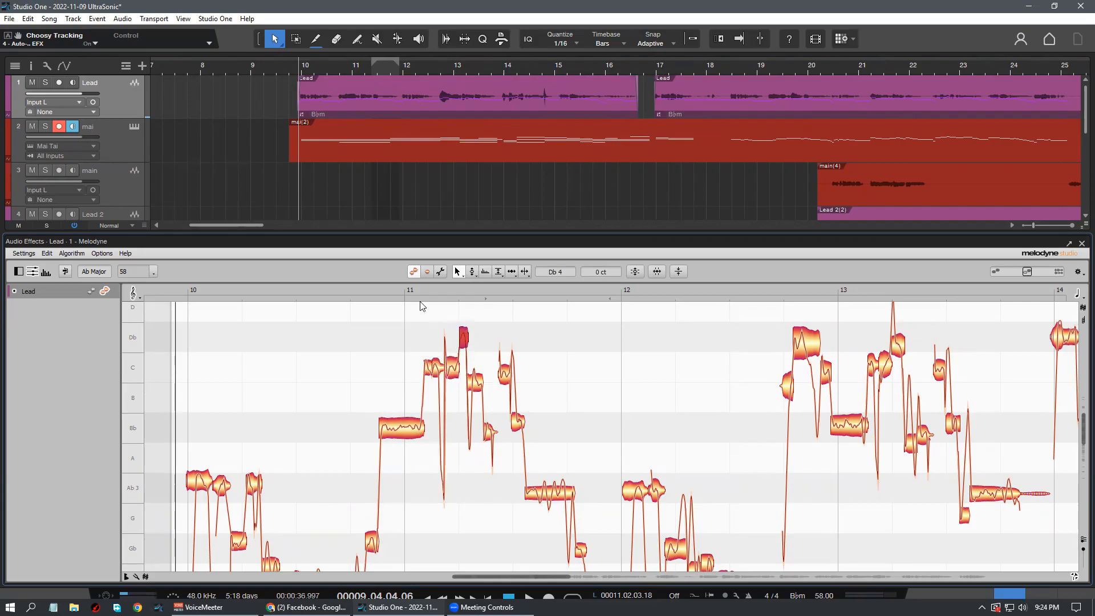
key("space")
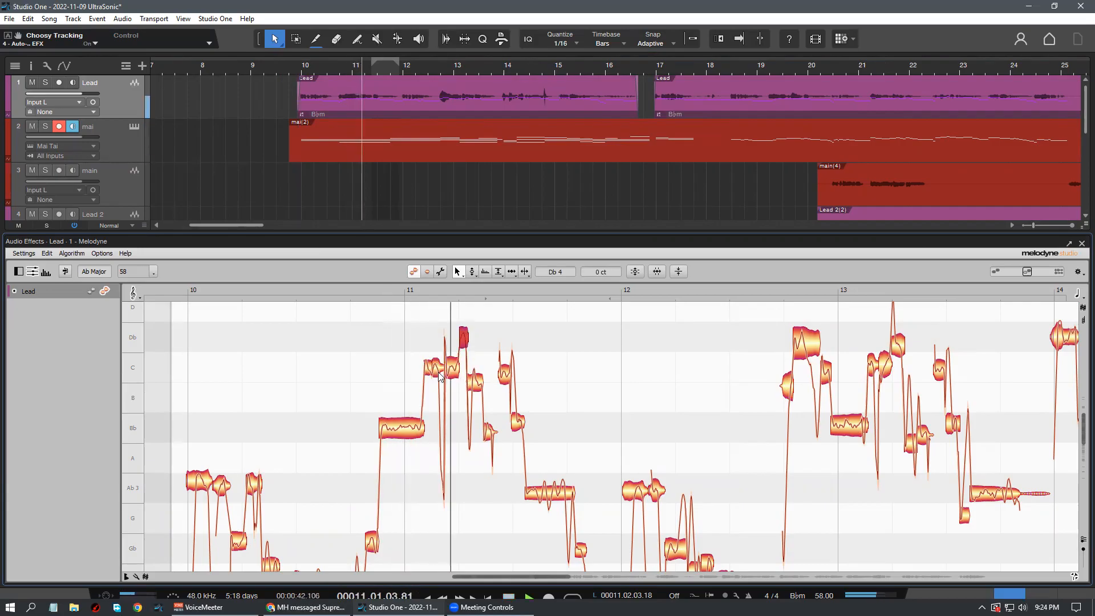
left_click_drag(426, 367, 427, 337)
double_click(379, 289)
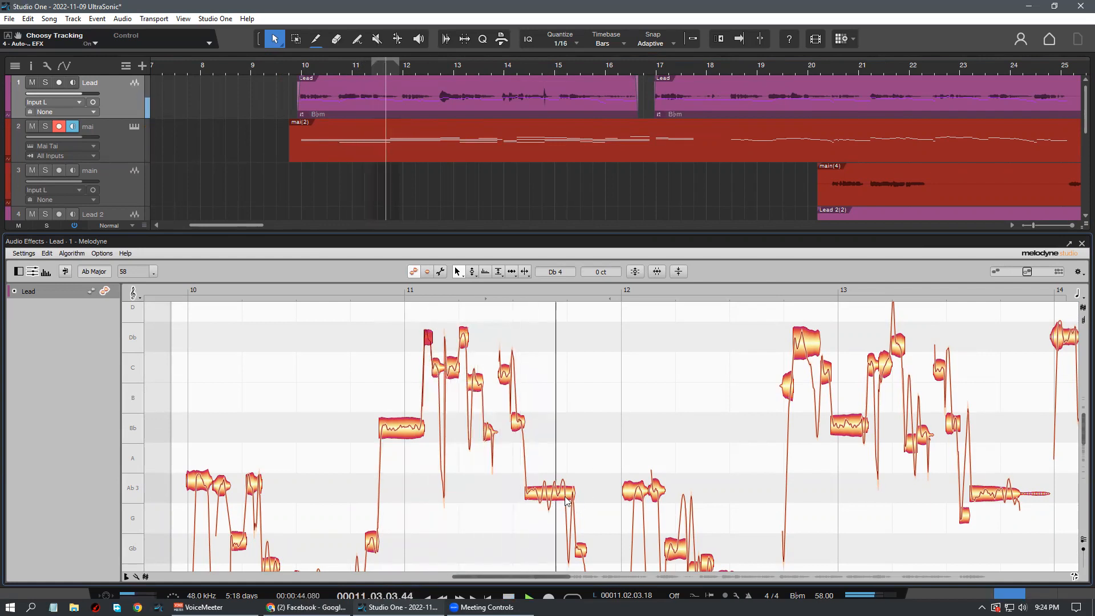
scroll(677, 499, "down", 3)
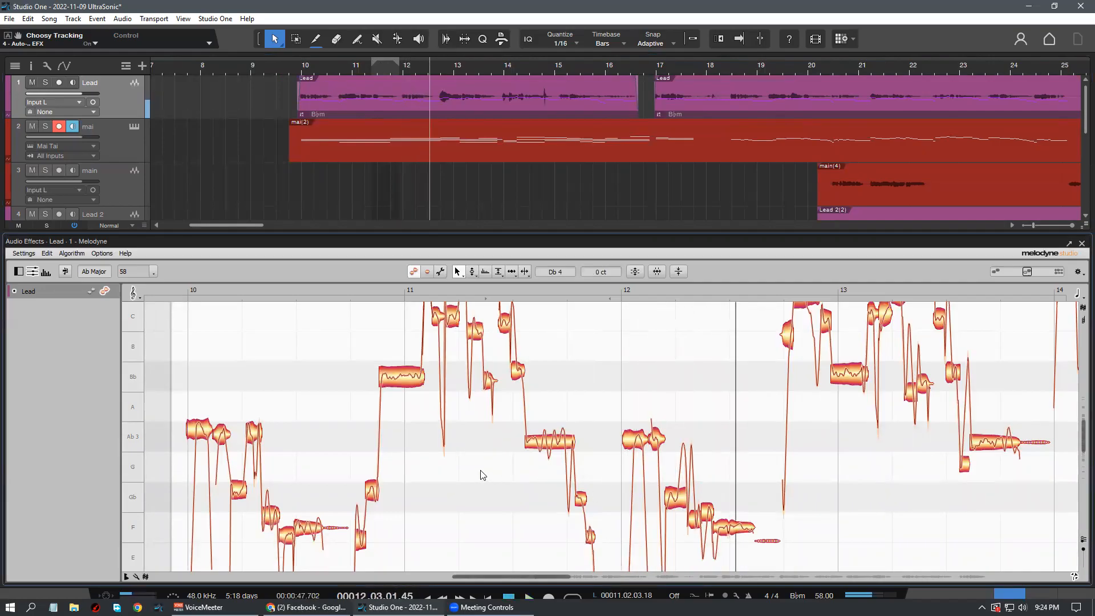
Undo the latest pitch edits to the Bb3 and C4 notes around bar 11
key("ctrl+z")
key("ctrl+z")
key("ctrl+z")
key("ctrl+z")
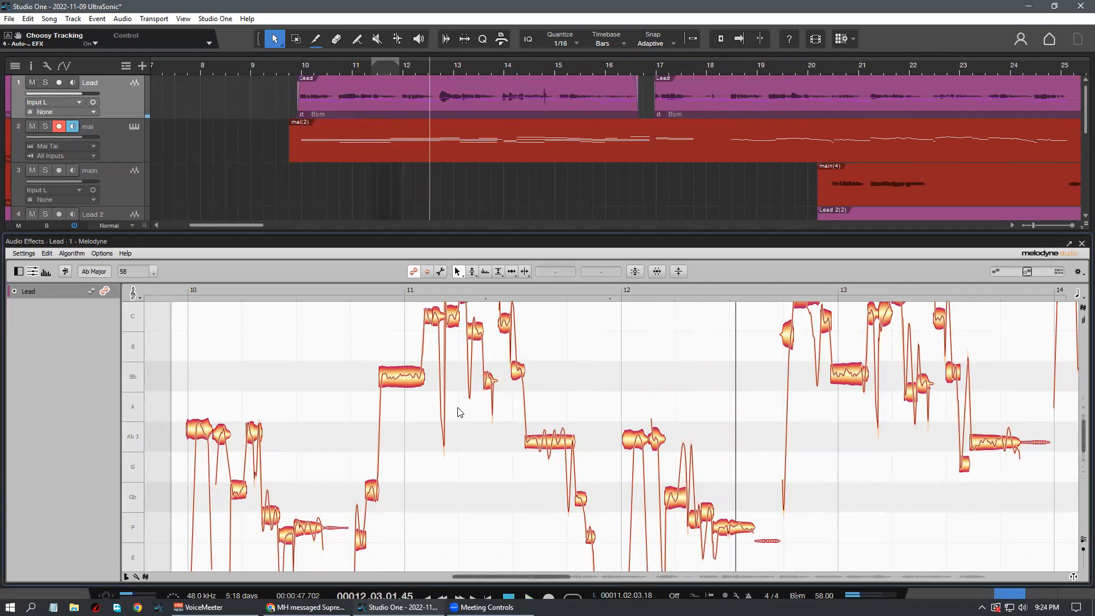
key("ctrl+z")
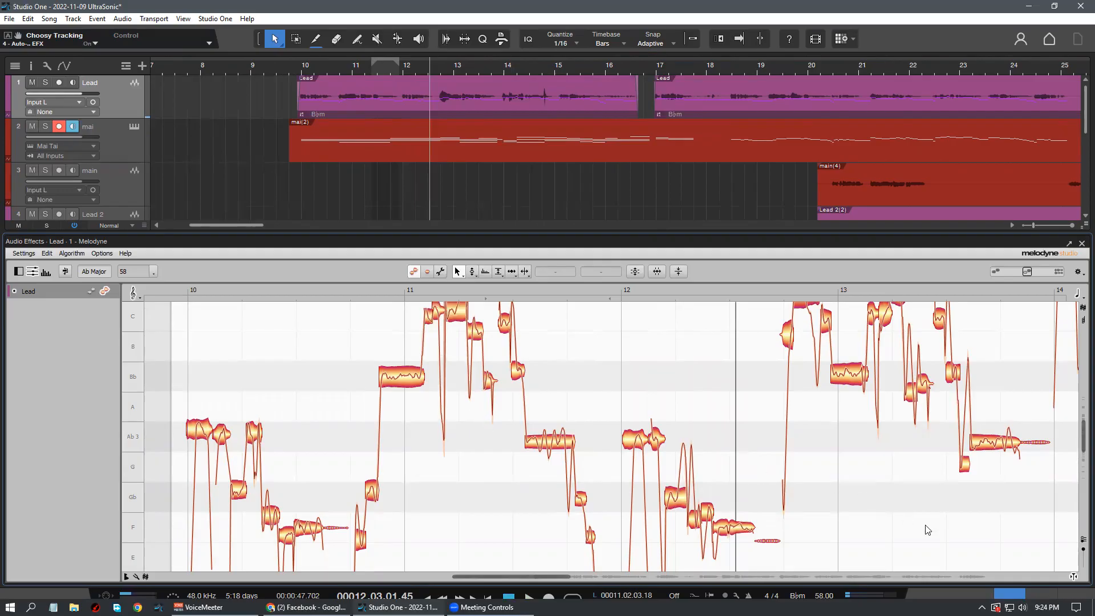
key("ctrl+z")
key("ctrl+z")
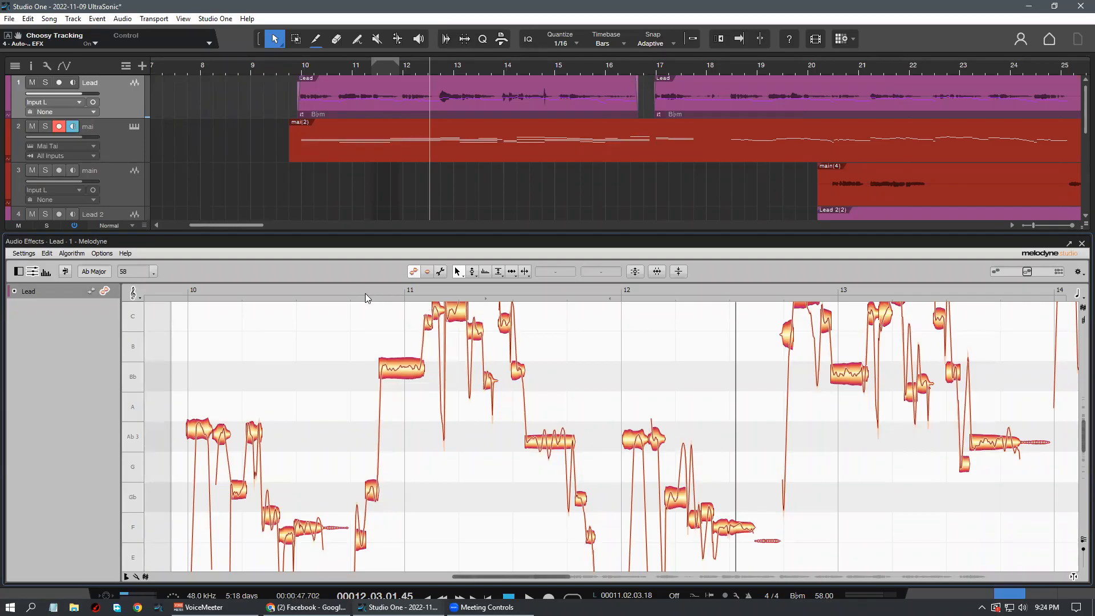
Close the Melodyne editor and play the full arrangement from bar 12 with the lead and harmony parts in view
key("F2")
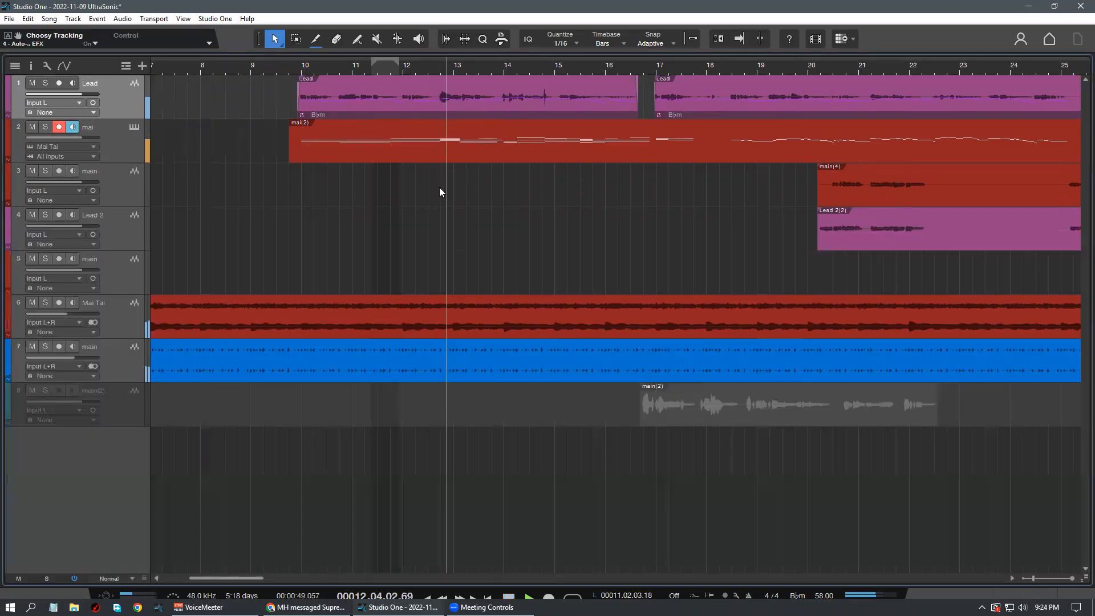
scroll(456, 63, "down", 6)
scroll(450, 64, "up", 1)
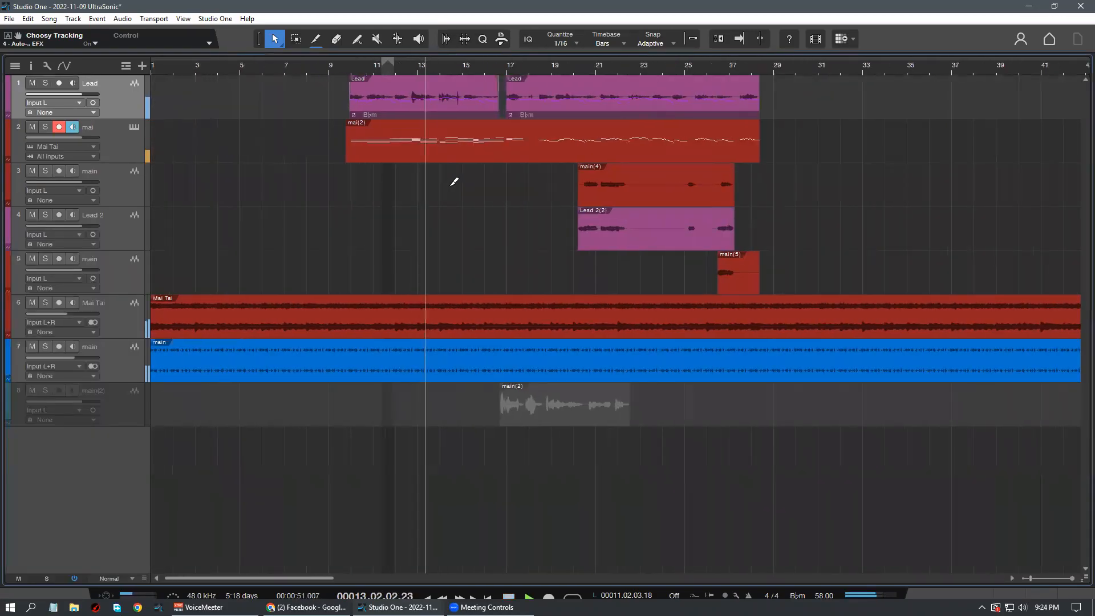
scroll(454, 190, "up", 1)
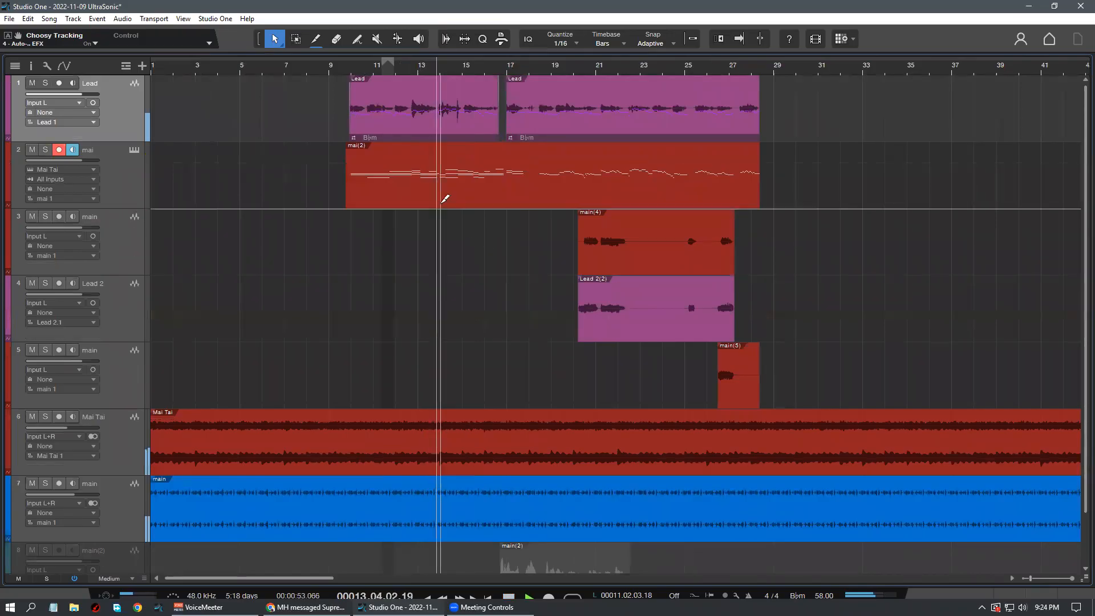
Display the mixer with the Lead channel's inserts and play the arrangement from bar 13
scroll(451, 203, "down", 1)
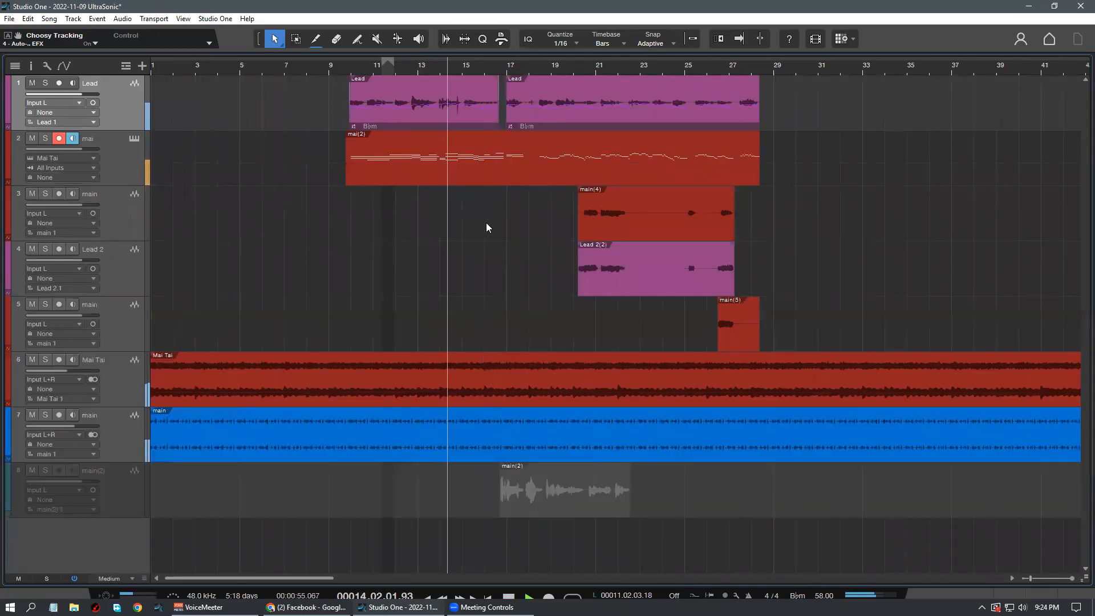
key("F3")
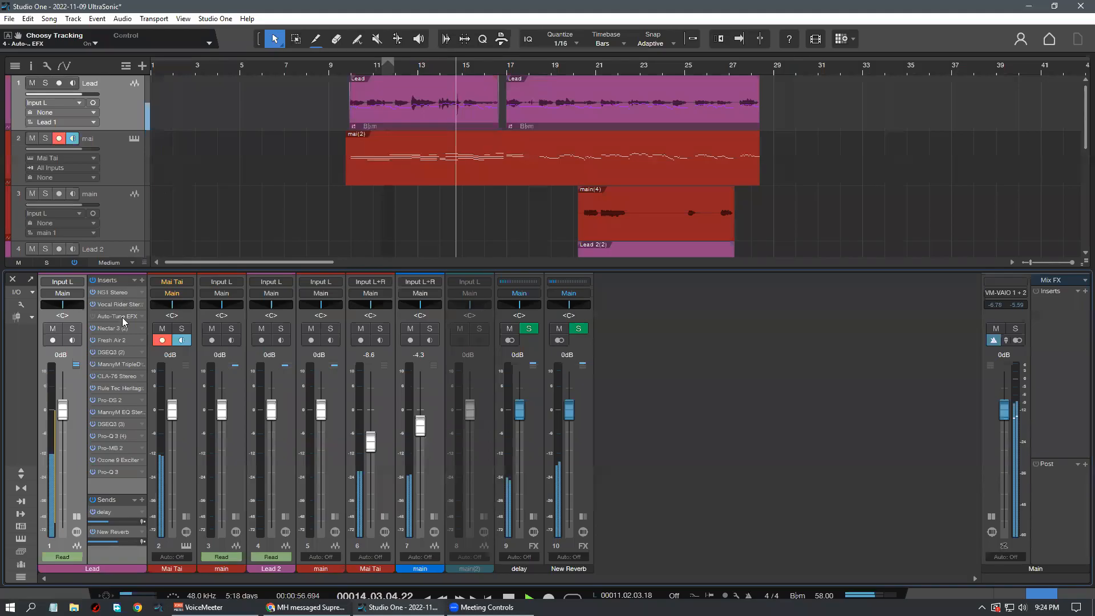
left_click_drag(426, 79, 425, 78)
key("space")
scroll(442, 74, "up", 3)
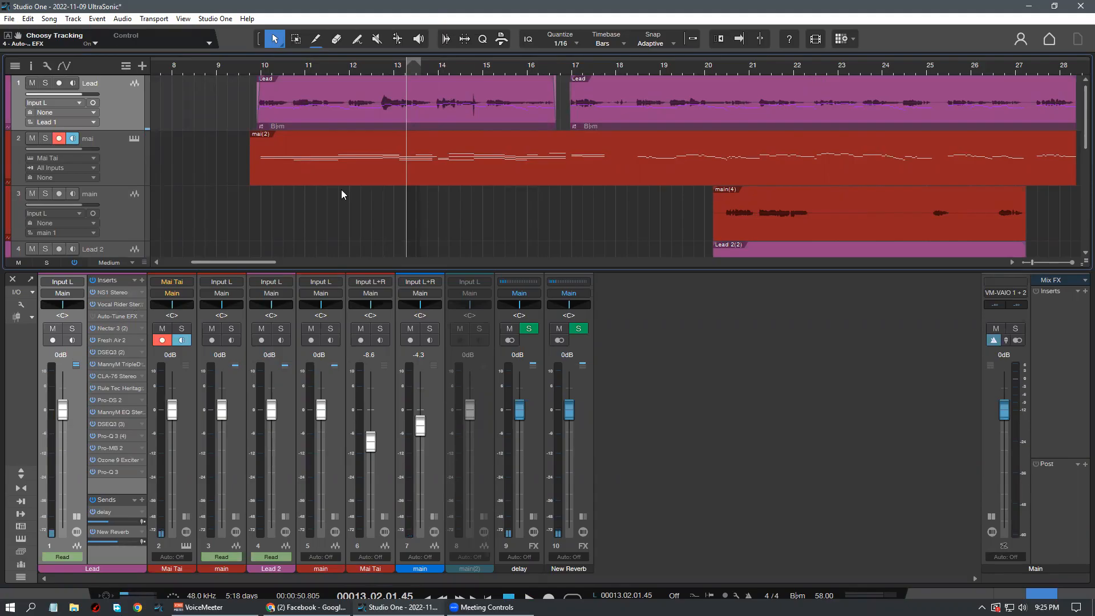
scroll(611, 209, "up", 1)
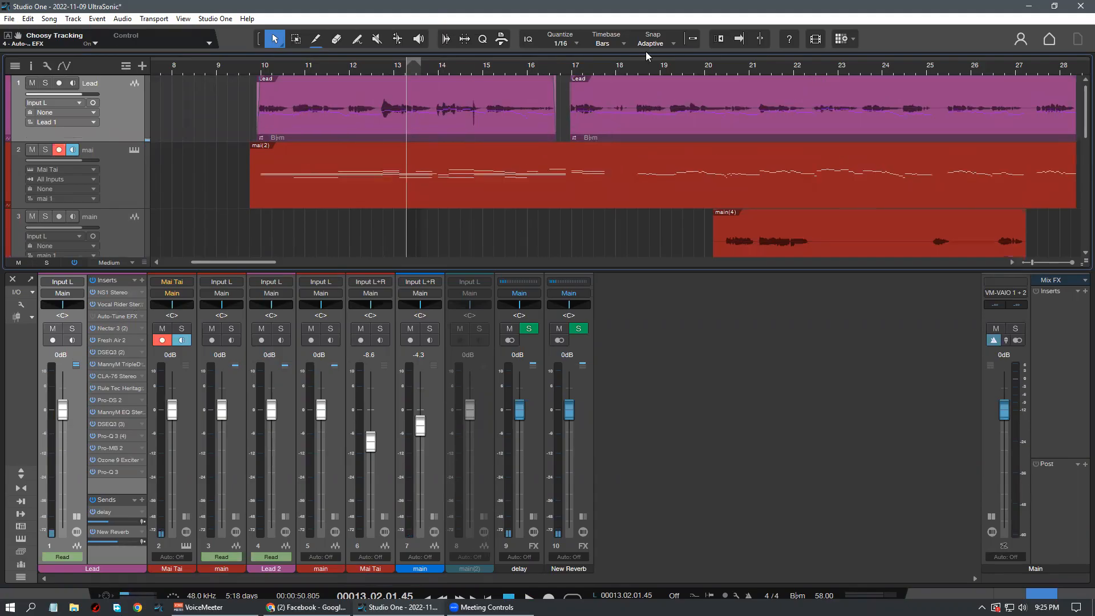
Play the arrangement from just before bar 10 to hear the lead vocal with the harmony
left_click(263, 152)
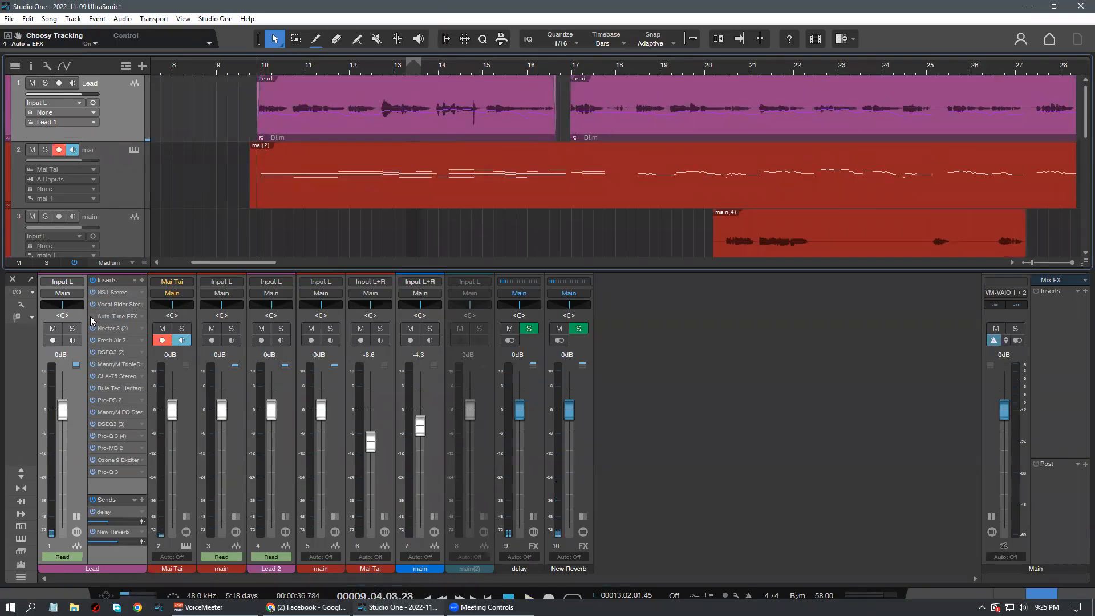
key("space")
left_click_drag(284, 65, 254, 63)
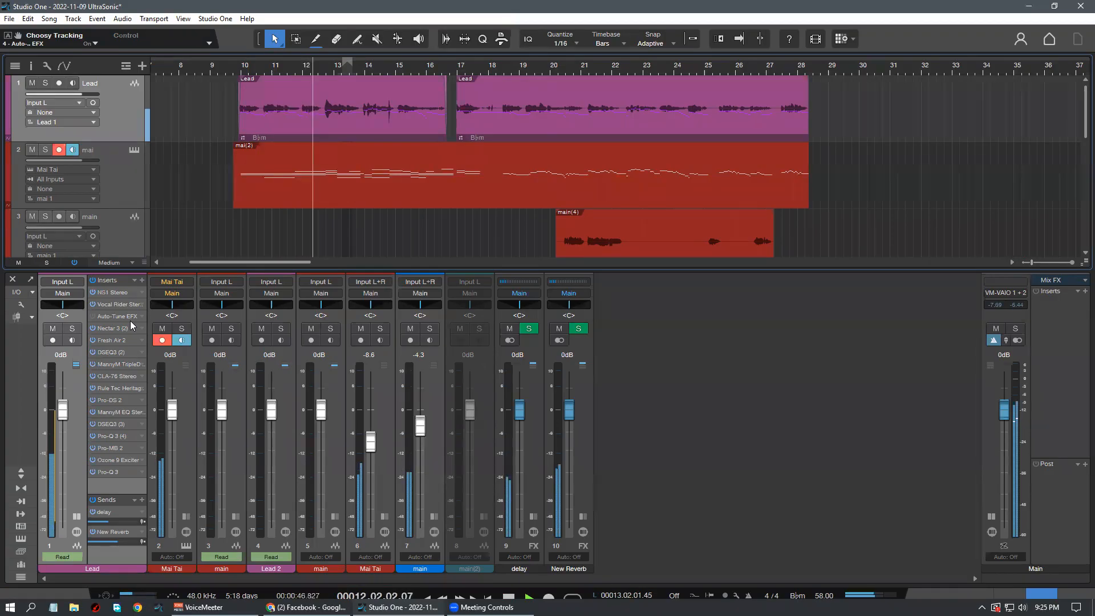
key("space")
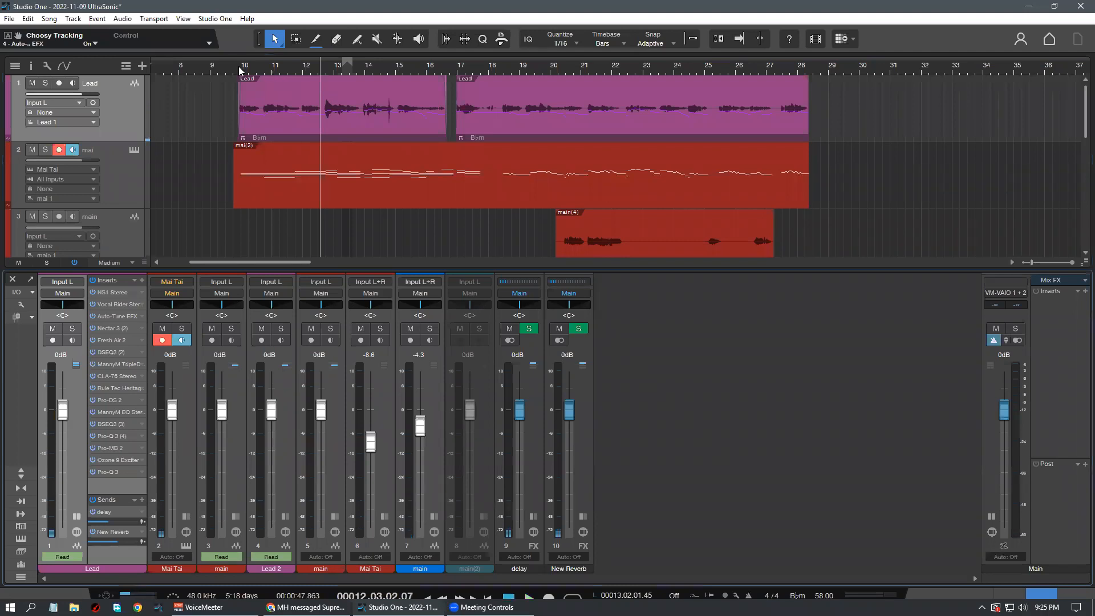
Replay from around bar 10, check the Lead channel's Auto-Tune EFX+ settings, and close the plug-in and mixer
key("space")
key("w")
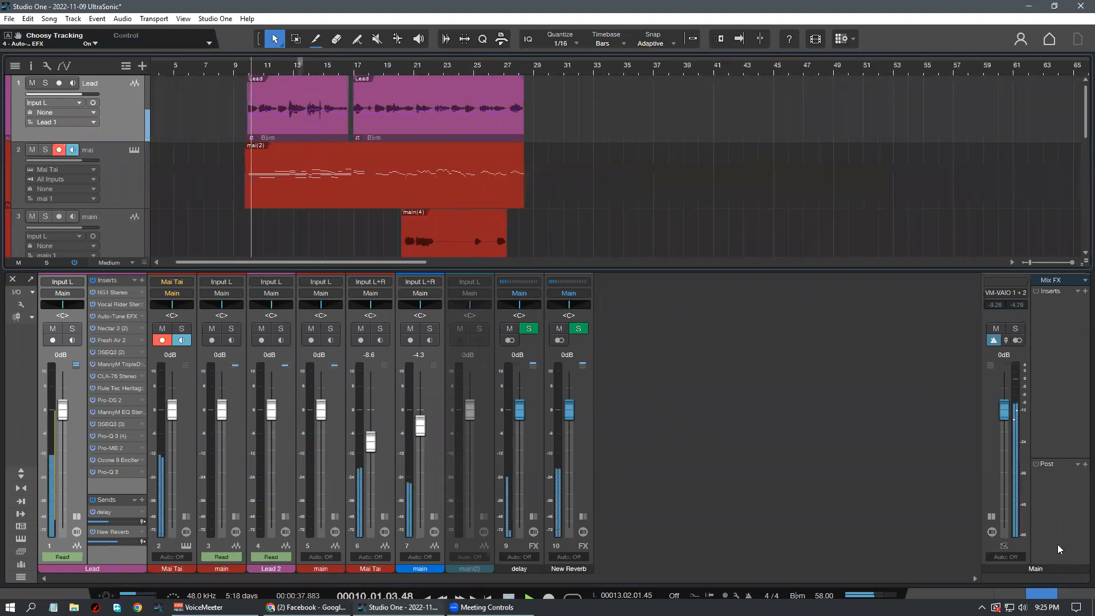
double_click(115, 317)
left_click(715, 149)
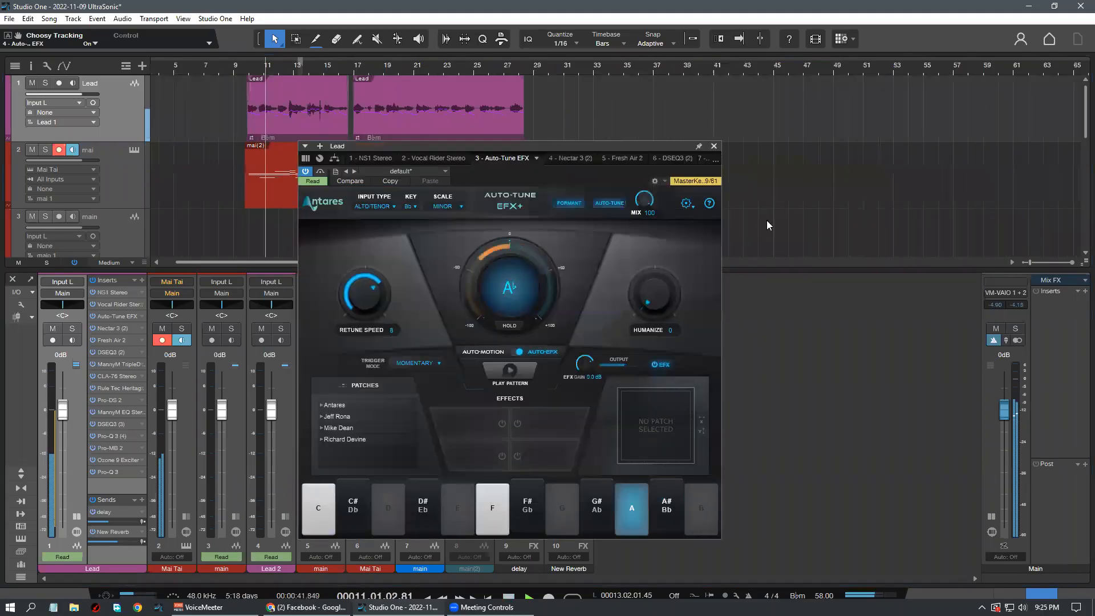
left_click(1041, 594)
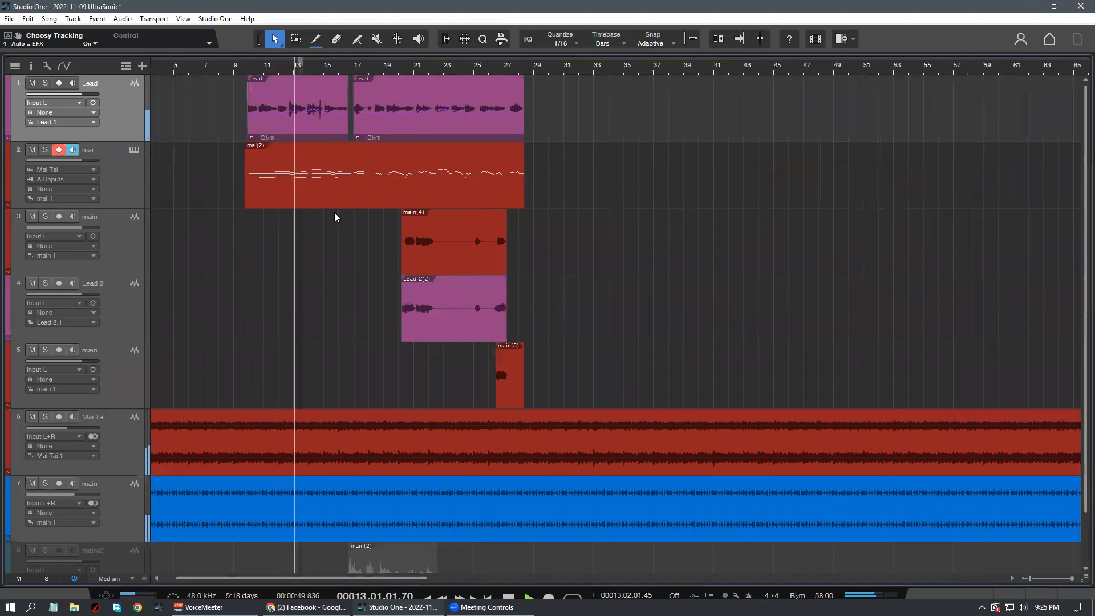
key("space")
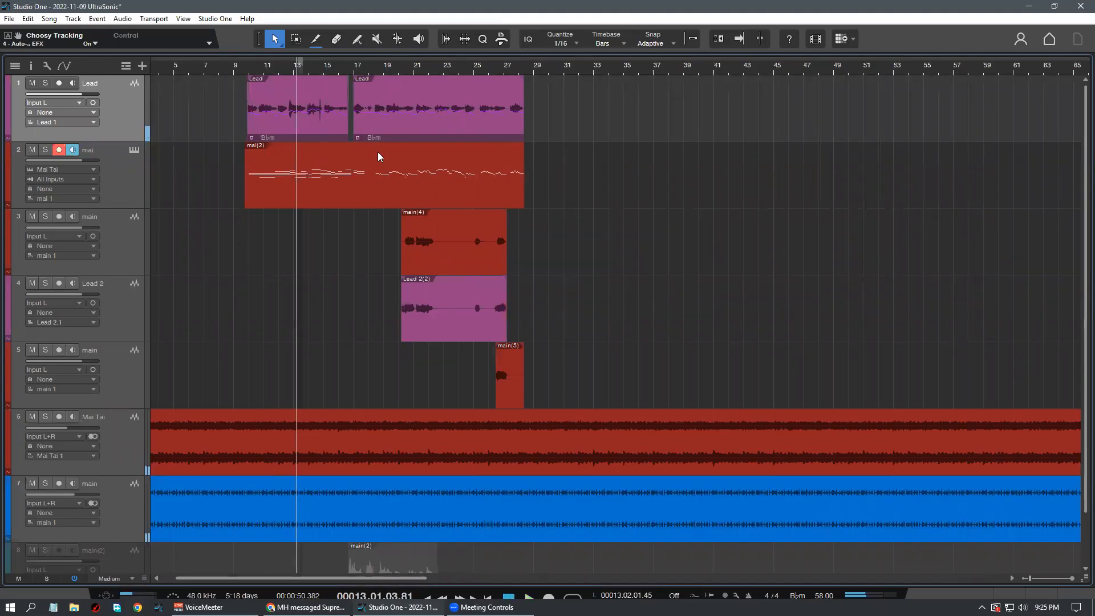
left_click(286, 60)
key("e")
key("e")
key("e")
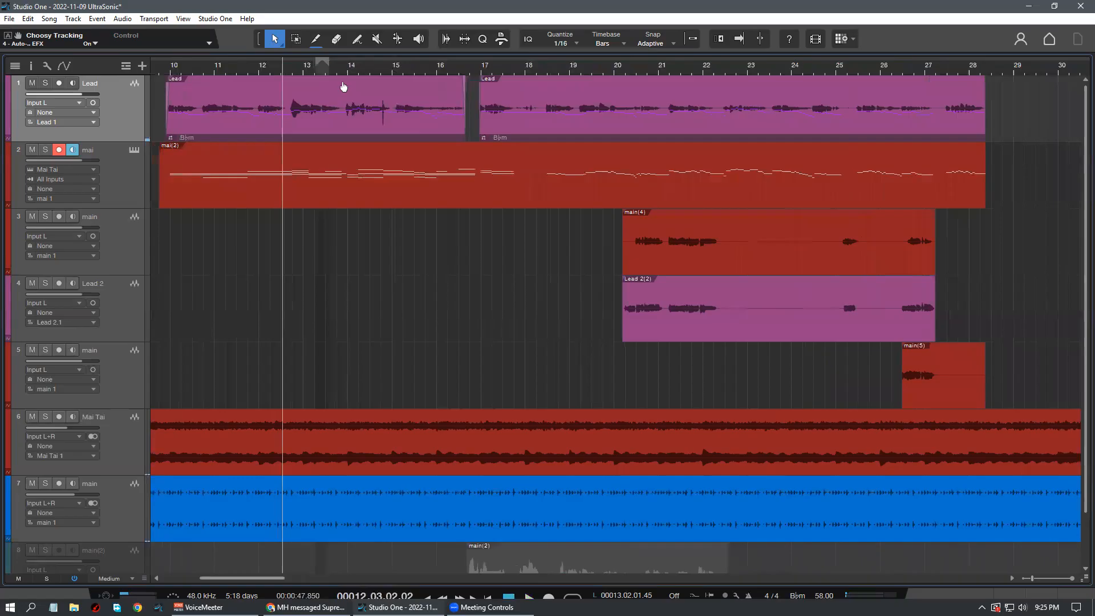
key("w")
key("w")
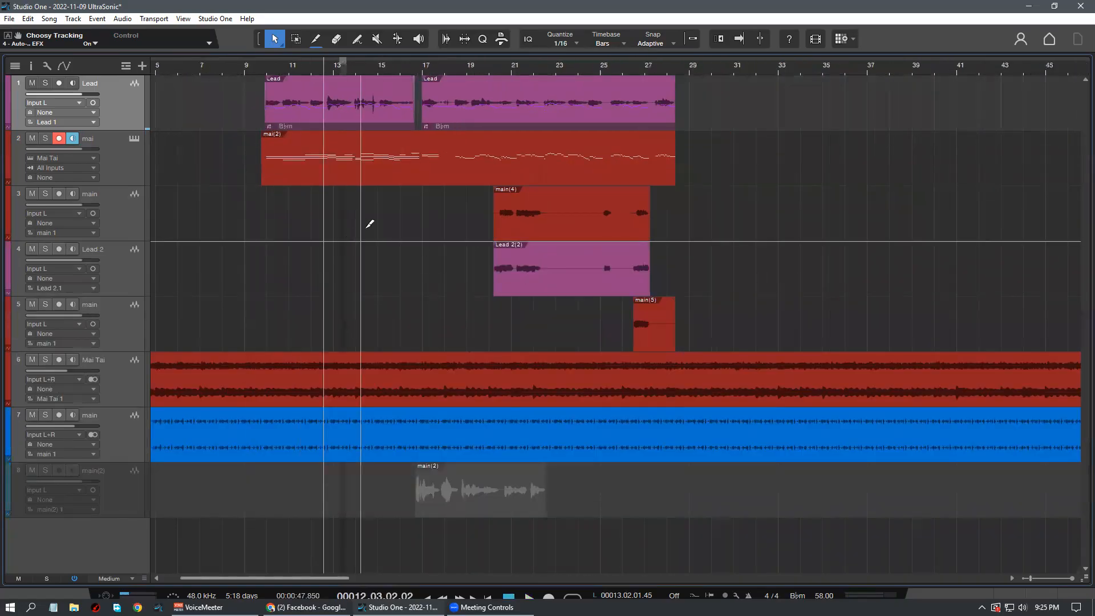
key("e")
key("e")
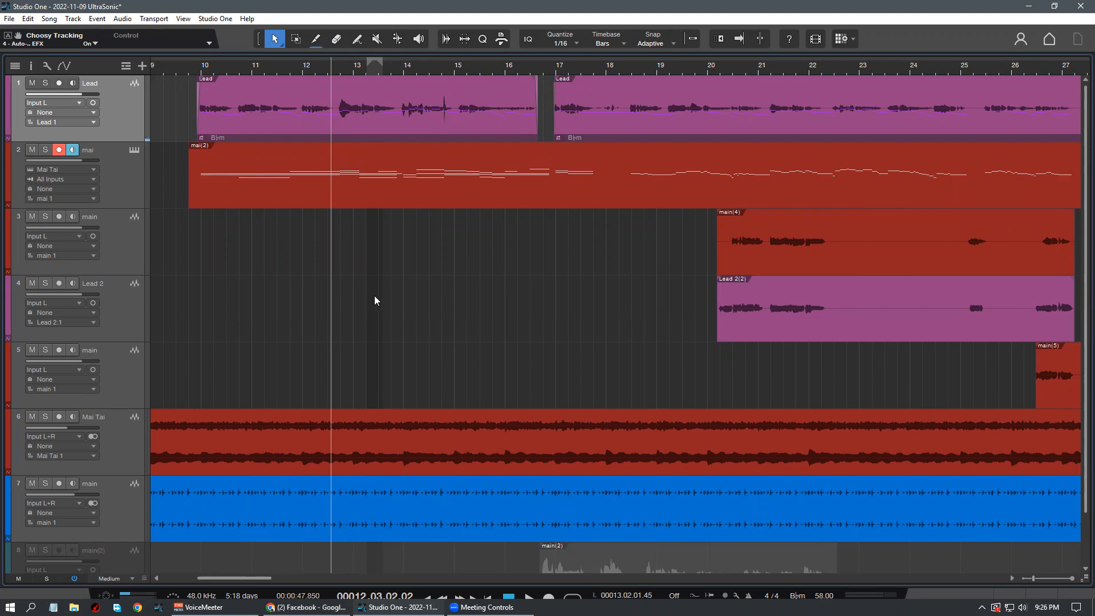
Play the arrangement from bar 11, collapse the Lead channel's inserts and sends in the mixer, and close the mixer
left_click(287, 69)
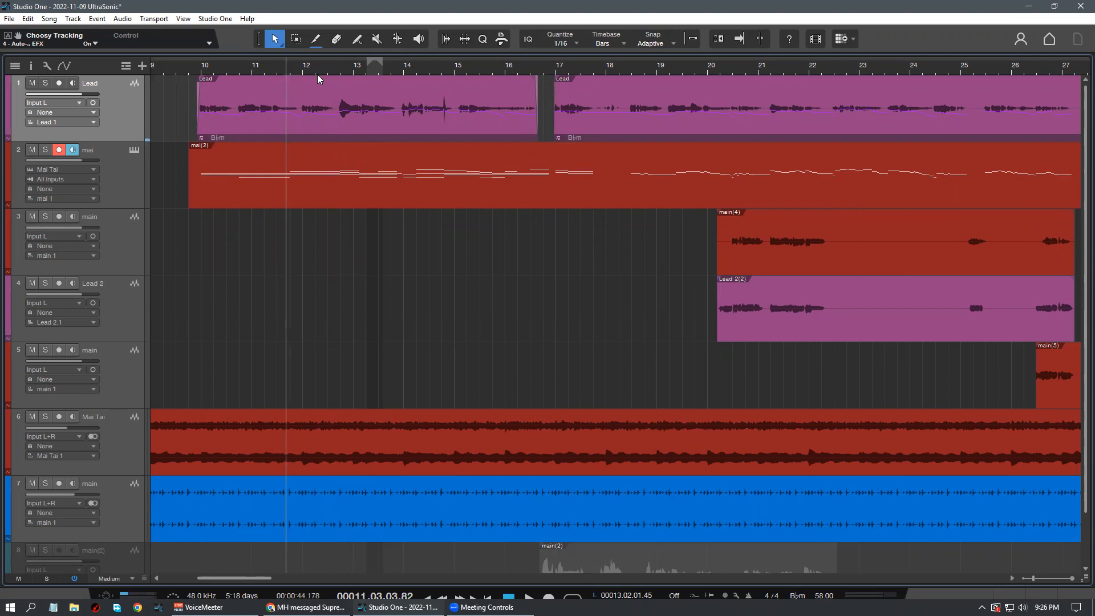
key("space")
scroll(316, 75, "down", 5)
scroll(394, 272, "down", 1)
left_click(1042, 593)
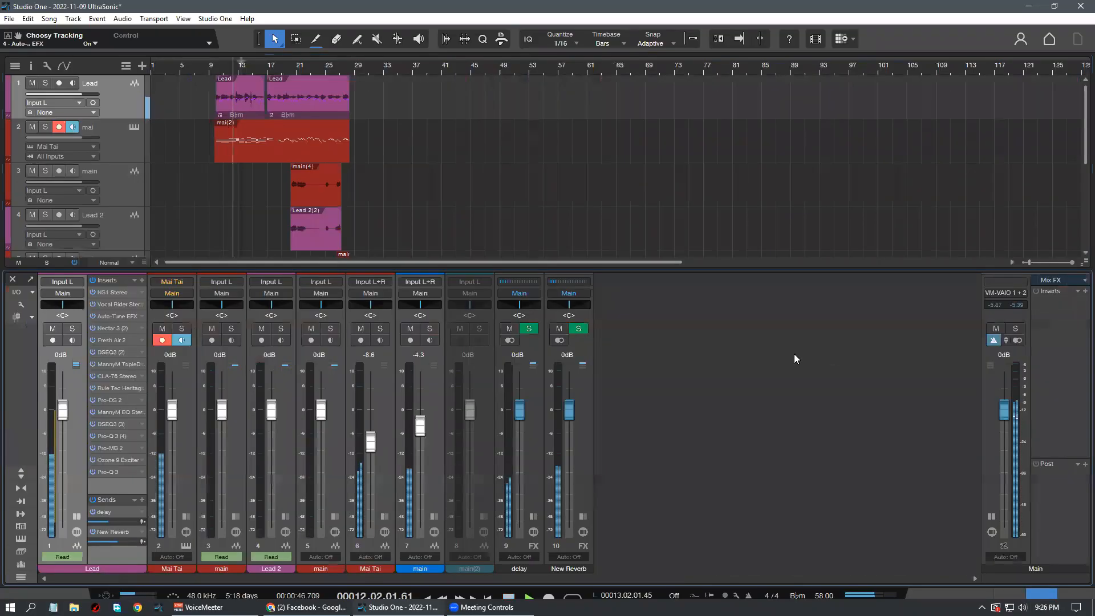
left_click(78, 516)
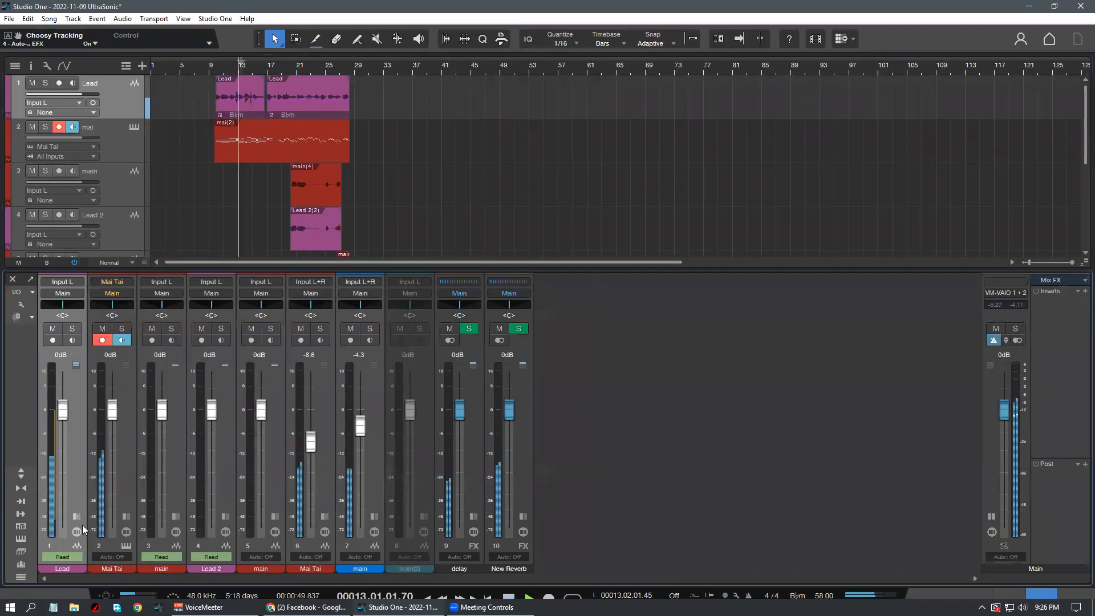
left_click(1042, 594)
scroll(287, 281, "down", 1)
scroll(287, 281, "up", 1)
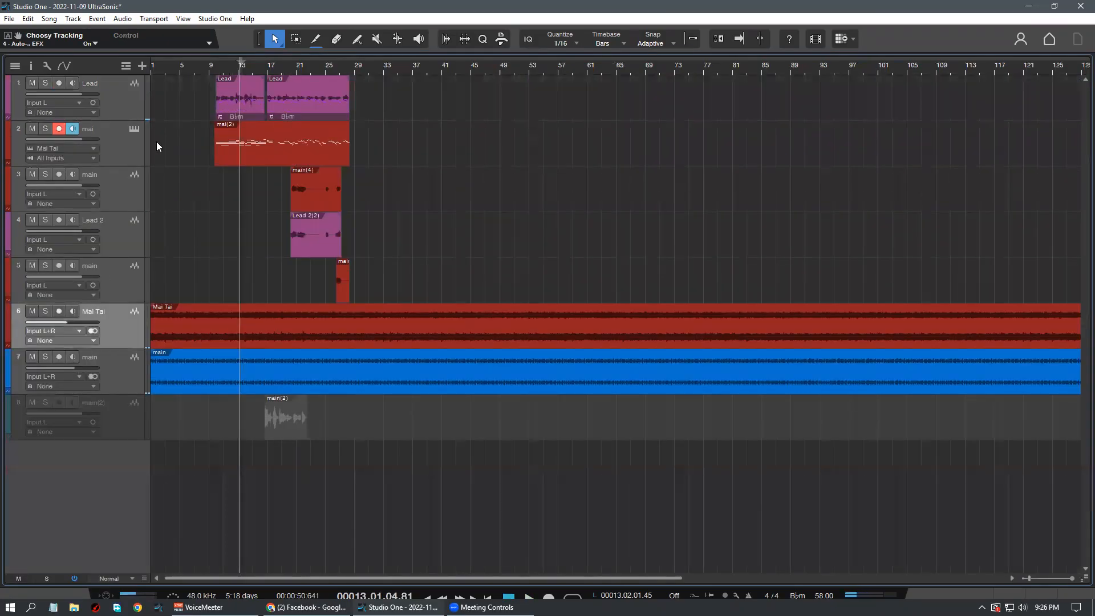
scroll(416, 252, "down", 1)
scroll(416, 252, "up", 2)
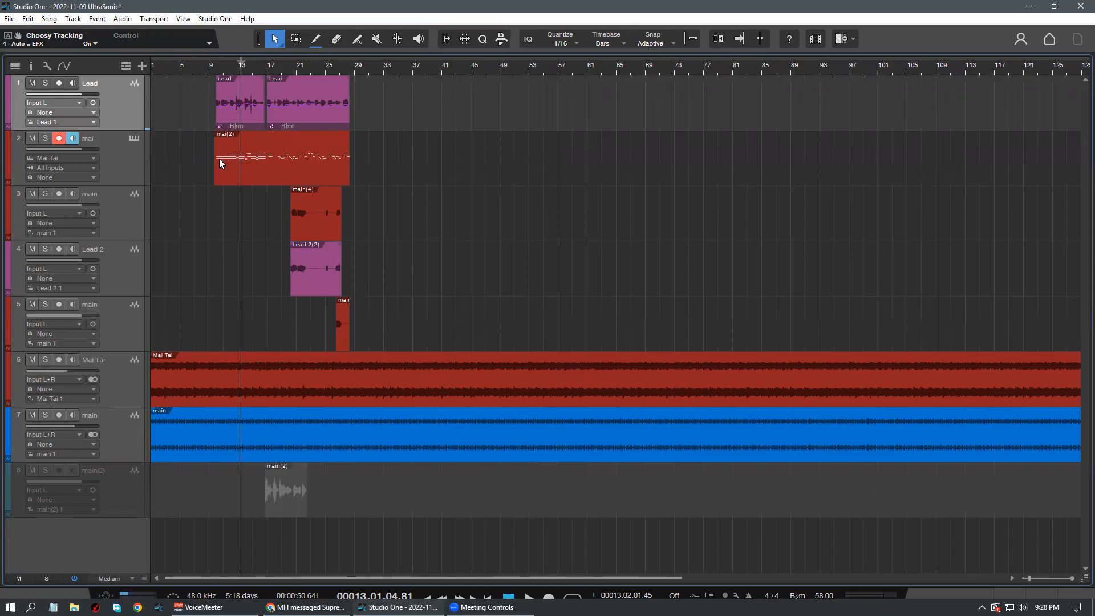
left_click(141, 216)
left_click(125, 109)
left_click(141, 219)
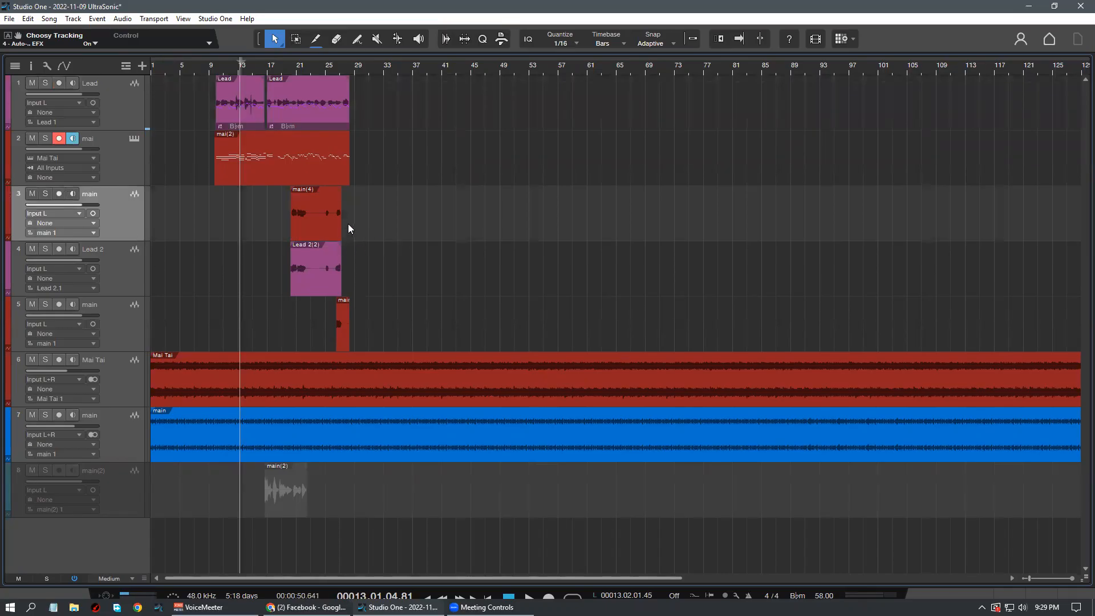
left_click_drag(311, 64, 449, 80)
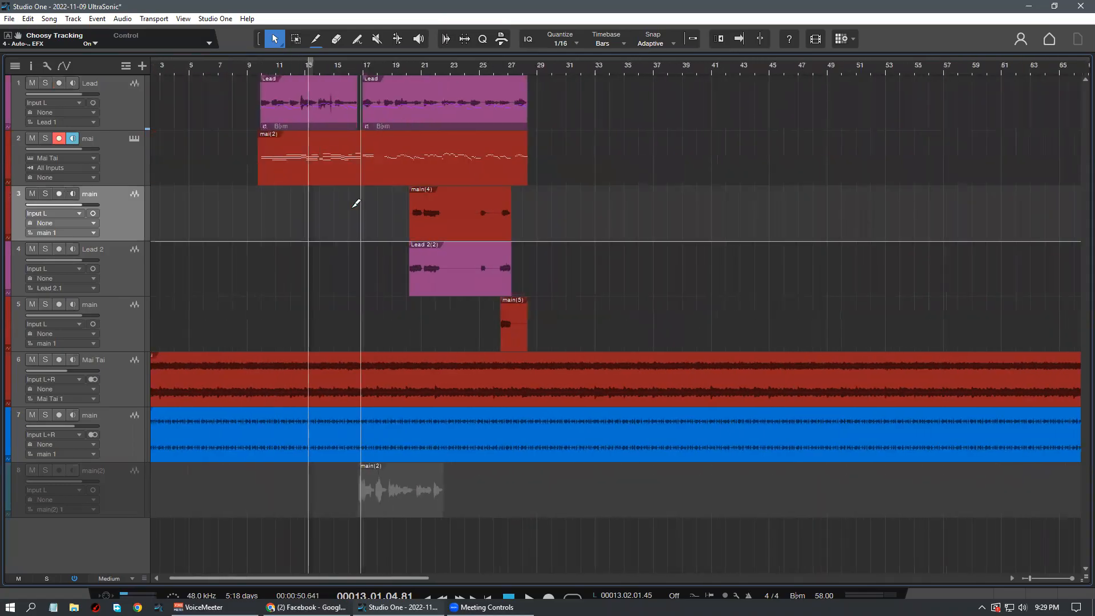
scroll(360, 200, "down", 2)
scroll(376, 138, "up", 1)
left_click(136, 107)
left_click_drag(220, 70, 621, 52)
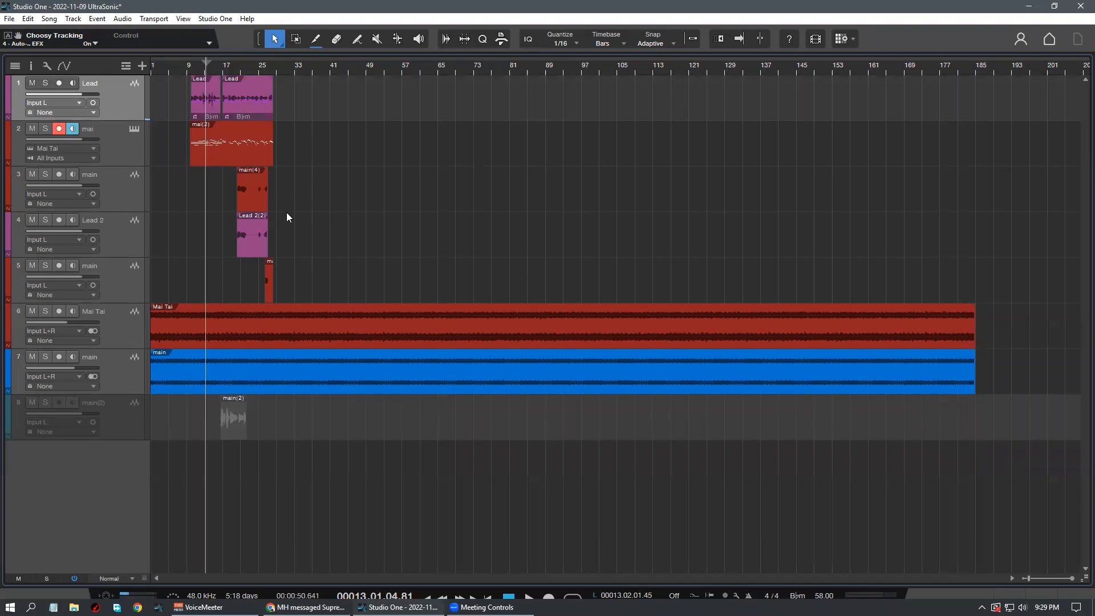
left_click(128, 191)
left_click(131, 100)
left_click(127, 208)
left_click(121, 108)
left_click(971, 334)
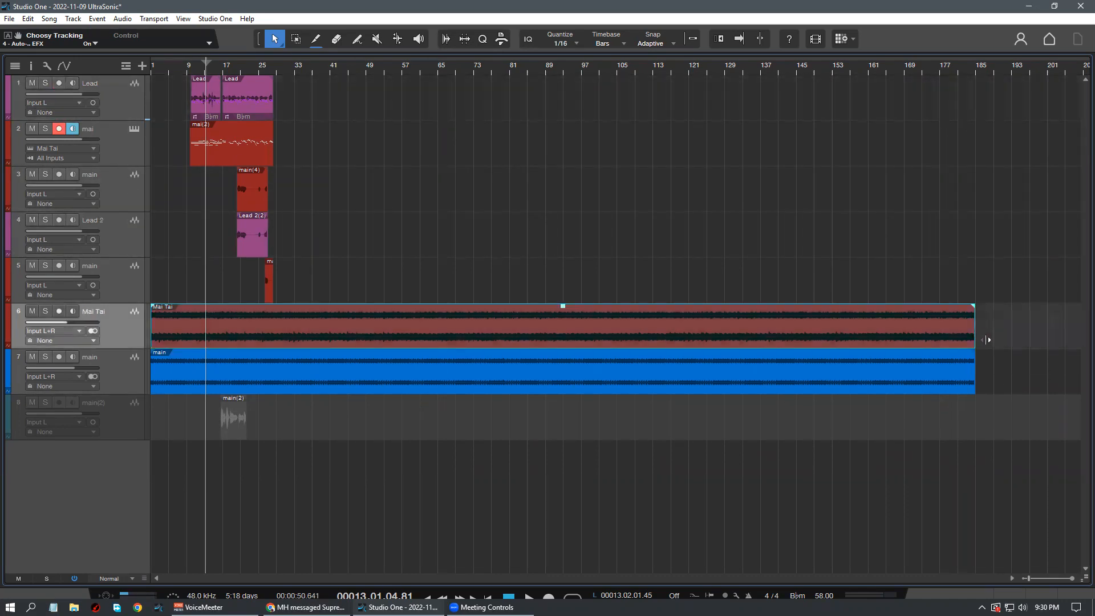
left_click(973, 358)
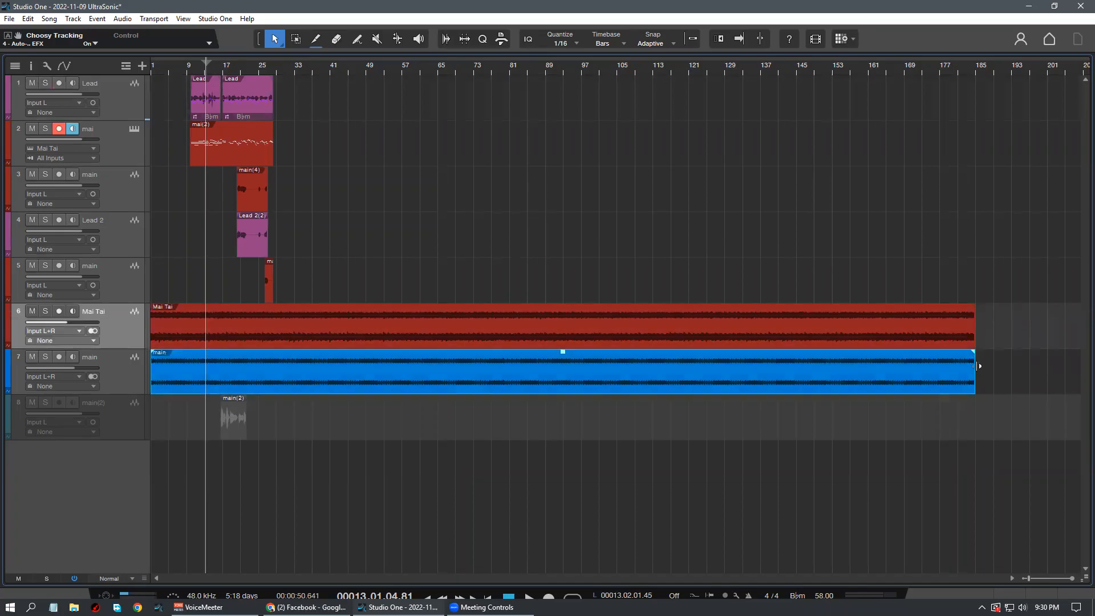
left_click(1009, 402)
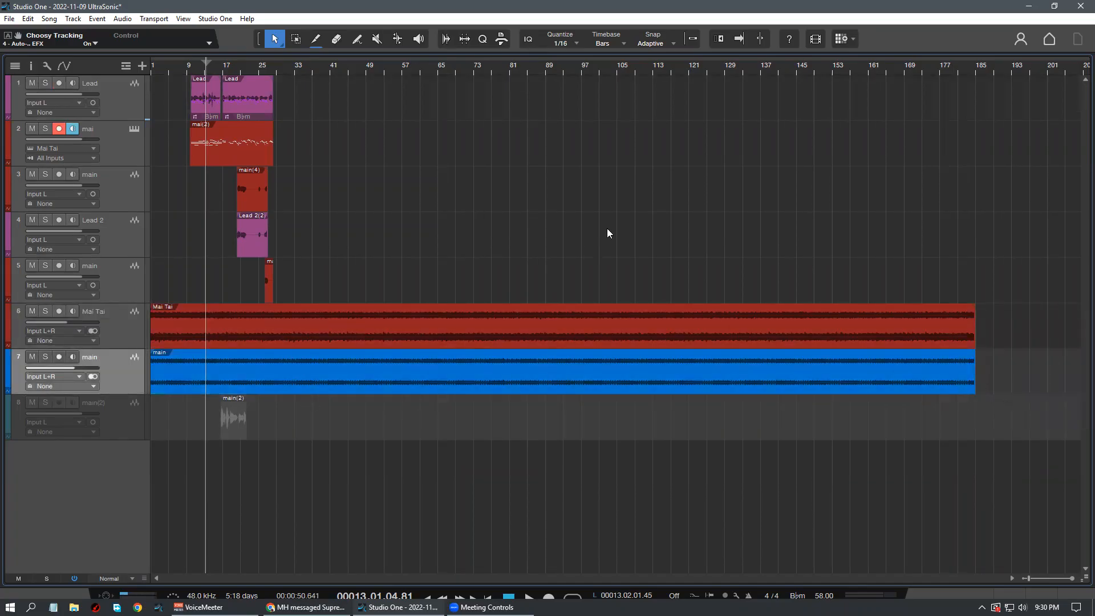
scroll(302, 94, "up", 5)
scroll(368, 87, "down", 4)
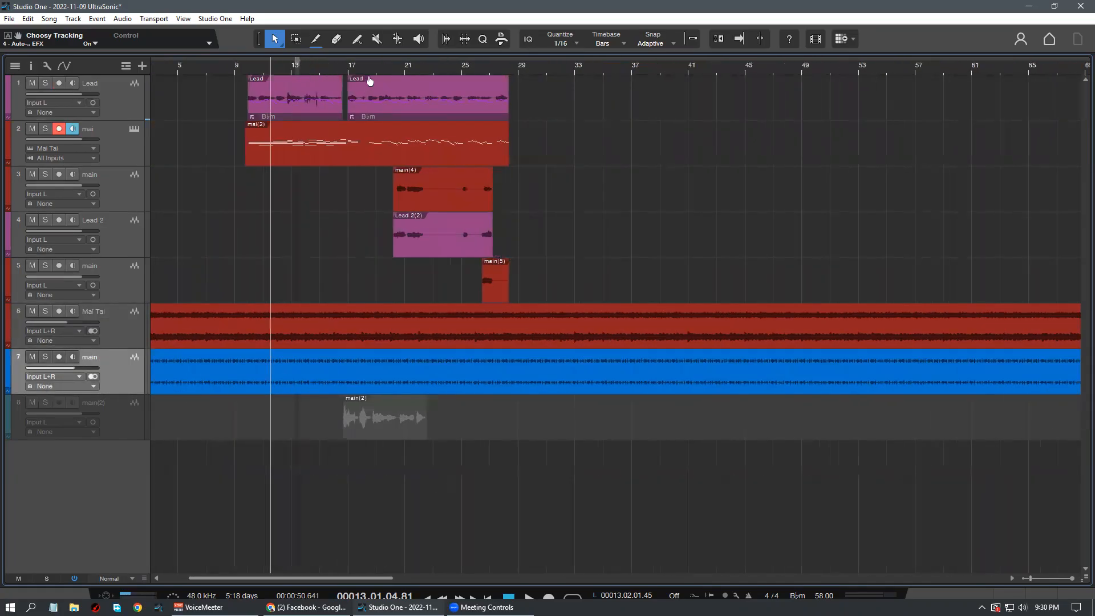
left_click(120, 107)
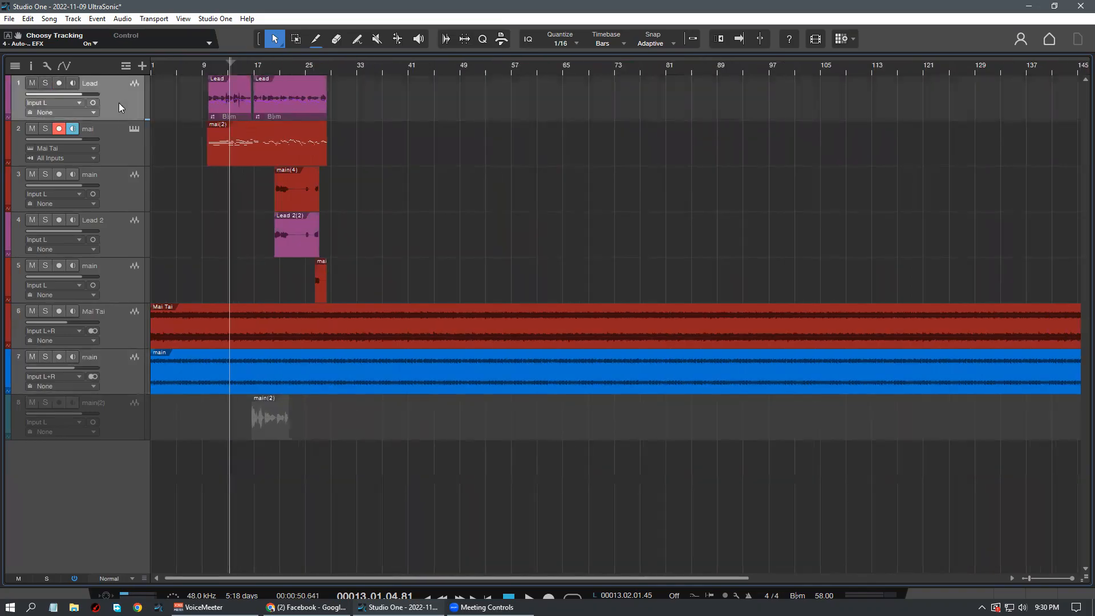
Draw an empty event on the Lead 2 track from bar 1 and extend its end to just past bar 17
left_click(132, 188)
left_click(137, 248)
left_click_drag(160, 245, 253, 259)
left_click_drag(153, 239, 149, 242)
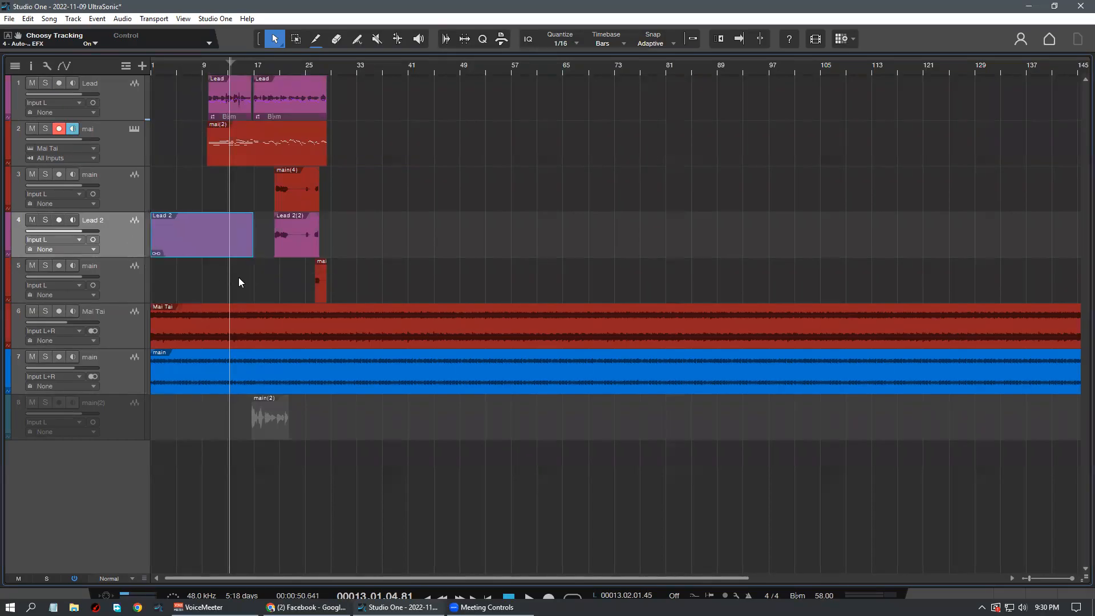
left_click_drag(253, 244, 260, 268)
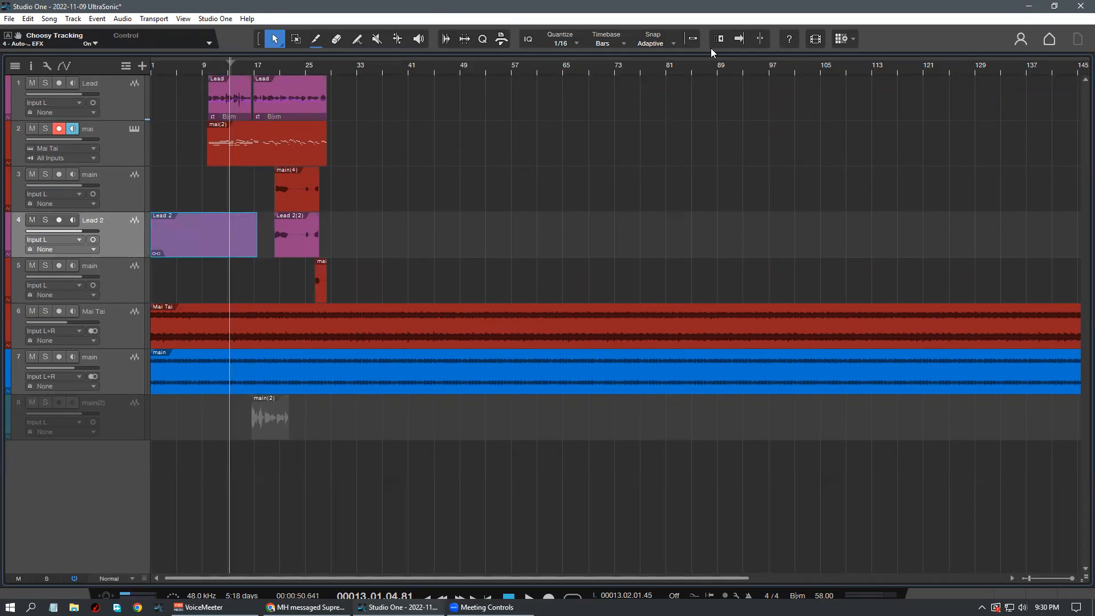